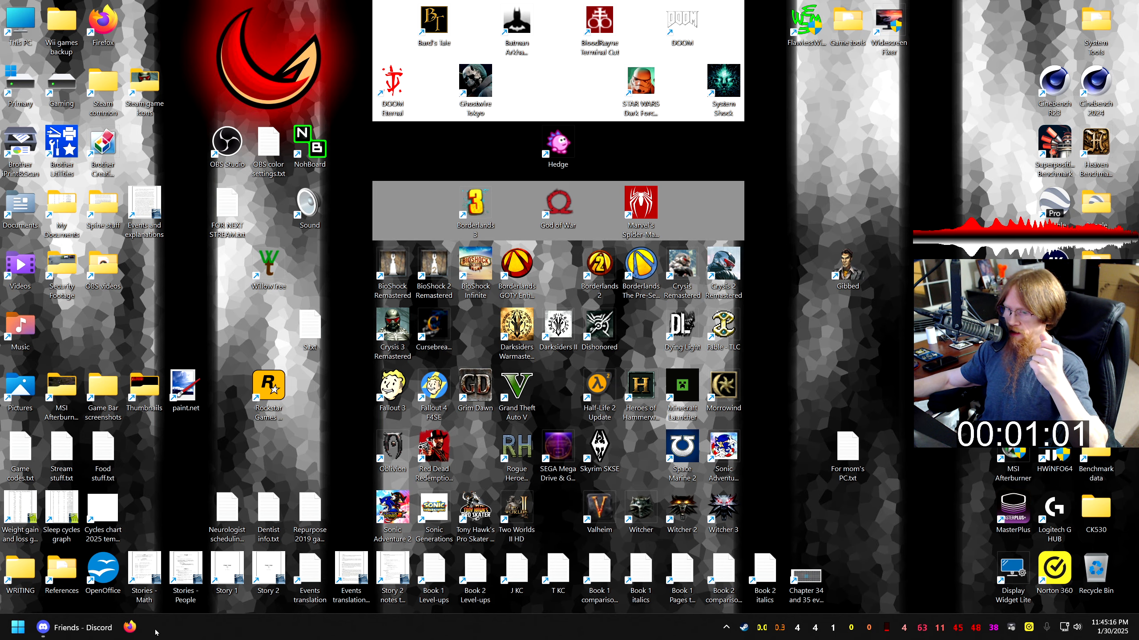
Open Firefox and search Google for audacity.
left_click(131, 628)
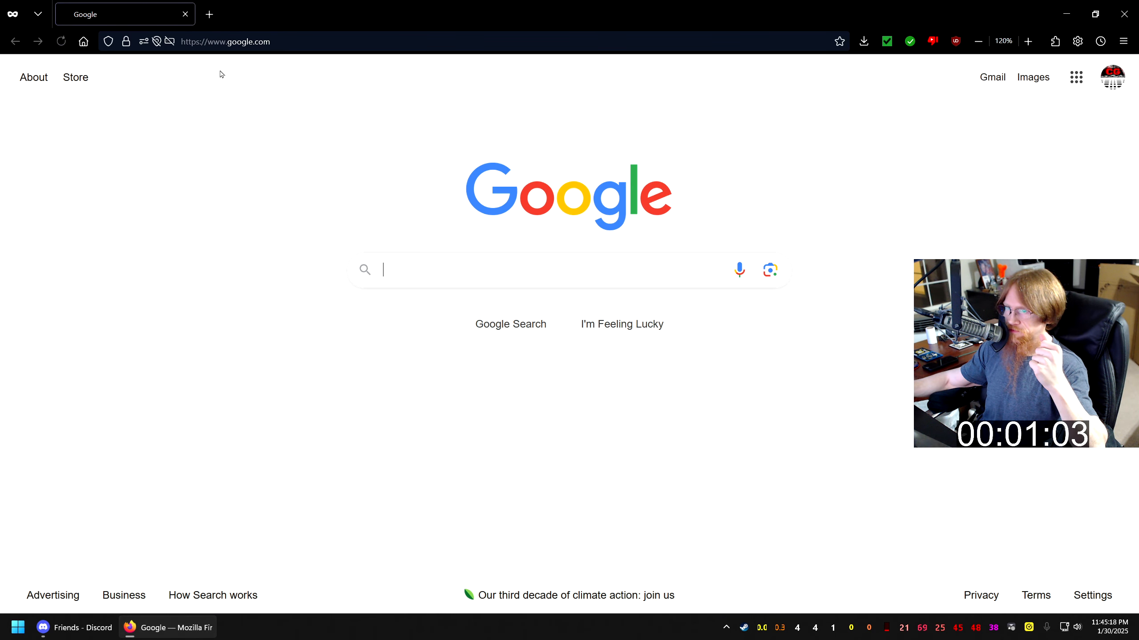
left_click(406, 268)
type("audacity")
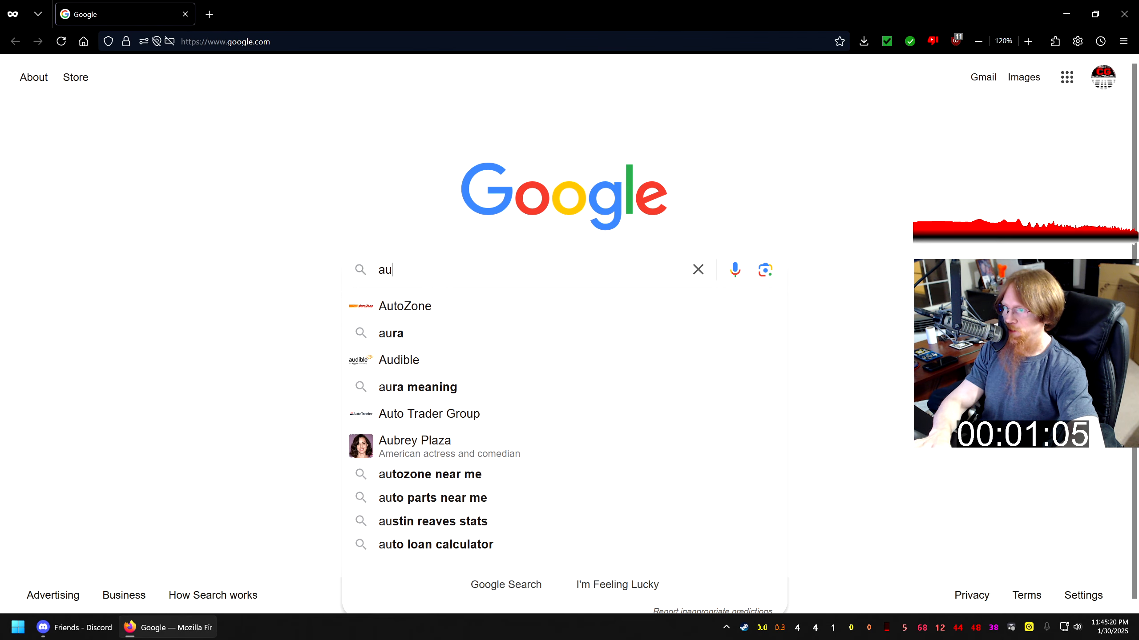
key("Return")
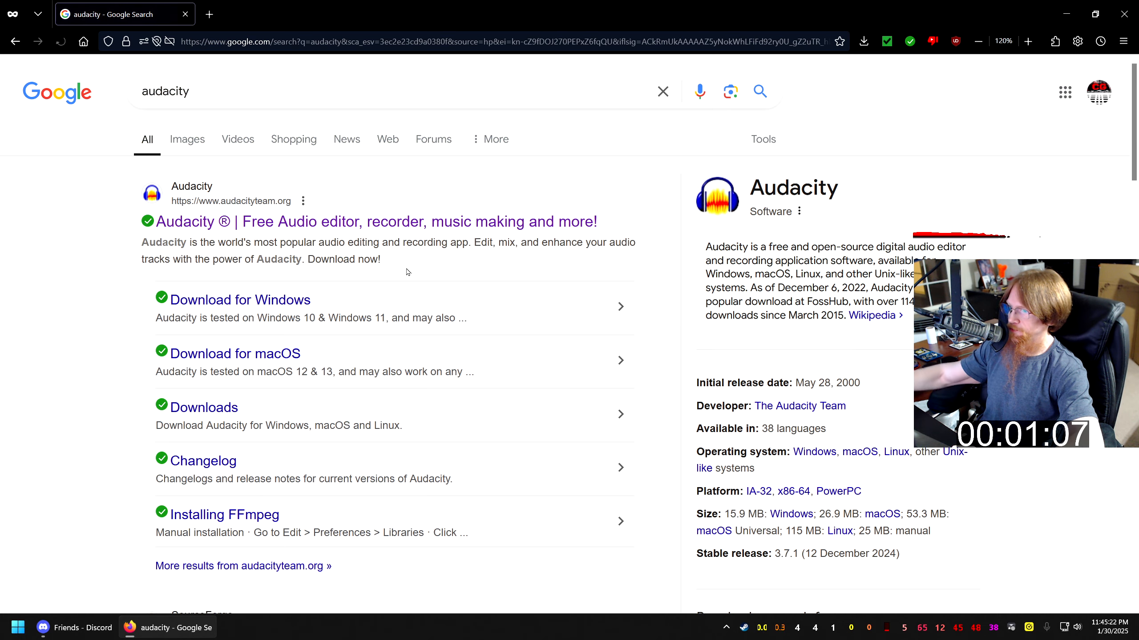
Download Audacity 3.7.1 without Muse Hub from the official Audacity website, and close the browser once the installer is saved.
left_click(387, 221)
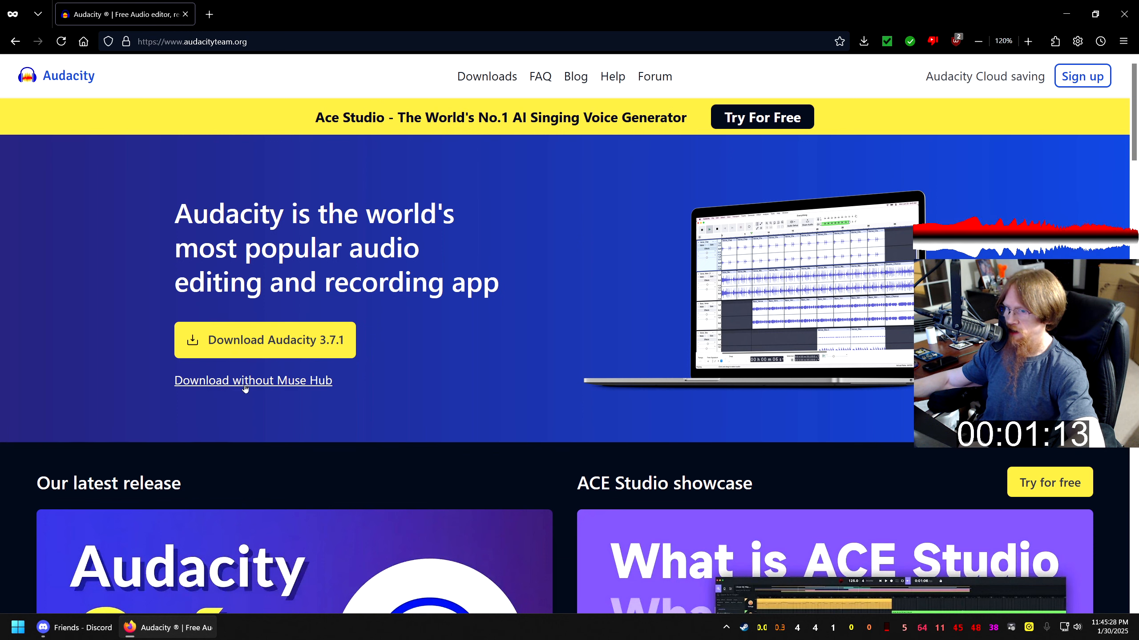
left_click(268, 382)
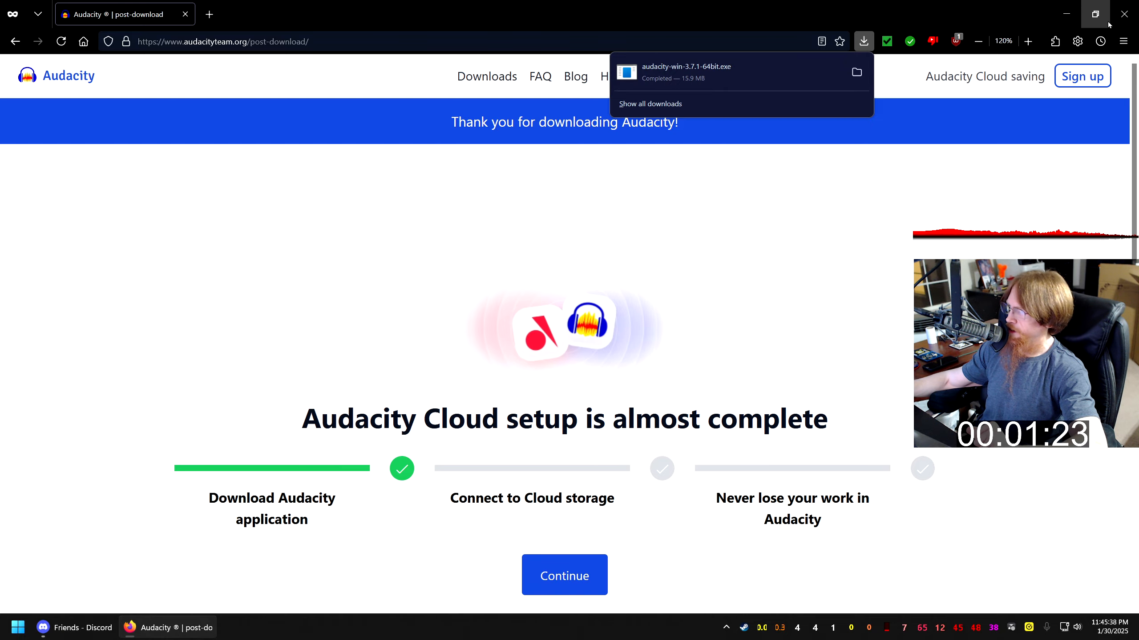
left_click(1121, 15)
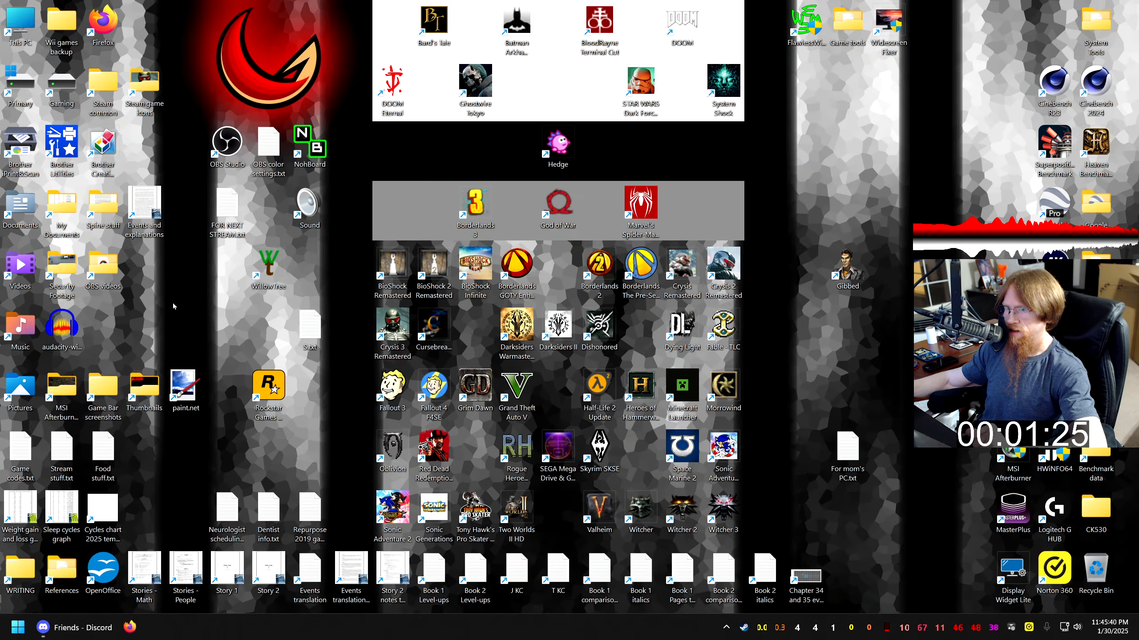
Run the downloaded Audacity installer in English, installing to C:\Program Files\Audacity with a desktop shortcut and without resetting preferences.
double_click(63, 334)
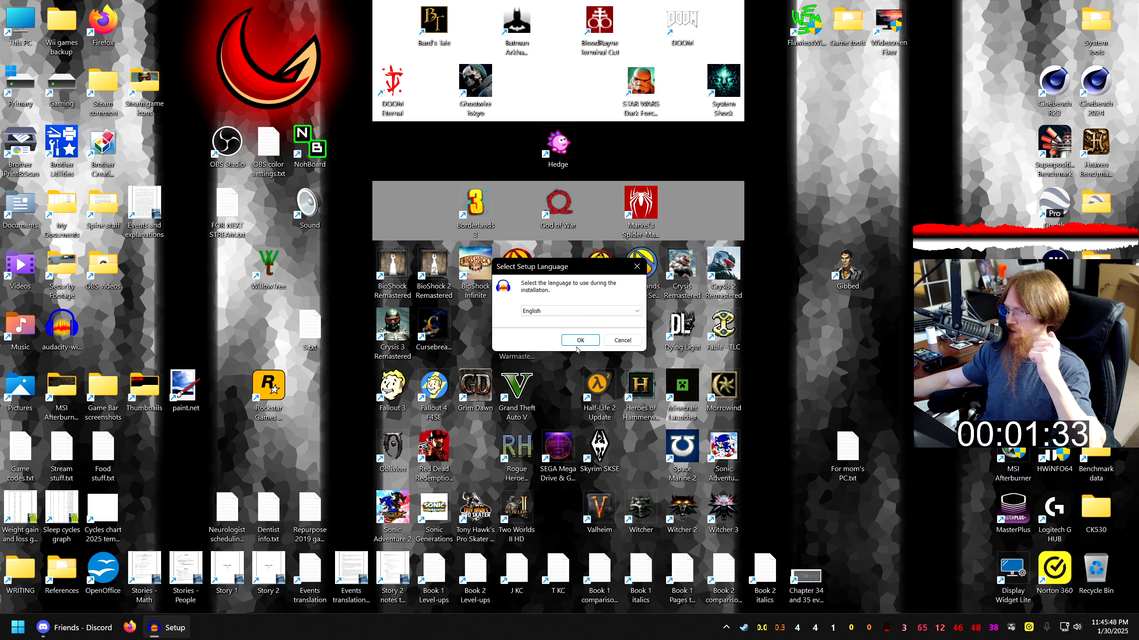
left_click(578, 343)
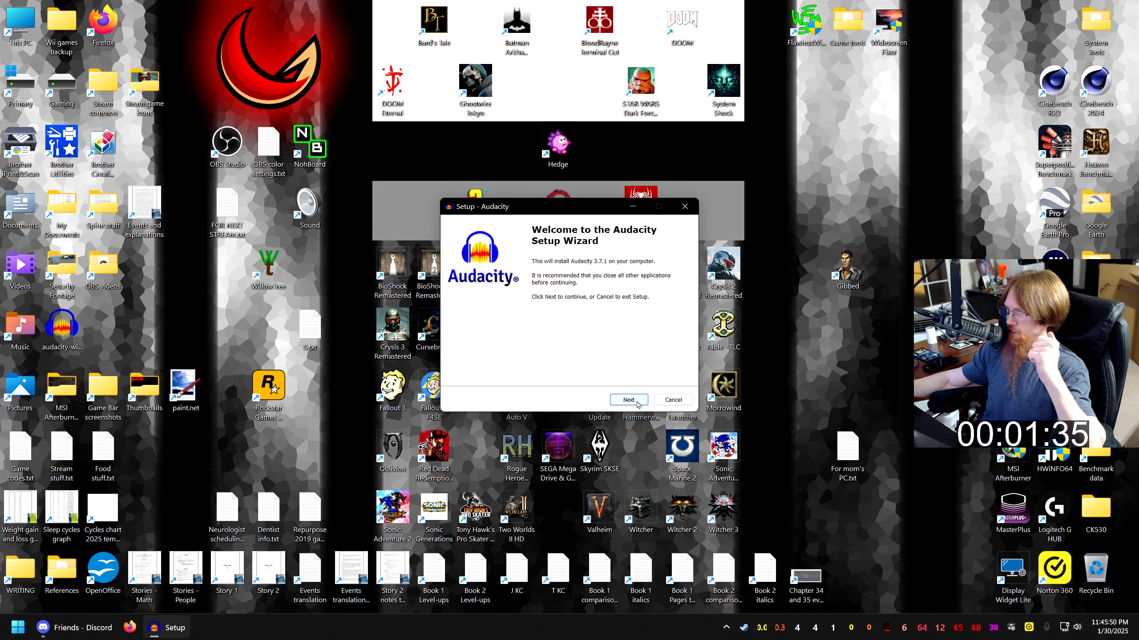
left_click(637, 402)
left_click(637, 403)
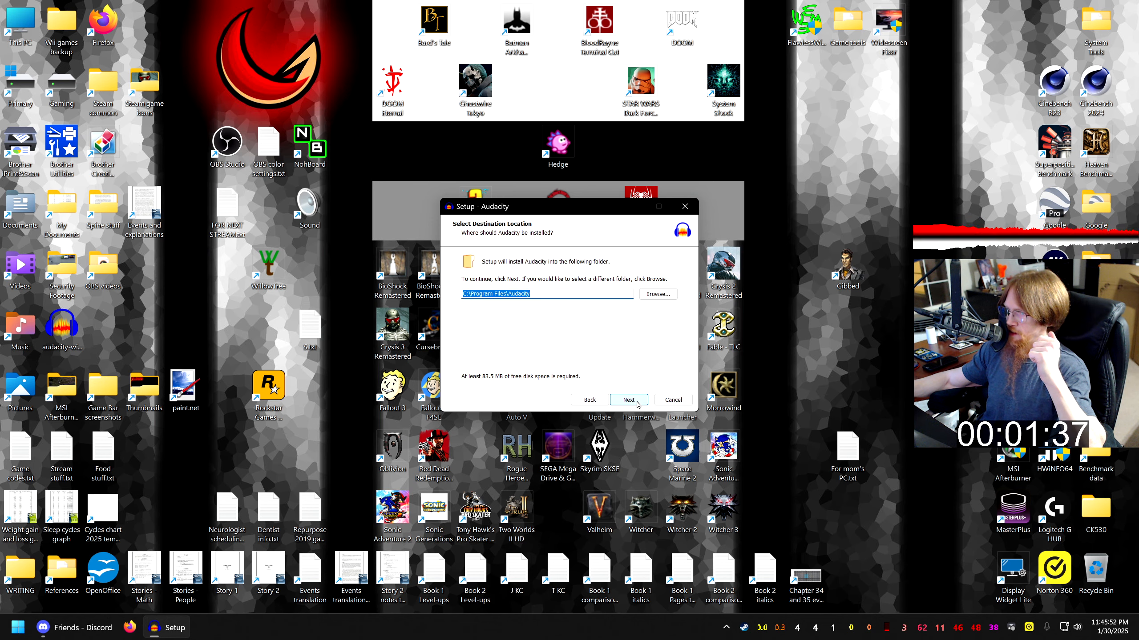
left_click(635, 403)
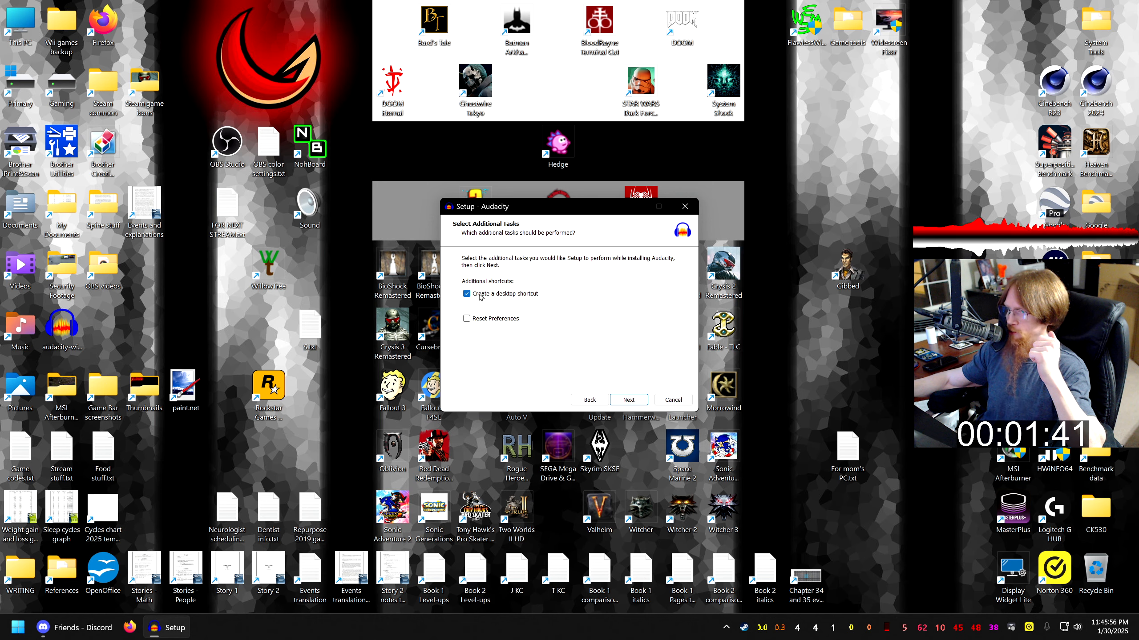
left_click(636, 403)
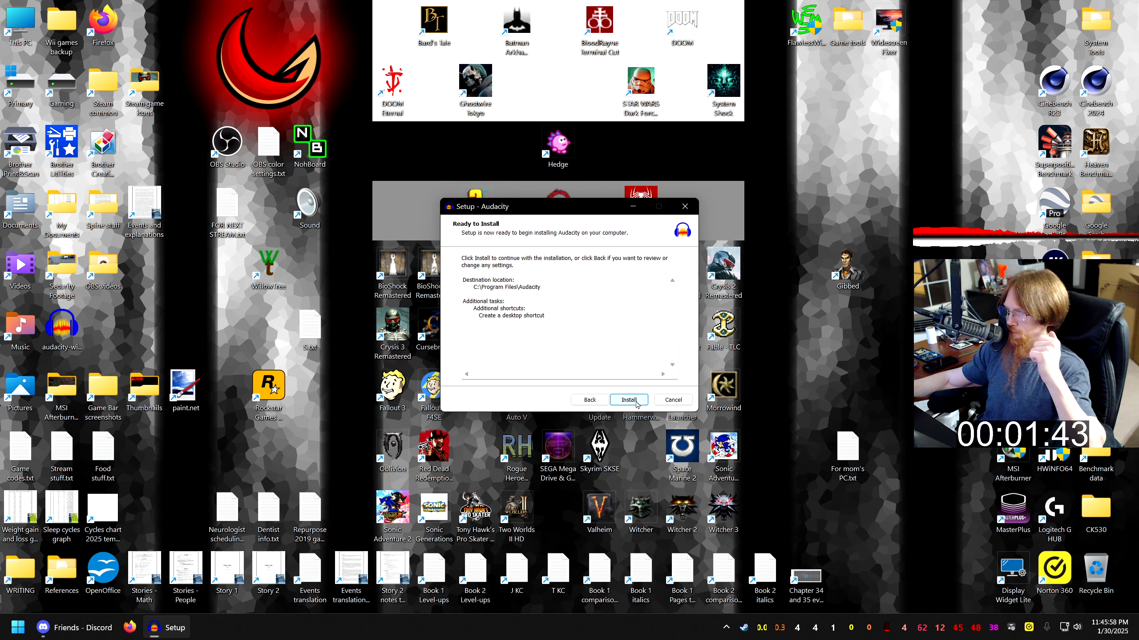
left_click(635, 403)
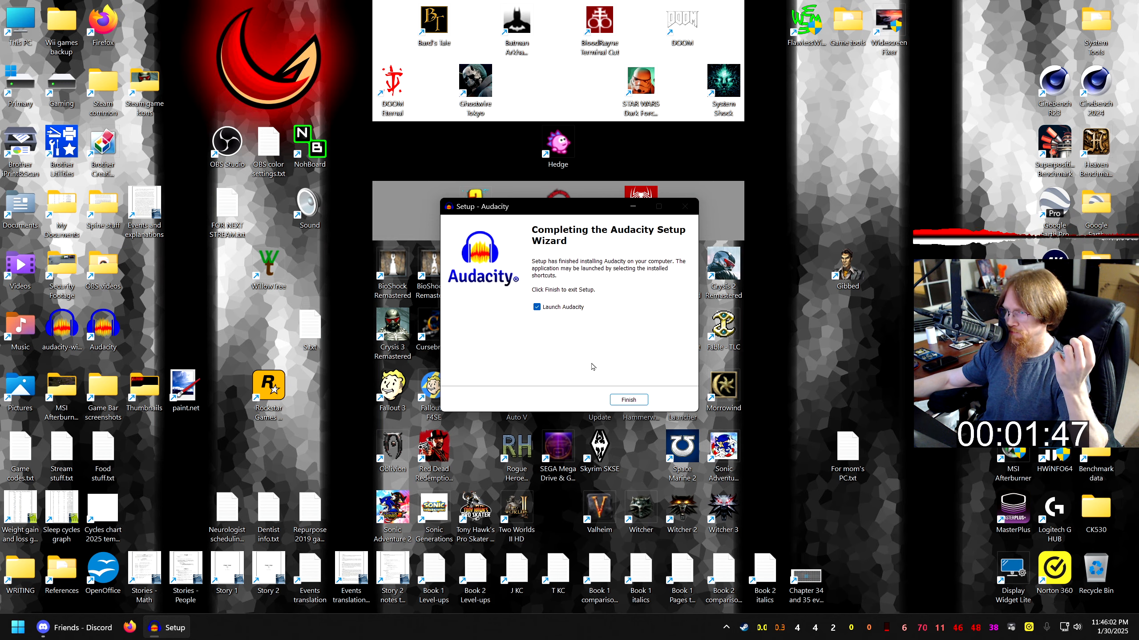
Move the installer icon to the empty desktop area near the Gibbed shortcut and put the new Audacity shortcut in its former place.
left_click_drag(63, 331, 808, 392)
left_click_drag(109, 332, 62, 332)
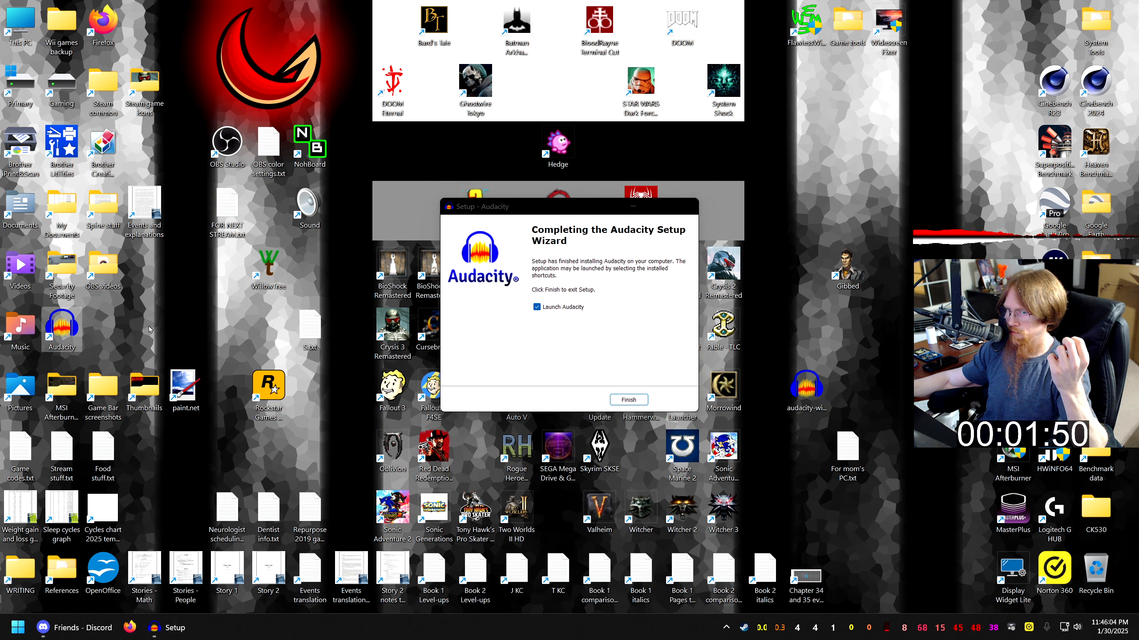
Finish the setup with Audacity launching, and dismiss the welcome window so that it does not show again at start up.
left_click(628, 400)
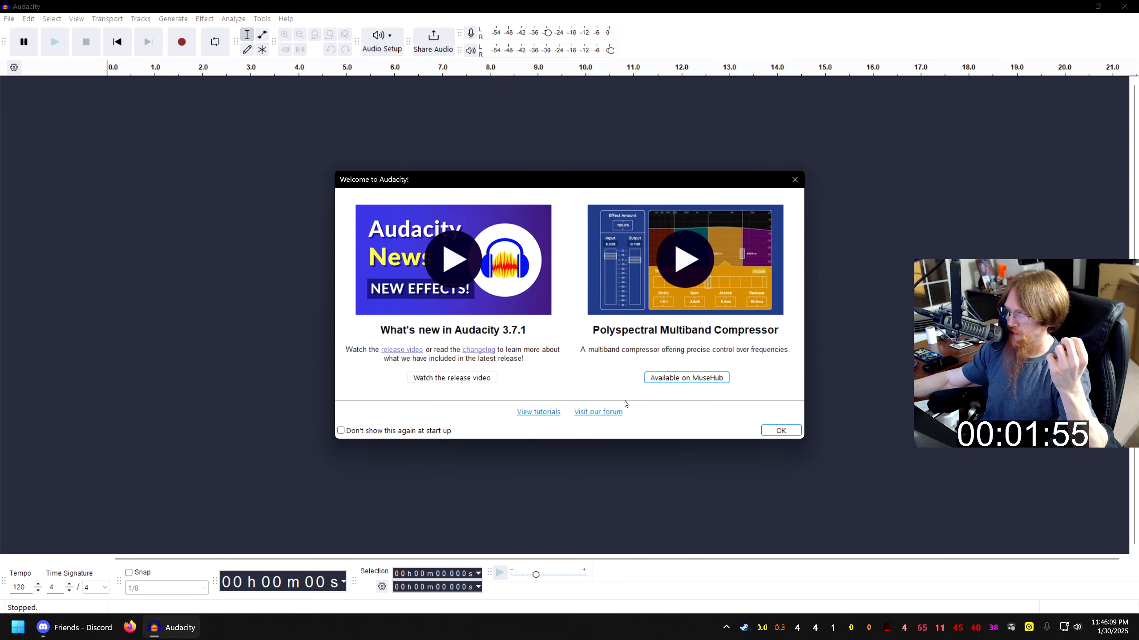
left_click(340, 431)
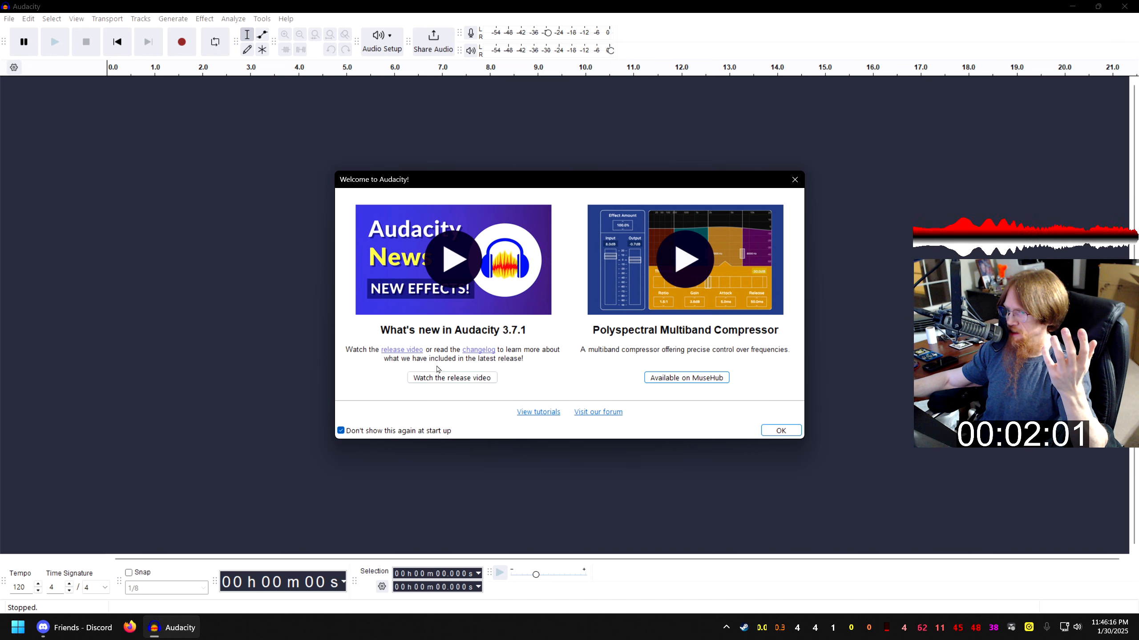
left_click(780, 431)
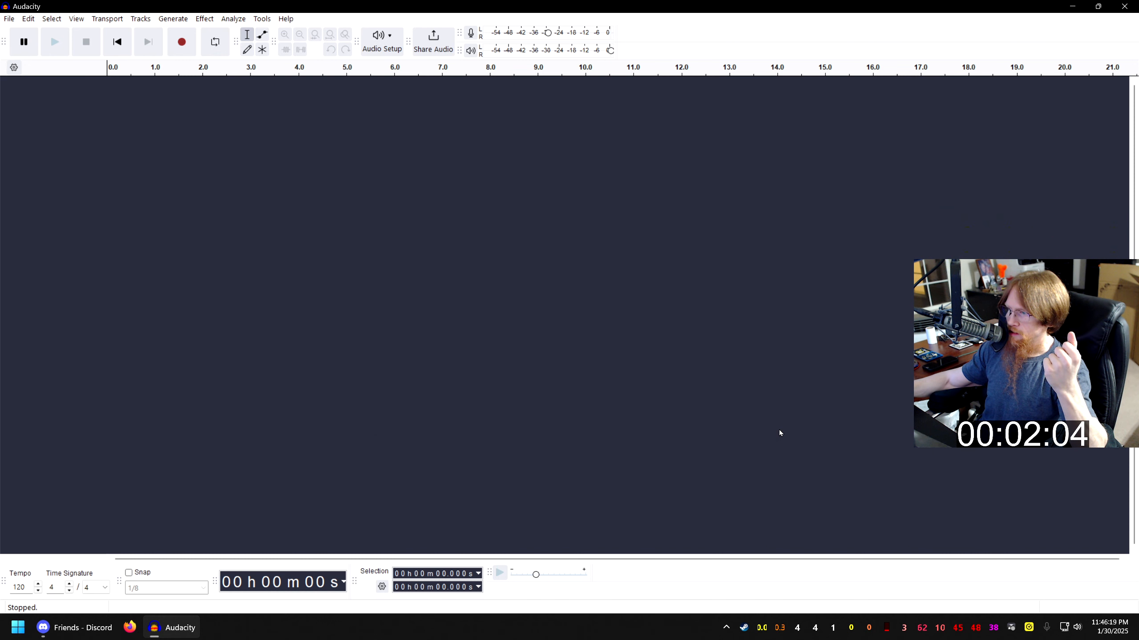
Open Audacity's preferences and examine the available project sample rates in the audio settings.
left_click(9, 18)
mouse_move(27, 21)
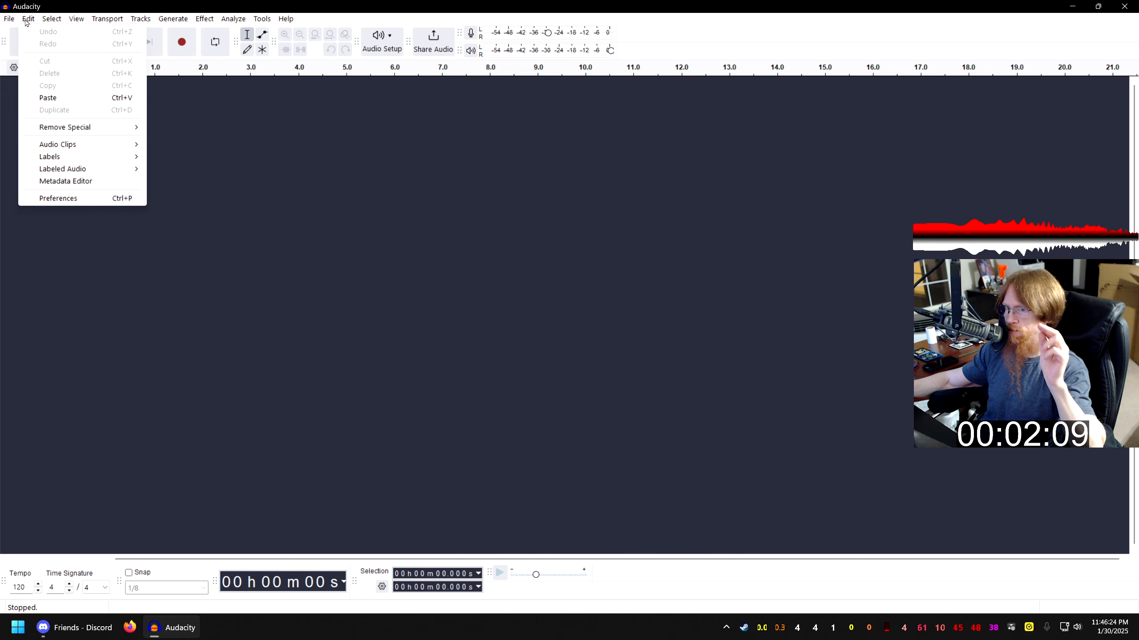
left_click(70, 200)
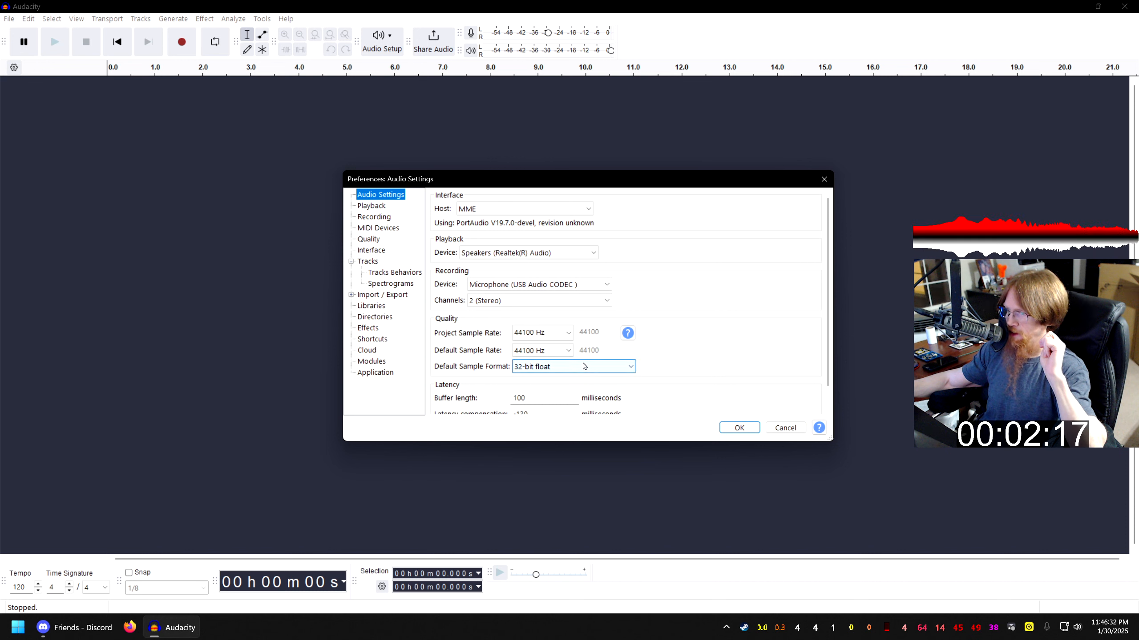
left_click(542, 336)
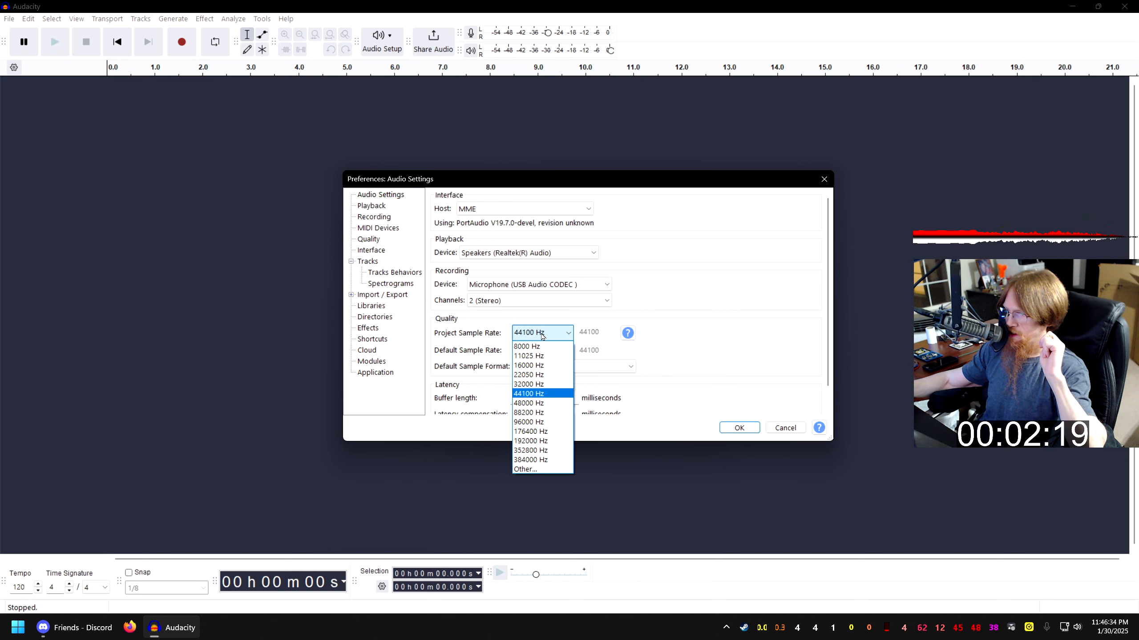
left_click(542, 336)
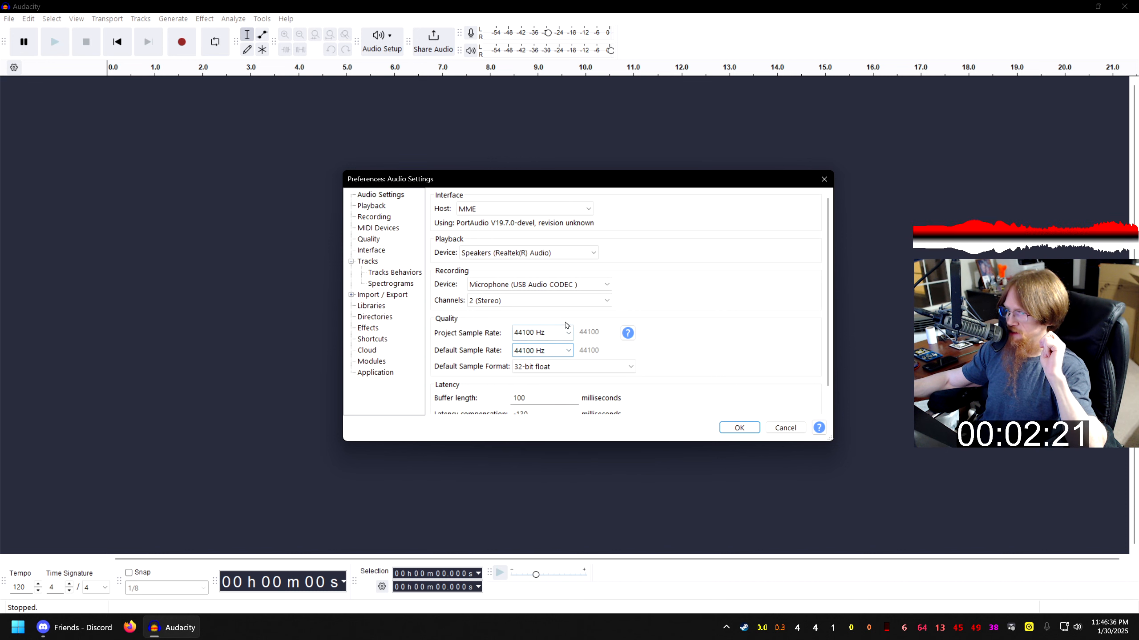
left_click(549, 334)
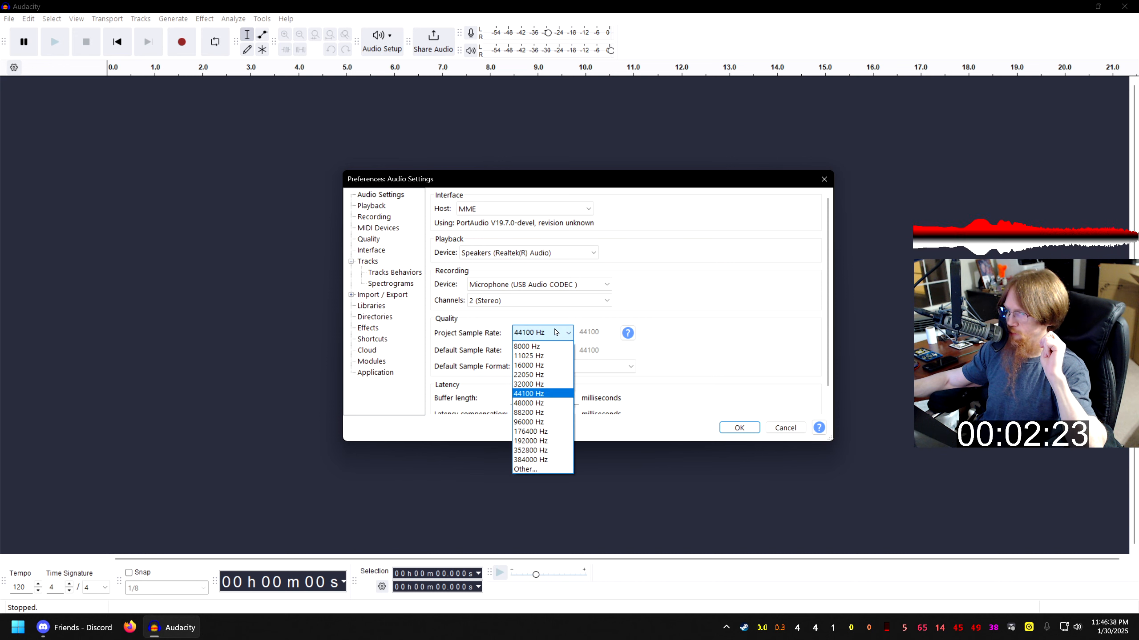
left_click(555, 332)
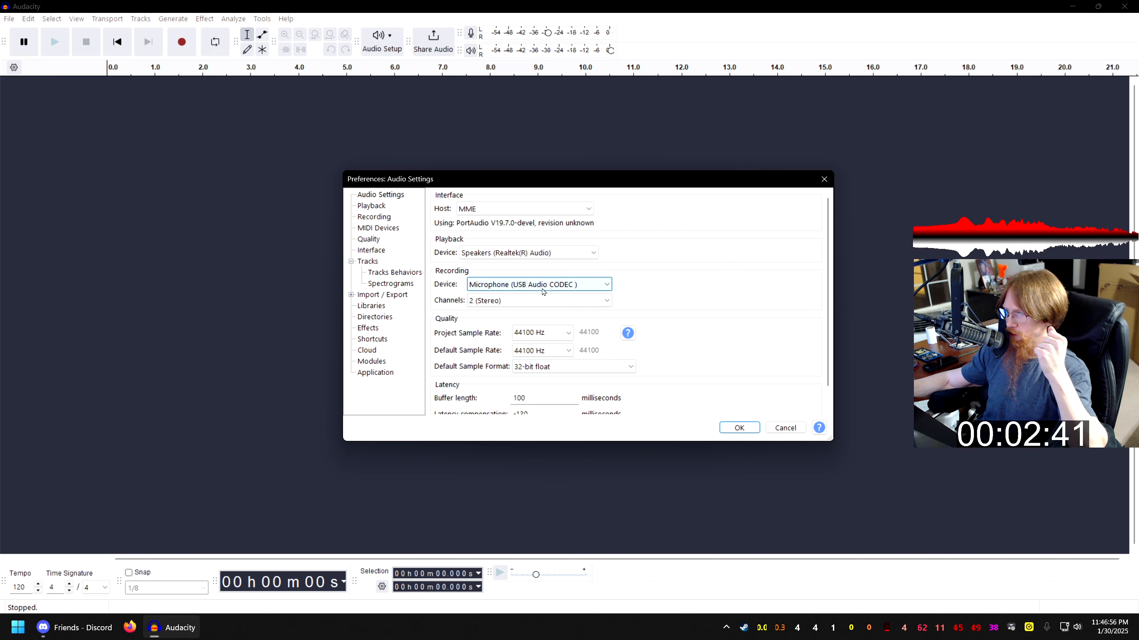
Review the recording channel options, the playback device choices and the latency values in the audio settings.
left_click(495, 307)
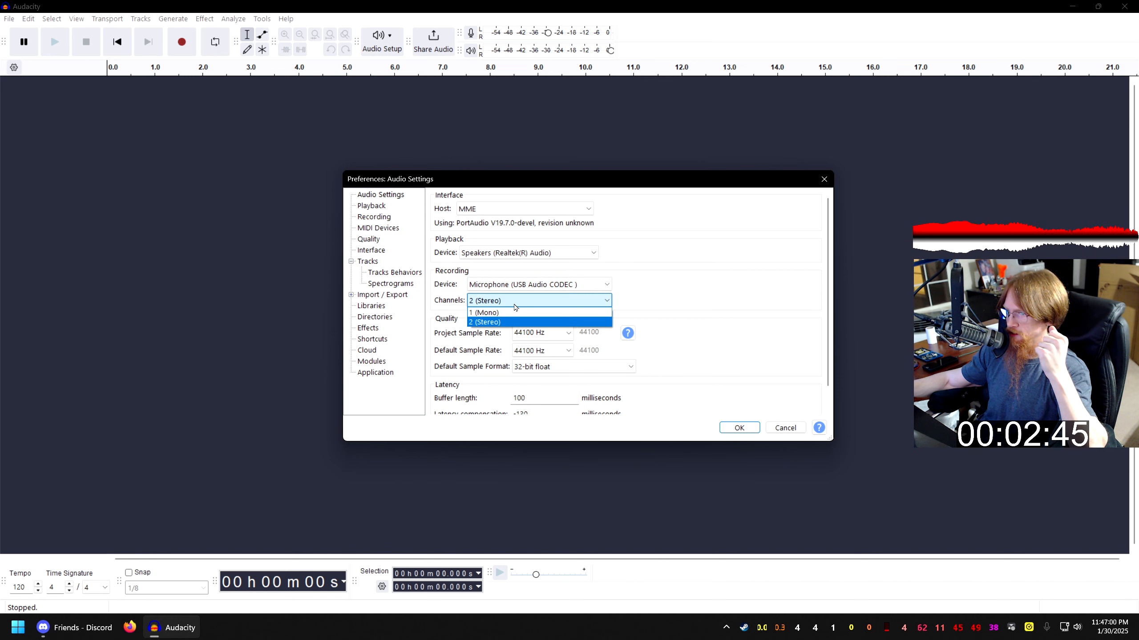
left_click(515, 307)
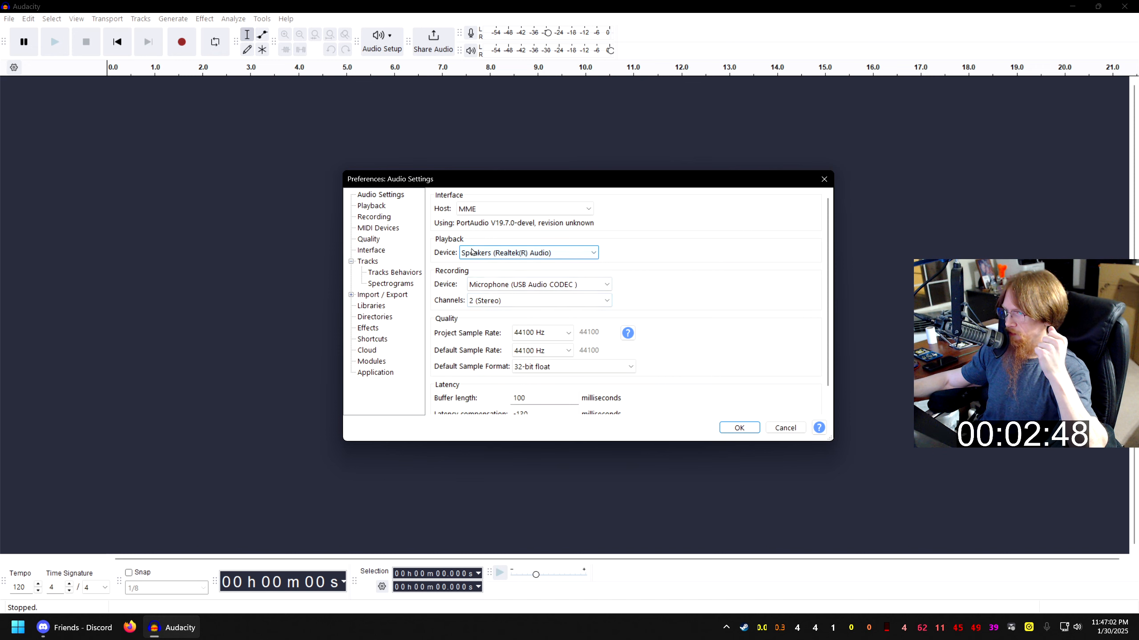
left_click(513, 258)
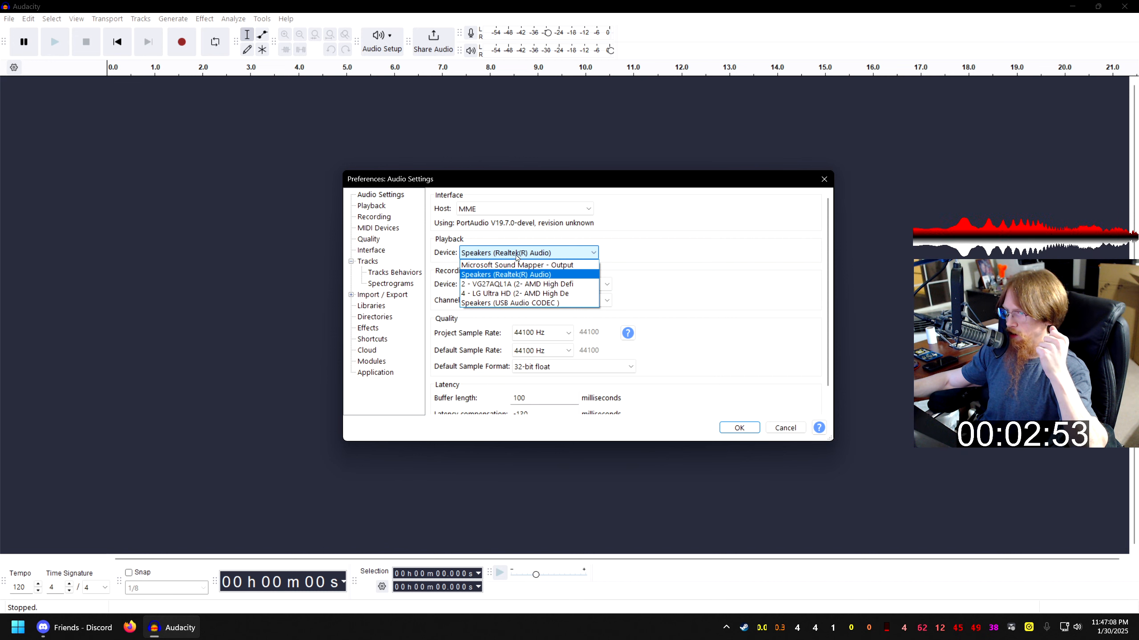
left_click(517, 258)
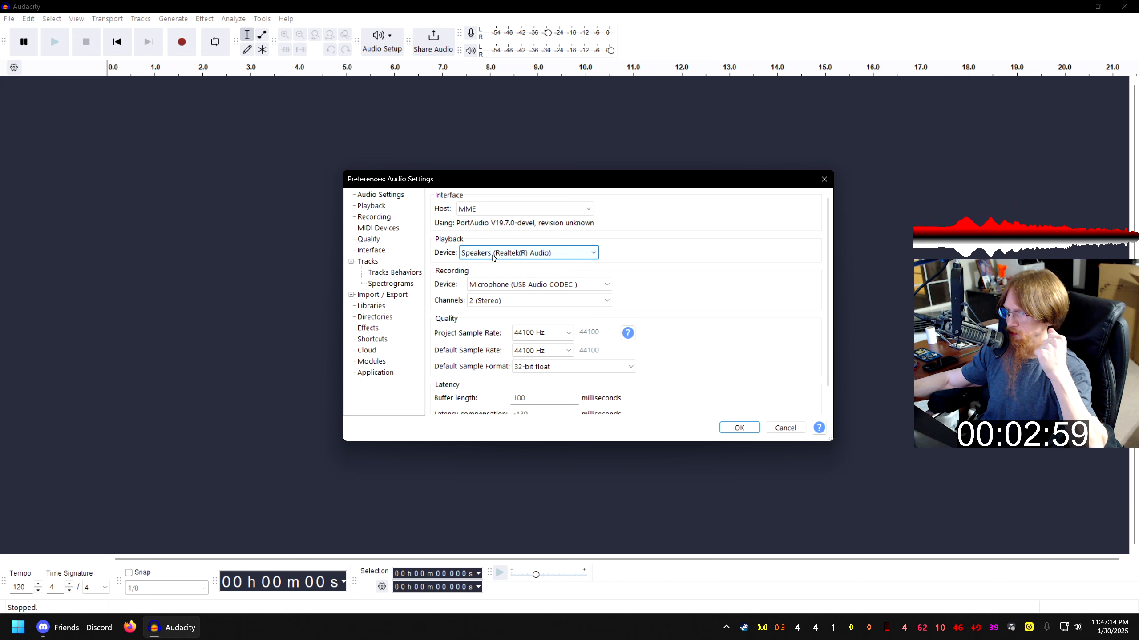
scroll(829, 287, "down", 1)
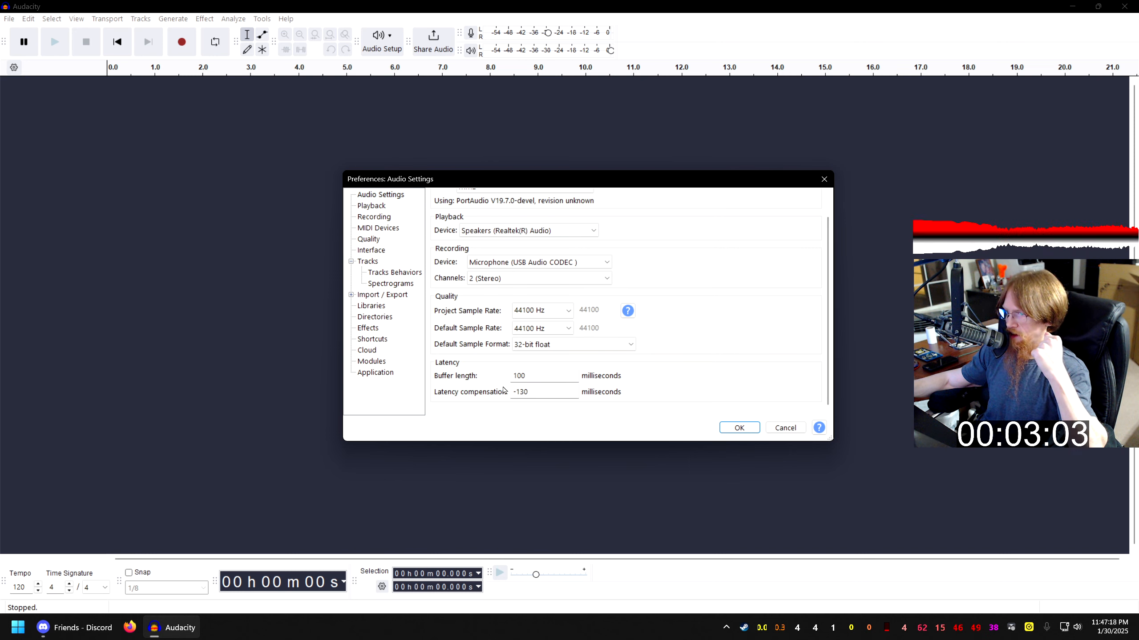
Review the Playback, Recording and MIDI Devices preferences.
left_click(365, 207)
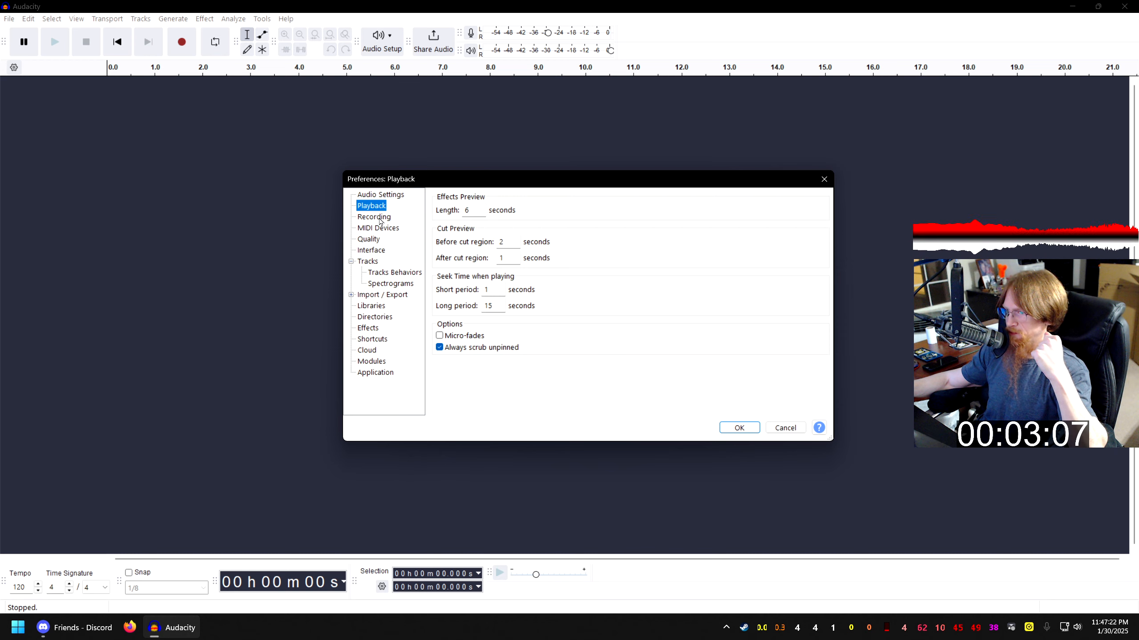
left_click(380, 220)
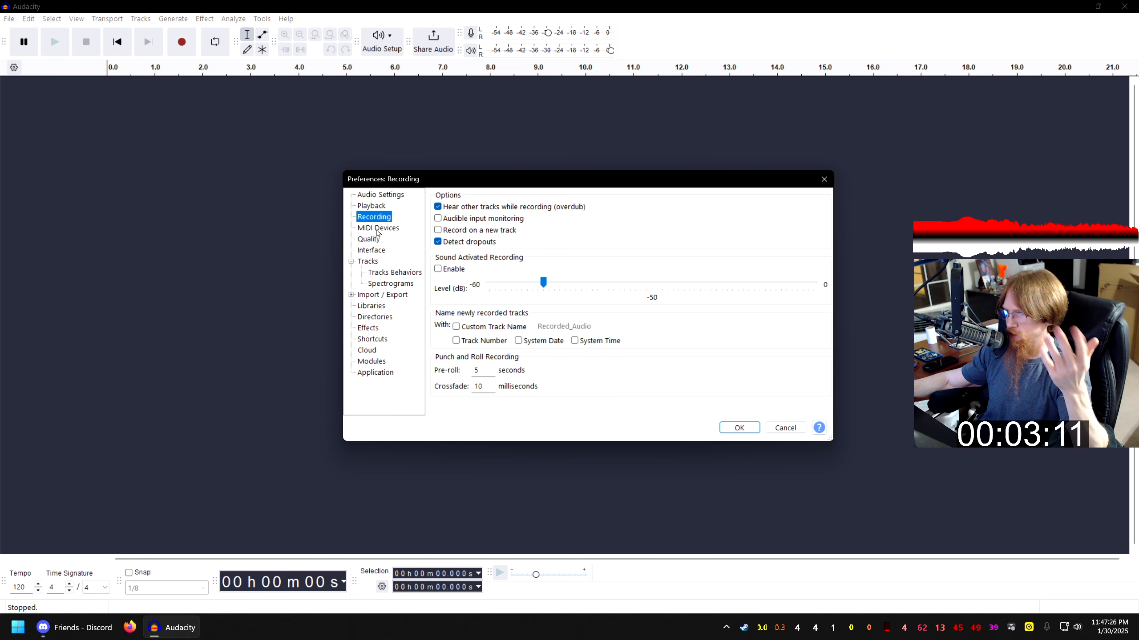
left_click(378, 229)
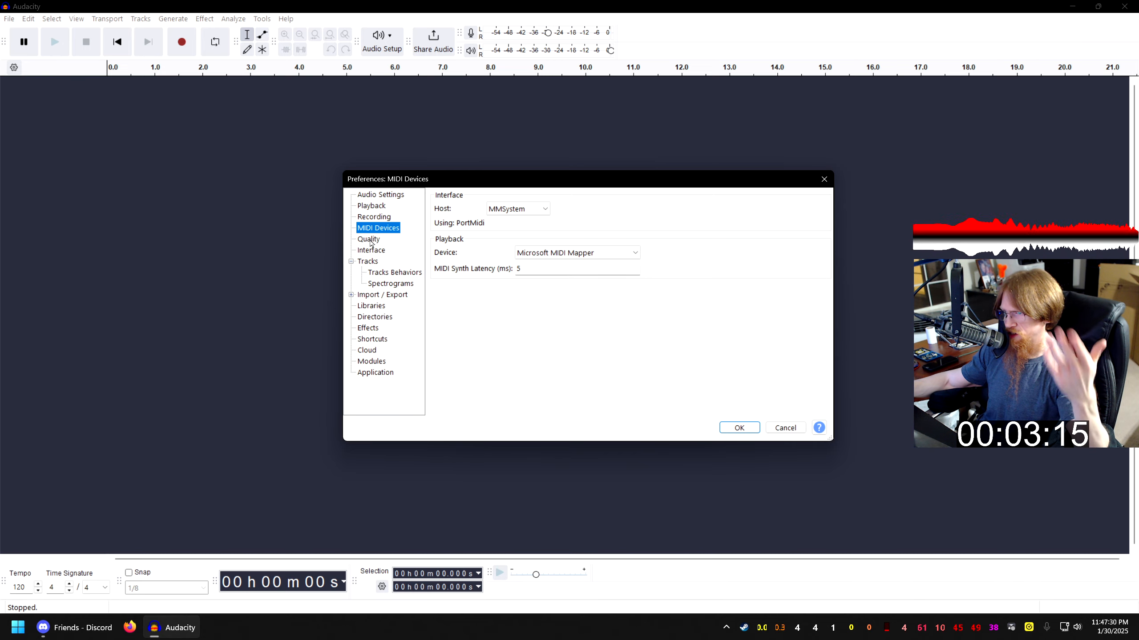
Set the real-time conversion's sample rate converter to Best Quality (Slowest) in the Quality preferences.
left_click(371, 241)
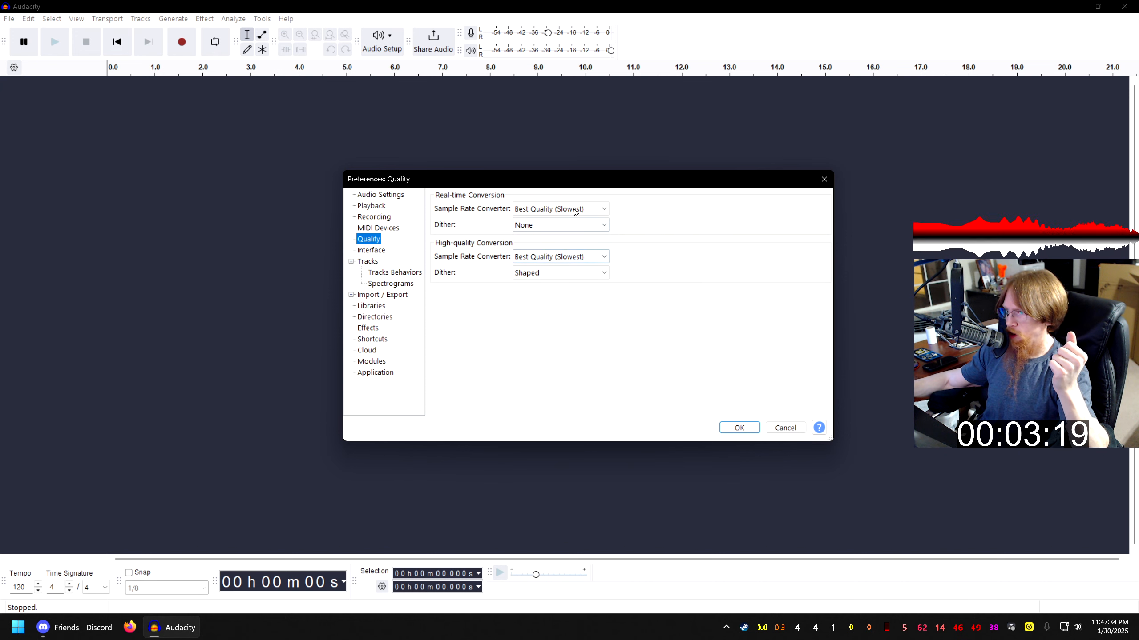
left_click(542, 213)
left_click(544, 250)
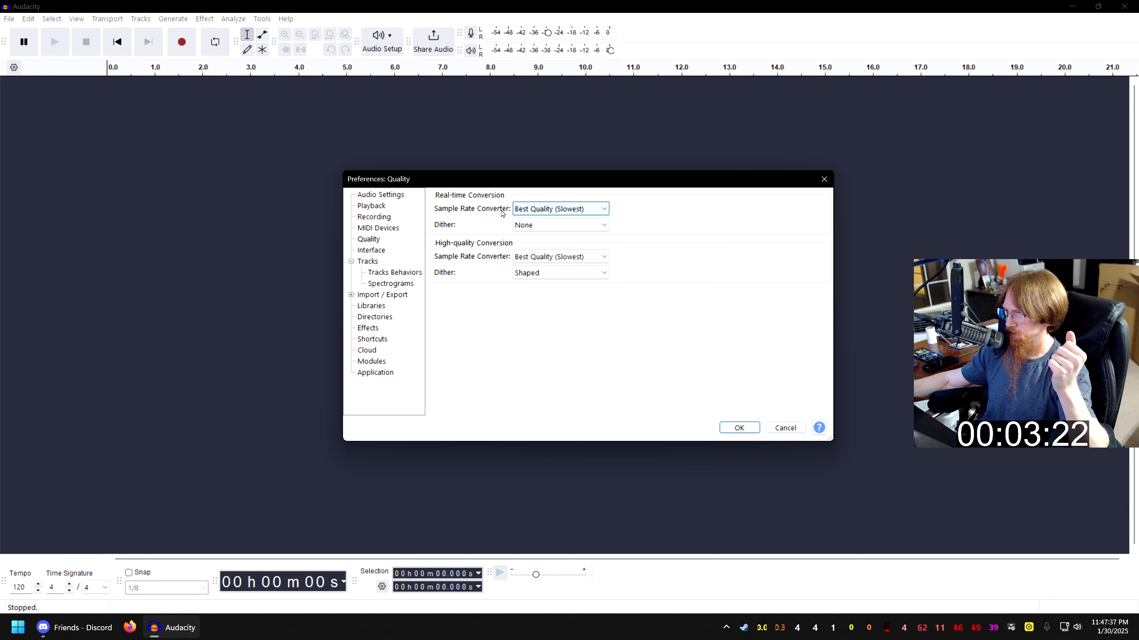
Review the Interface, Tracks, Tracks Behaviors and Spectrograms preferences.
left_click(379, 252)
left_click(370, 262)
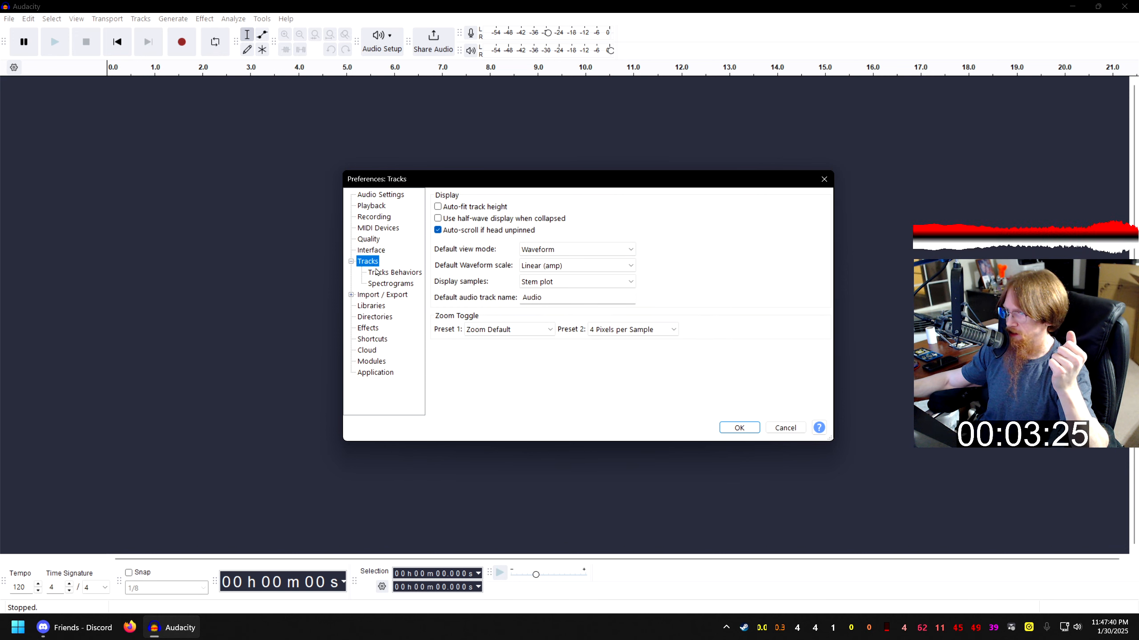
left_click(386, 274)
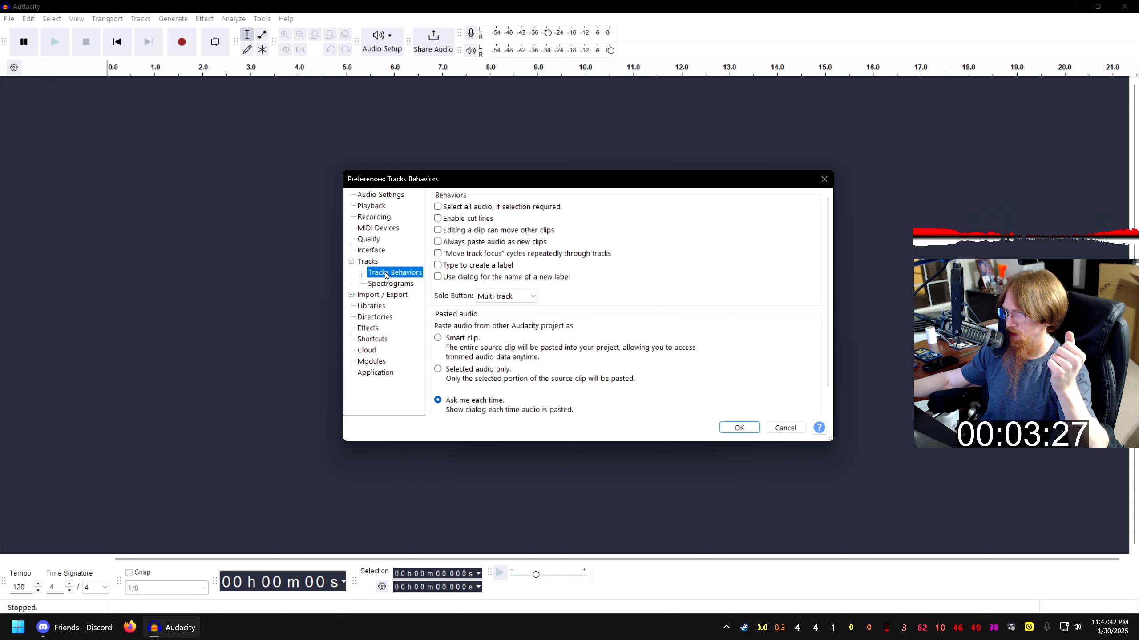
left_click(385, 283)
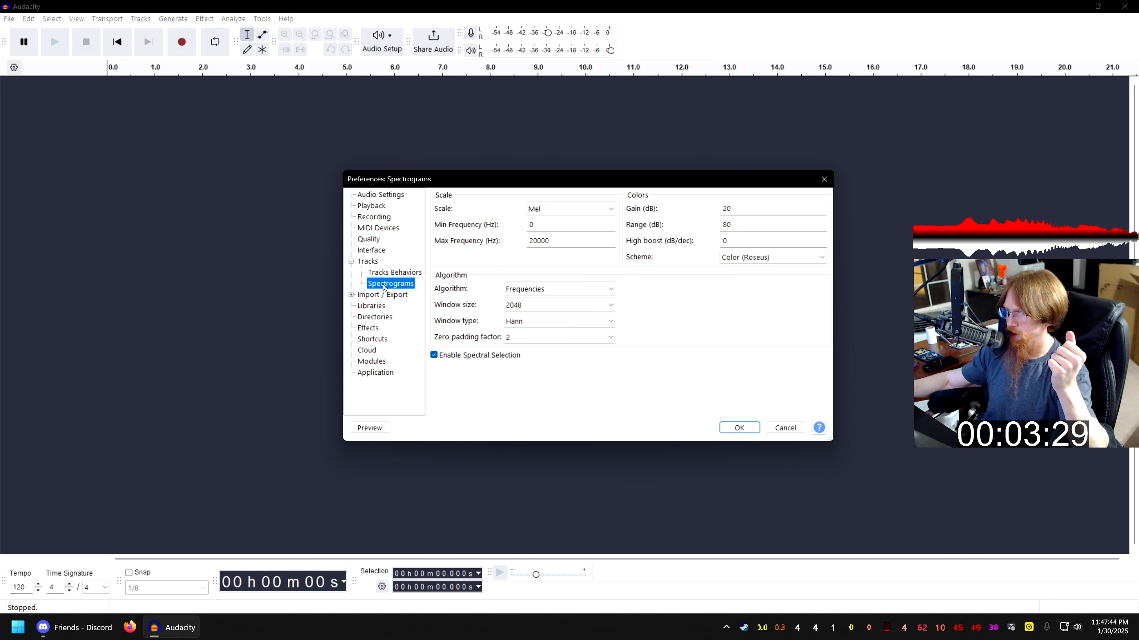
Review the Import / Export, Extended Import, Libraries, Directories and Effects preferences.
left_click(351, 295)
left_click(381, 296)
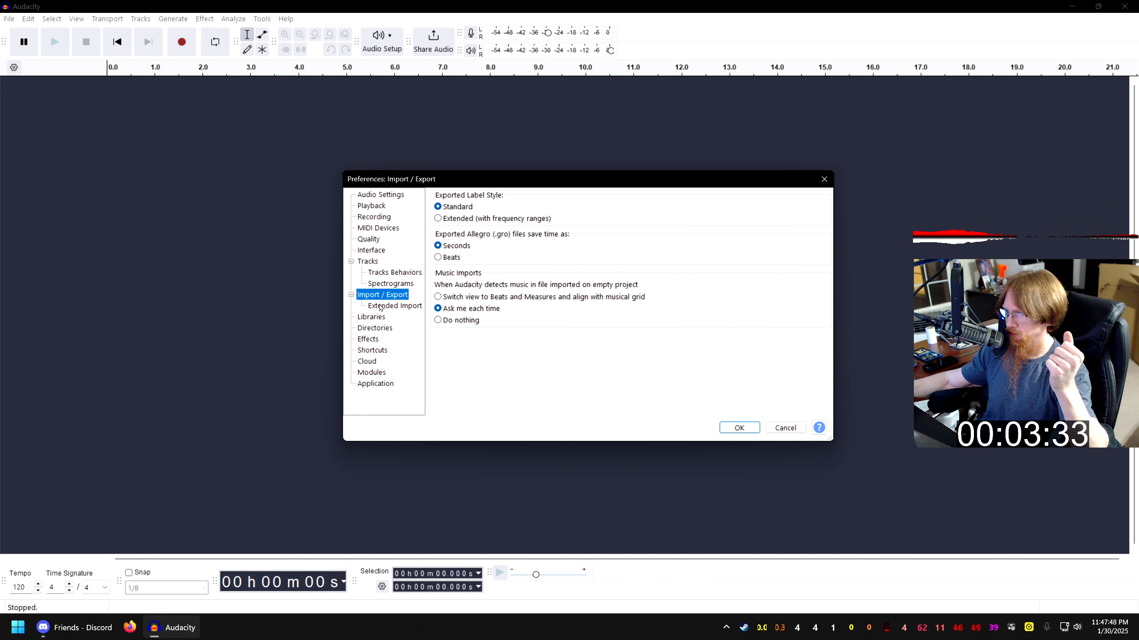
left_click(380, 307)
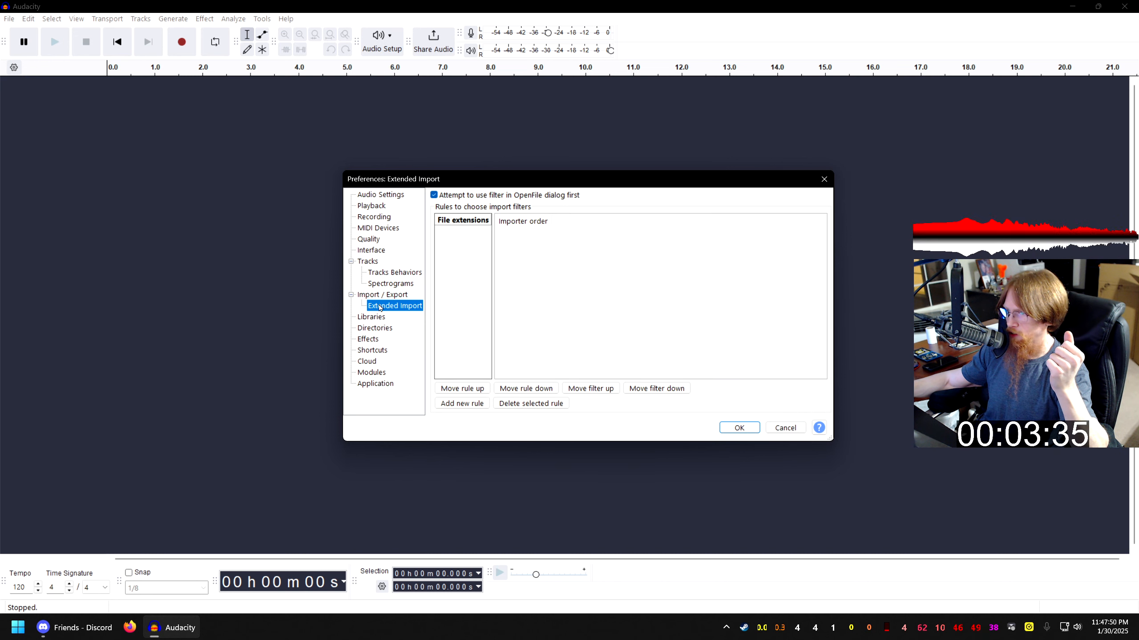
left_click(352, 296)
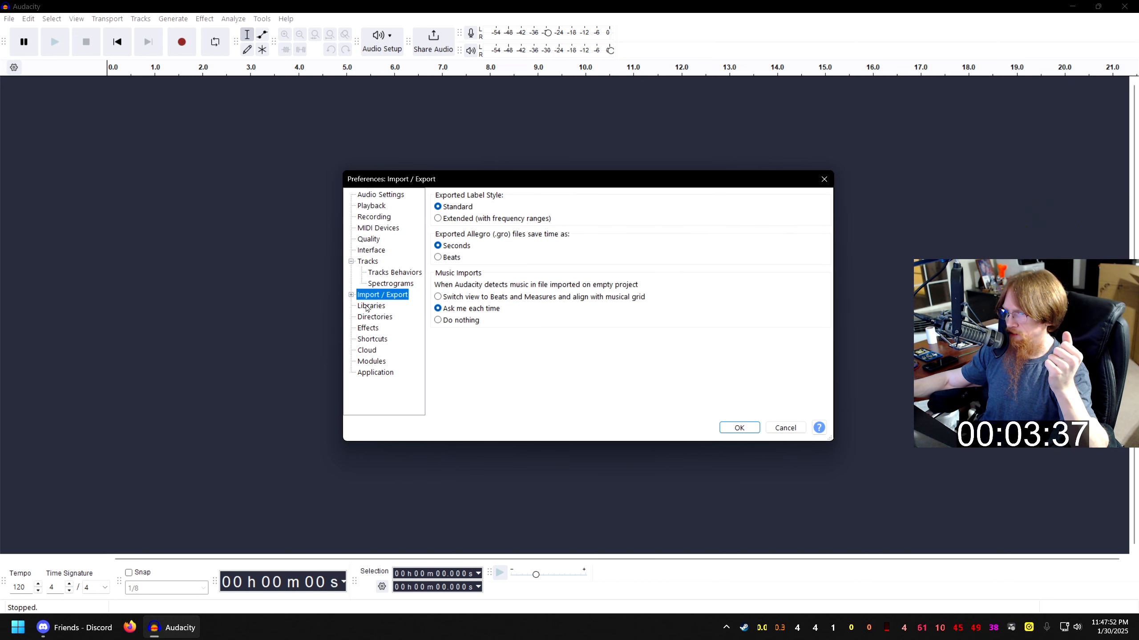
left_click(367, 307)
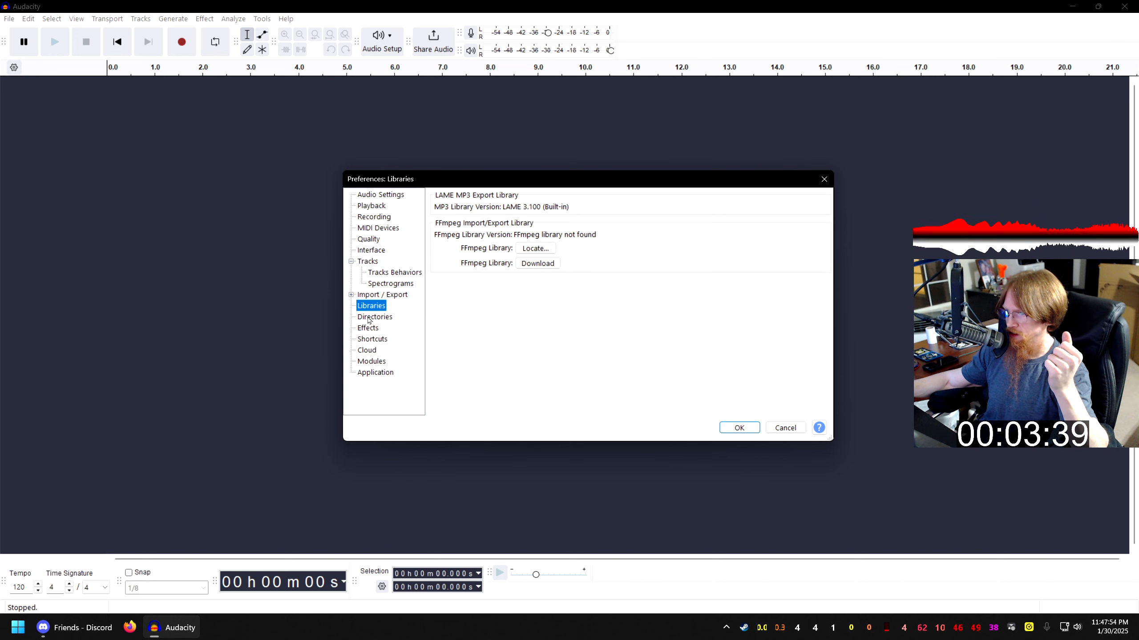
left_click(368, 318)
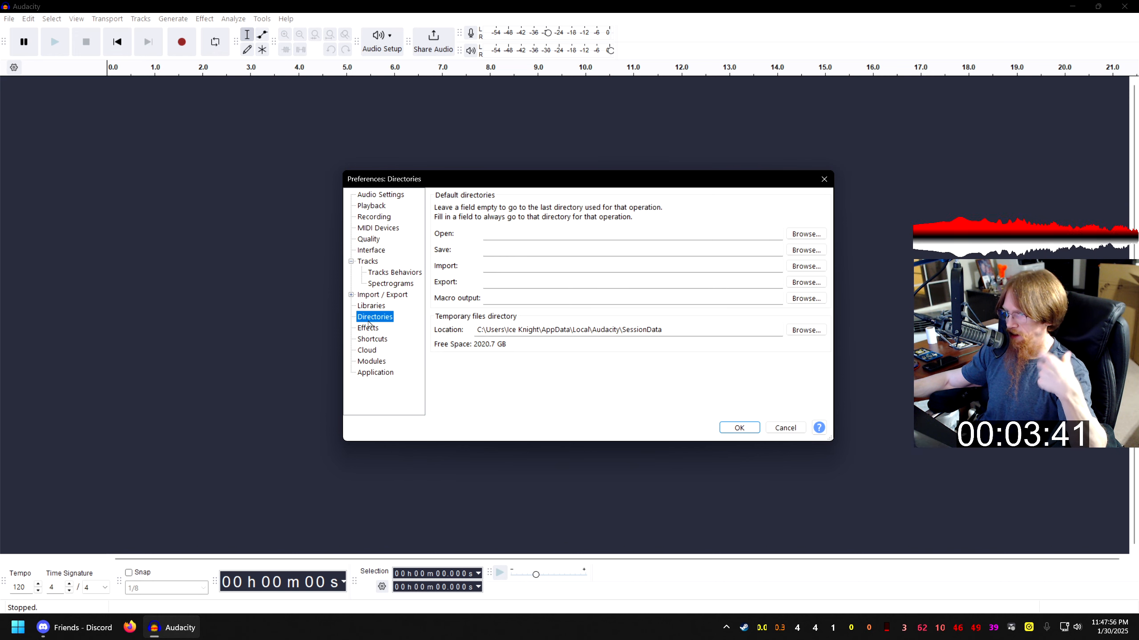
left_click(368, 329)
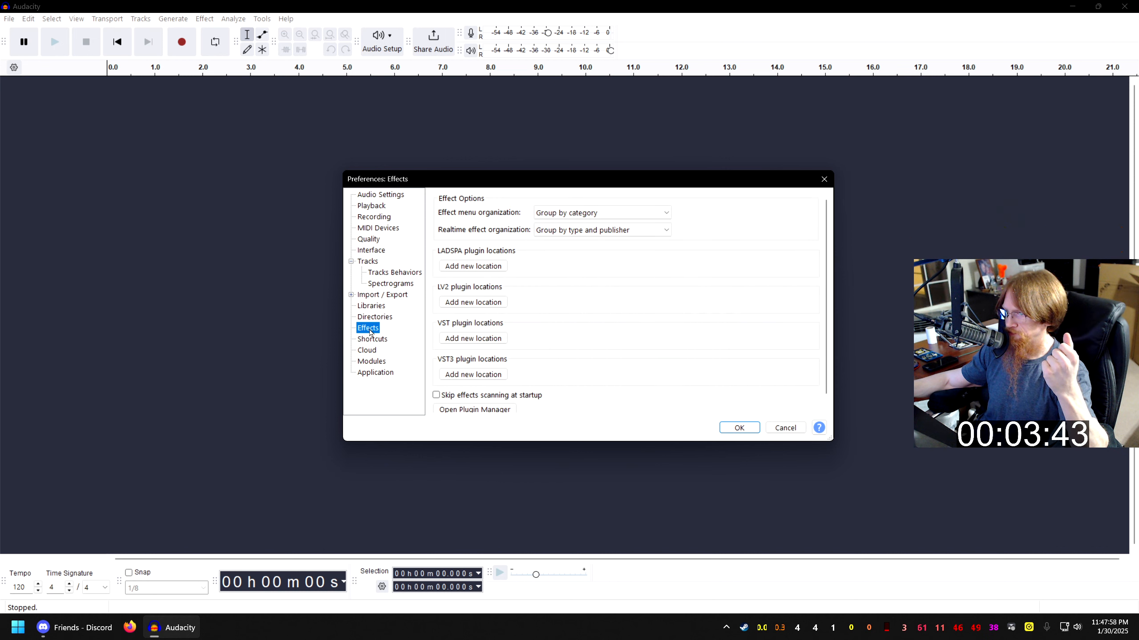
Review the Shortcuts, Cloud, Modules and Application preferences, including the update notification option, and cancel the preferences.
left_click(373, 340)
left_click(372, 351)
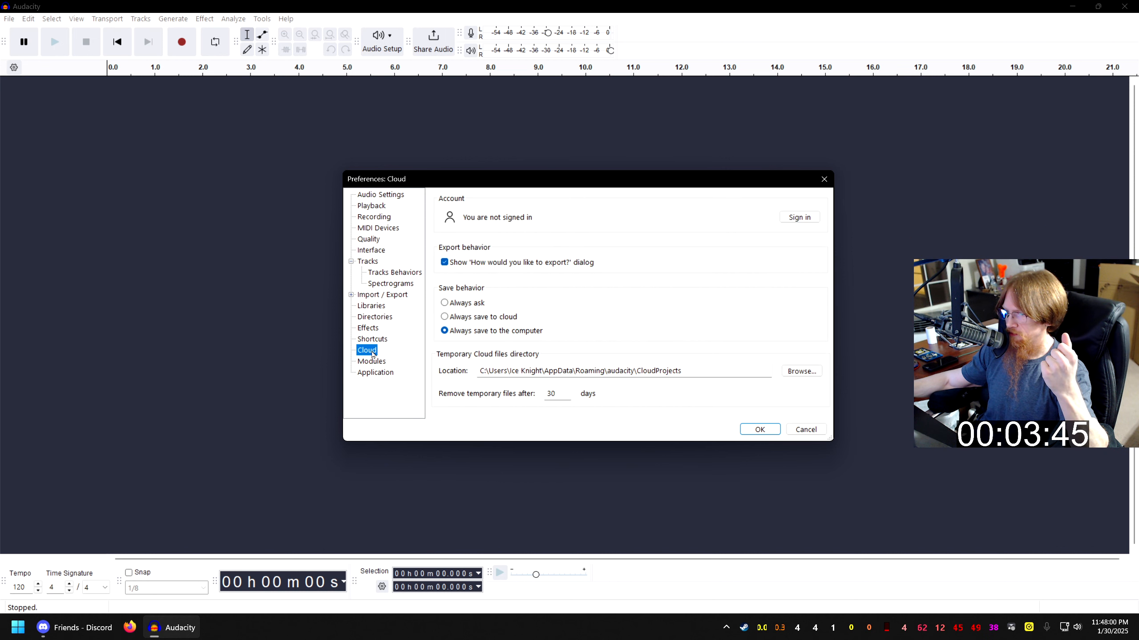
left_click(372, 363)
left_click(372, 378)
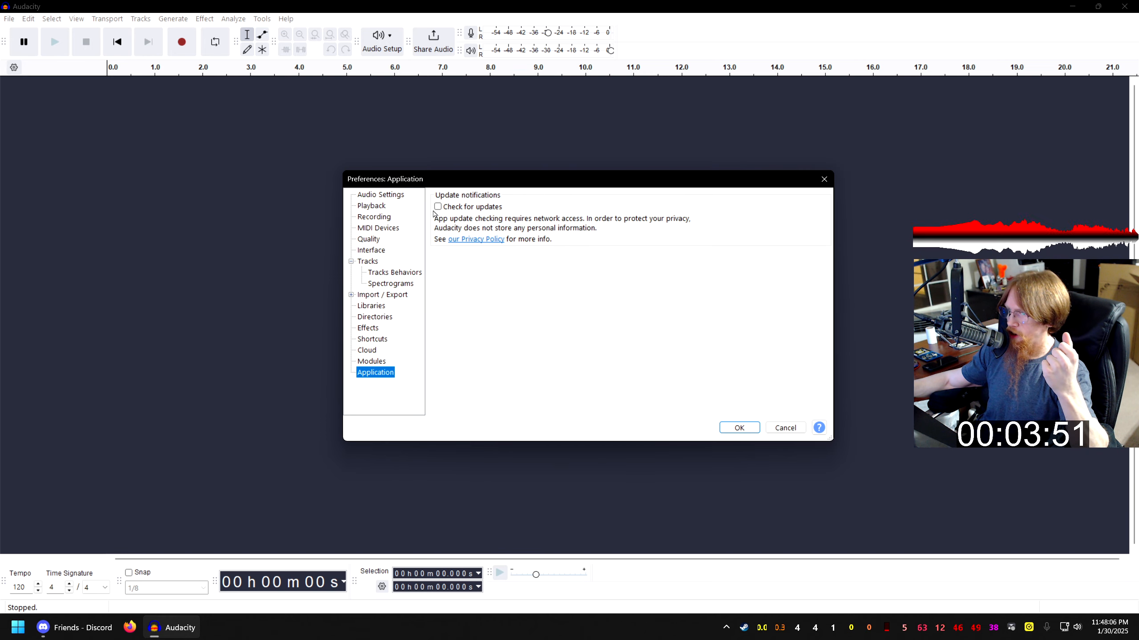
left_click(786, 428)
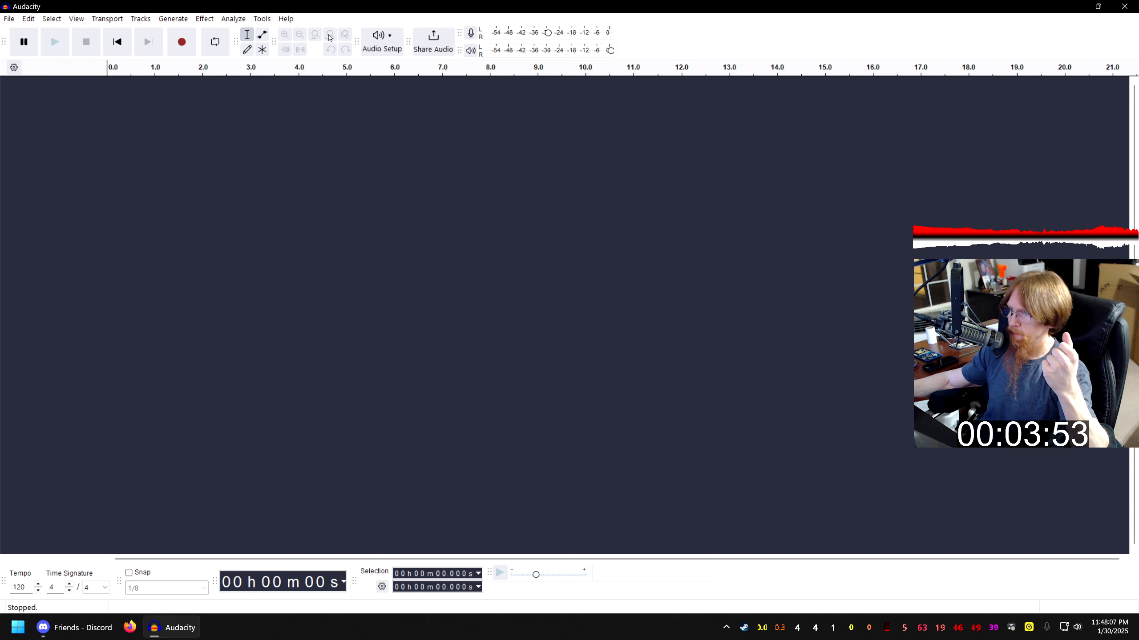
Look over the help commands, including the update check, and close Audacity.
left_click(268, 20)
mouse_move(287, 20)
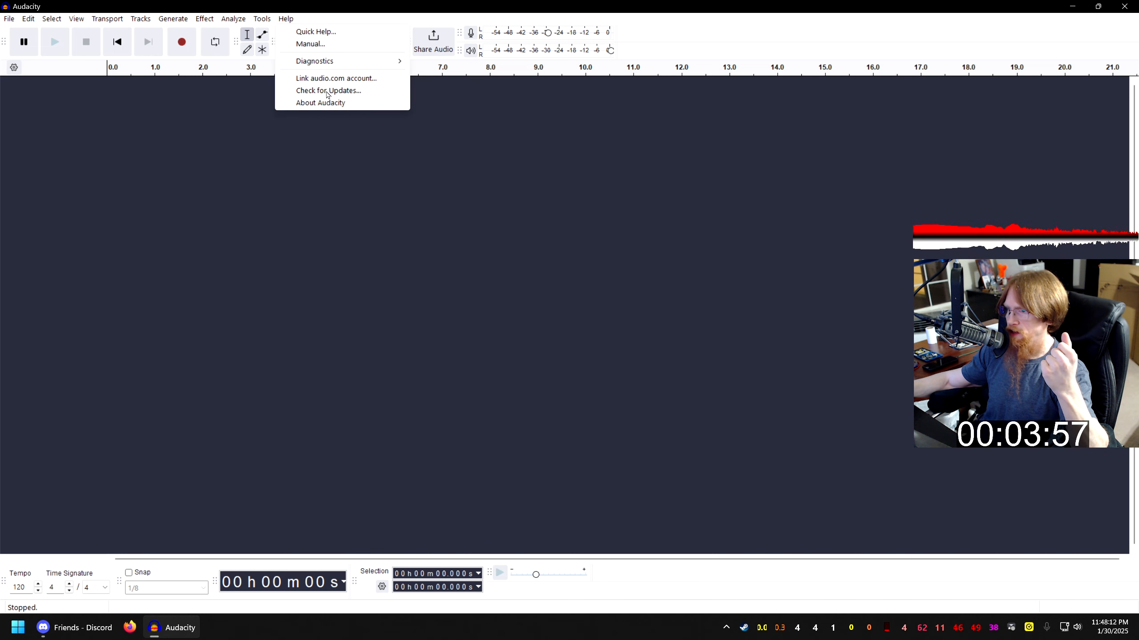
left_click(285, 20)
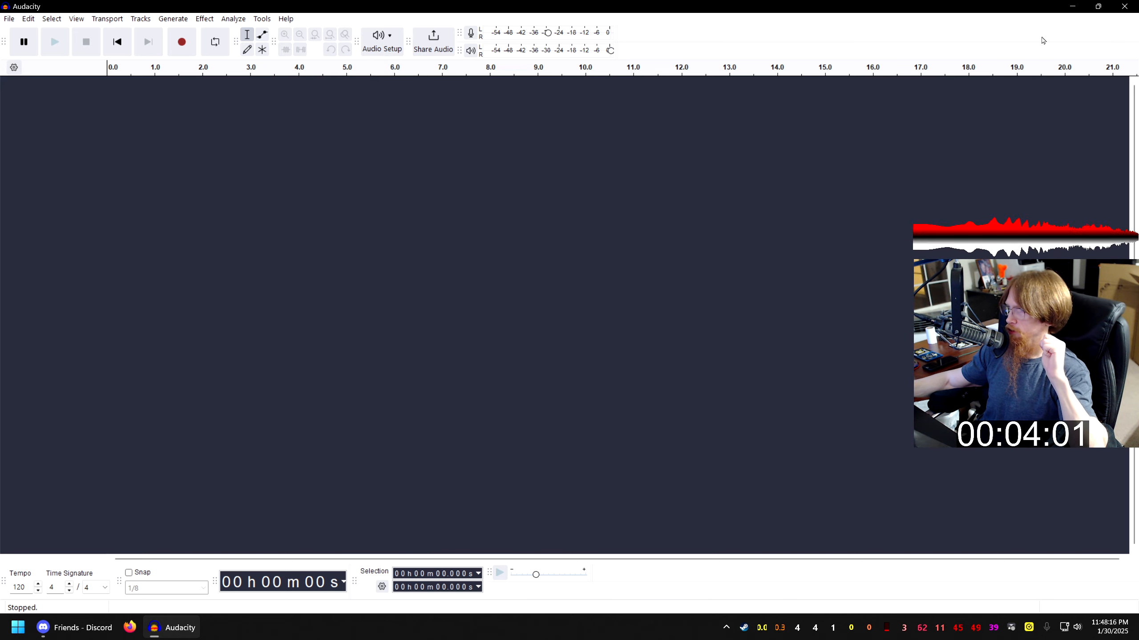
left_click(1124, 8)
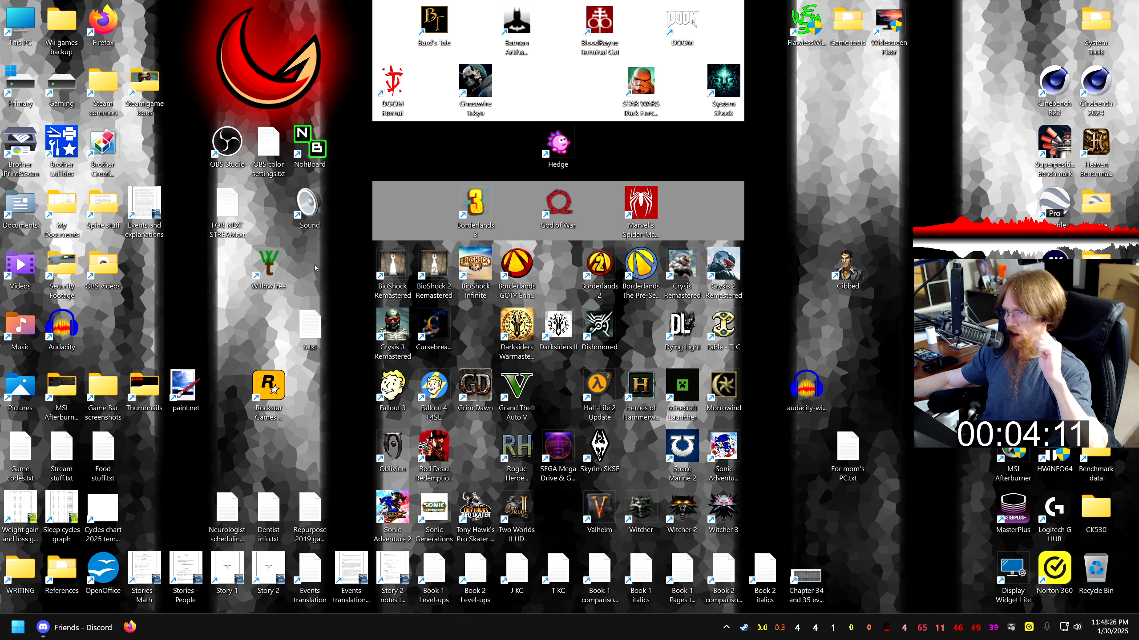
Search Windows for "control panel" and open Control Panel.
left_click(18, 627)
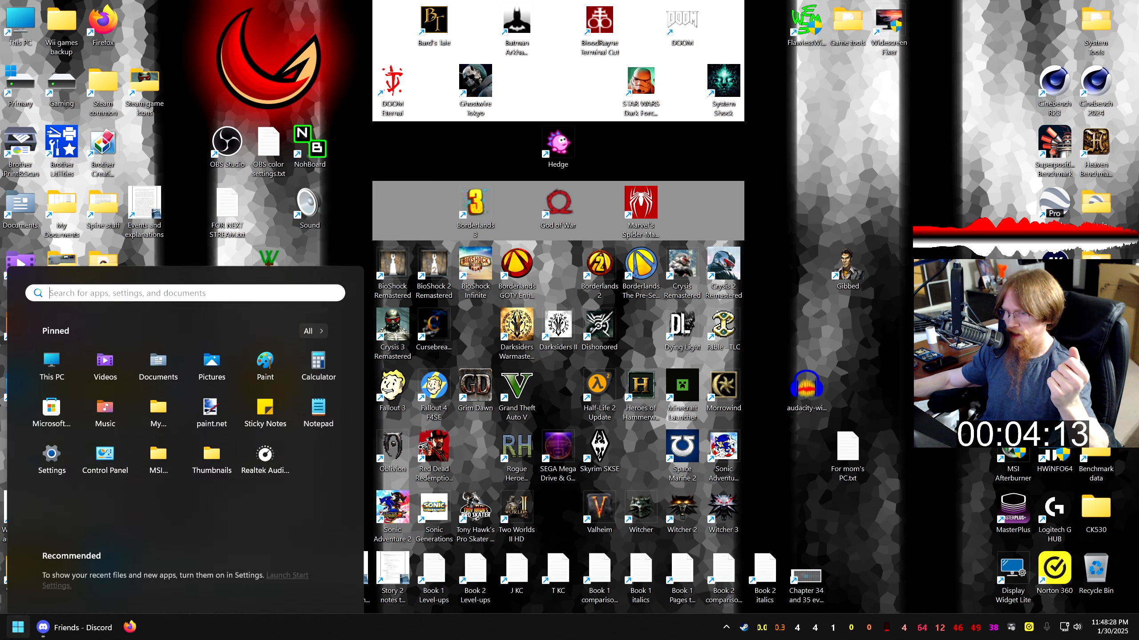
left_click(150, 232)
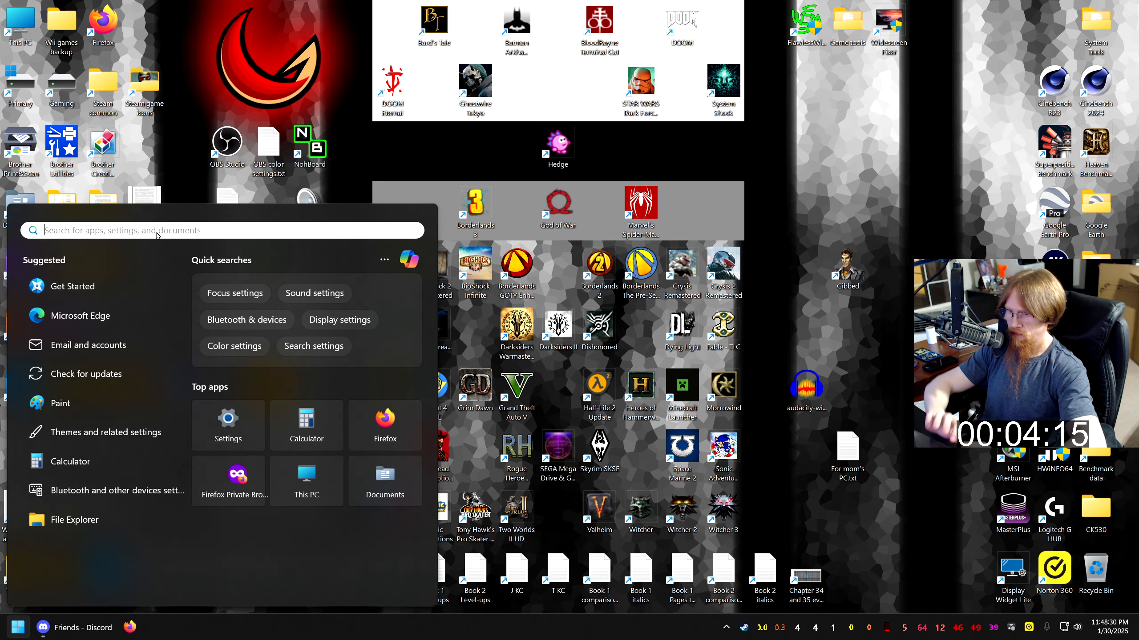
type("control panel")
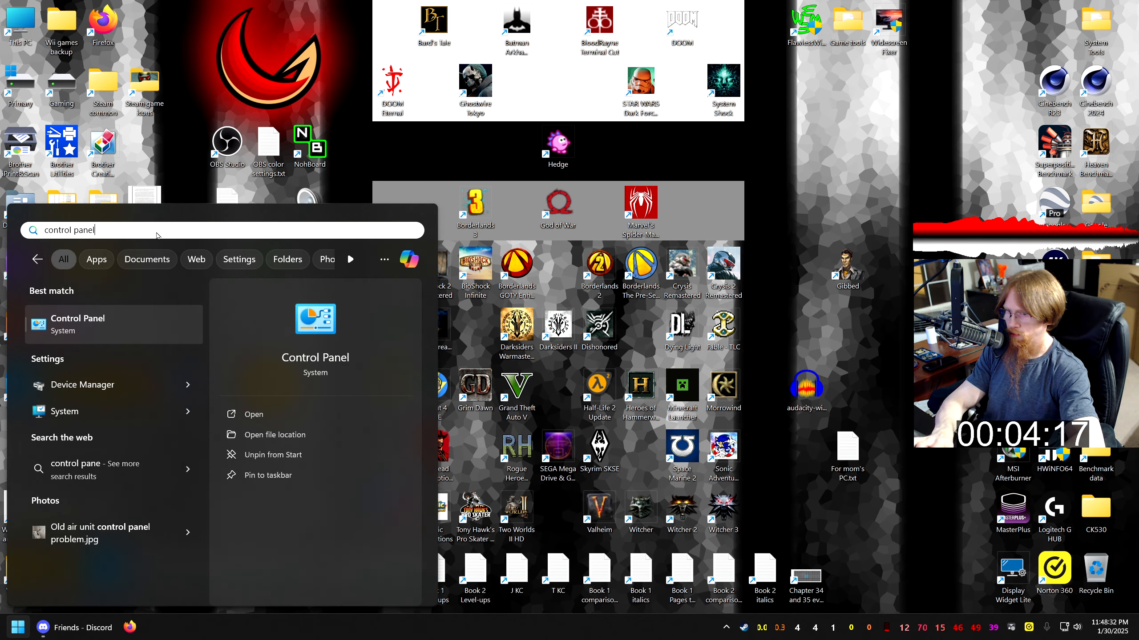
left_click(114, 317)
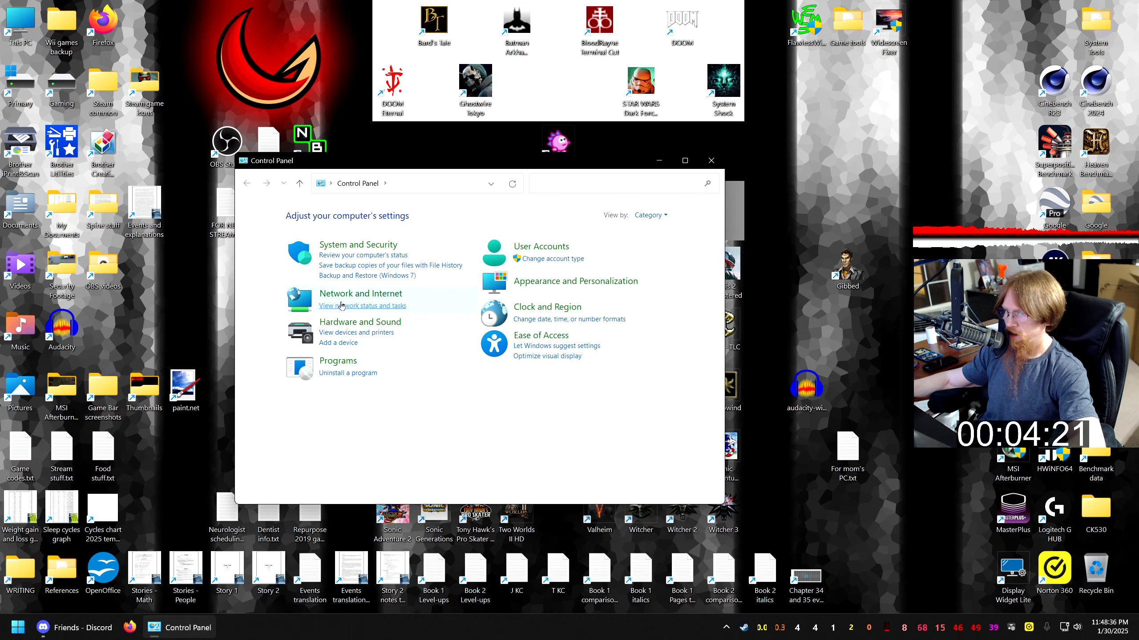
Create a desktop shortcut to Sound from the Hardware and Sound category and close Control Panel.
left_click(374, 323)
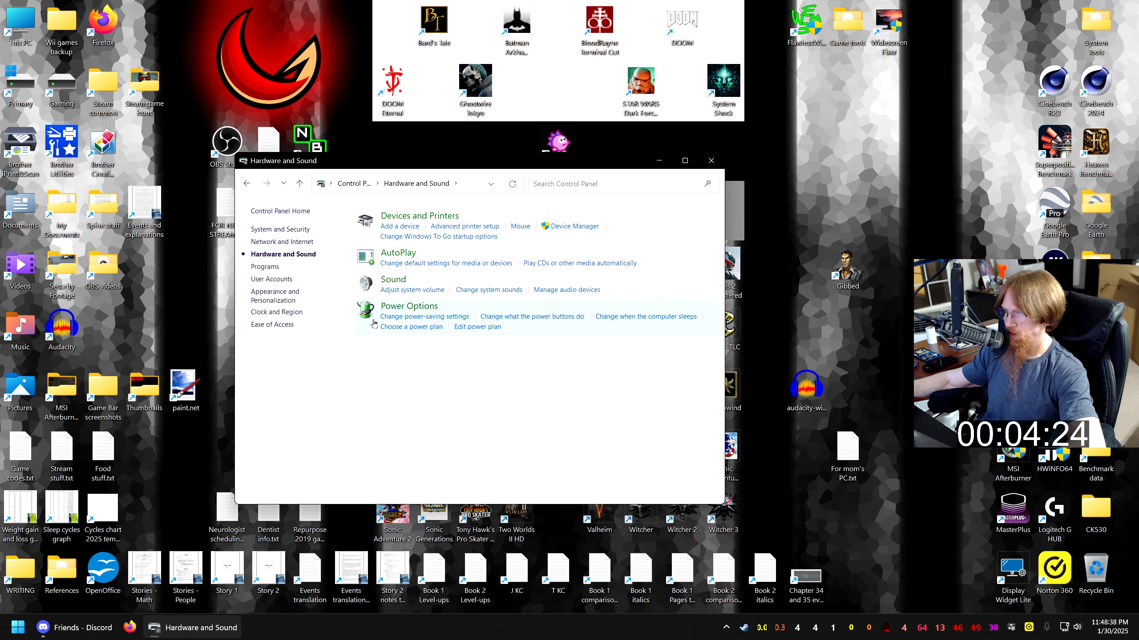
right_click(391, 281)
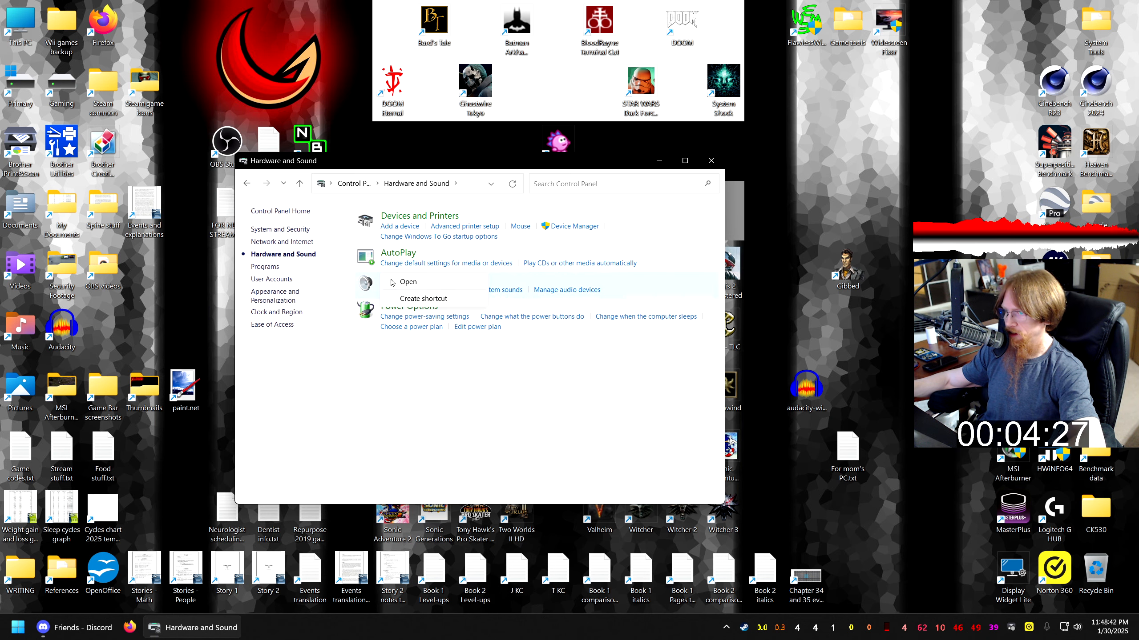
left_click(423, 299)
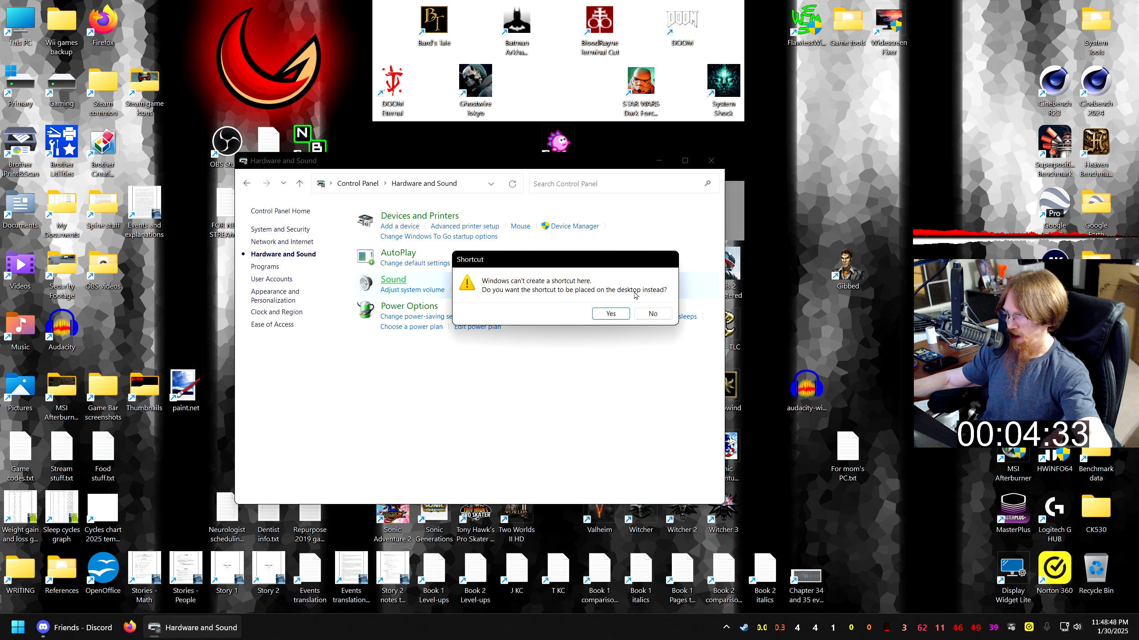
left_click(611, 314)
left_click(711, 160)
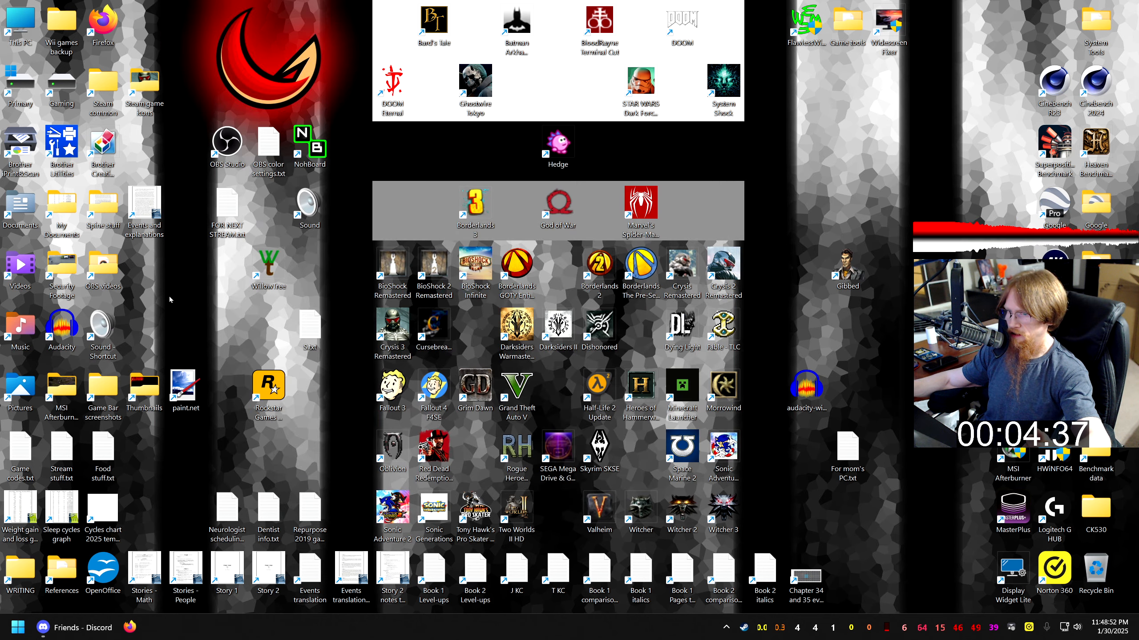
Test the new Sound shortcut, cancel the dialog and delete that shortcut from the desktop.
double_click(103, 328)
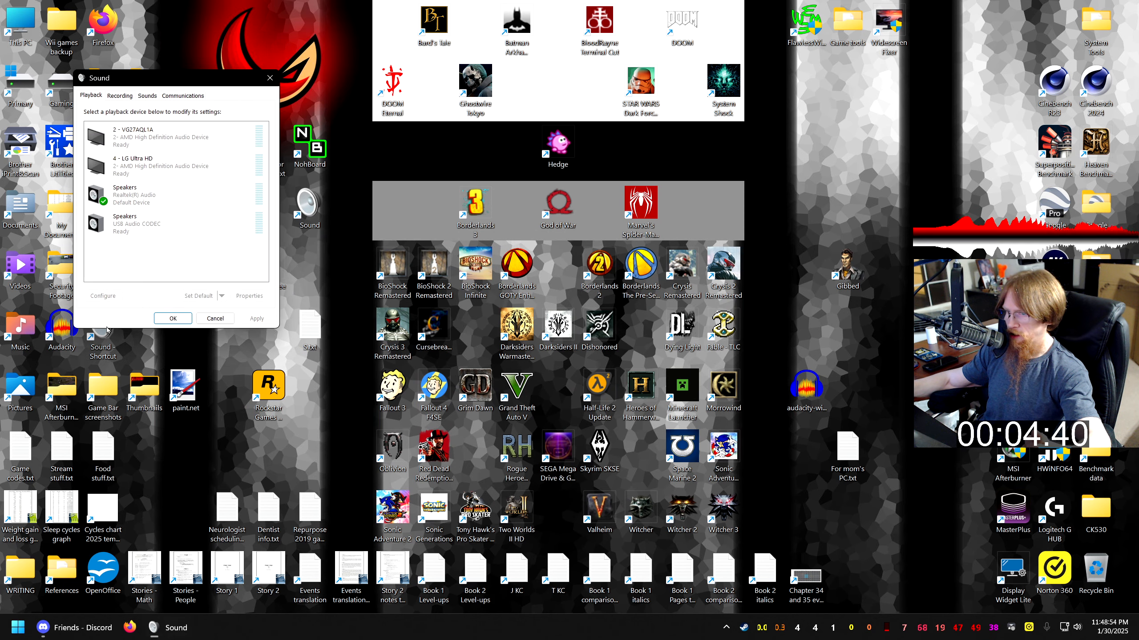
left_click(214, 319)
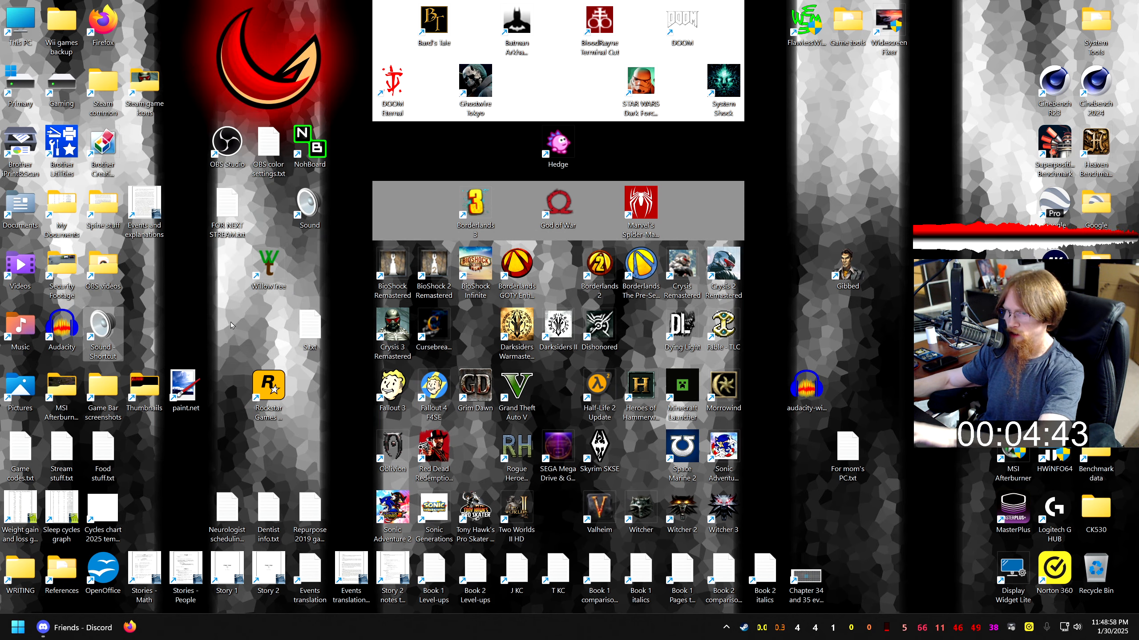
key("Delete")
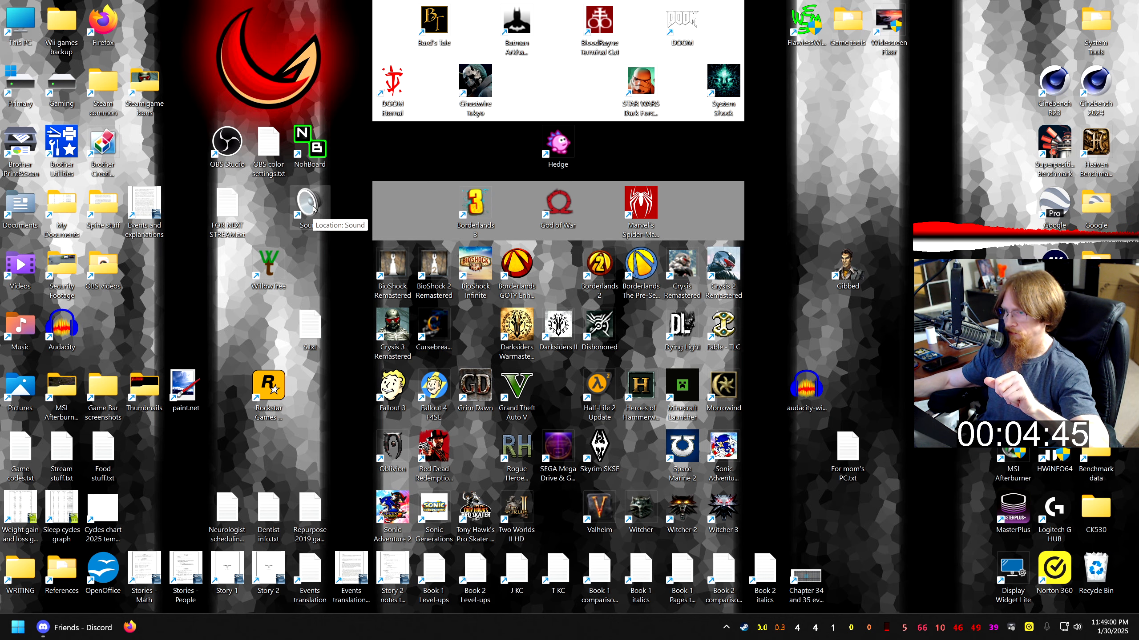
Open the Windows Sound settings and review the Realtek speakers' levels, advanced format, spatial sound and audio channel configuration.
double_click(309, 207)
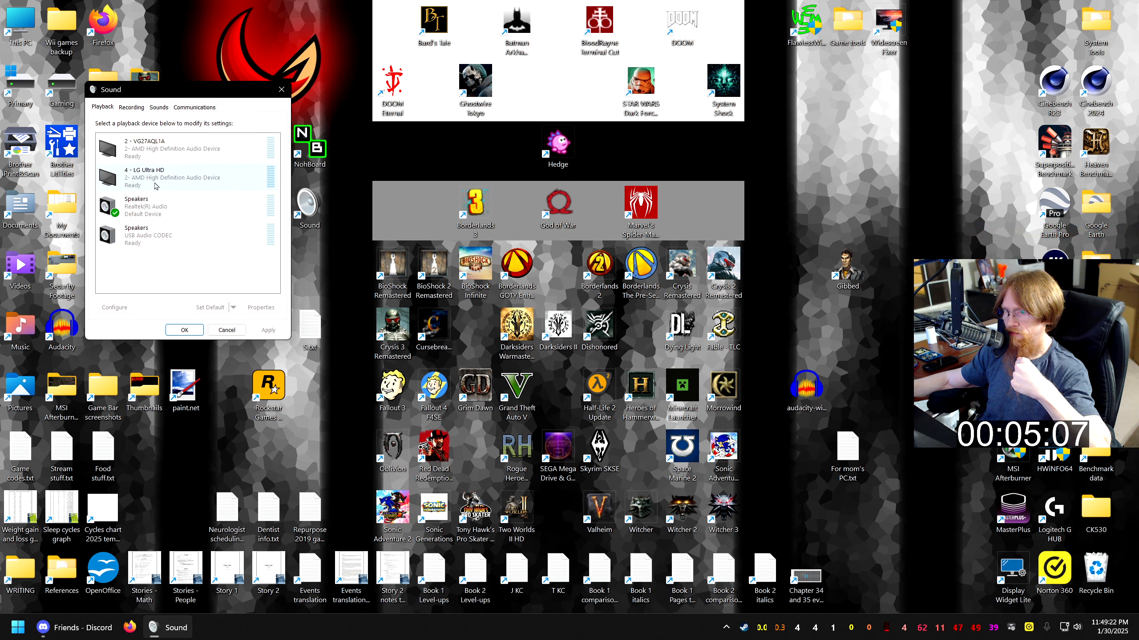
double_click(159, 206)
left_click(142, 148)
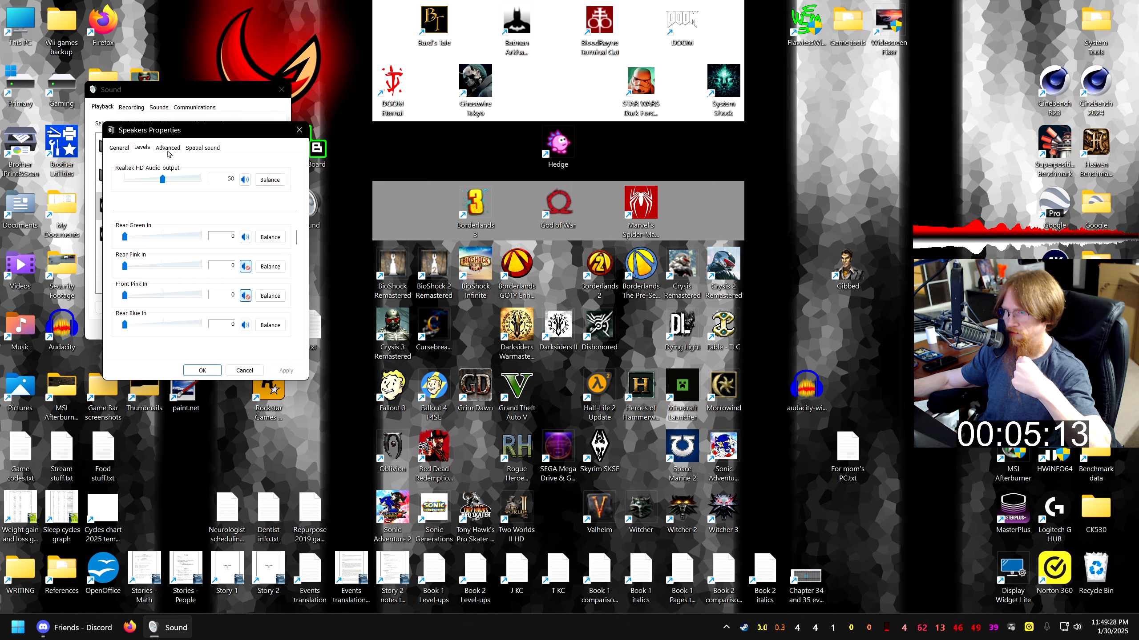
left_click(168, 149)
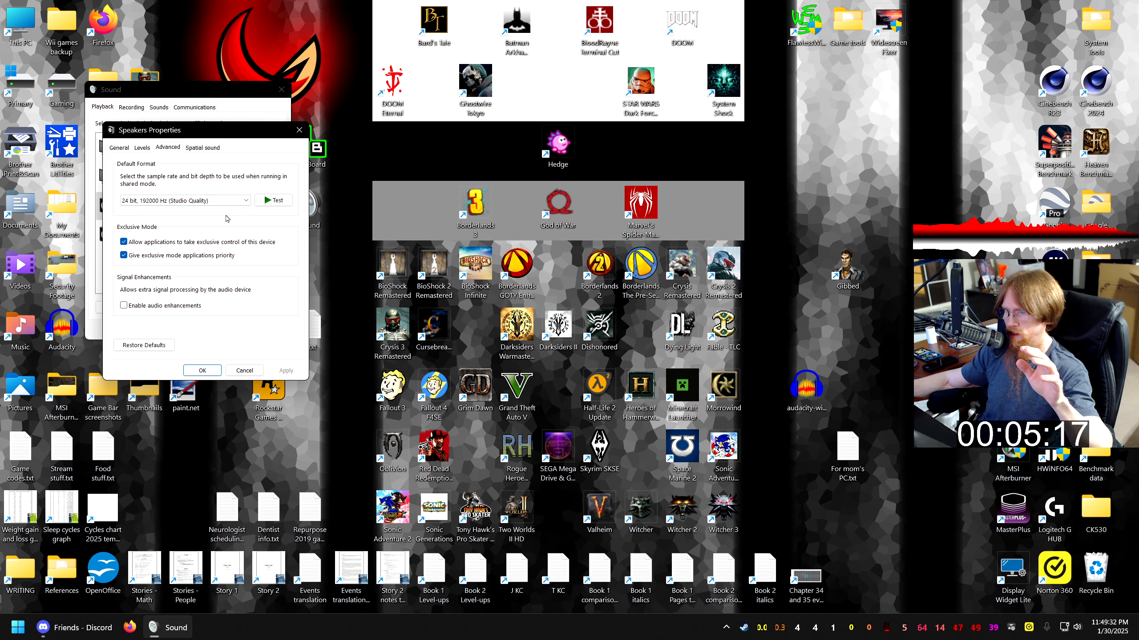
left_click(200, 150)
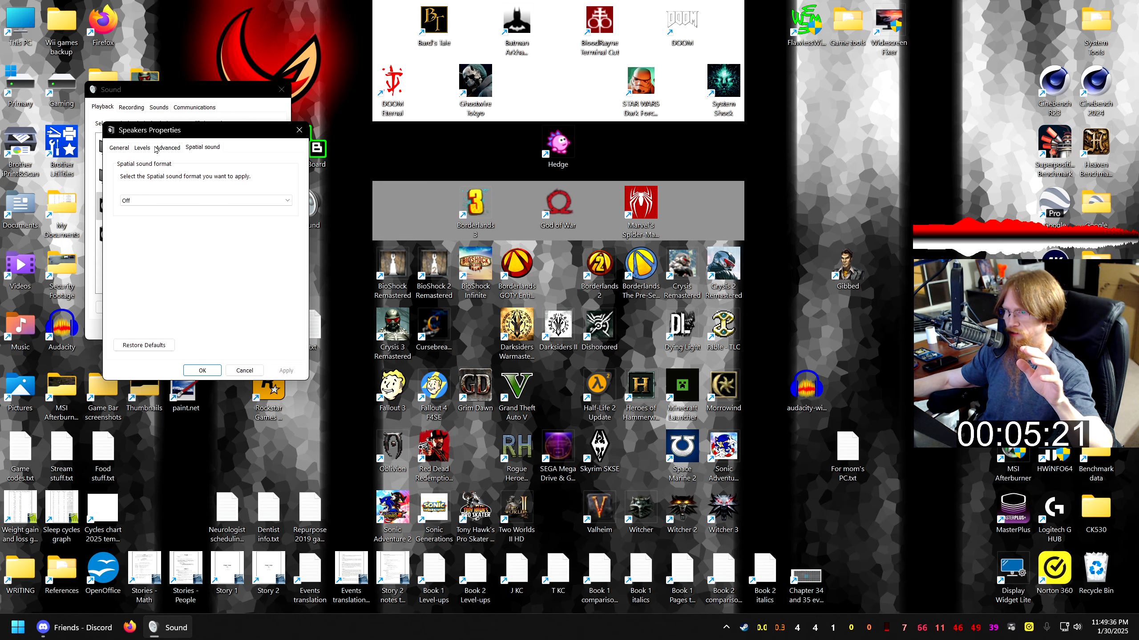
left_click(248, 370)
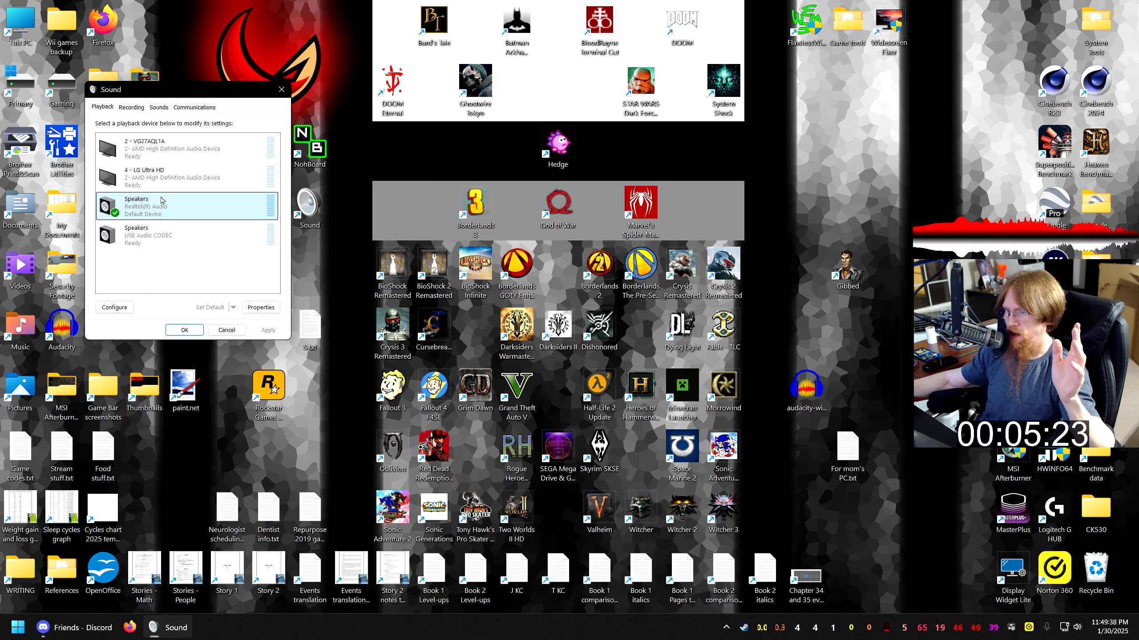
left_click(118, 310)
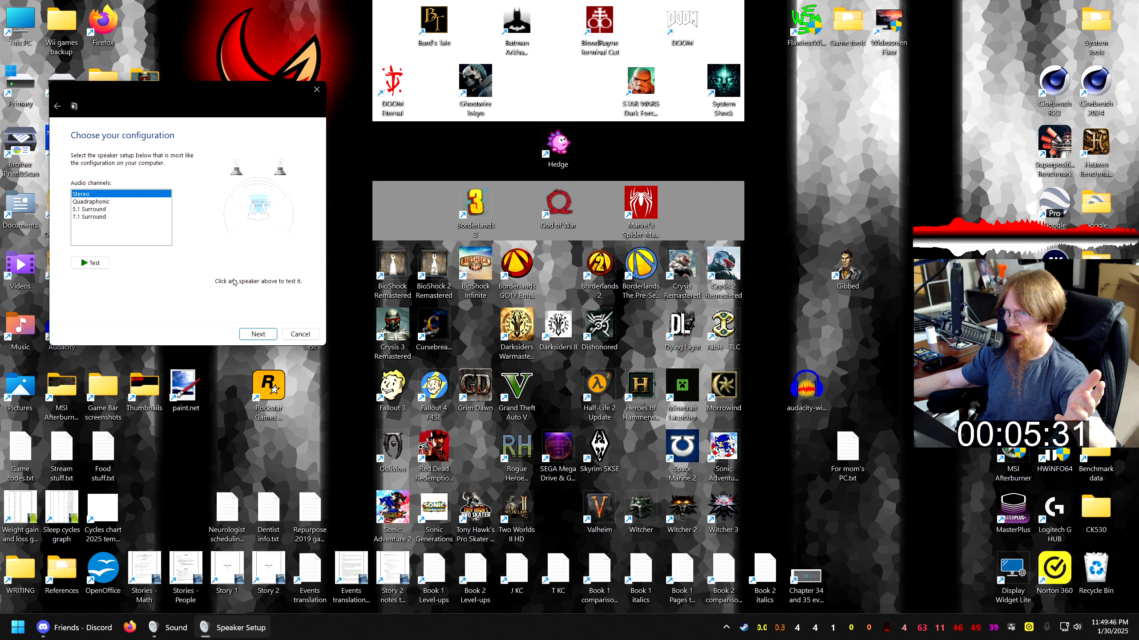
left_click(301, 334)
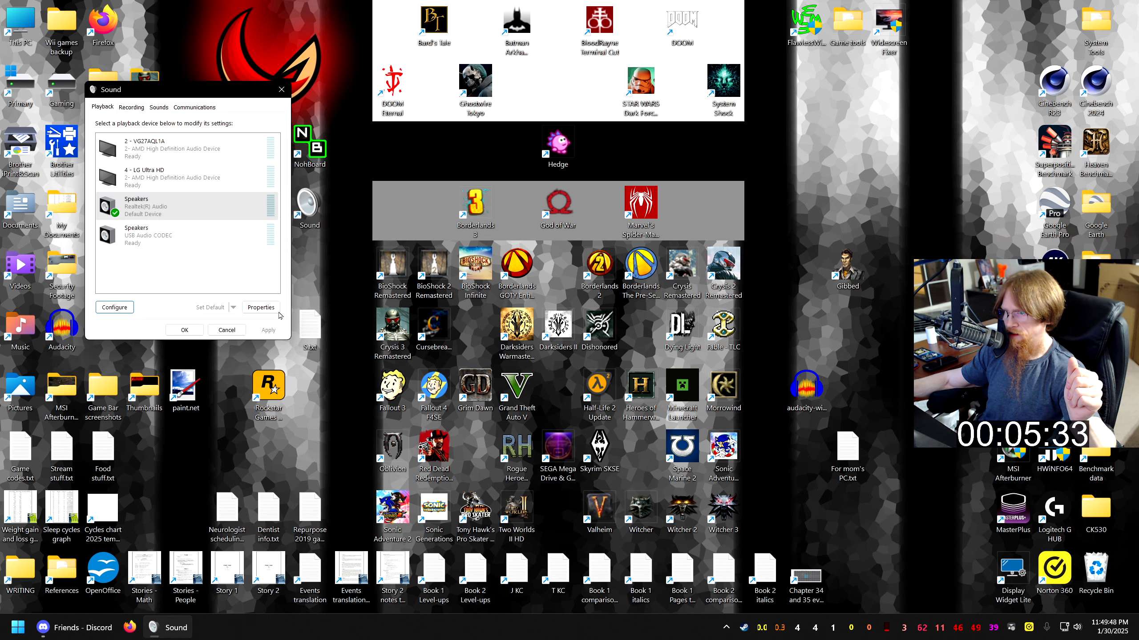
Try out different levels, up to 100, for the C922 Pro Stream Webcam microphone among the recording devices, and cancel.
left_click(131, 108)
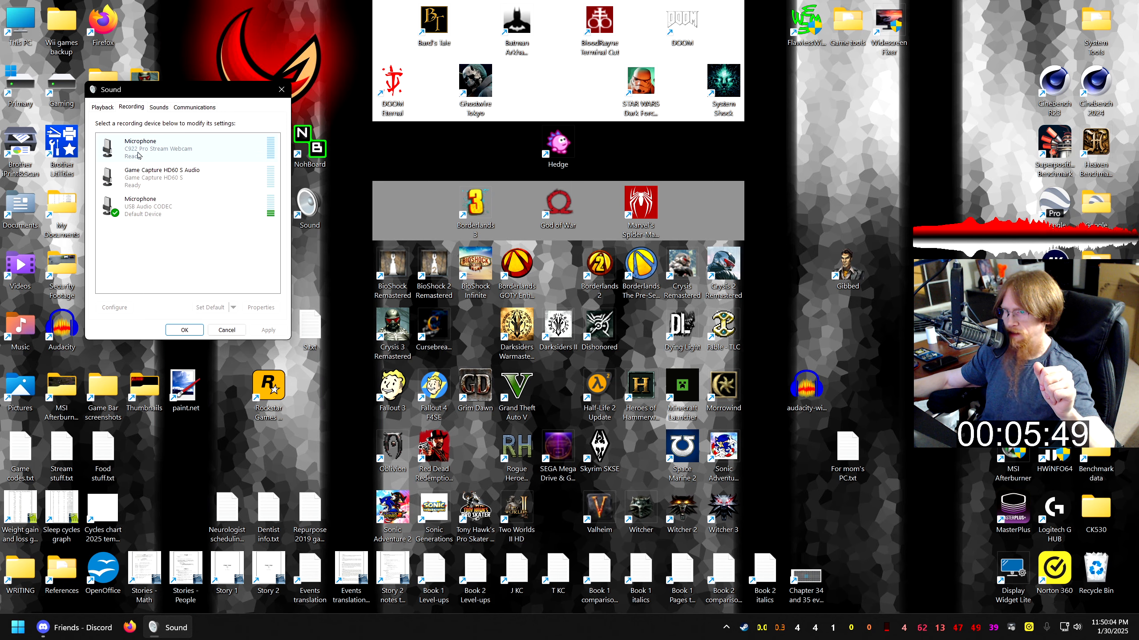
double_click(168, 148)
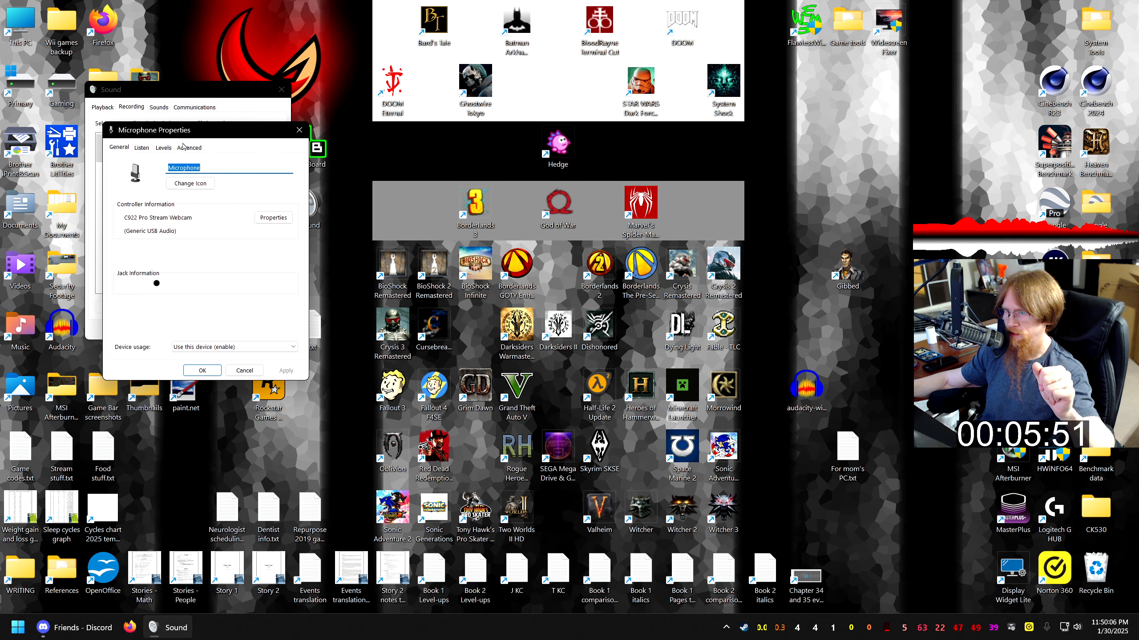
left_click(158, 144)
left_click_drag(171, 126, 354, 144)
left_click_drag(296, 192, 372, 192)
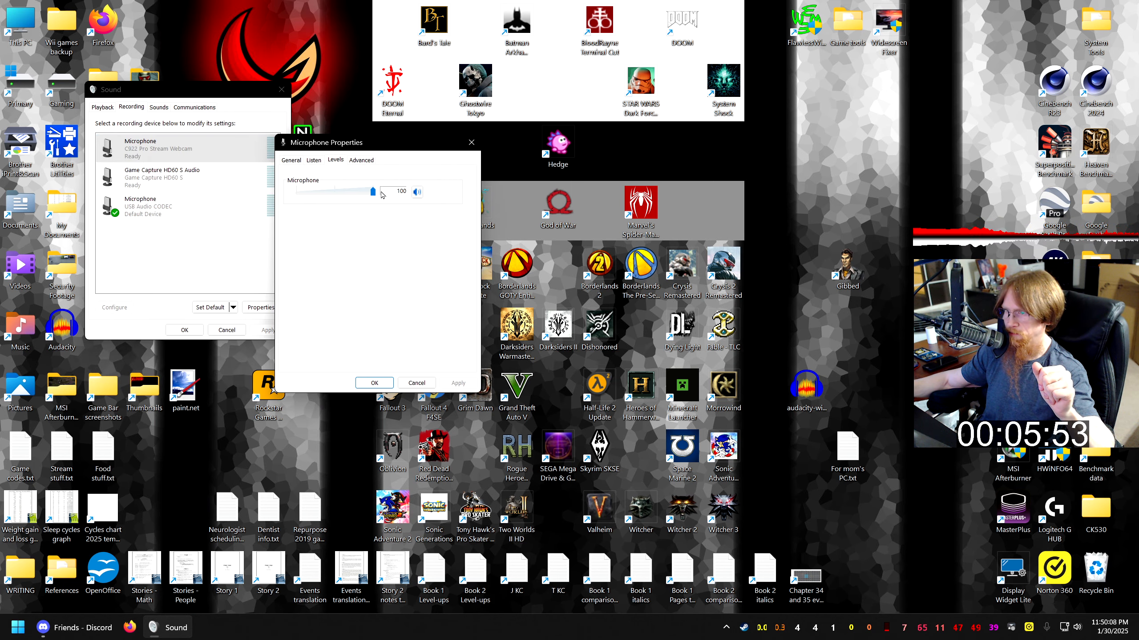
left_click_drag(322, 142, 362, 142)
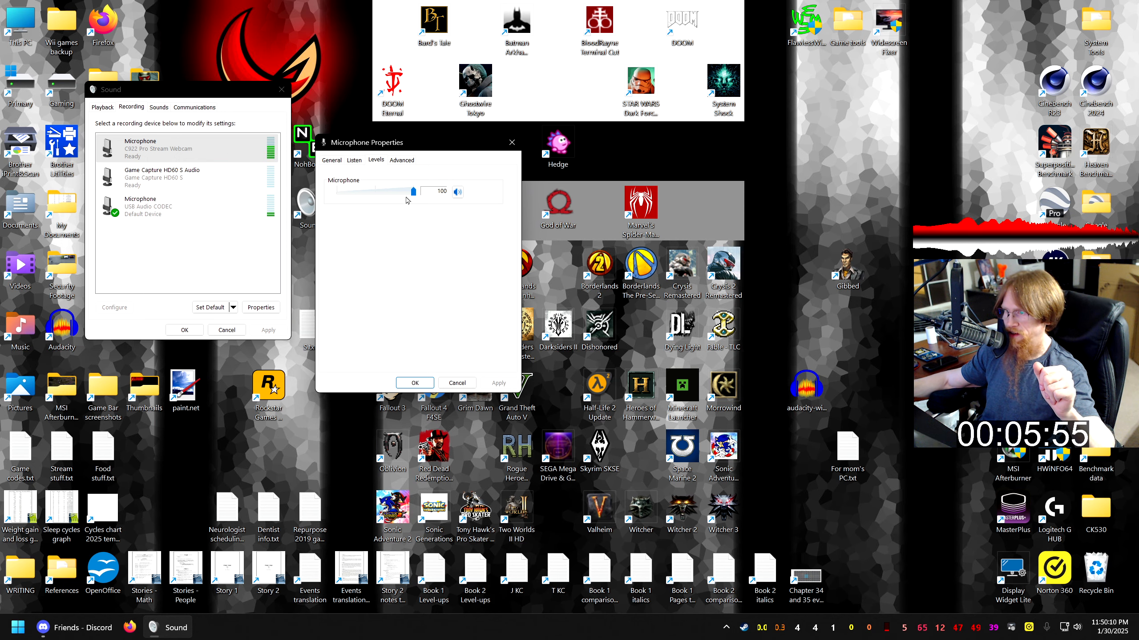
left_click_drag(413, 192, 336, 192)
left_click(458, 382)
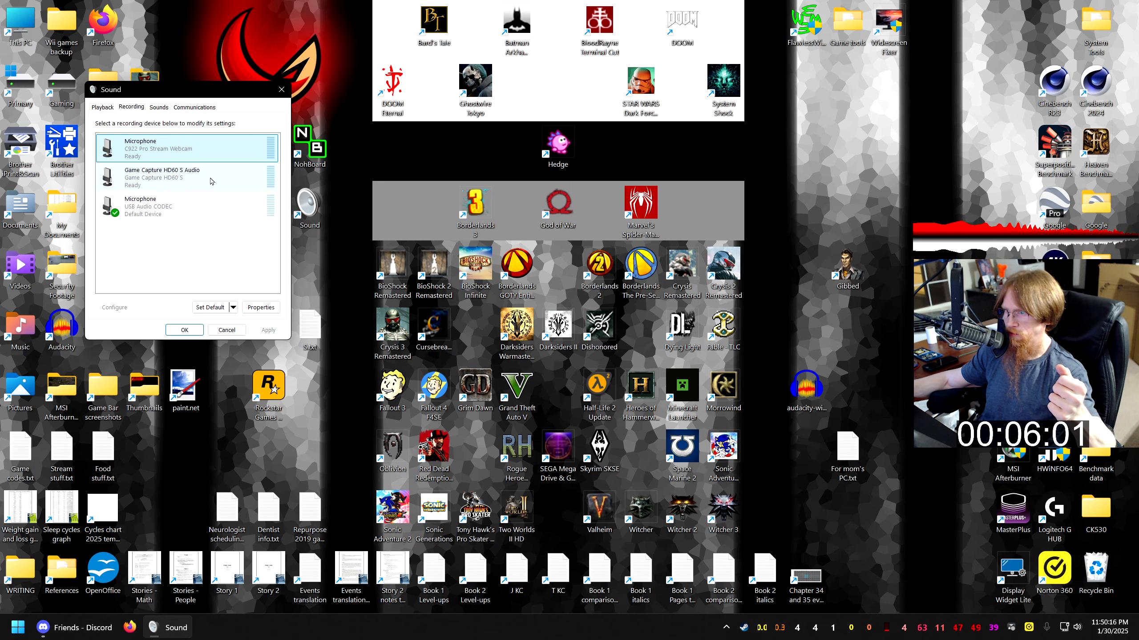
Look through the recording devices and the playback devices in the Windows Sound settings, then return to the recording devices.
left_click(166, 207)
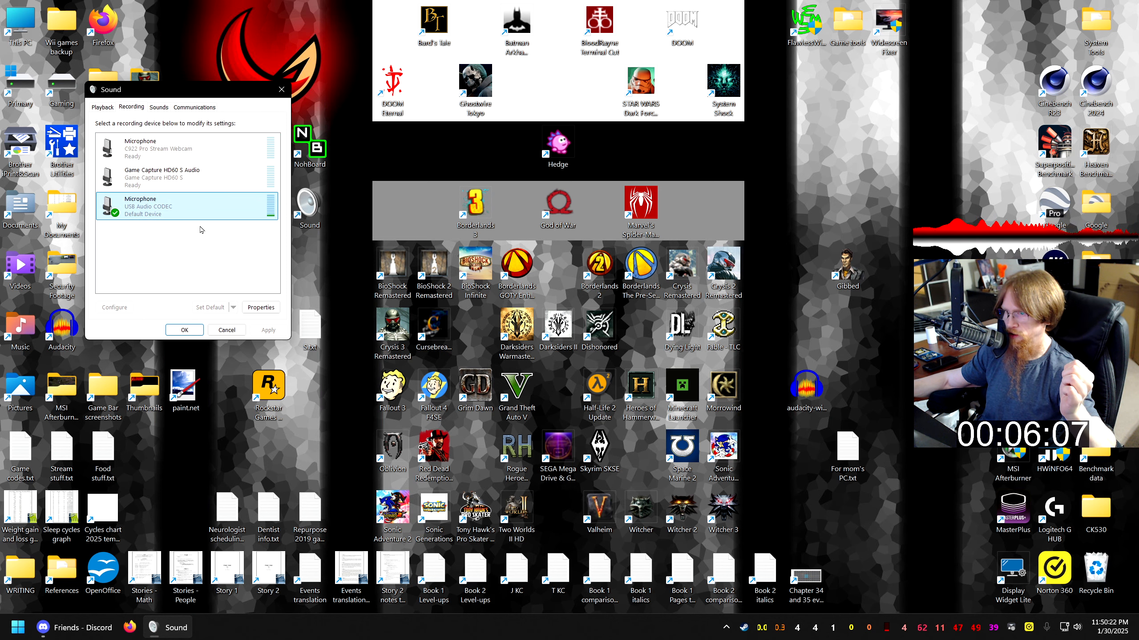
left_click(179, 177)
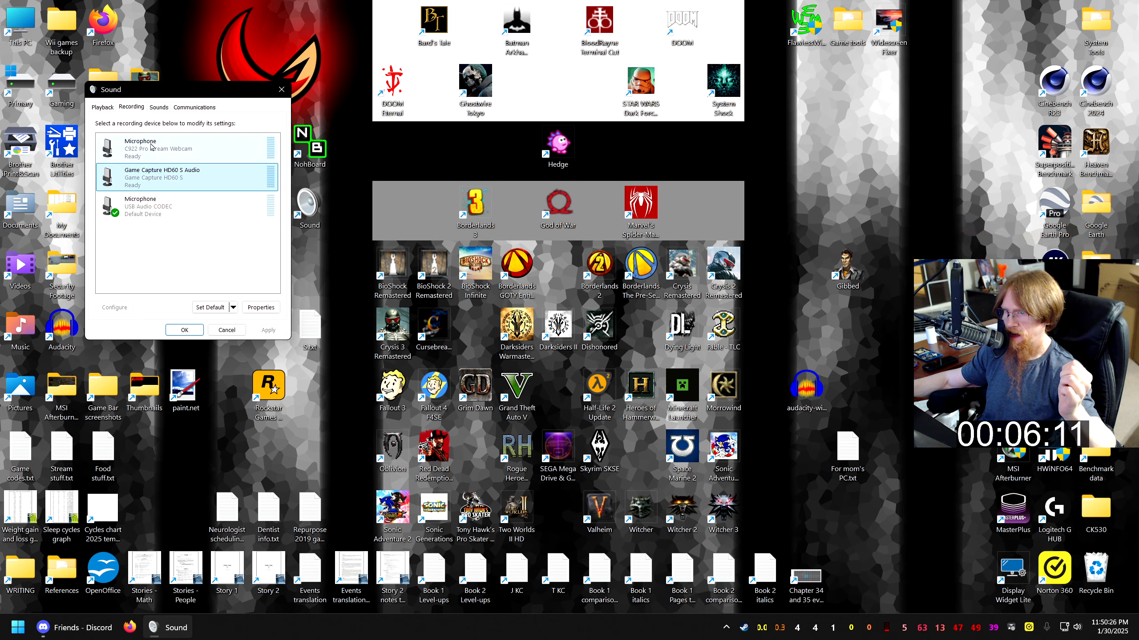
left_click(169, 218)
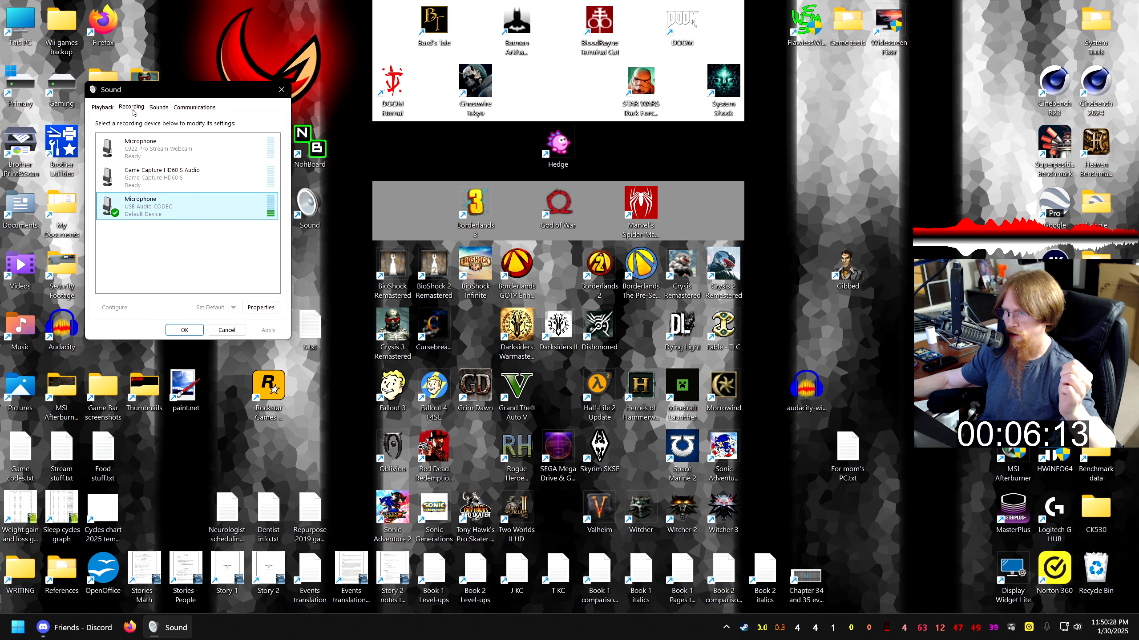
left_click(101, 108)
left_click(155, 179)
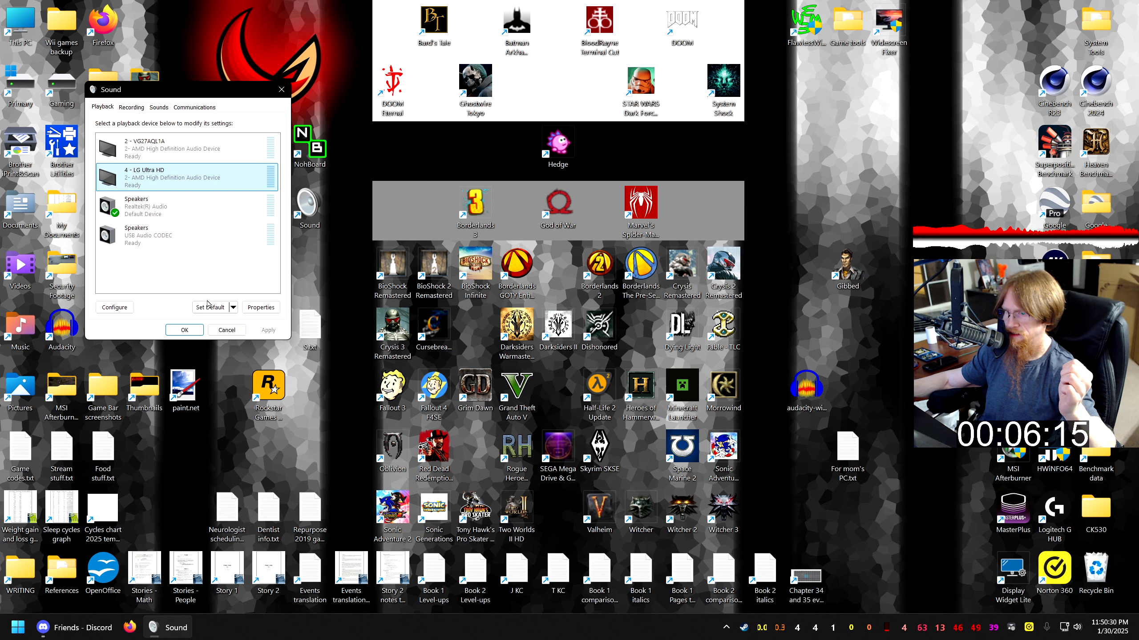
left_click(157, 212)
left_click(131, 107)
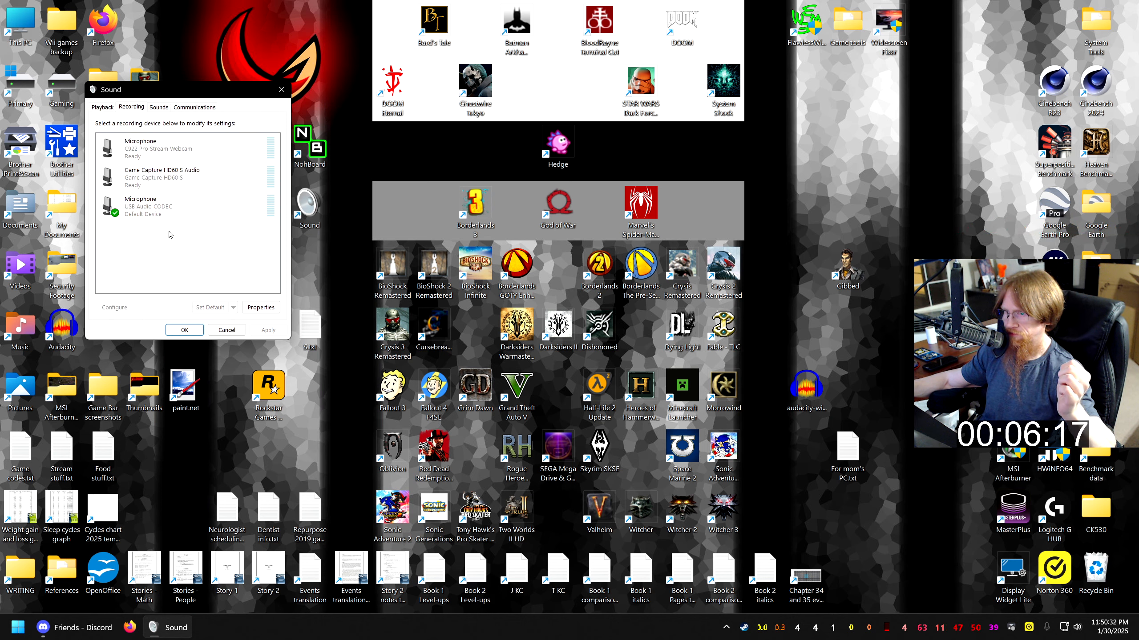
Review the USB Audio CODEC microphone's listen options, level and default format choices, then close its properties and the Sound settings.
double_click(170, 207)
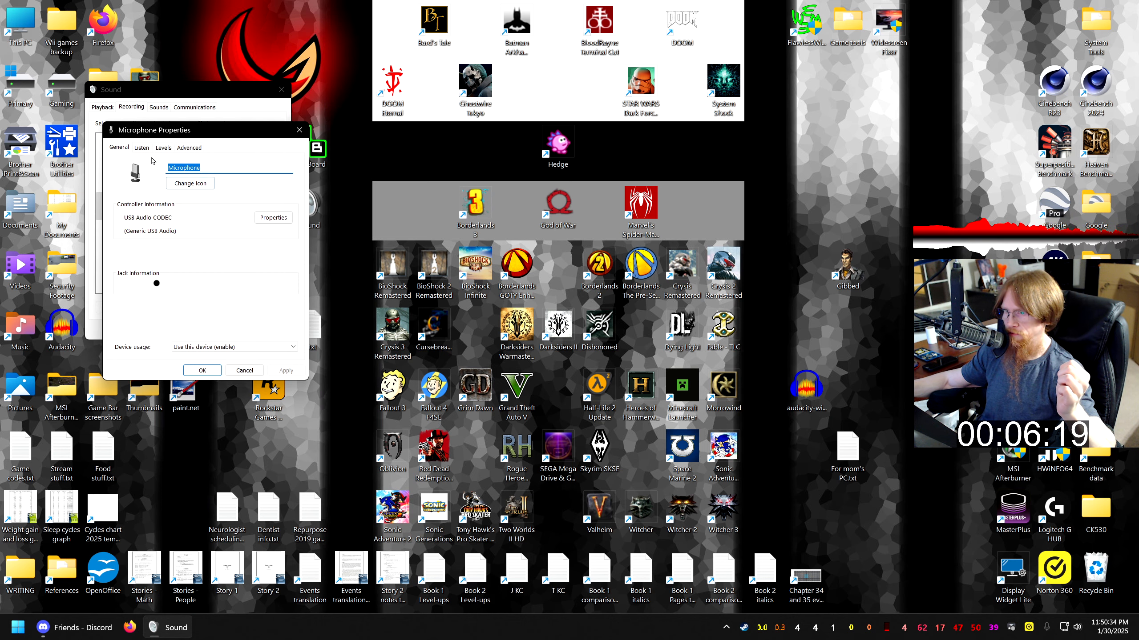
left_click(163, 148)
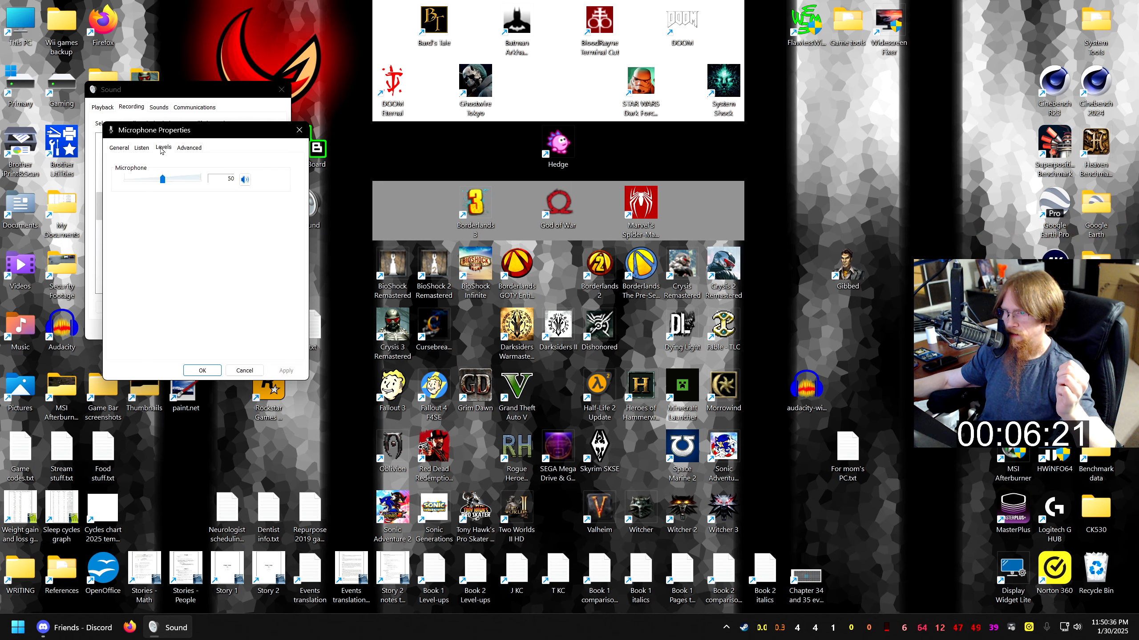
left_click(141, 148)
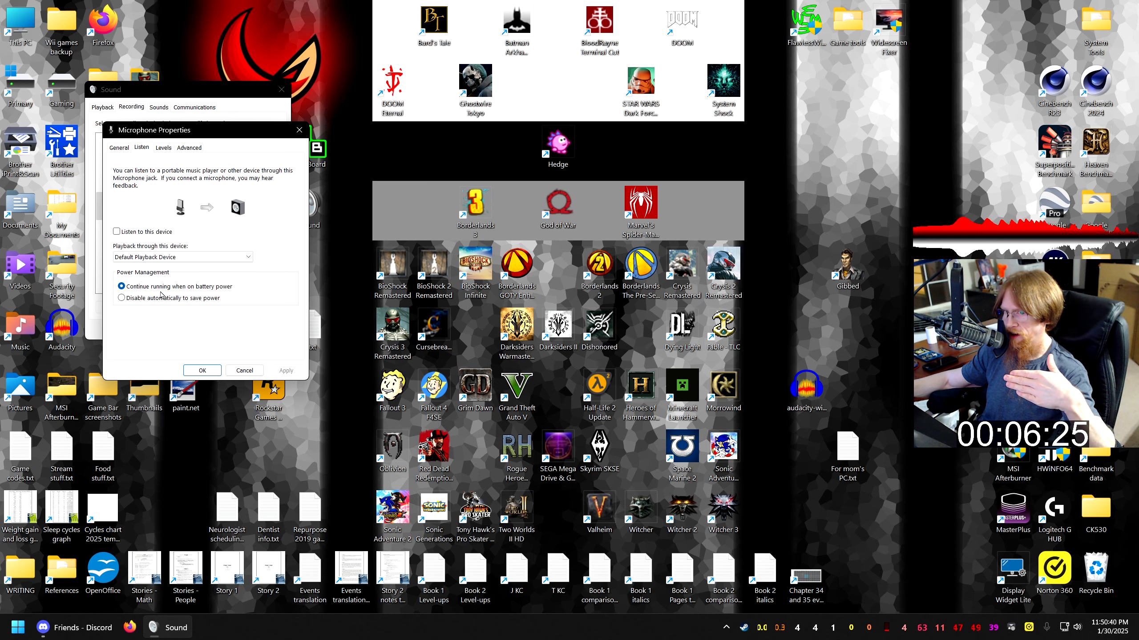
left_click(160, 151)
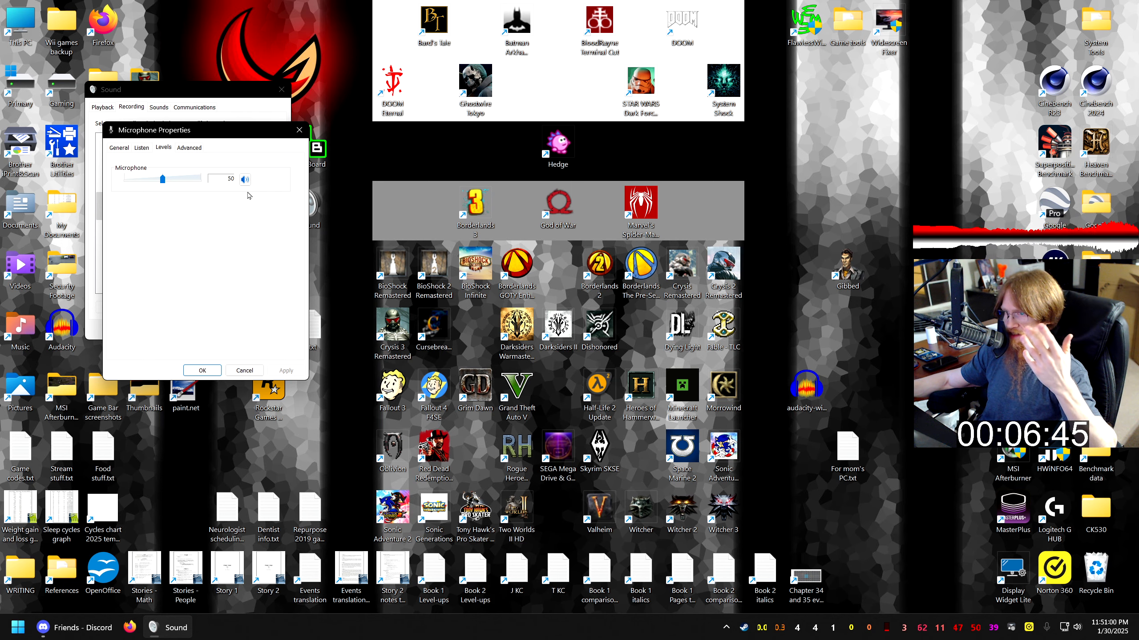
left_click(191, 151)
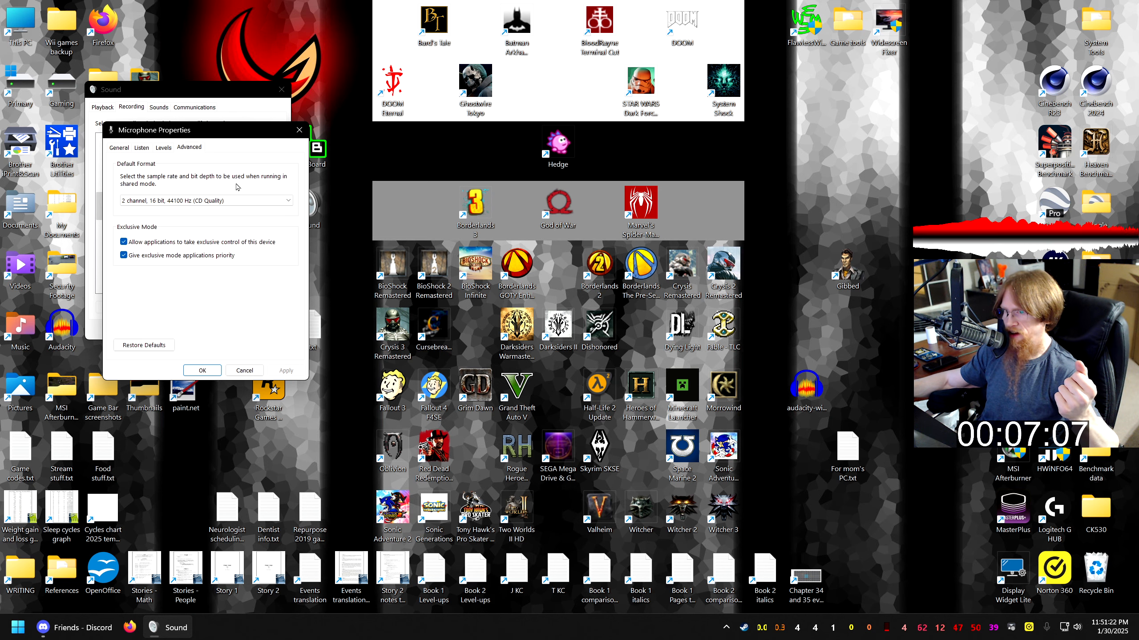
left_click(165, 204)
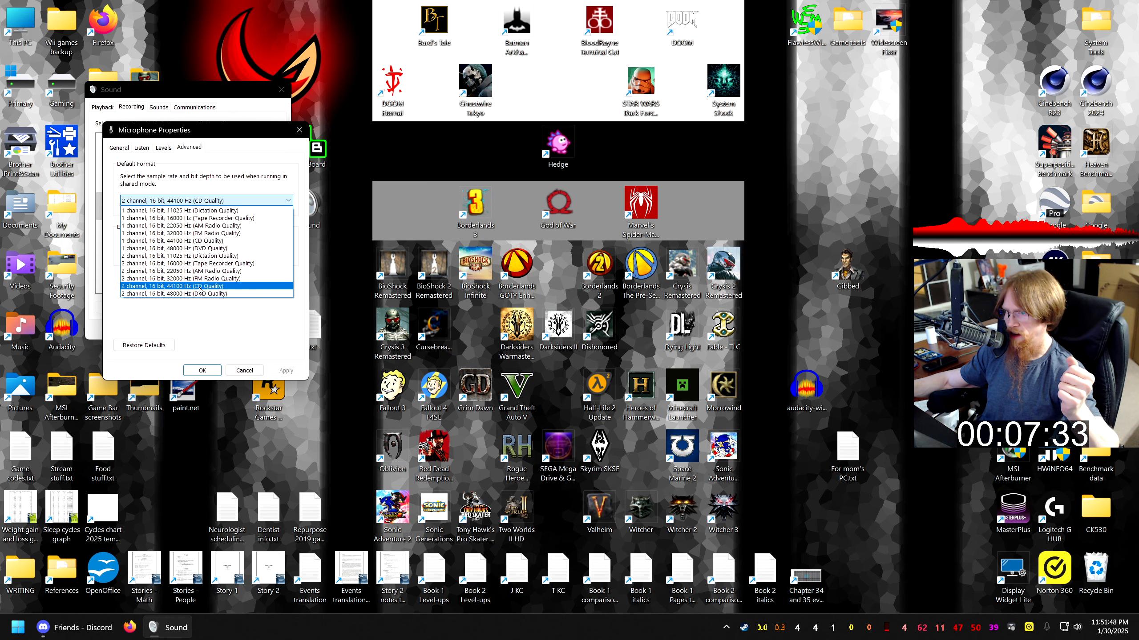
left_click(231, 201)
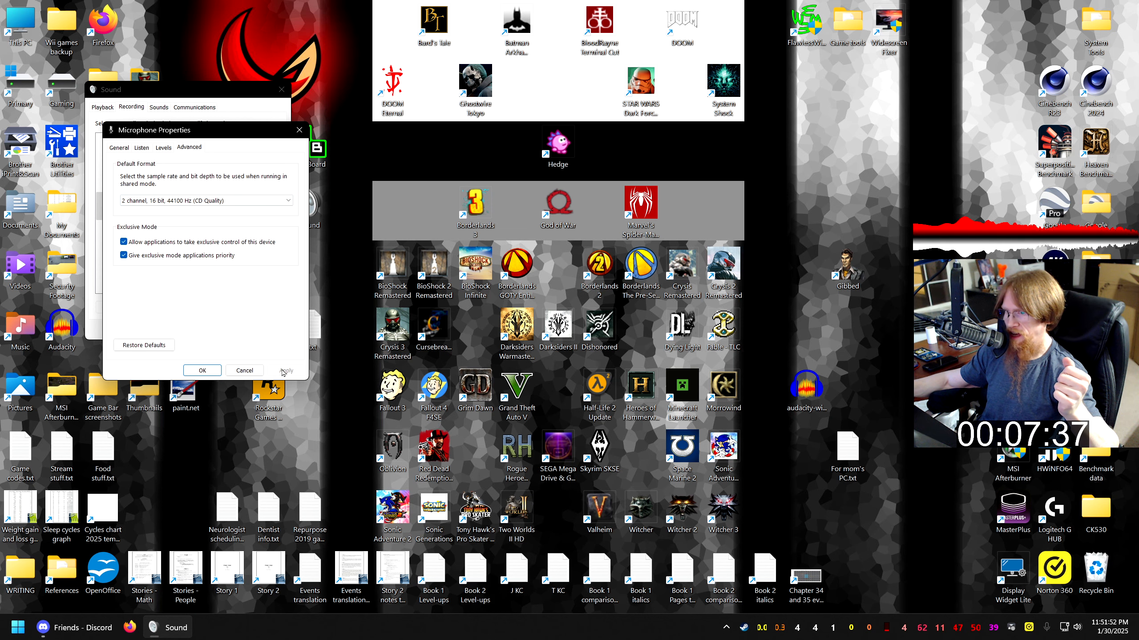
left_click(201, 371)
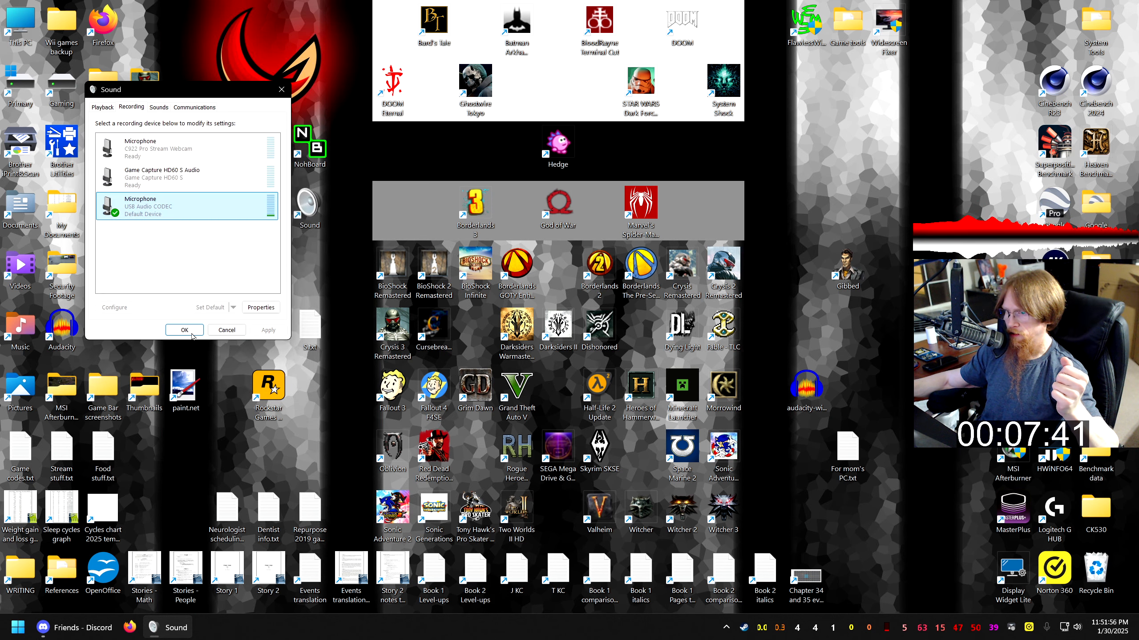
left_click(184, 330)
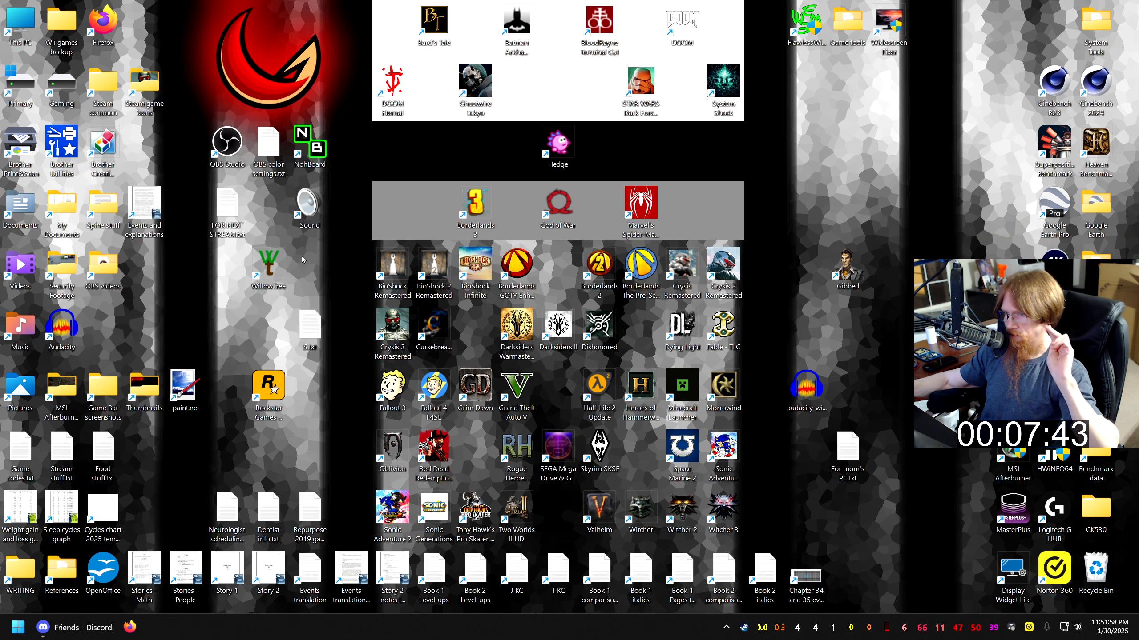
Switch to Audacity and start recording a new audio track from the microphone.
double_click(69, 332)
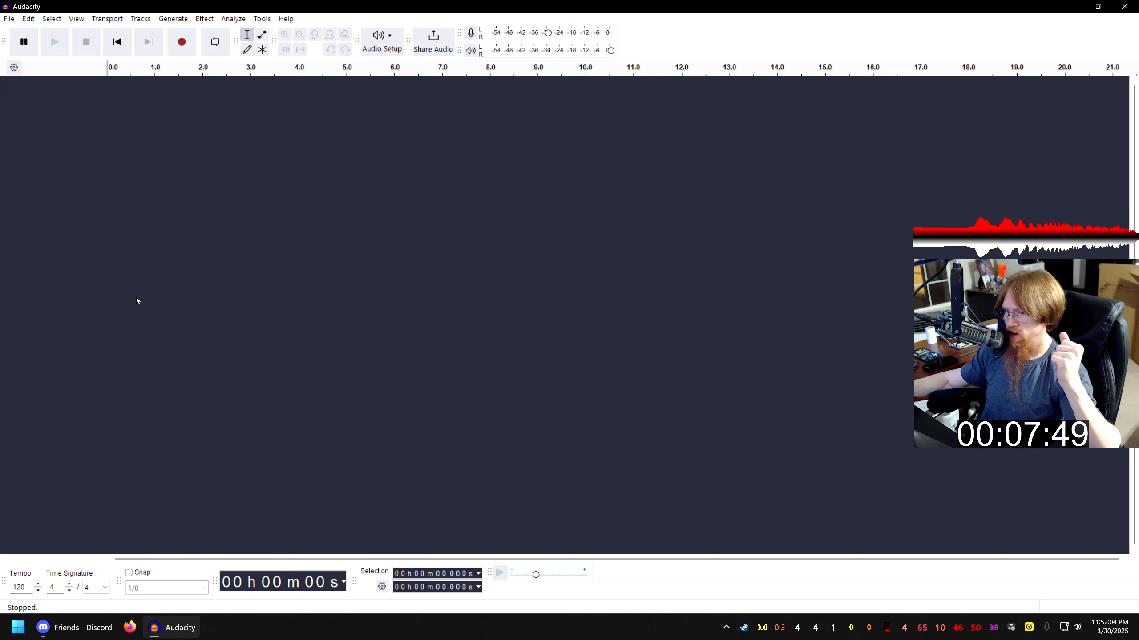
left_click(186, 50)
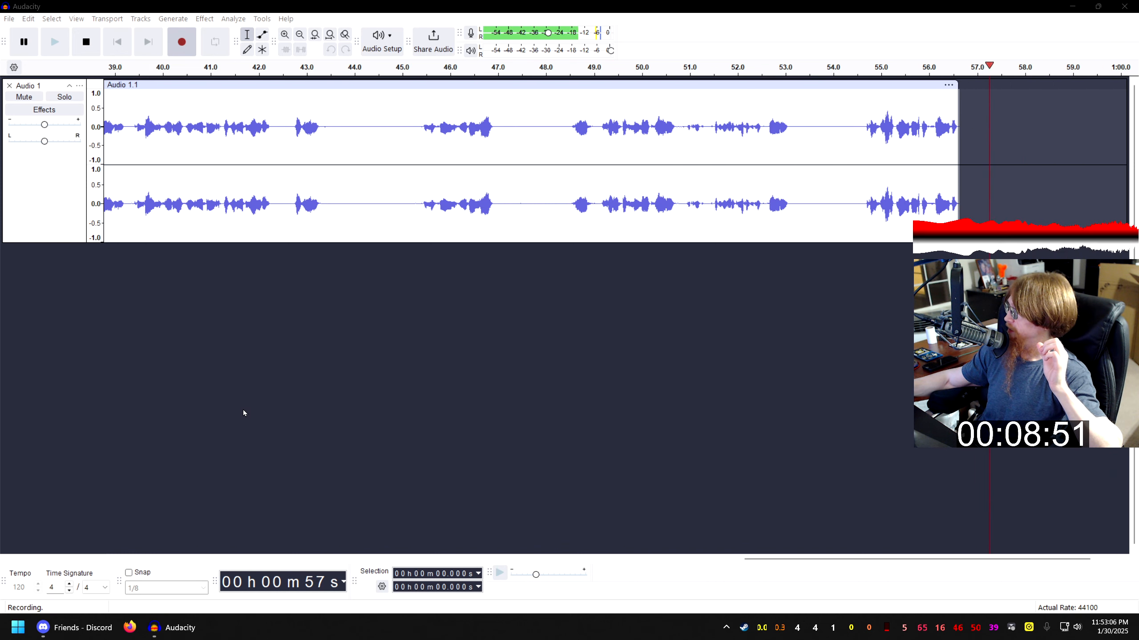
Open the level settings of the USB Audio CODEC microphone in Windows Sound while the Audacity recording keeps running.
left_click(184, 631)
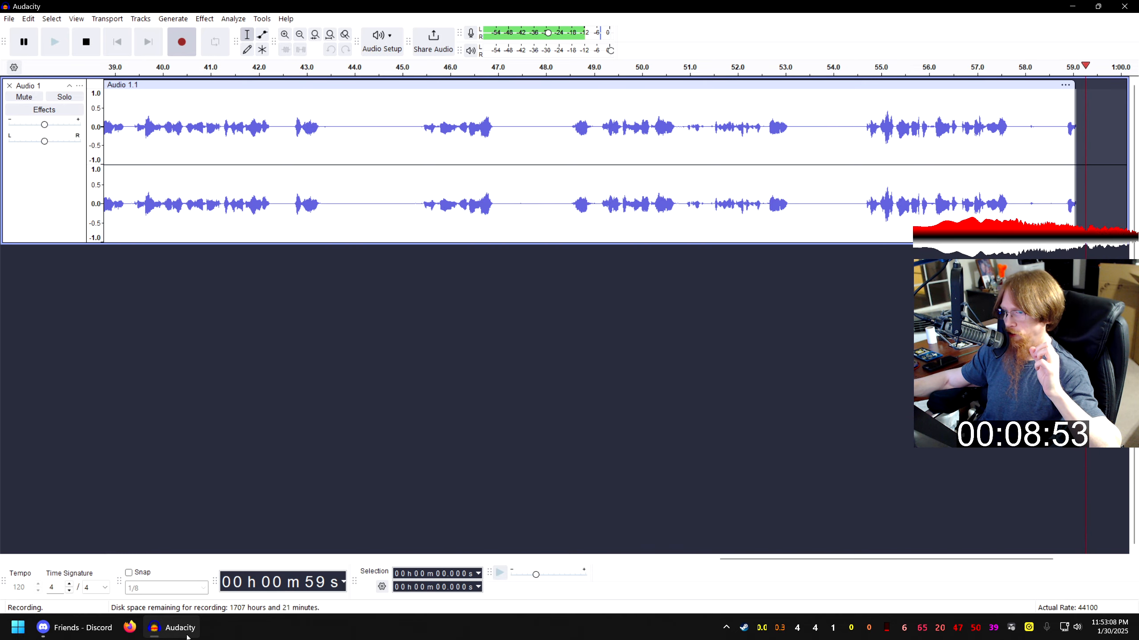
left_click(187, 637)
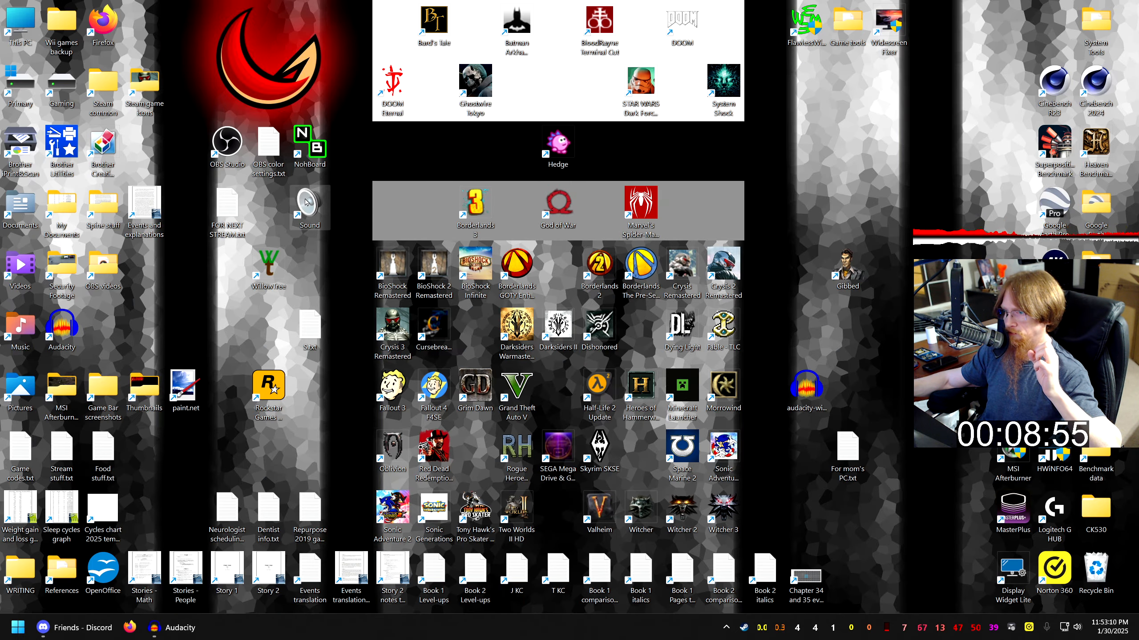
double_click(306, 203)
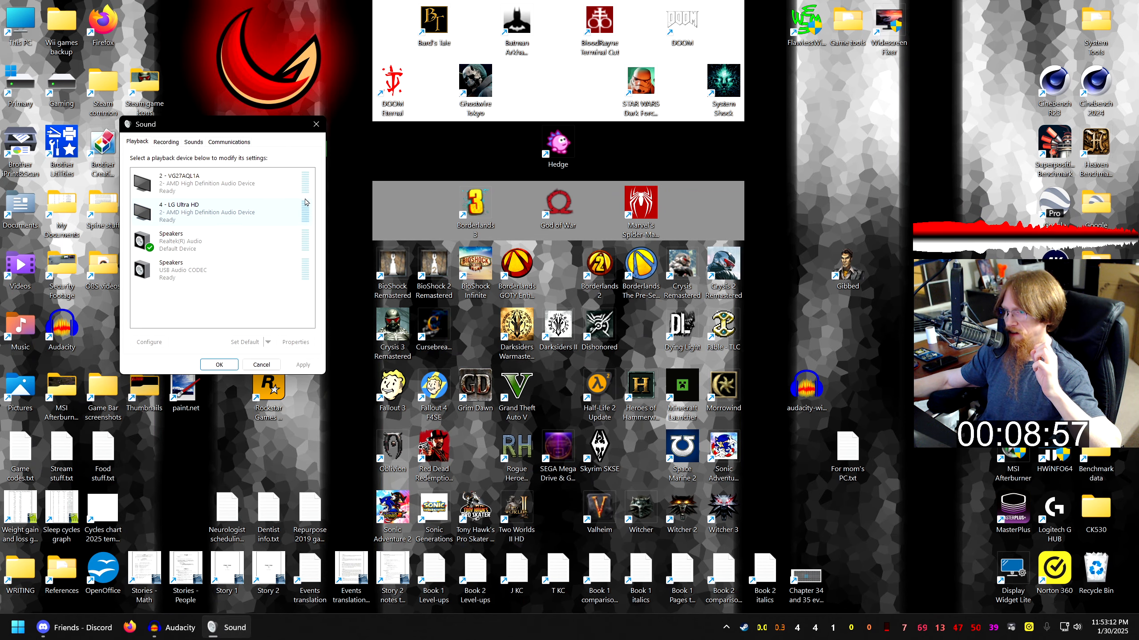
left_click(172, 629)
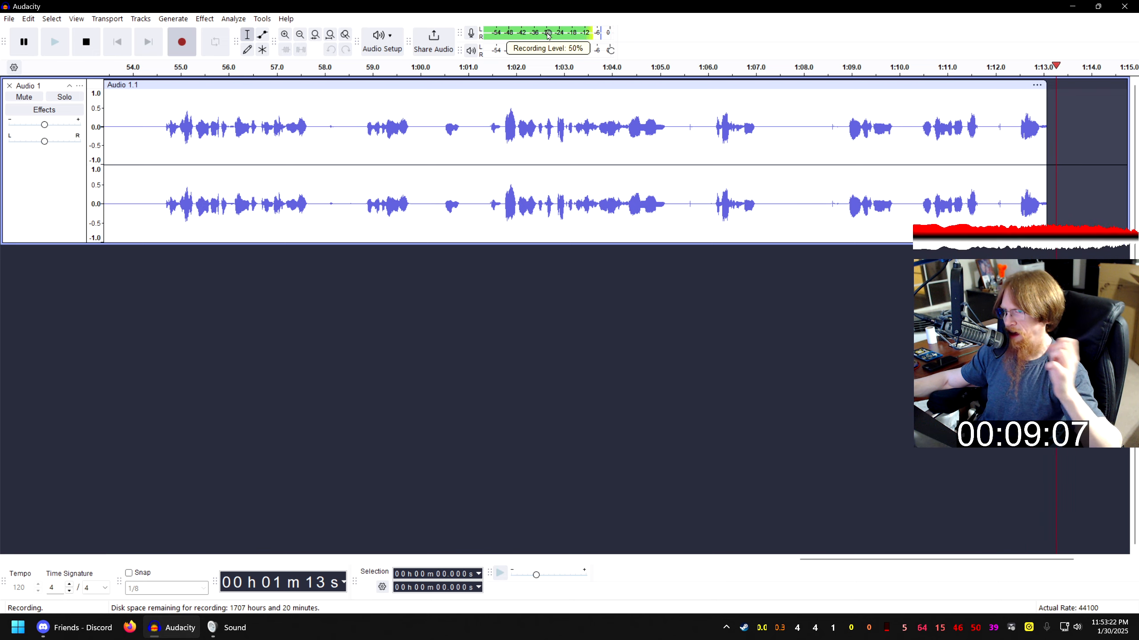
left_click(226, 627)
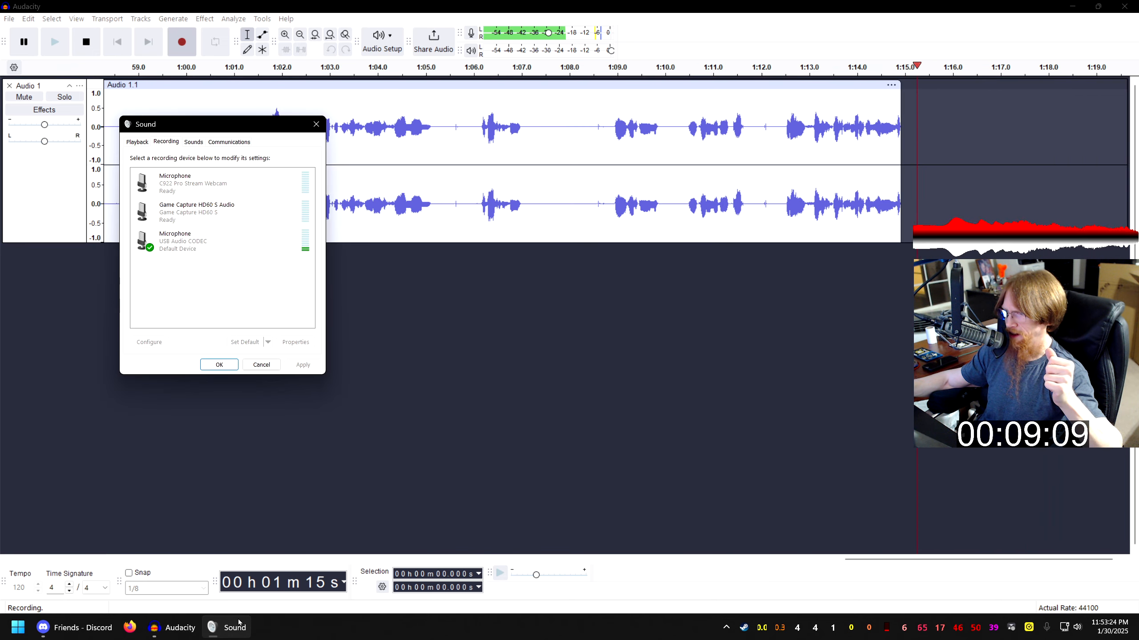
double_click(195, 236)
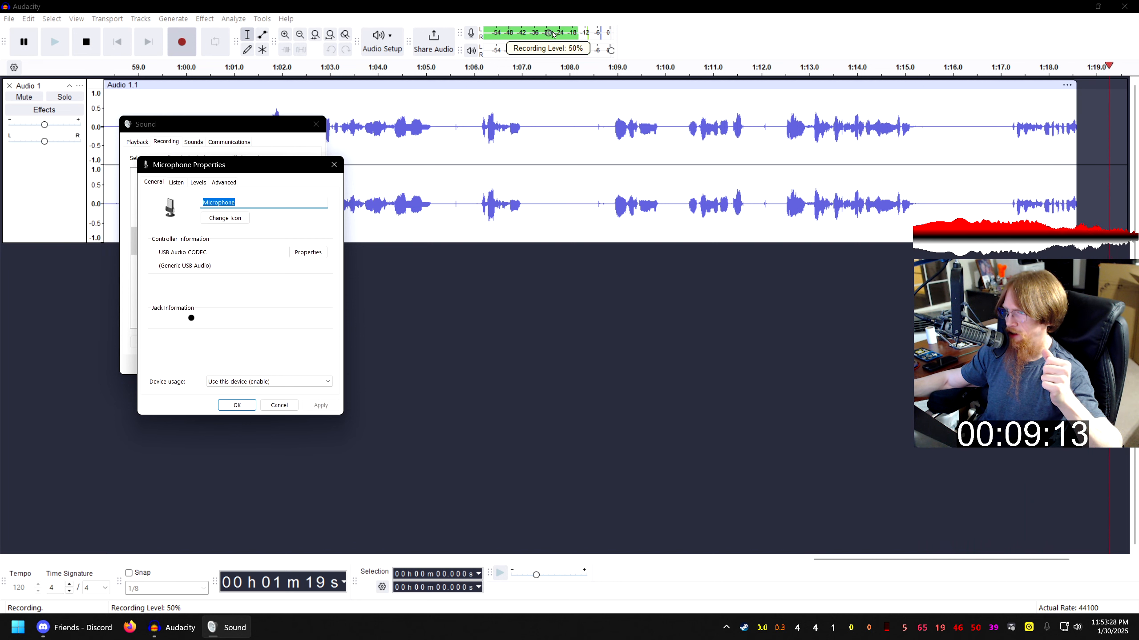
left_click(198, 182)
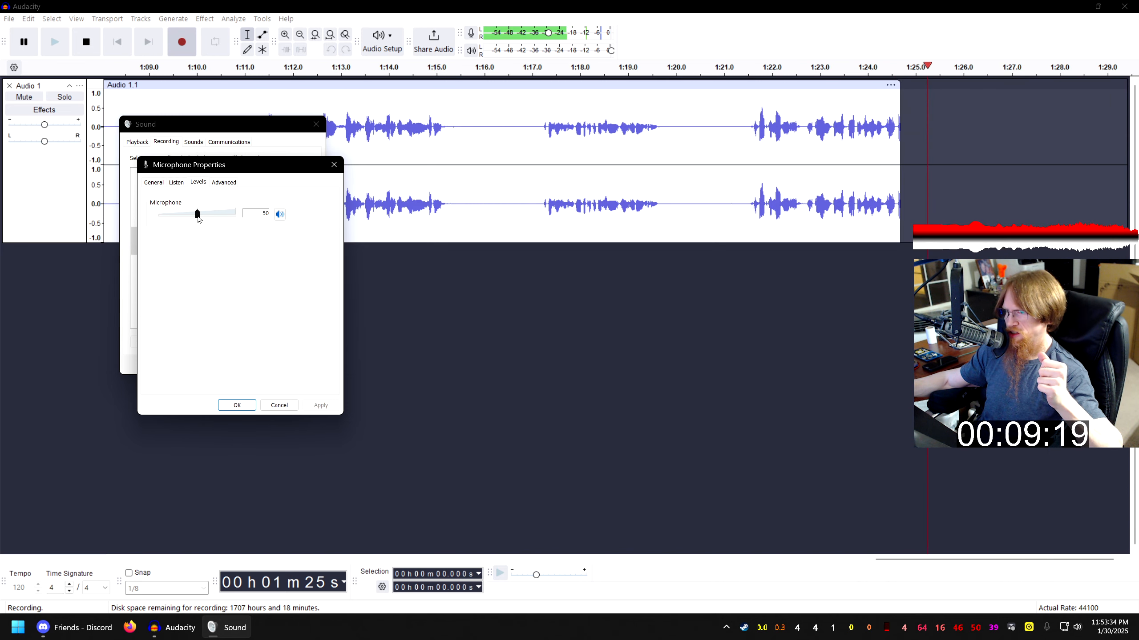
Try microphone levels of 75 and 100 during the recording, set the level back to 50 and close the Sound settings.
left_click_drag(198, 216, 217, 215)
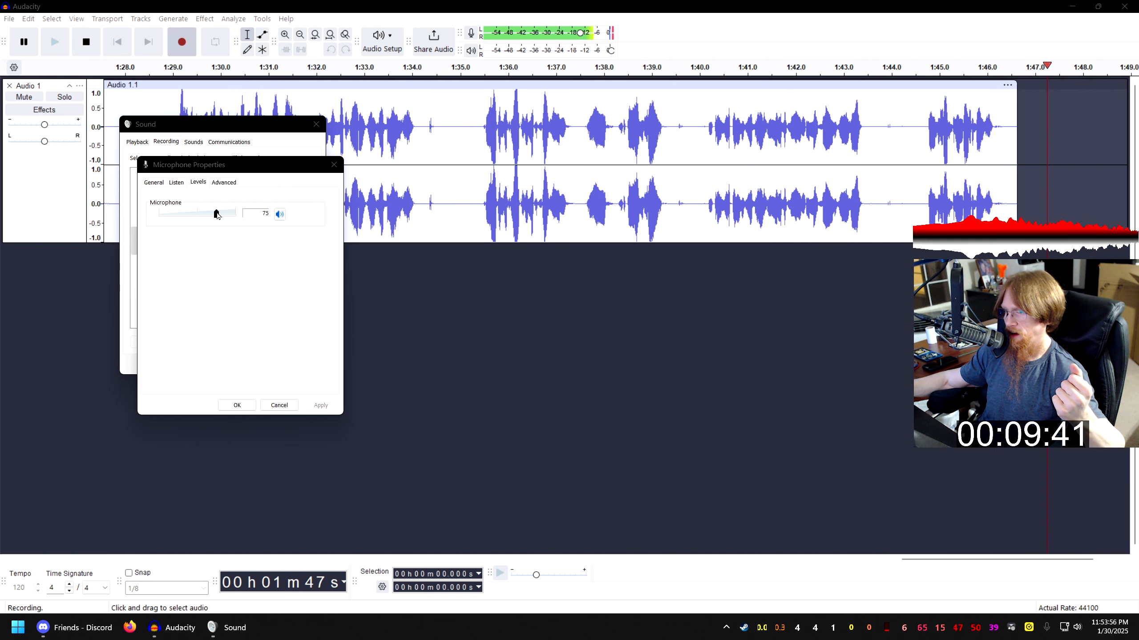
left_click_drag(217, 214, 236, 215)
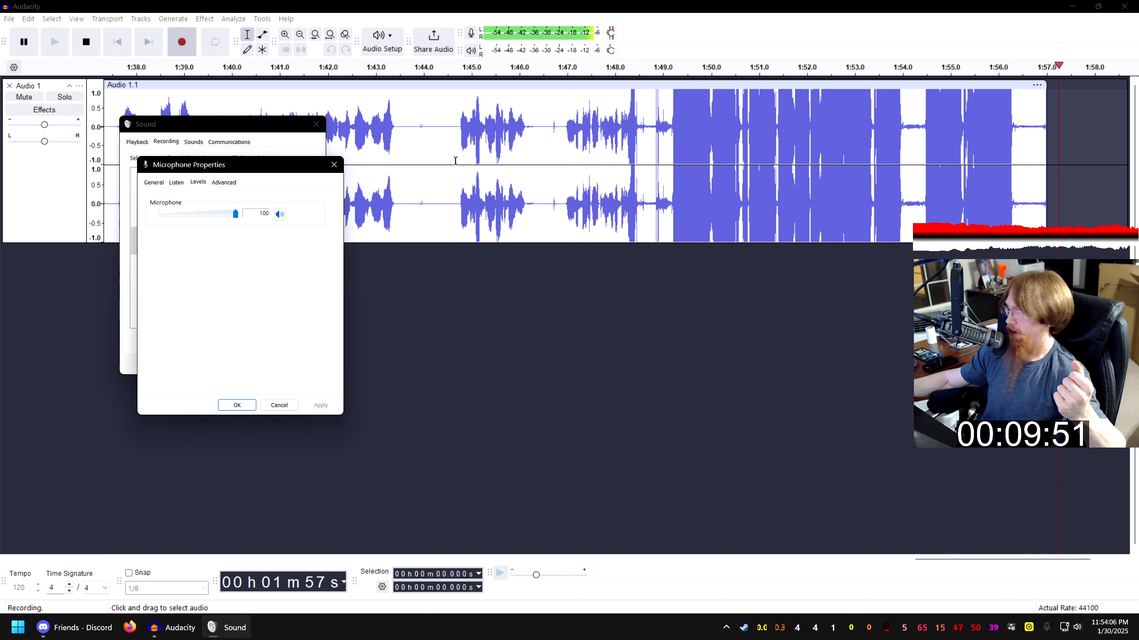
scroll(225, 221, "down", 13)
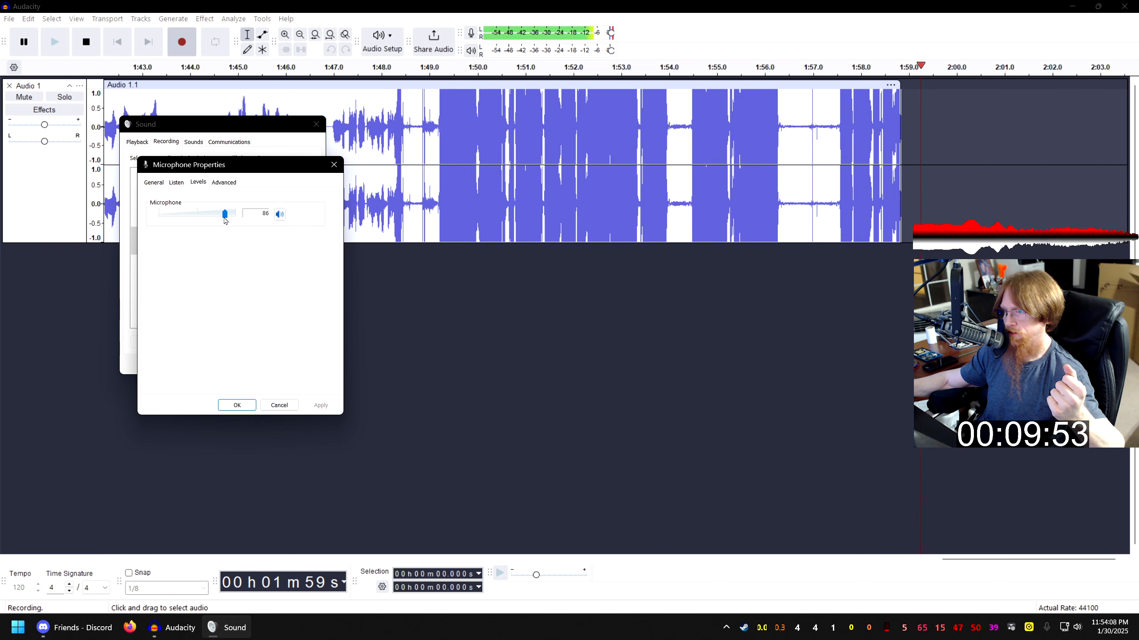
scroll(225, 221, "down", 4)
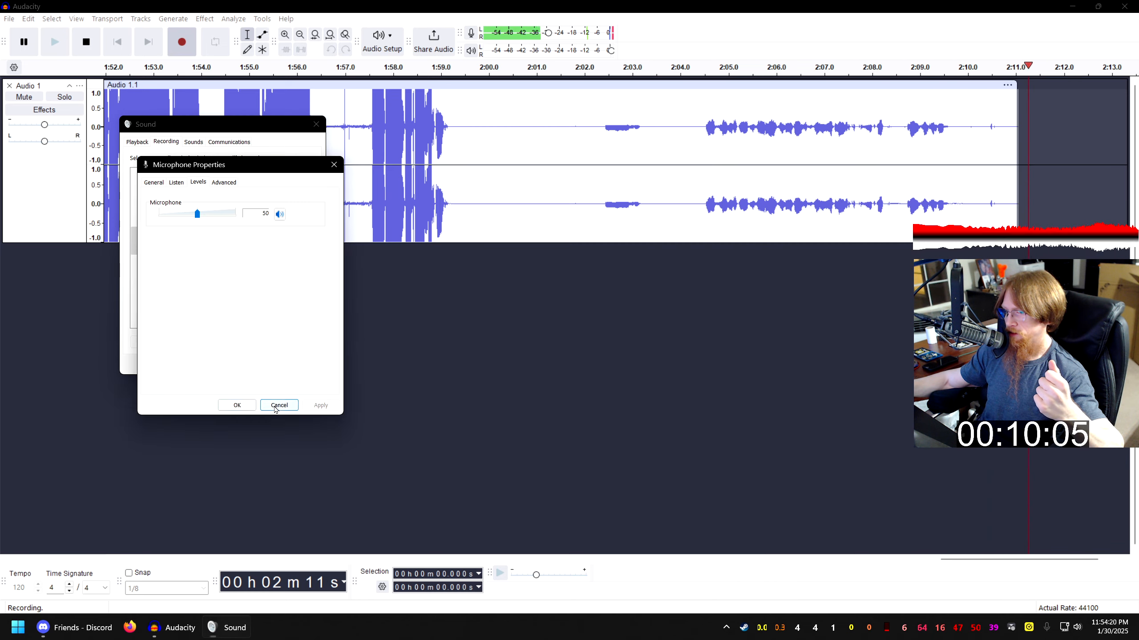
left_click(236, 405)
left_click(259, 365)
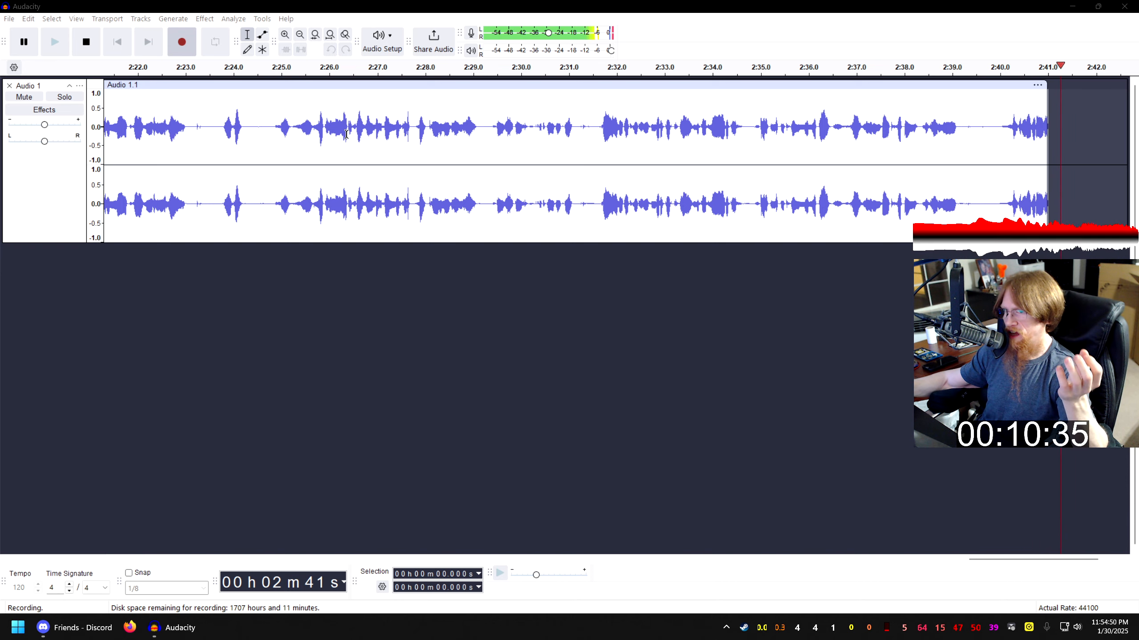
Stop the recording and play back its early part from about 5.5 seconds.
left_click(86, 43)
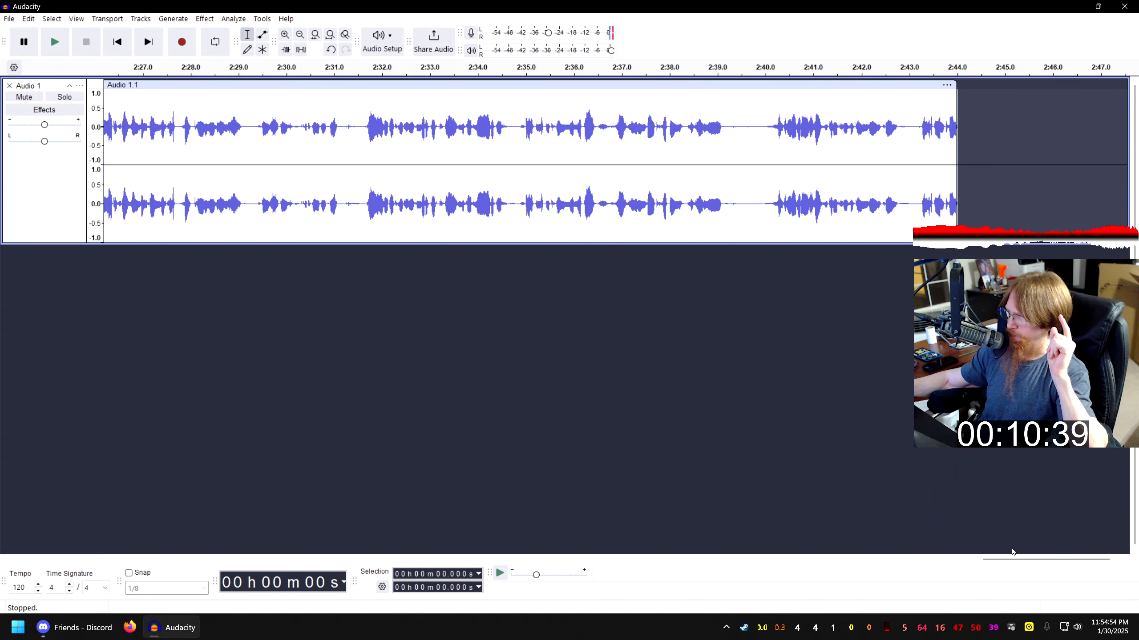
left_click_drag(1014, 563, 168, 561)
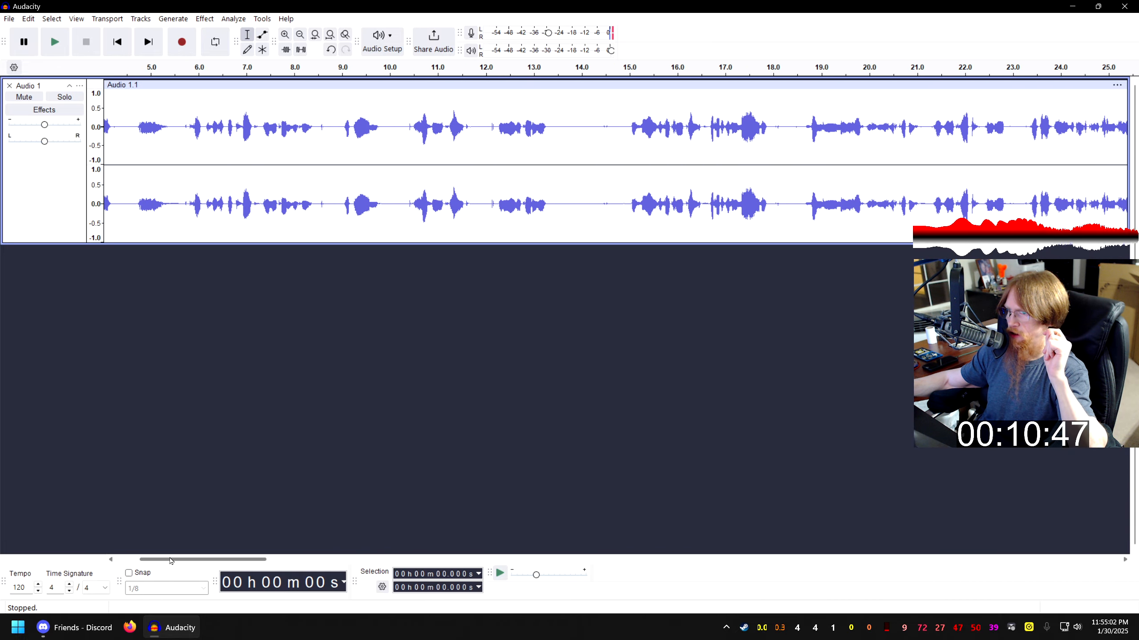
left_click(175, 112)
key("space")
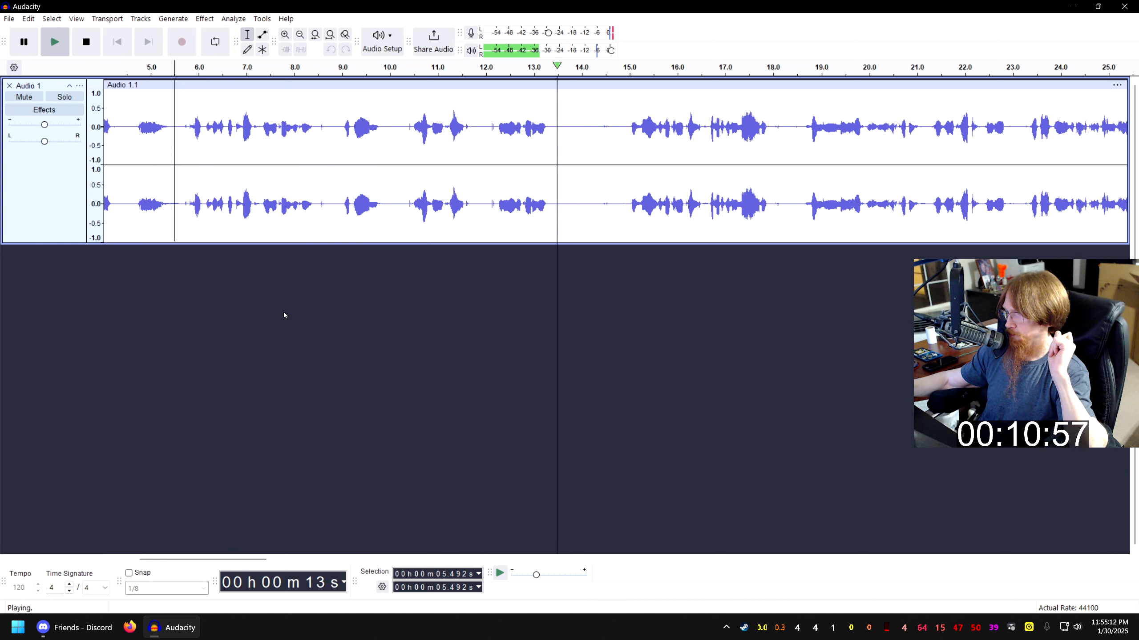
left_click(87, 43)
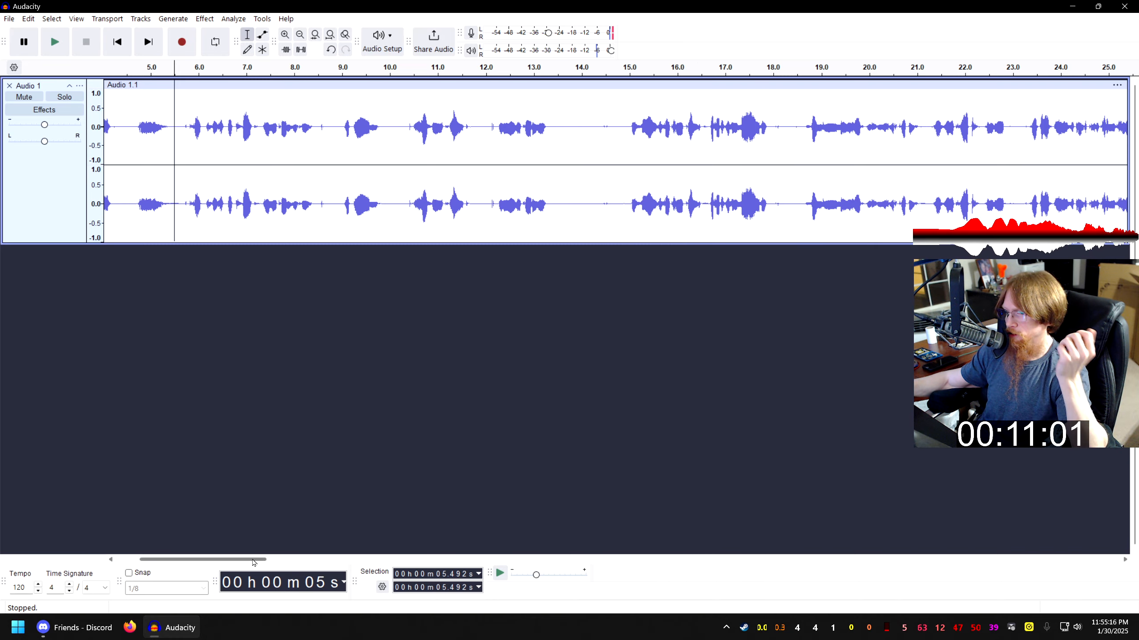
Play back the louder passage of the recording from about 1 minute 29 seconds, then stop playback.
left_click_drag(253, 563, 742, 563)
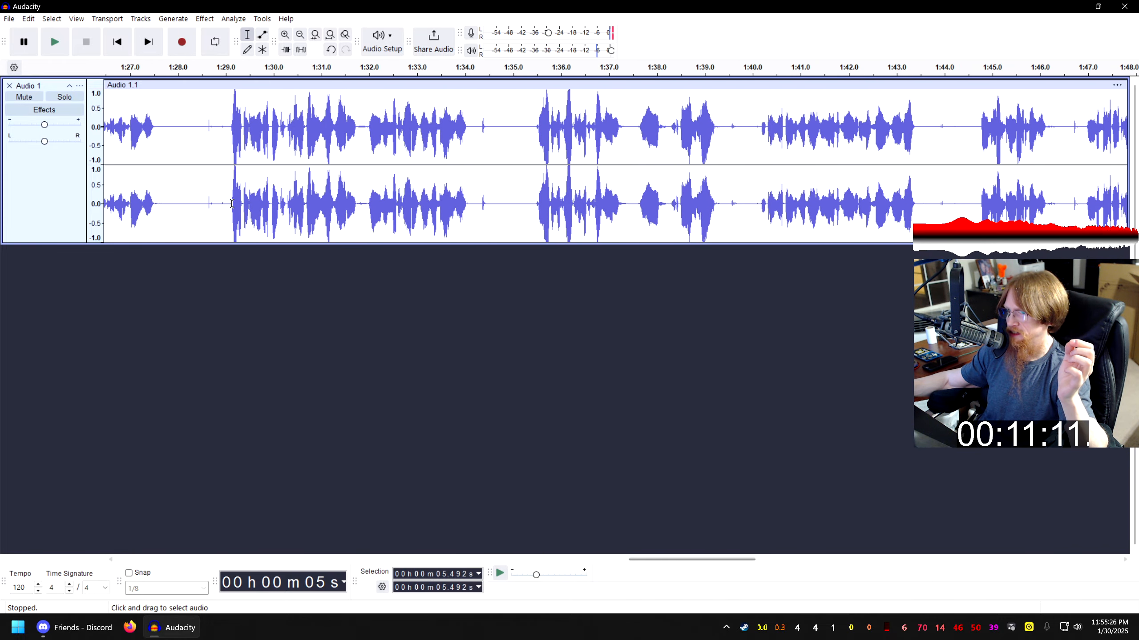
left_click(225, 112)
key("space")
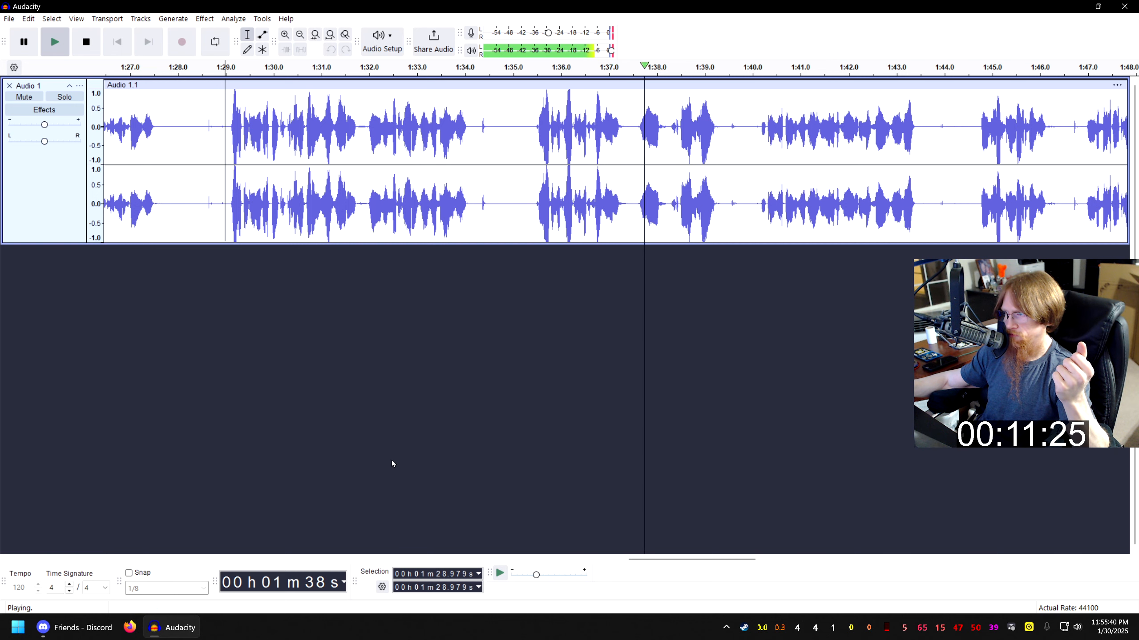
key("space")
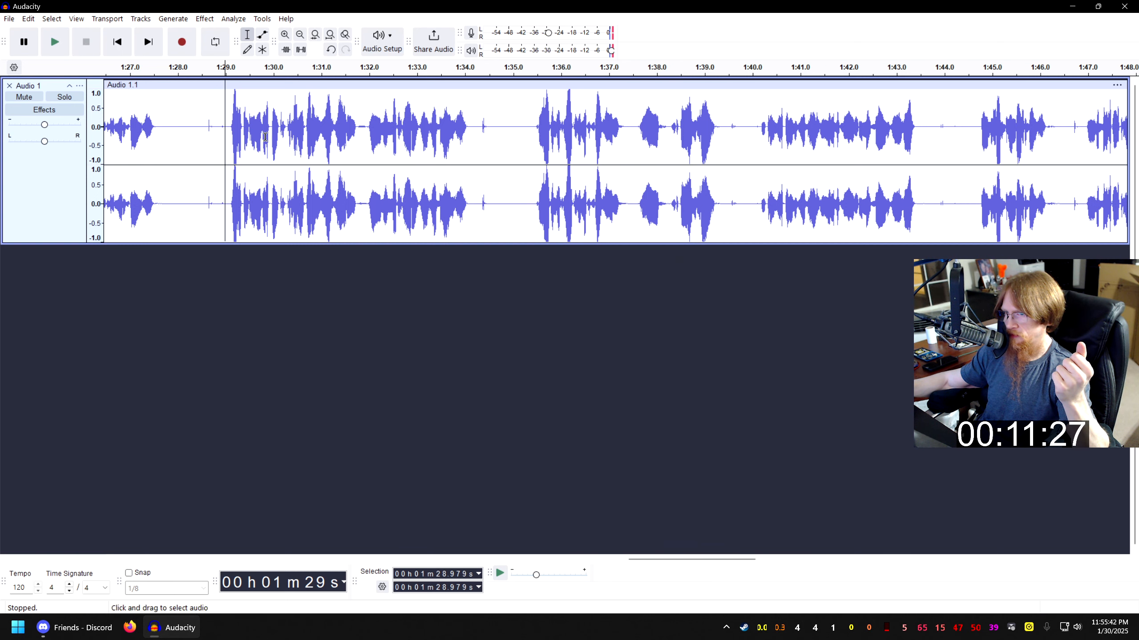
Play back the heavily clipped passage of the recording from about 1 minute 49 seconds, and stop playback.
left_click_drag(697, 564, 805, 564)
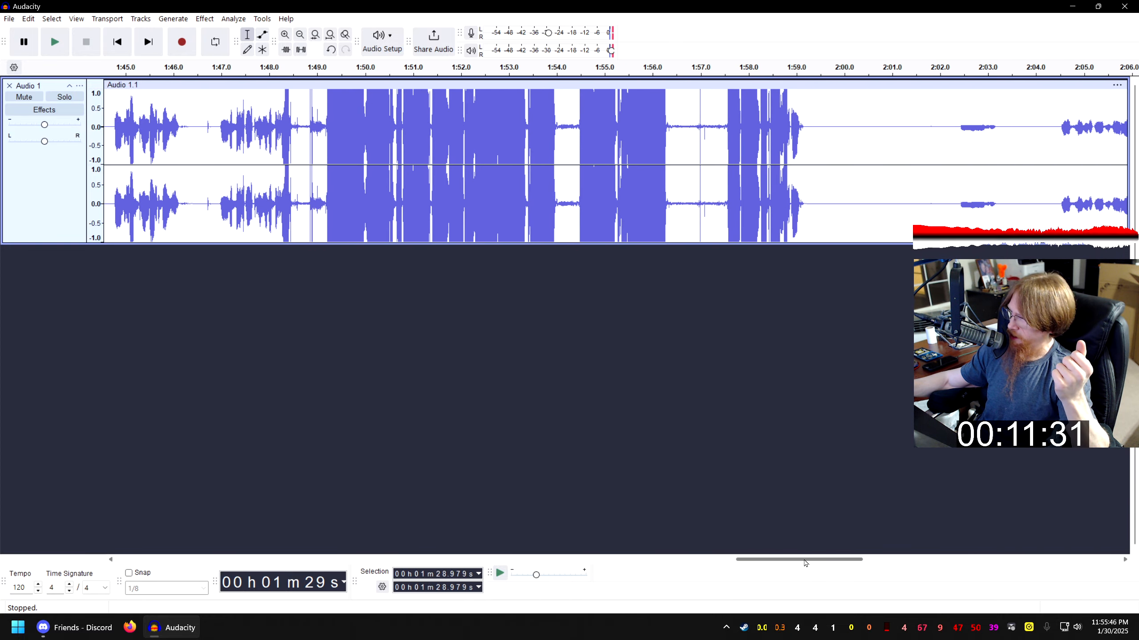
left_click(315, 118)
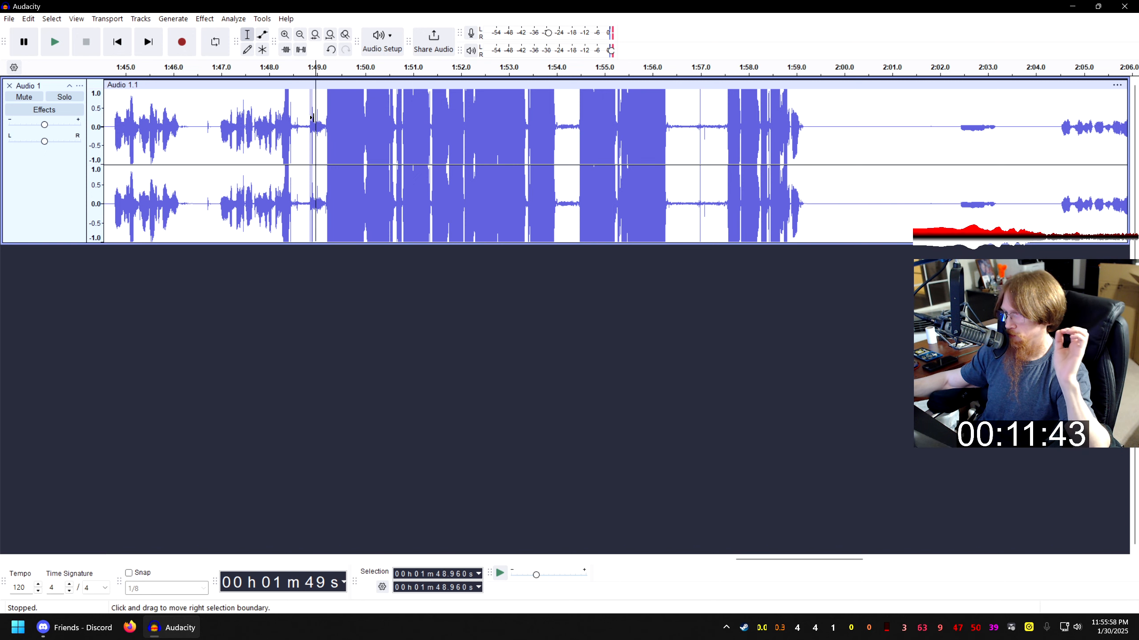
key("space")
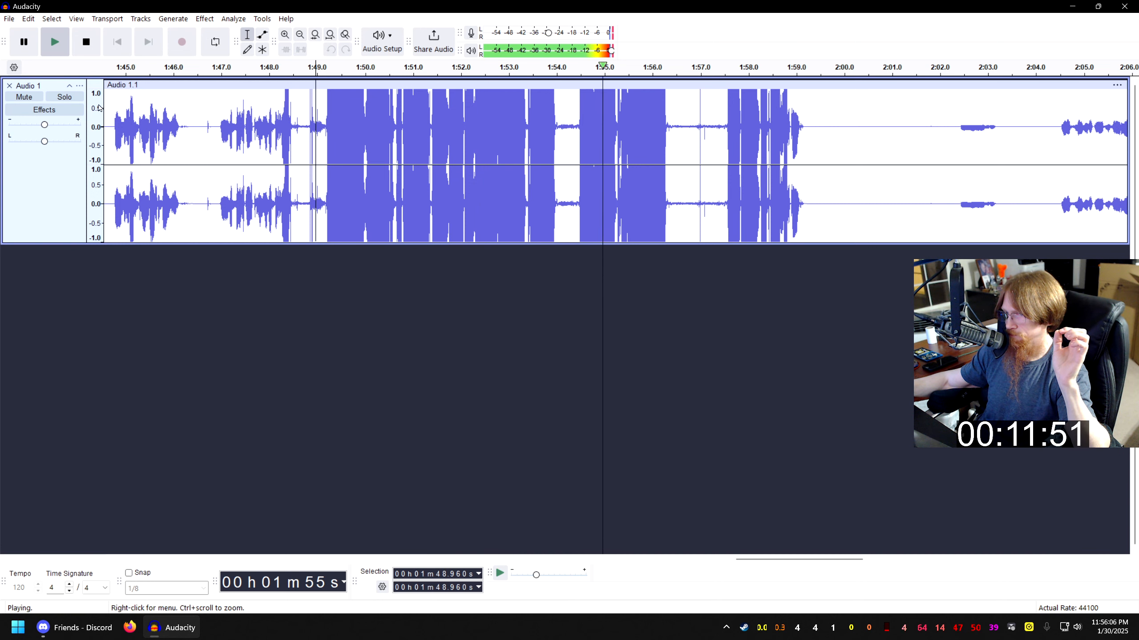
left_click(86, 42)
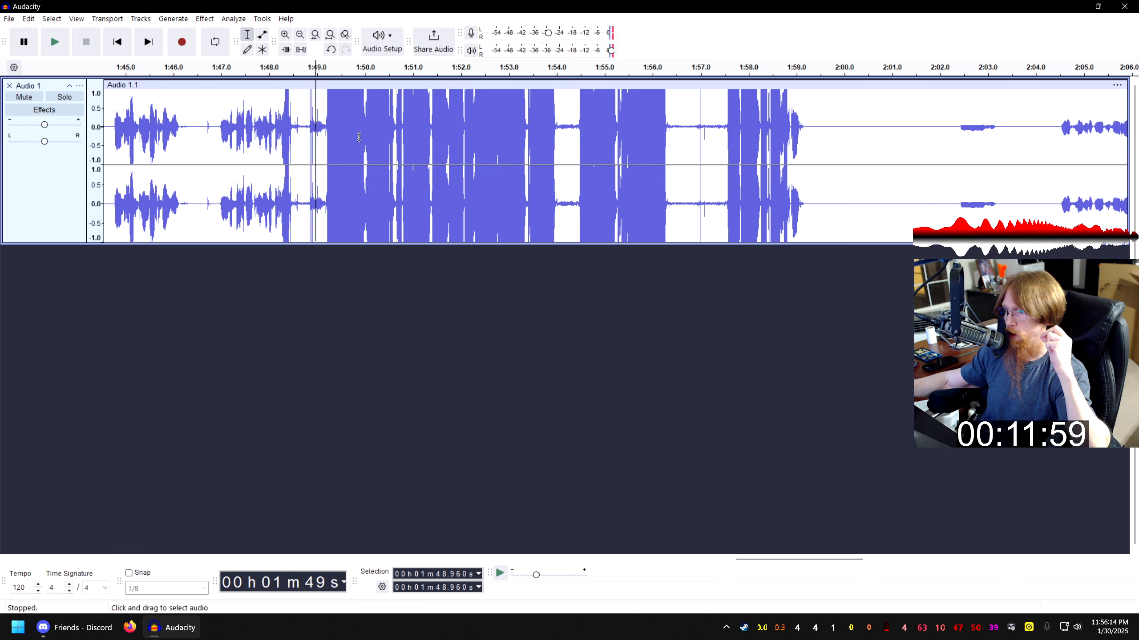
Play back the quieter passage of the recording from about 2 minutes 18 seconds, and stop playback.
left_click_drag(767, 563, 913, 563)
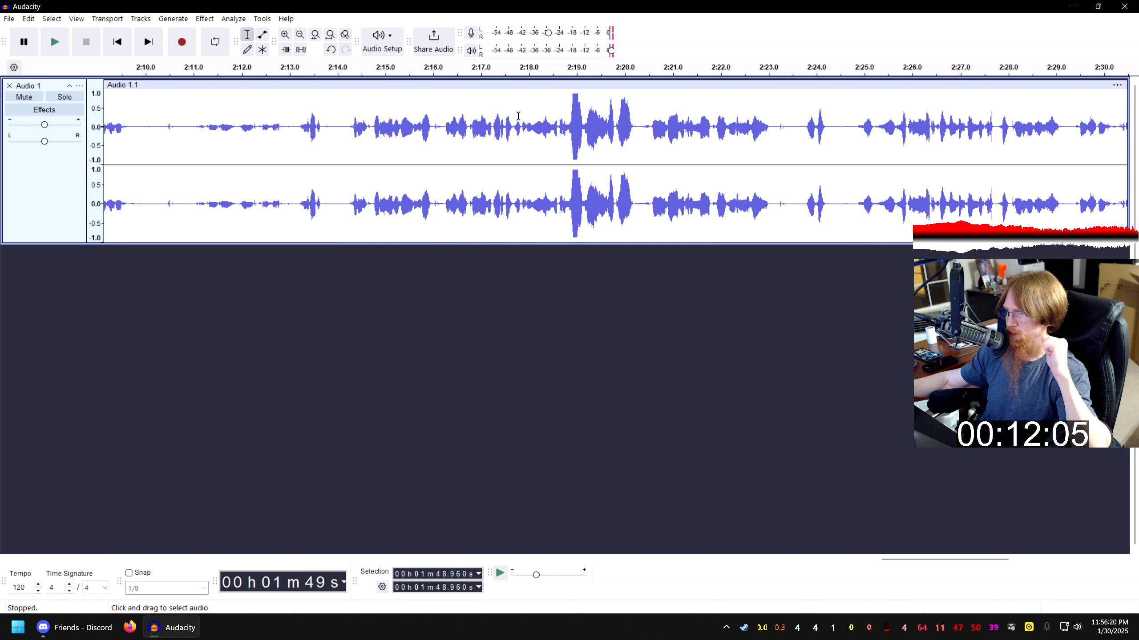
left_click(523, 116)
left_click(55, 42)
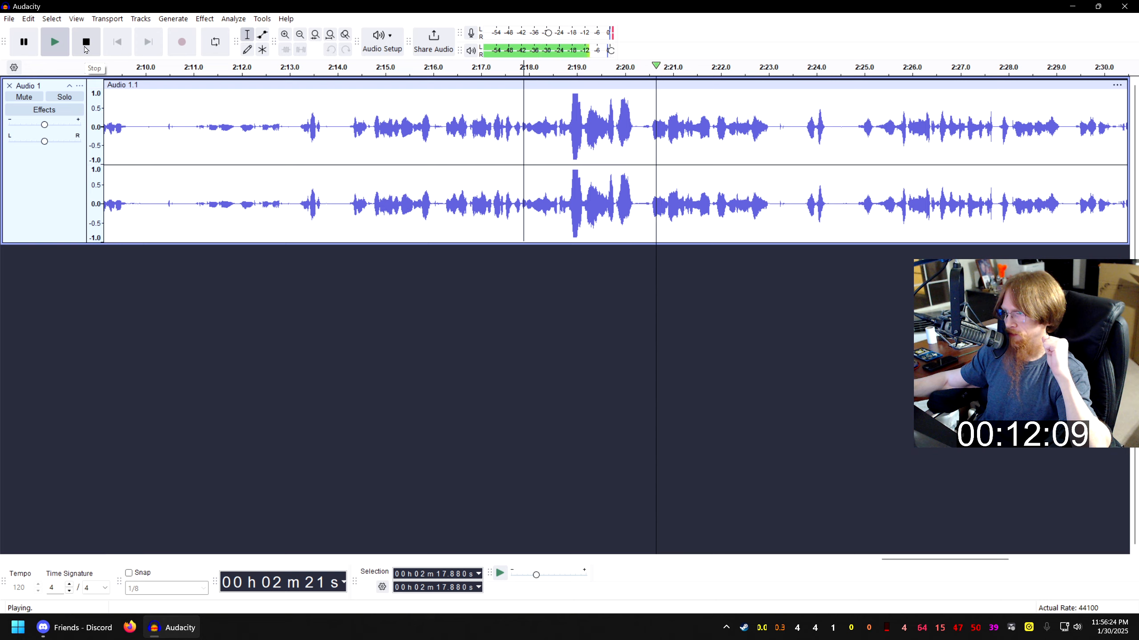
left_click(86, 45)
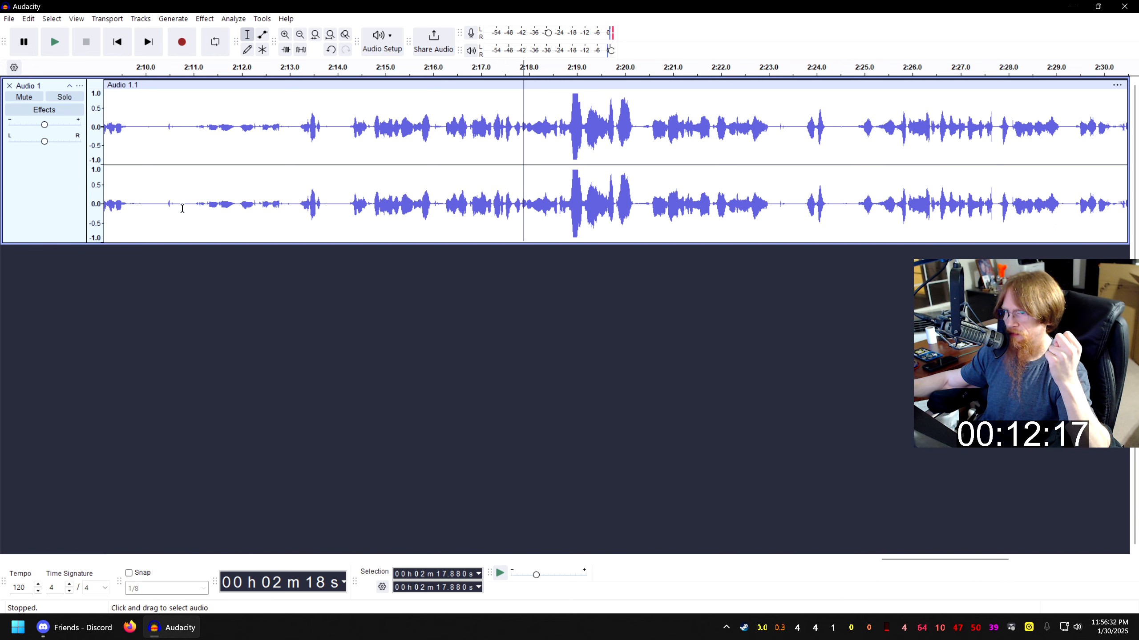
Delete the existing audio track and record a new one about 1 minute long.
left_click(8, 85)
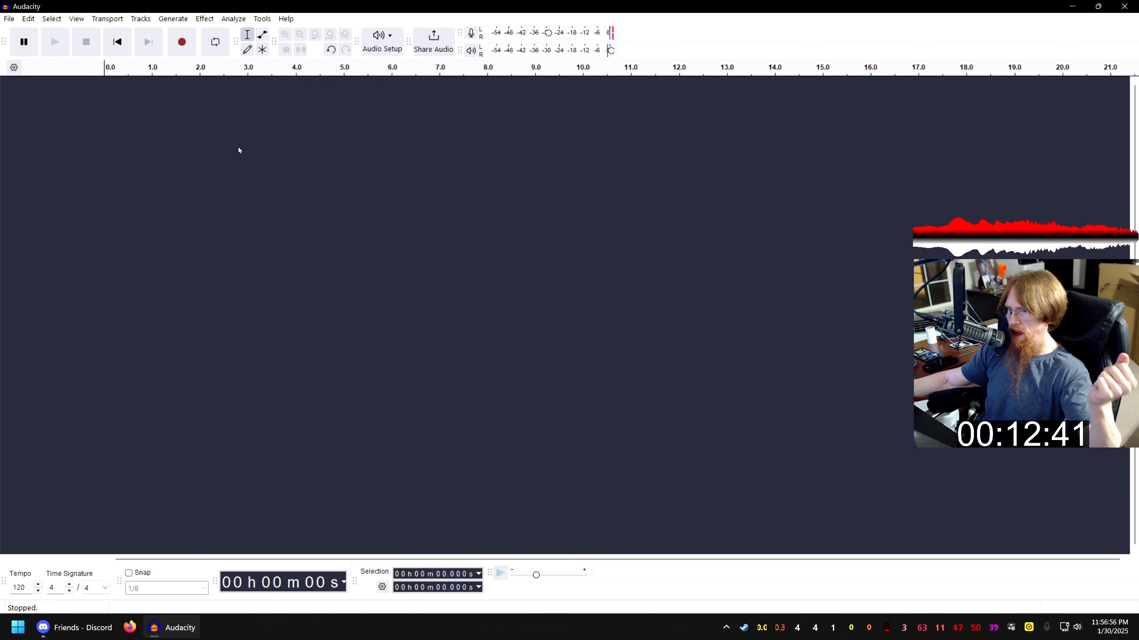
left_click(182, 43)
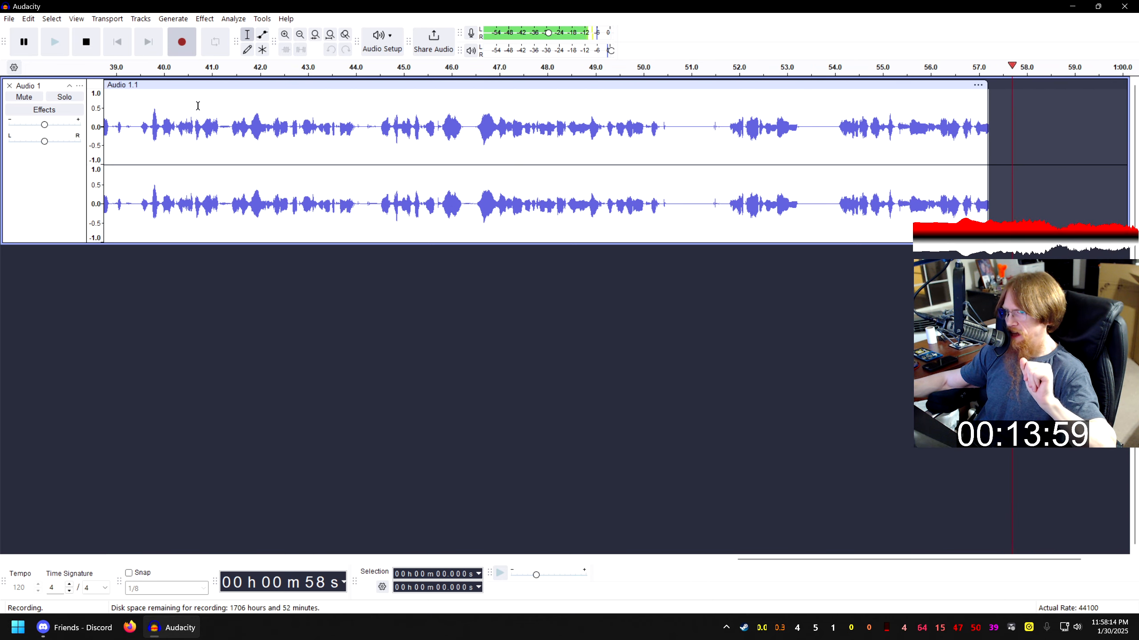
left_click(86, 42)
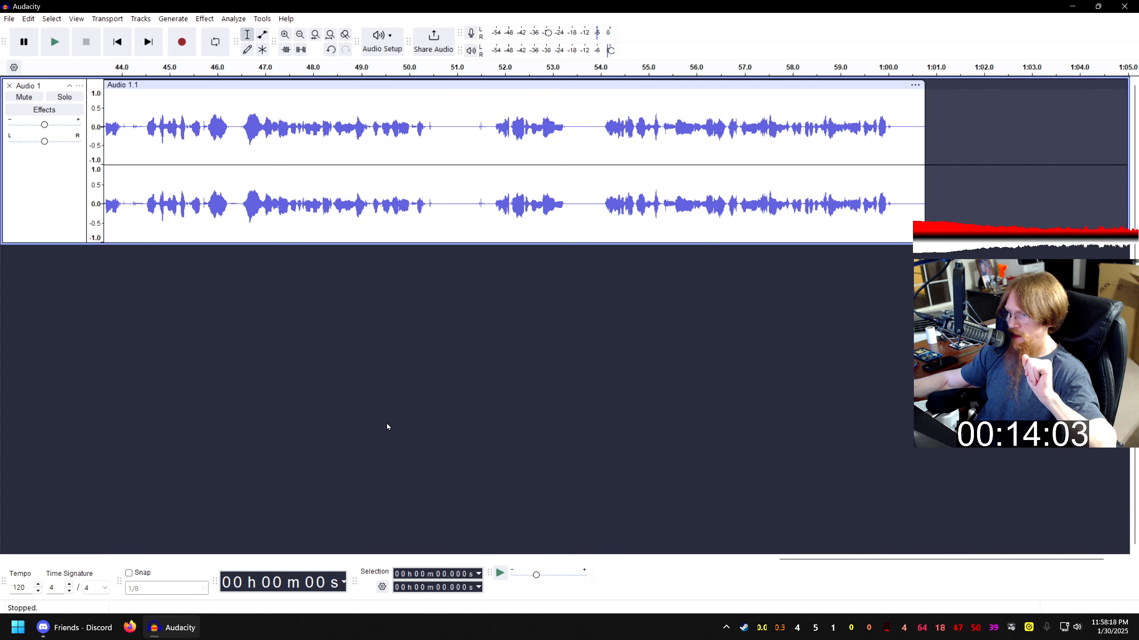
Play back the silent opening of the new recording and select its first 5 seconds.
scroll(308, 174, "left", 10)
scroll(307, 174, "left", 12)
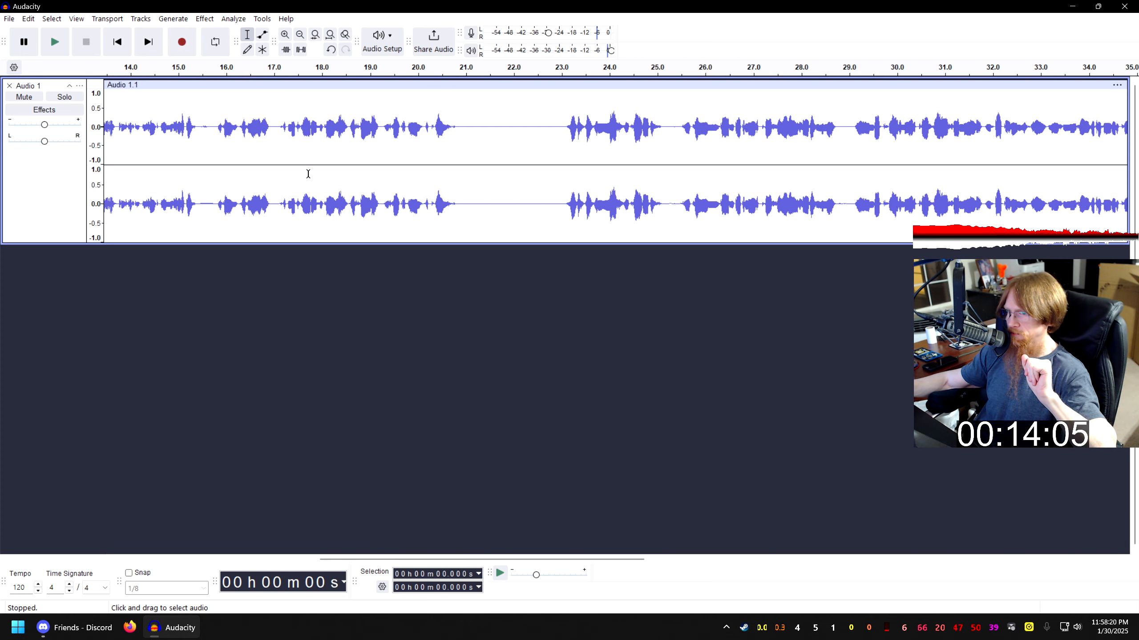
left_click(55, 43)
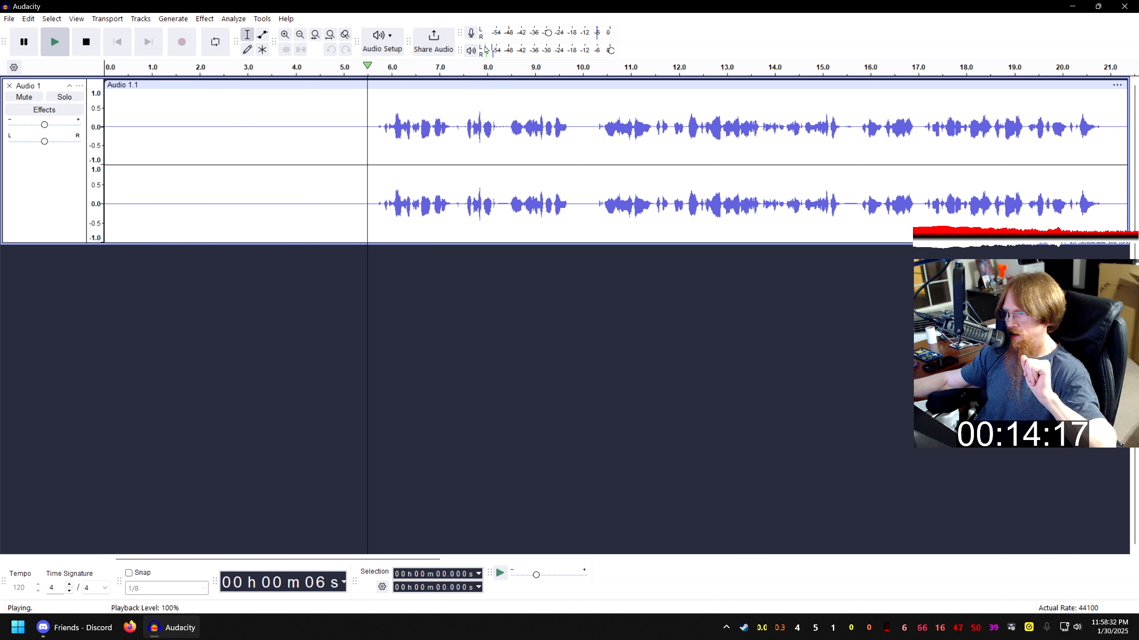
left_click(88, 48)
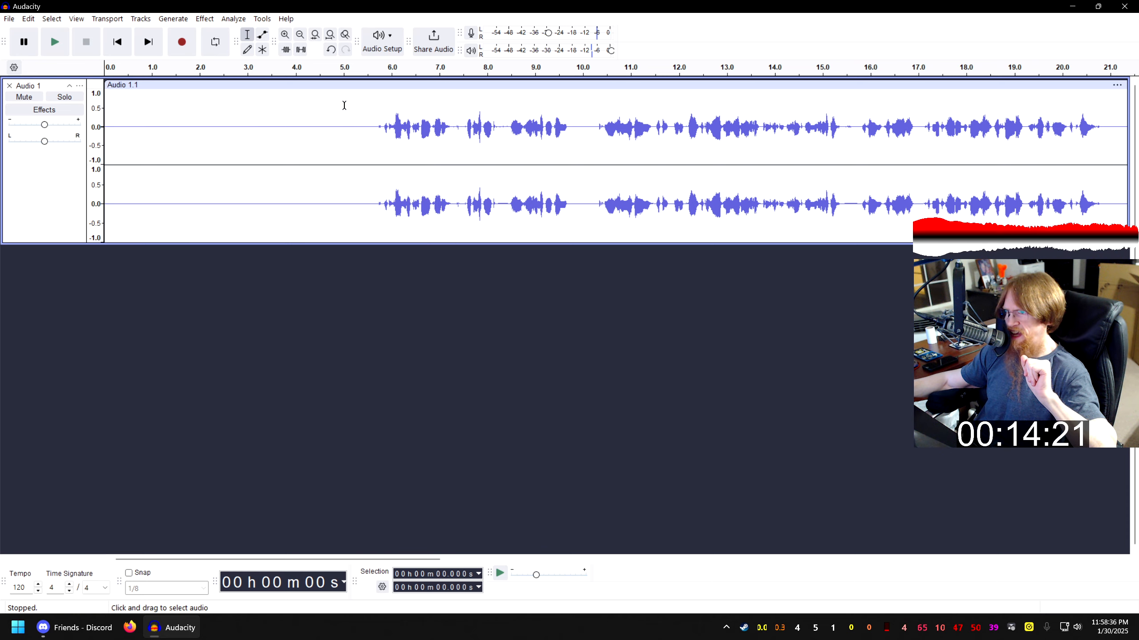
left_click_drag(344, 105, 101, 106)
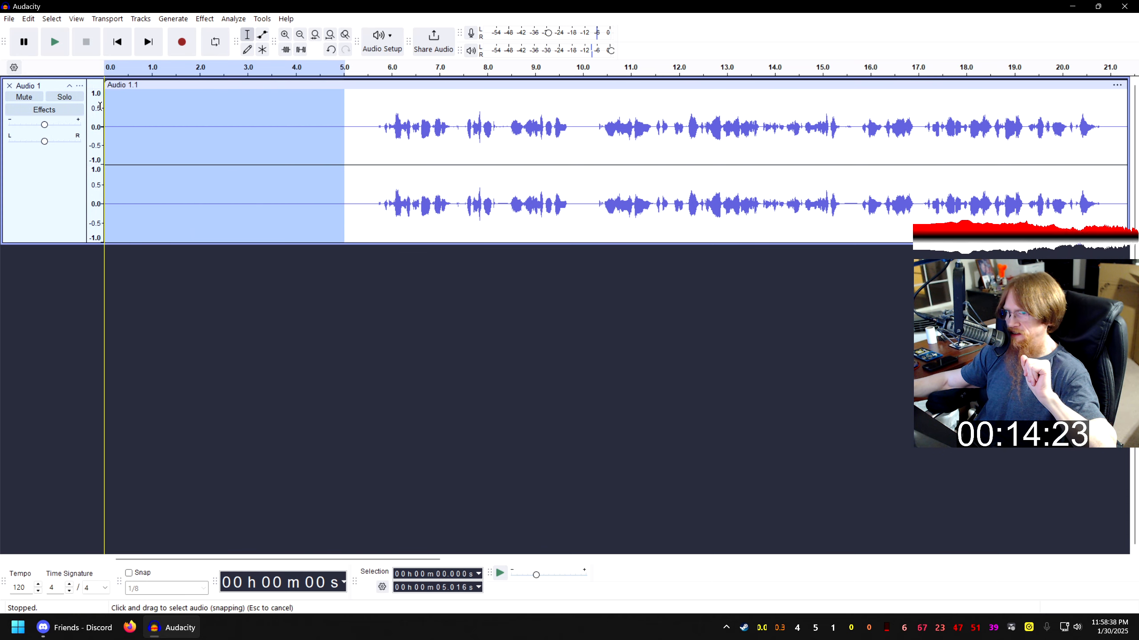
left_click(205, 19)
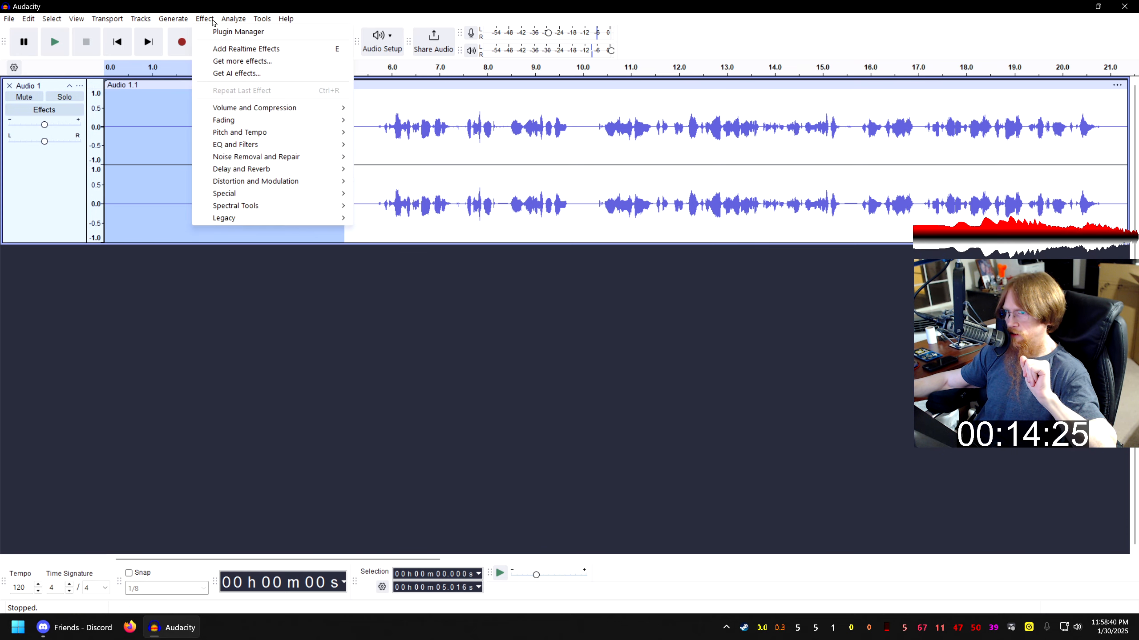
mouse_move(244, 111)
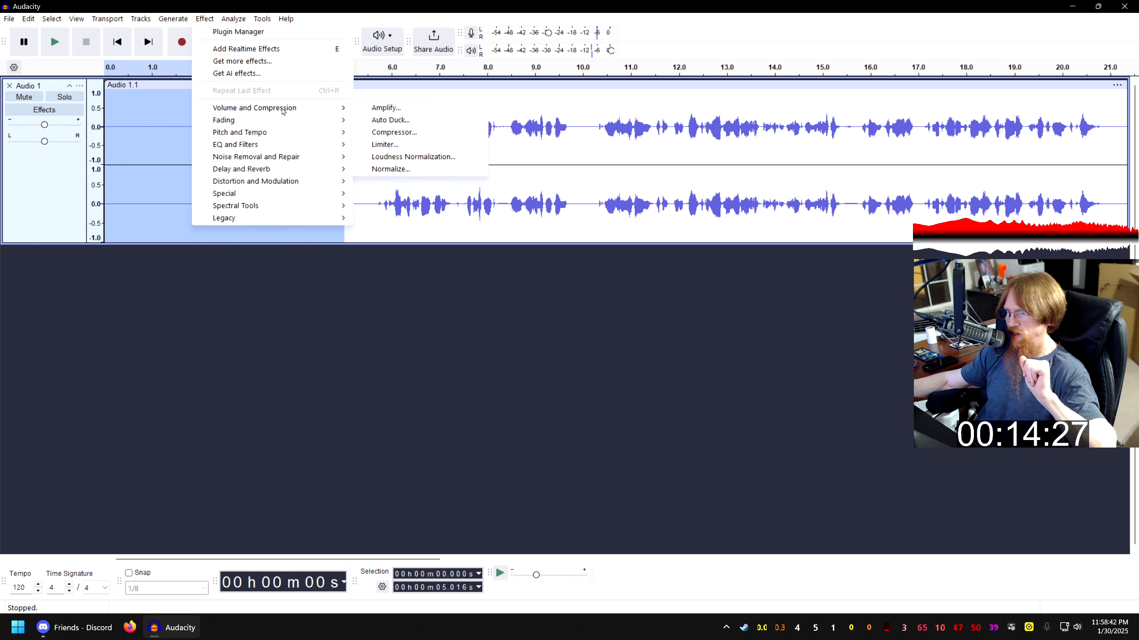
left_click(386, 108)
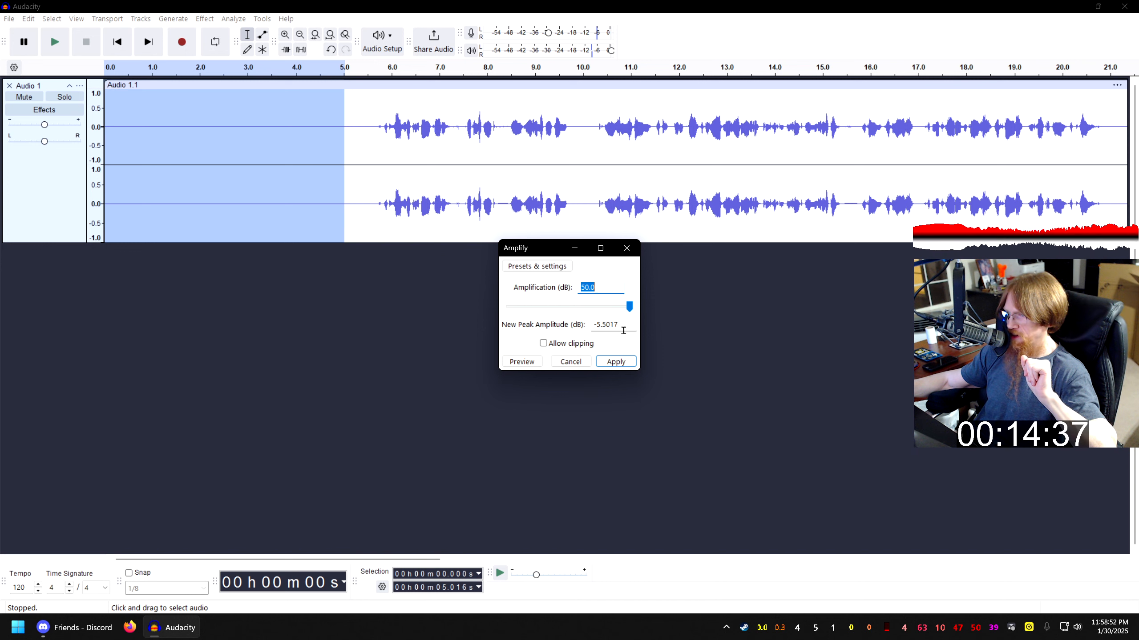
double_click(598, 327)
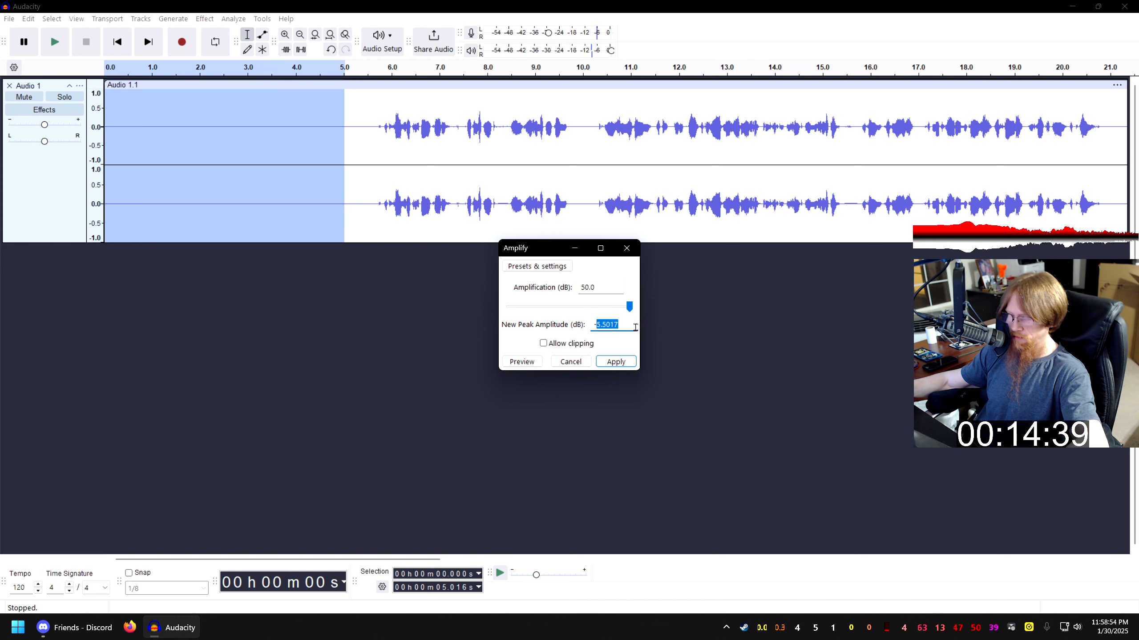
type("-1")
left_click(597, 287)
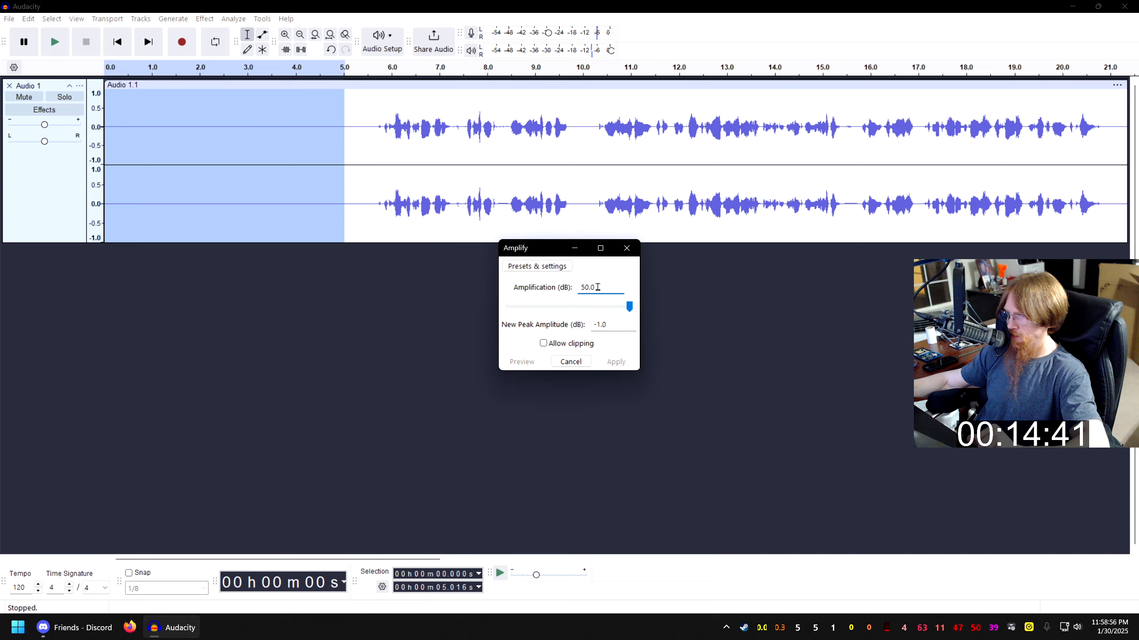
left_click(570, 361)
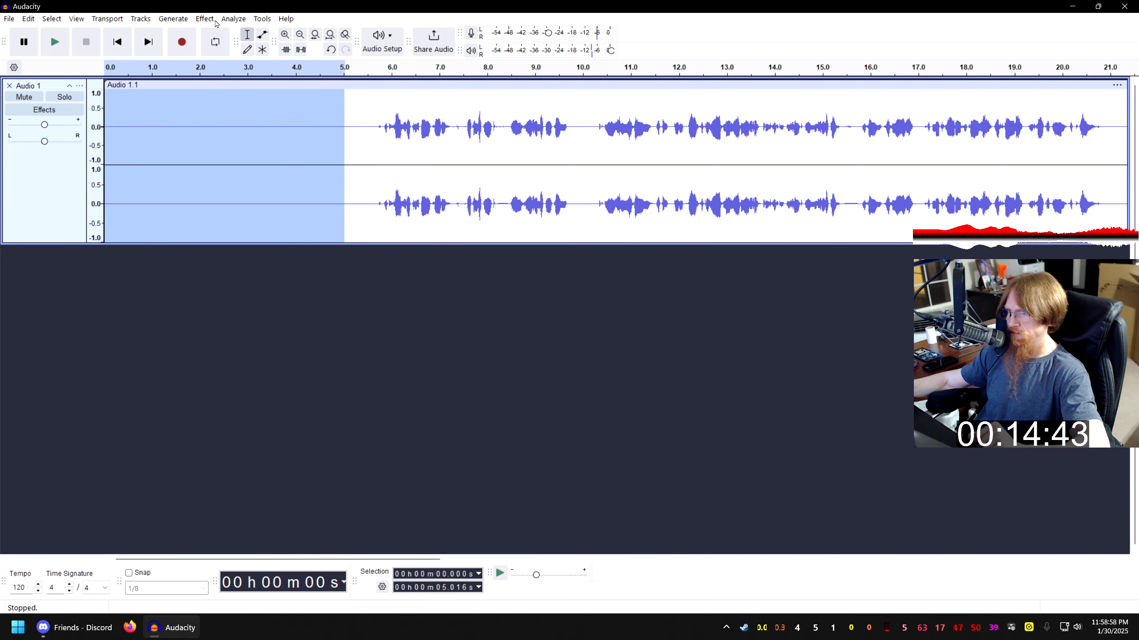
Amplify the selected silent opening by 50 dB to listen to its background noise, and undo the amplification.
left_click(215, 20)
mouse_move(273, 110)
left_click(374, 112)
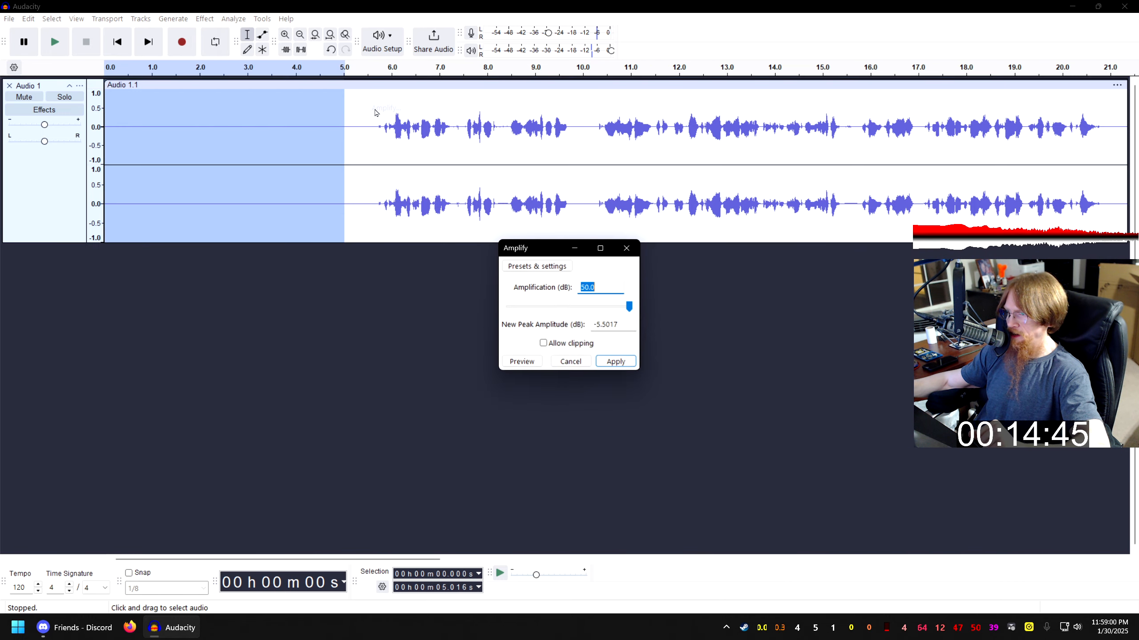
left_click(624, 366)
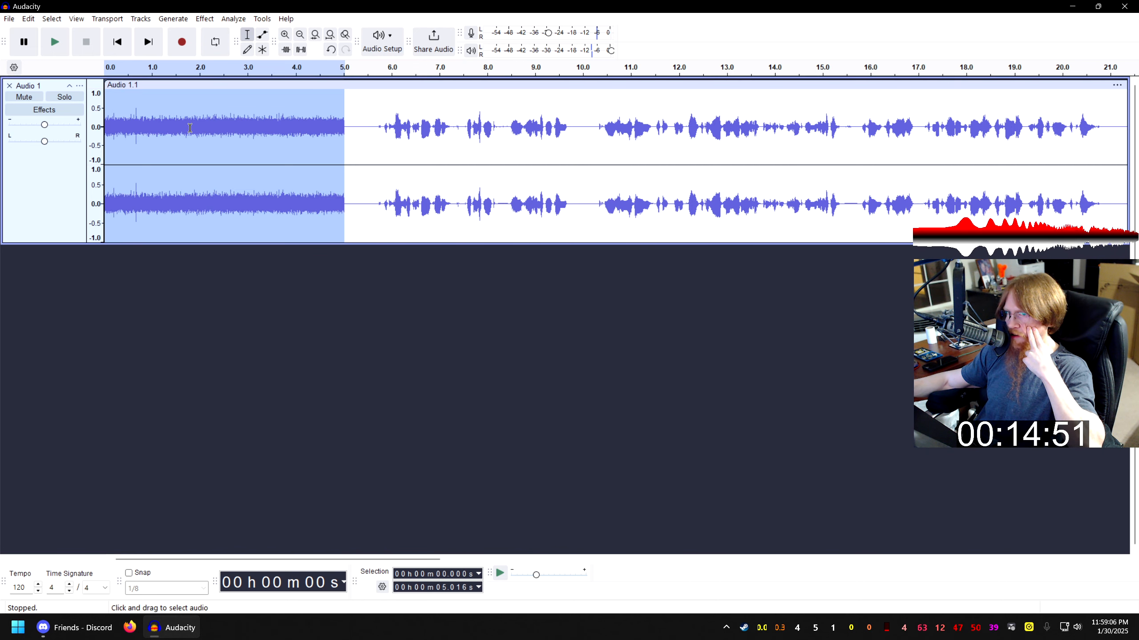
left_click(55, 41)
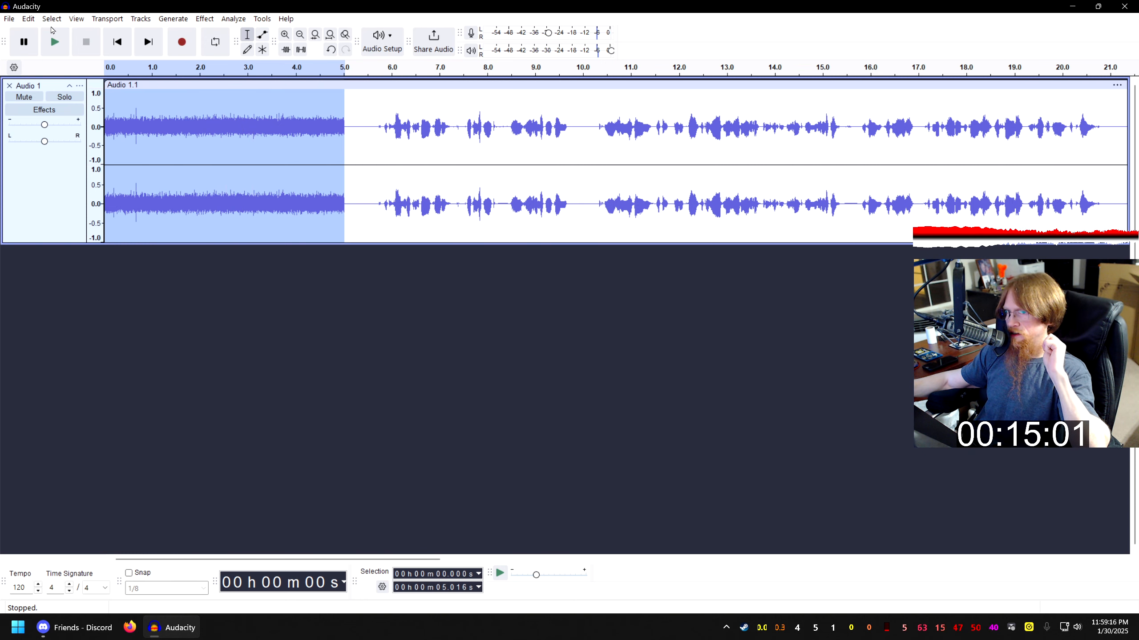
left_click(28, 19)
left_click(33, 33)
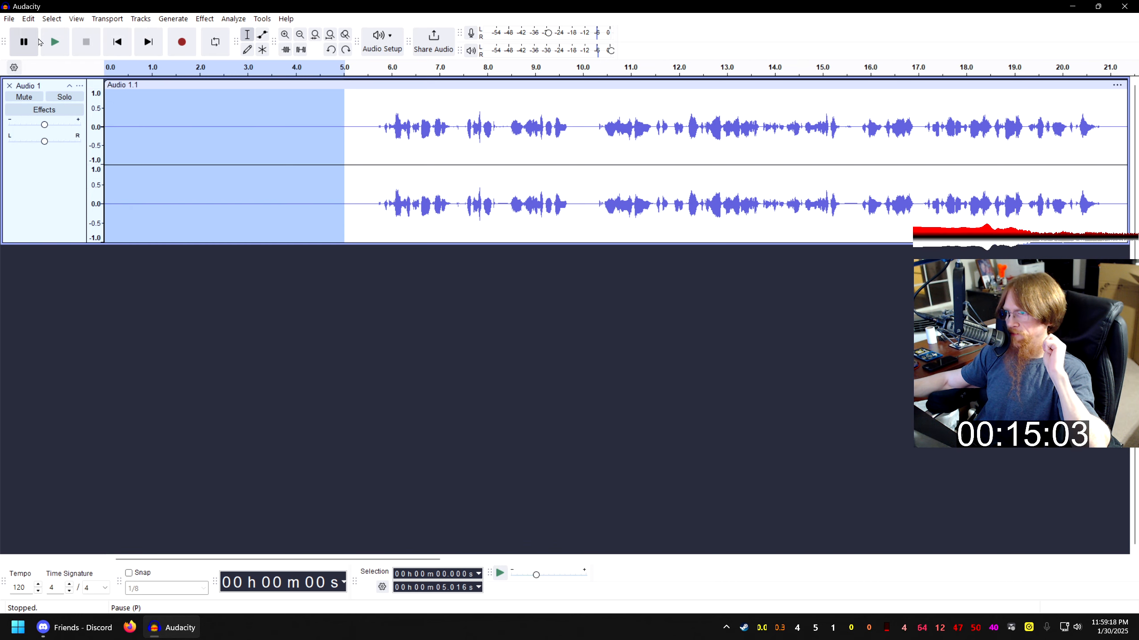
Capture a Noise Reduction profile from the selected first 5 seconds of background noise.
left_click(205, 19)
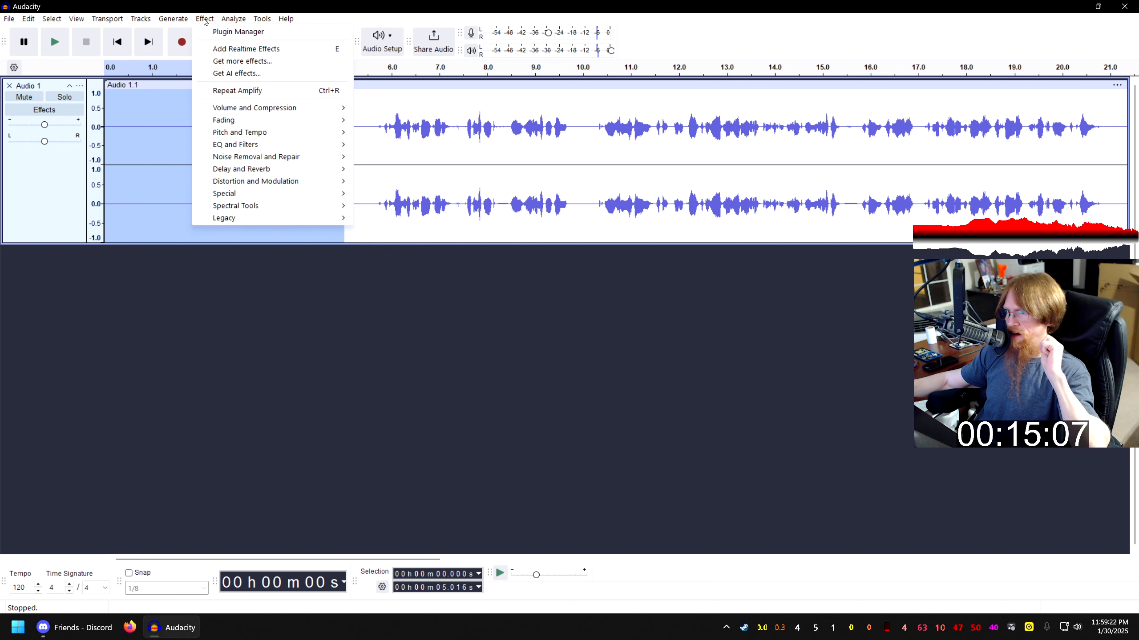
mouse_move(250, 112)
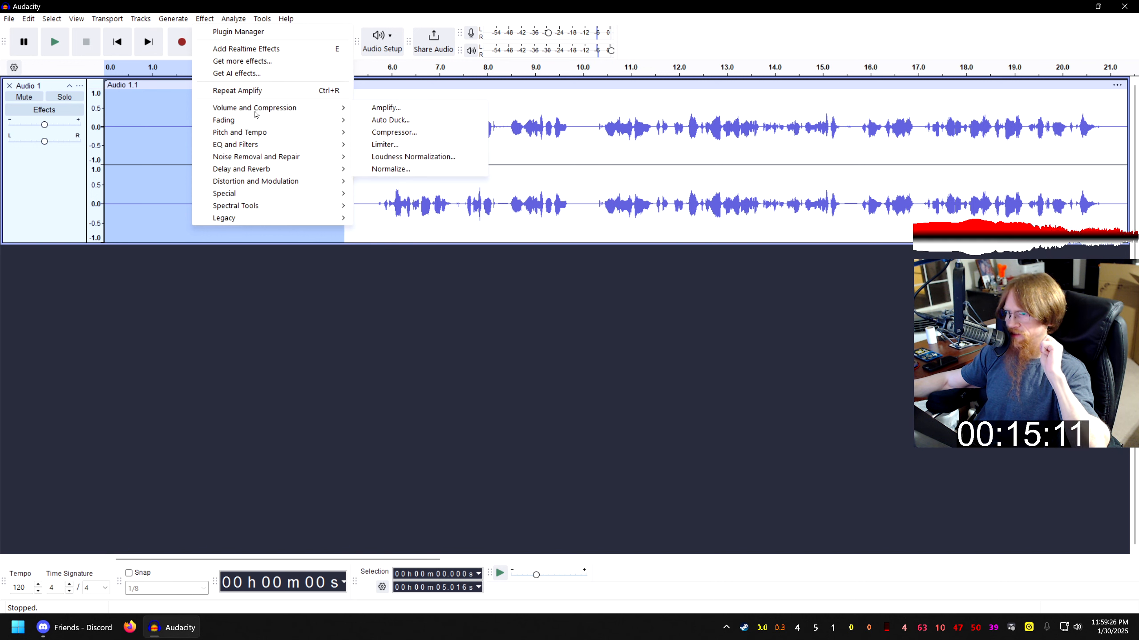
mouse_move(269, 158)
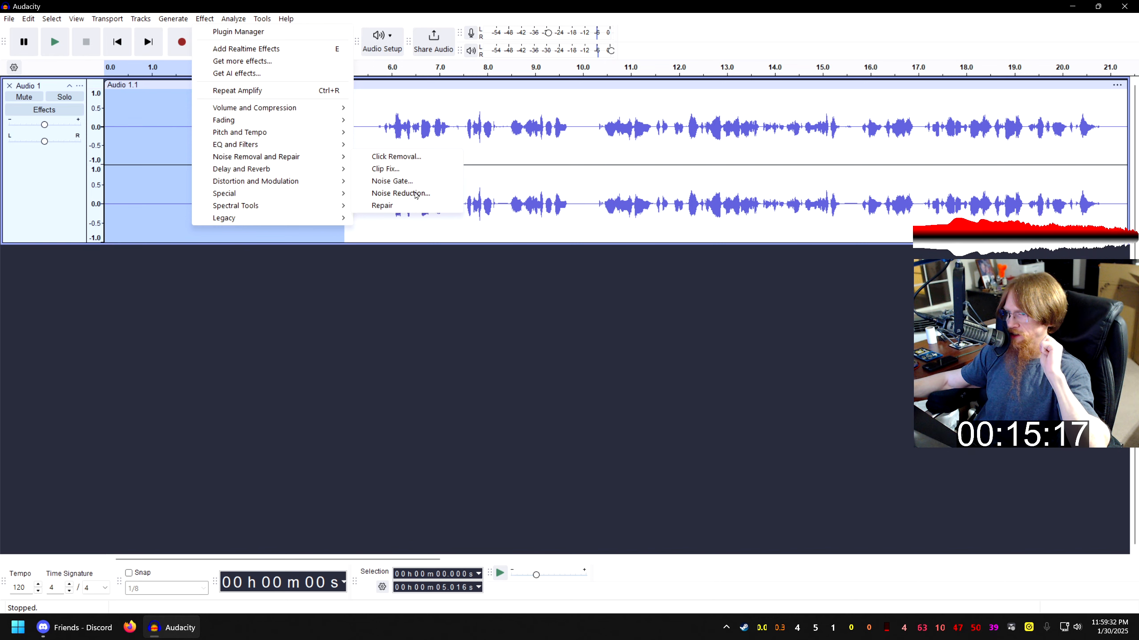
left_click(400, 194)
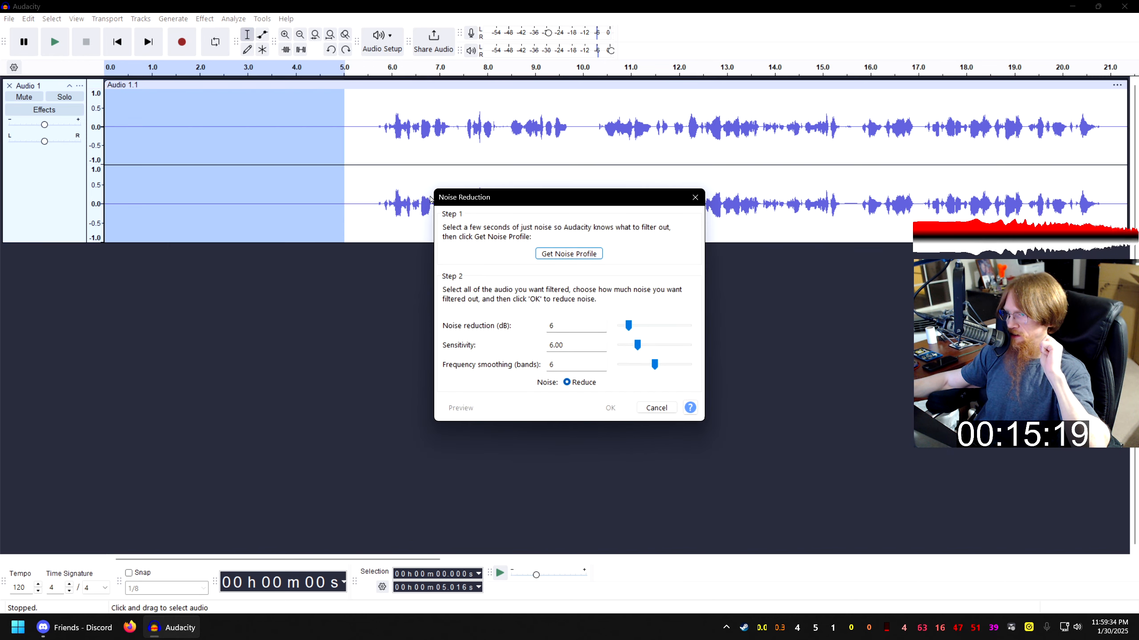
left_click(562, 254)
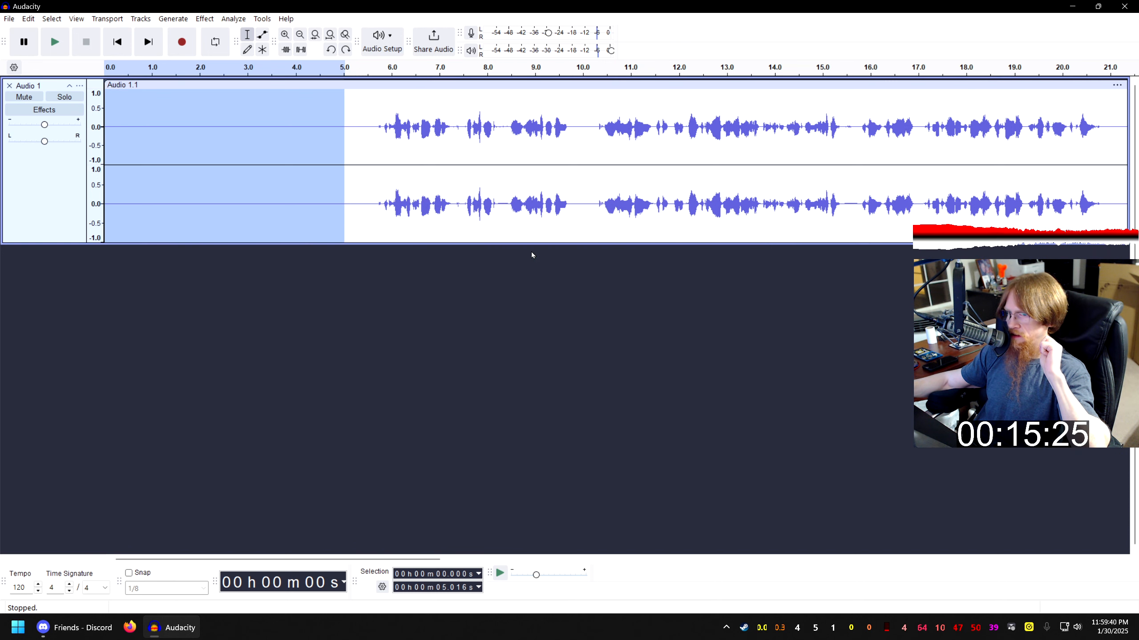
Select the whole track and apply Noise Reduction to it with the reduction set to 48 dB.
left_click(54, 196)
left_click(204, 18)
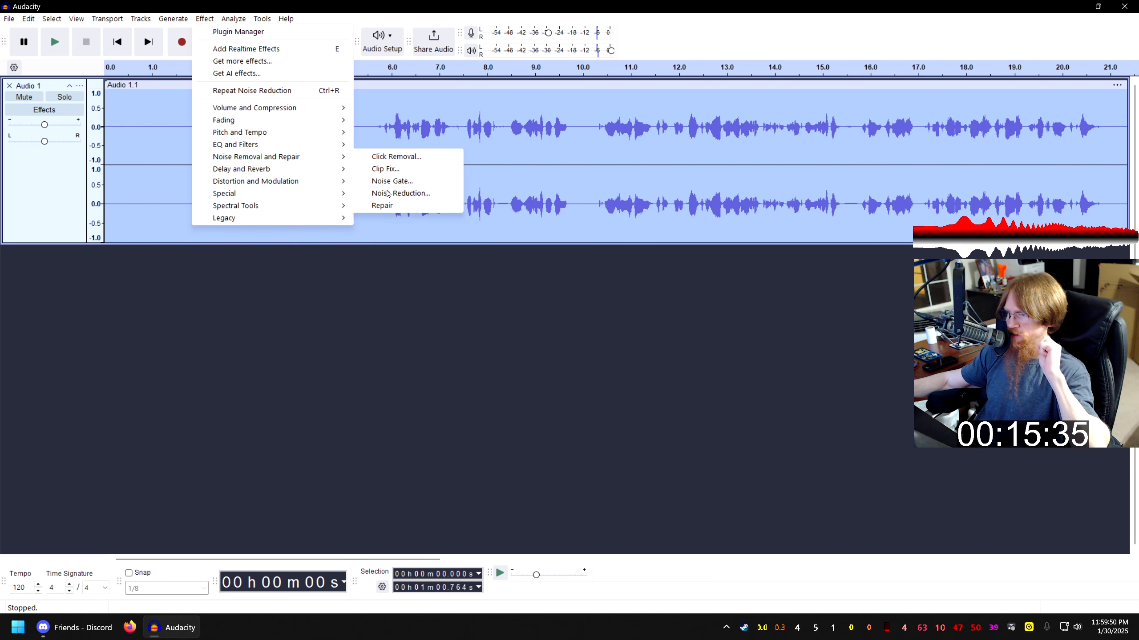
left_click(388, 194)
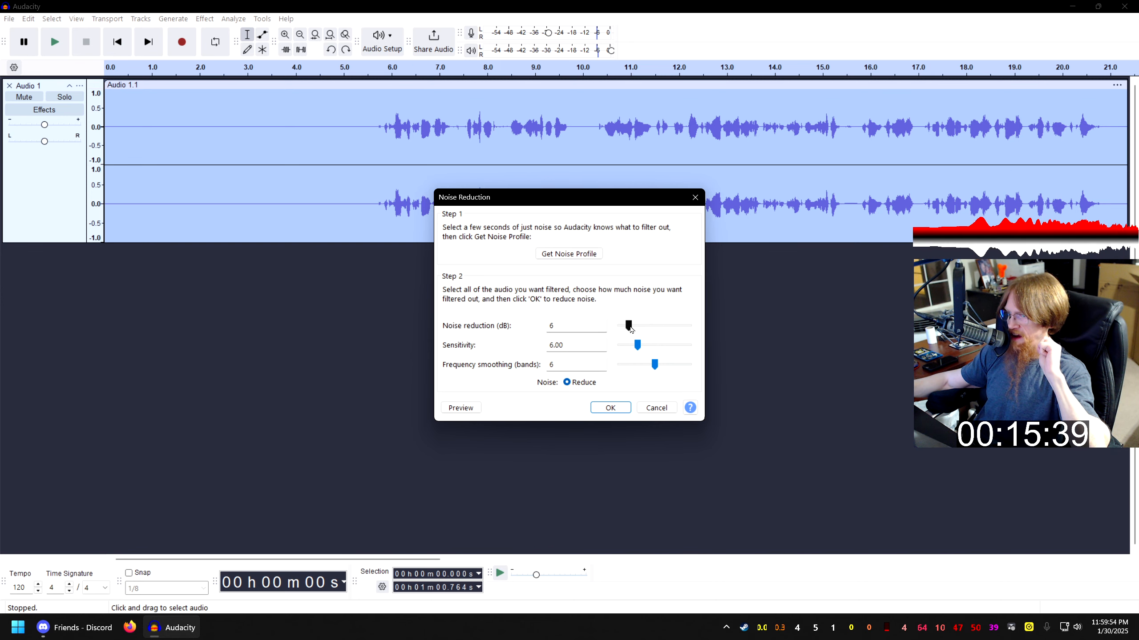
left_click_drag(629, 328, 774, 333)
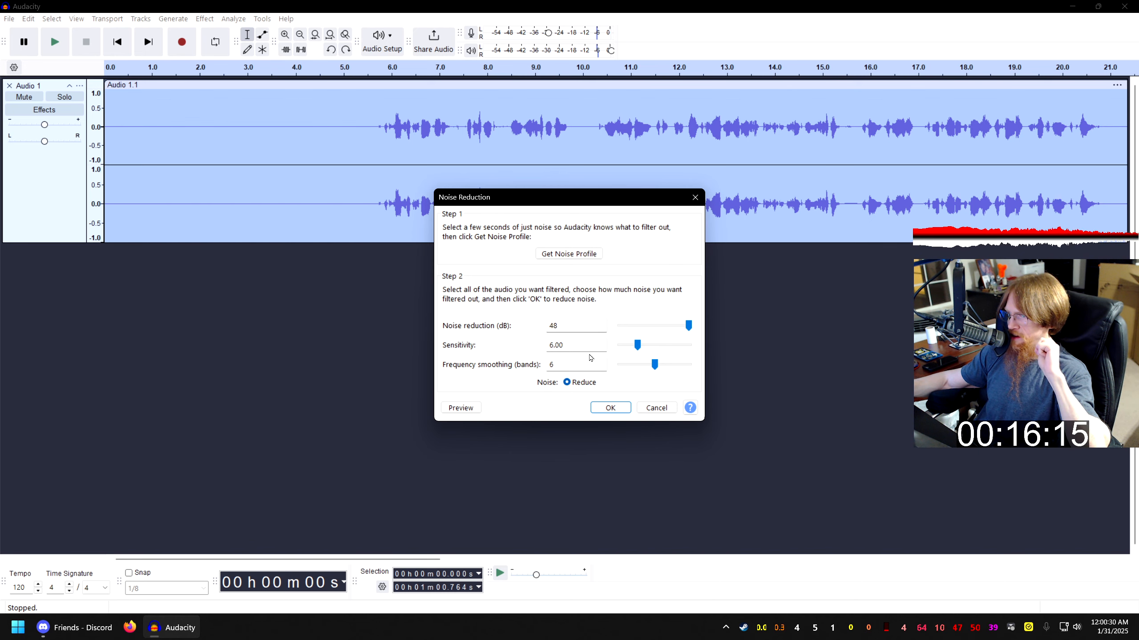
left_click(610, 408)
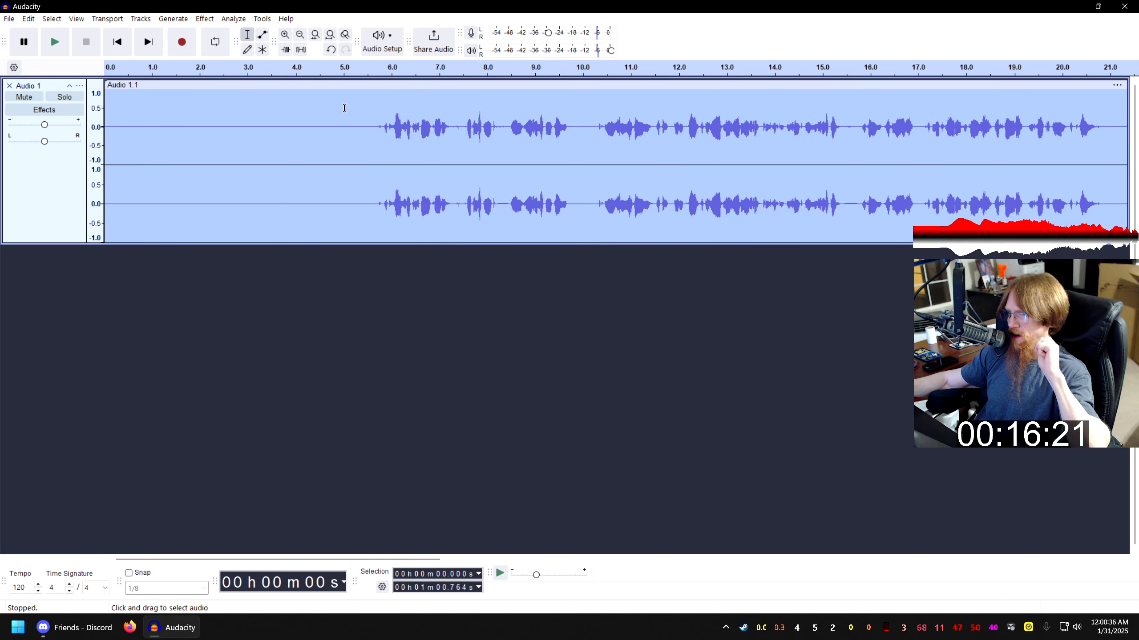
Select the first 5 seconds of the noise-reduced track and amplify them by 50 dB.
left_click_drag(344, 108, 101, 116)
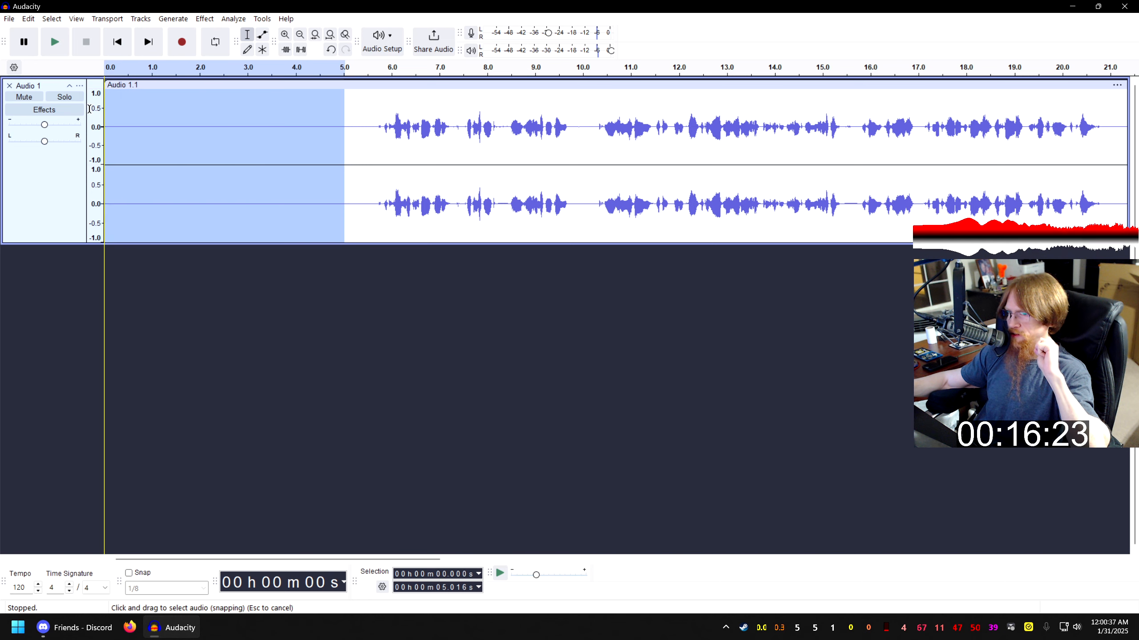
left_click(206, 19)
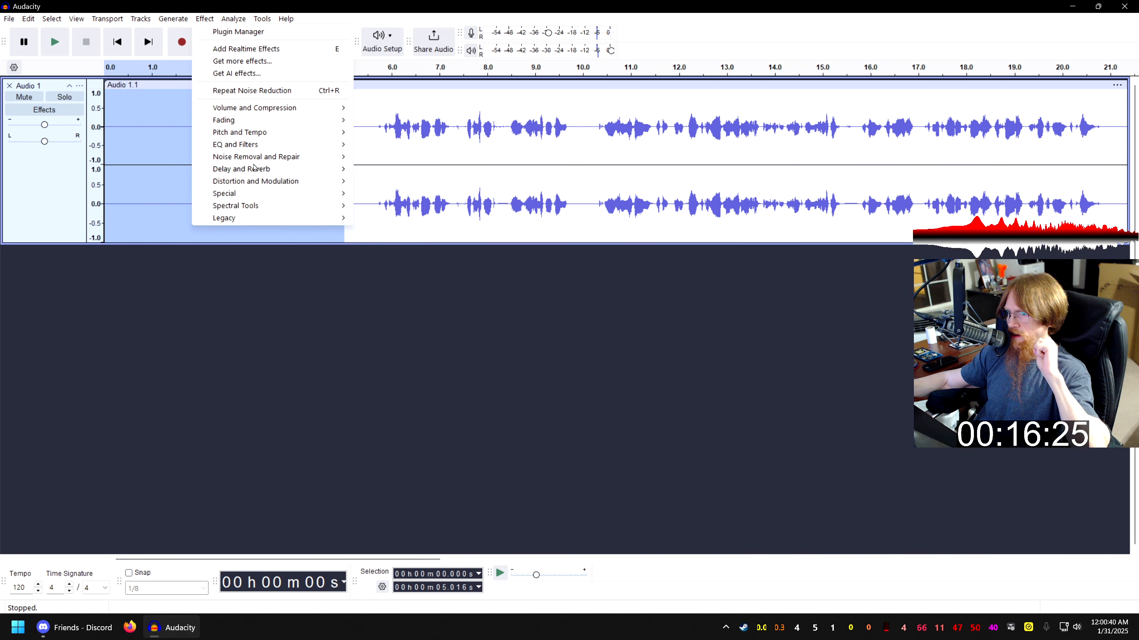
mouse_move(269, 137)
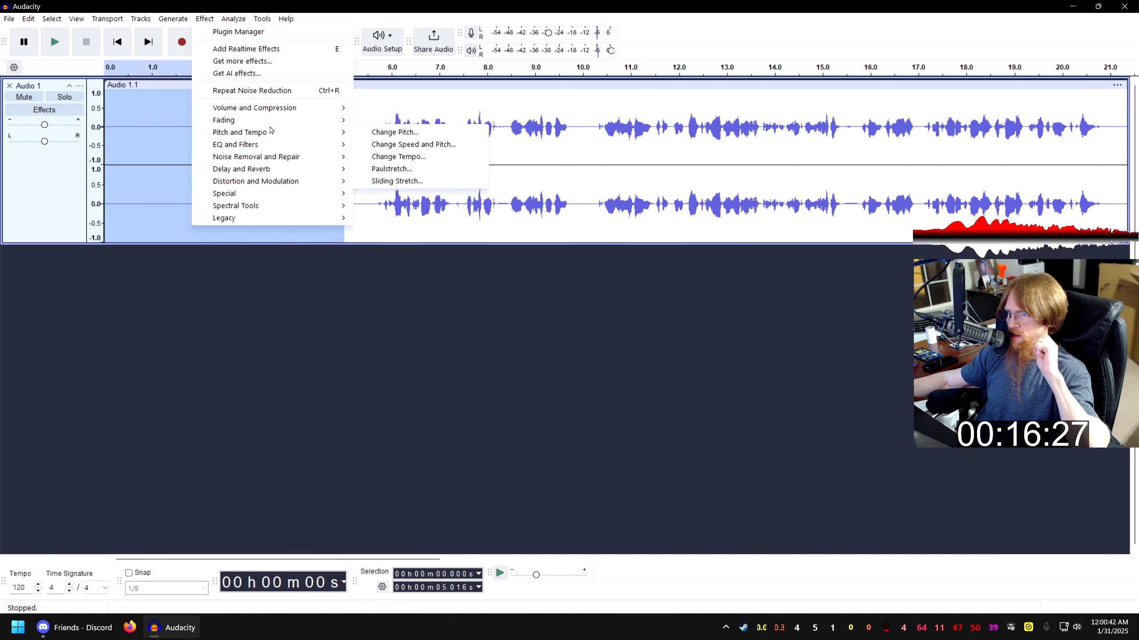
mouse_move(283, 111)
left_click(396, 109)
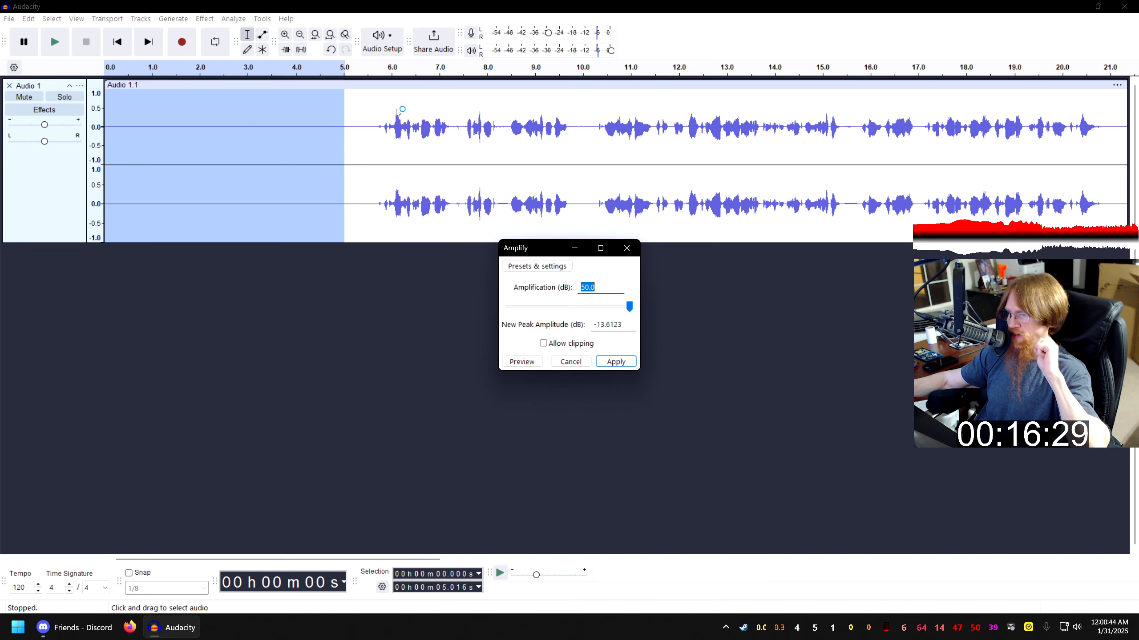
left_click(615, 362)
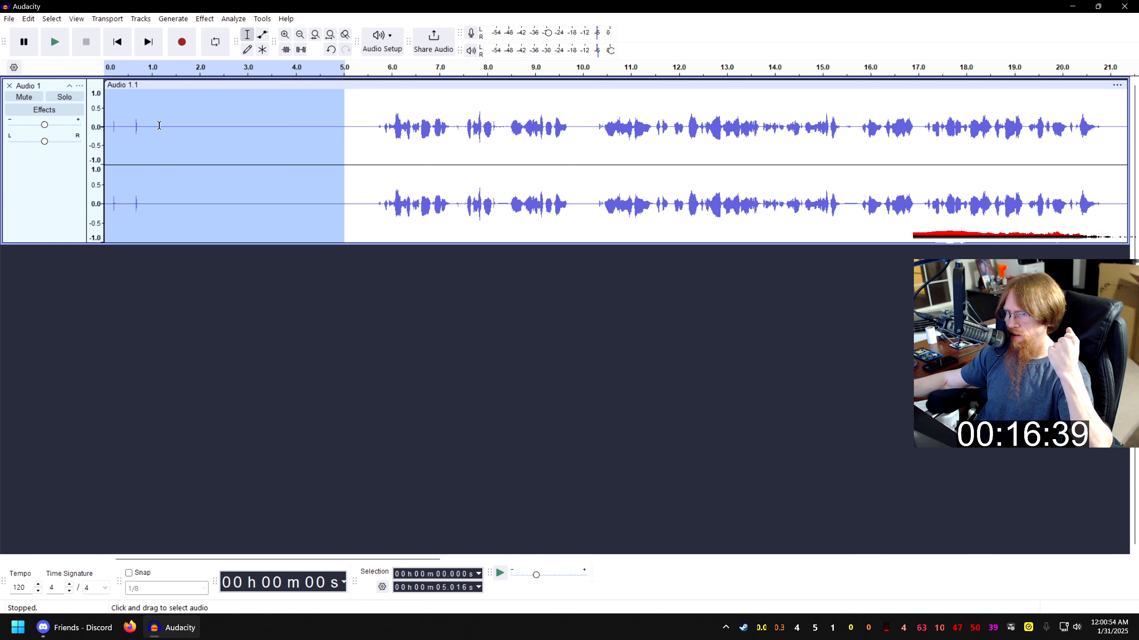
Play back the amplified opening, and undo both its amplification and the whole-track Noise Reduction.
left_click(61, 47)
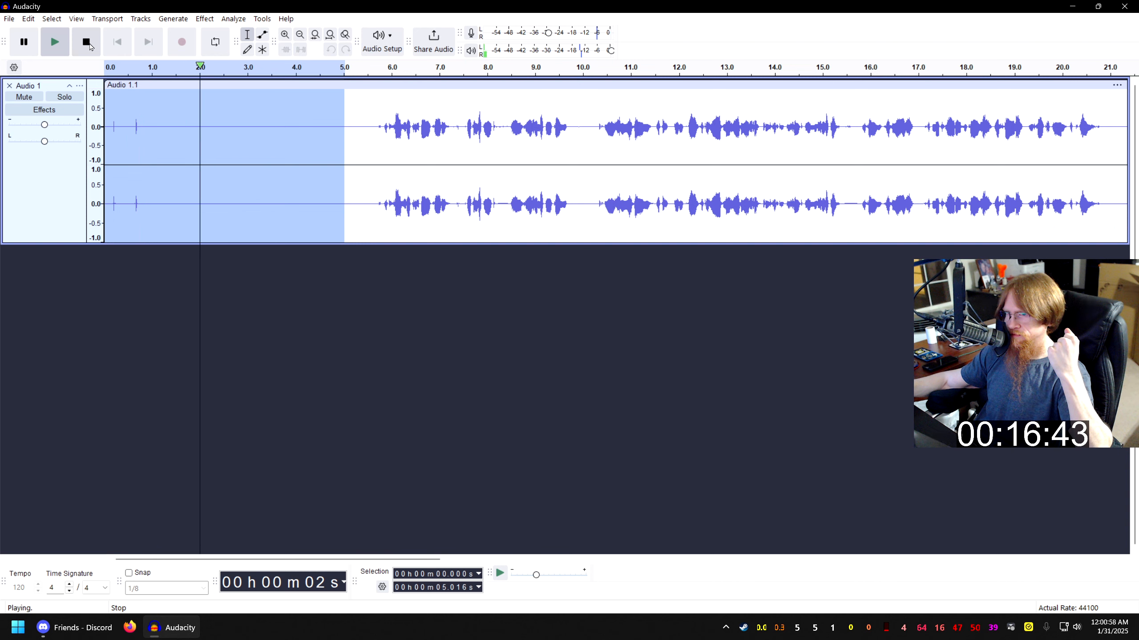
left_click(90, 48)
left_click(51, 18)
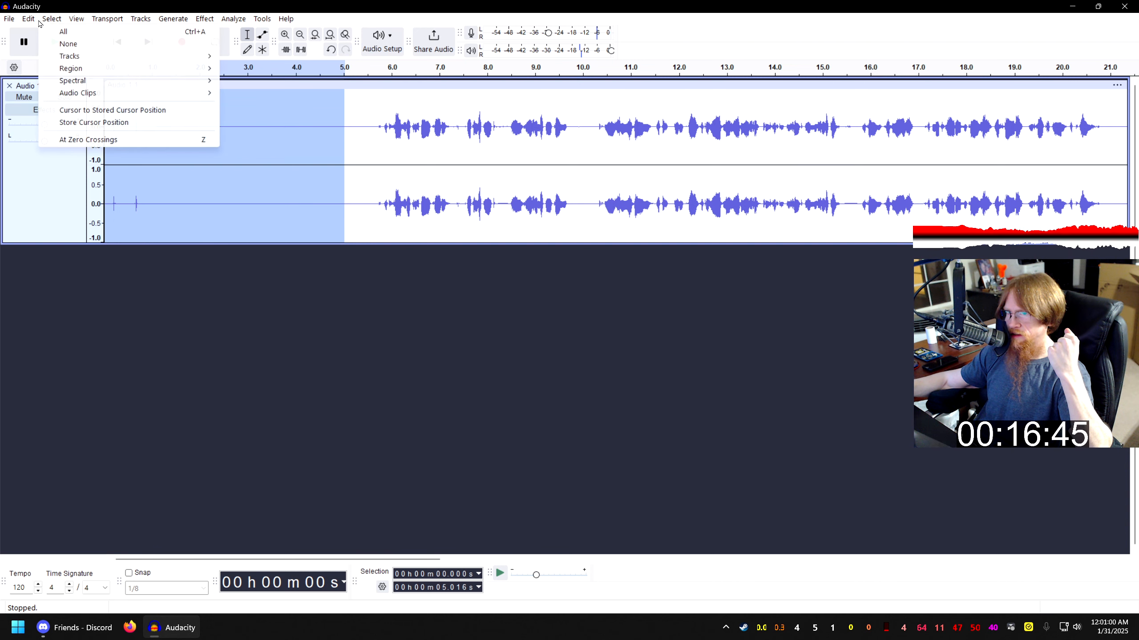
left_click(35, 33)
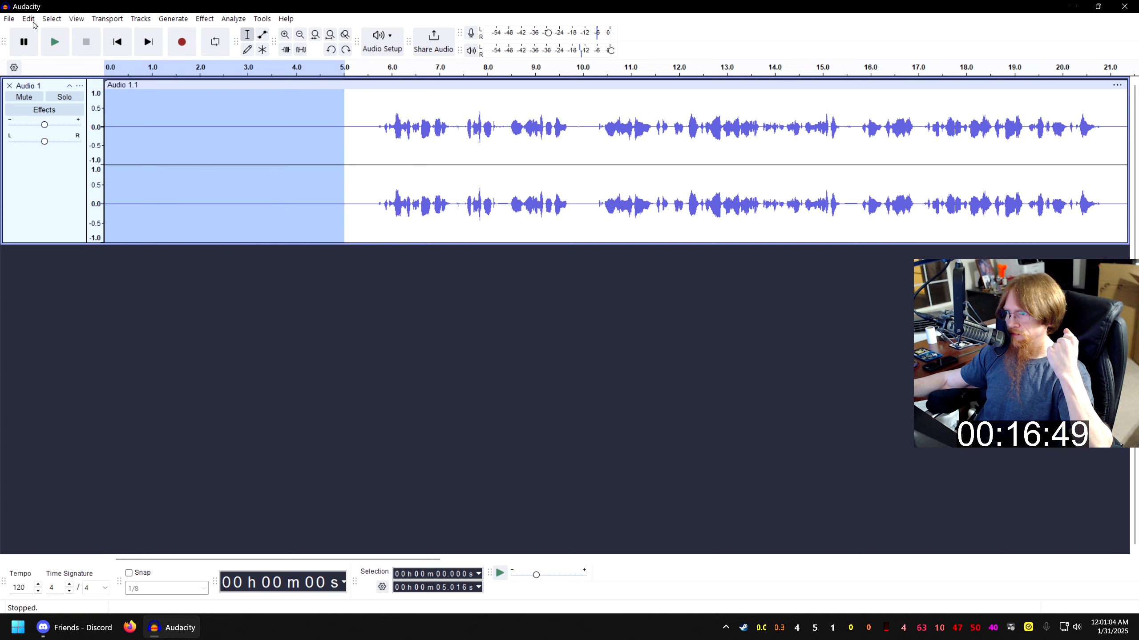
left_click(33, 20)
left_click(40, 32)
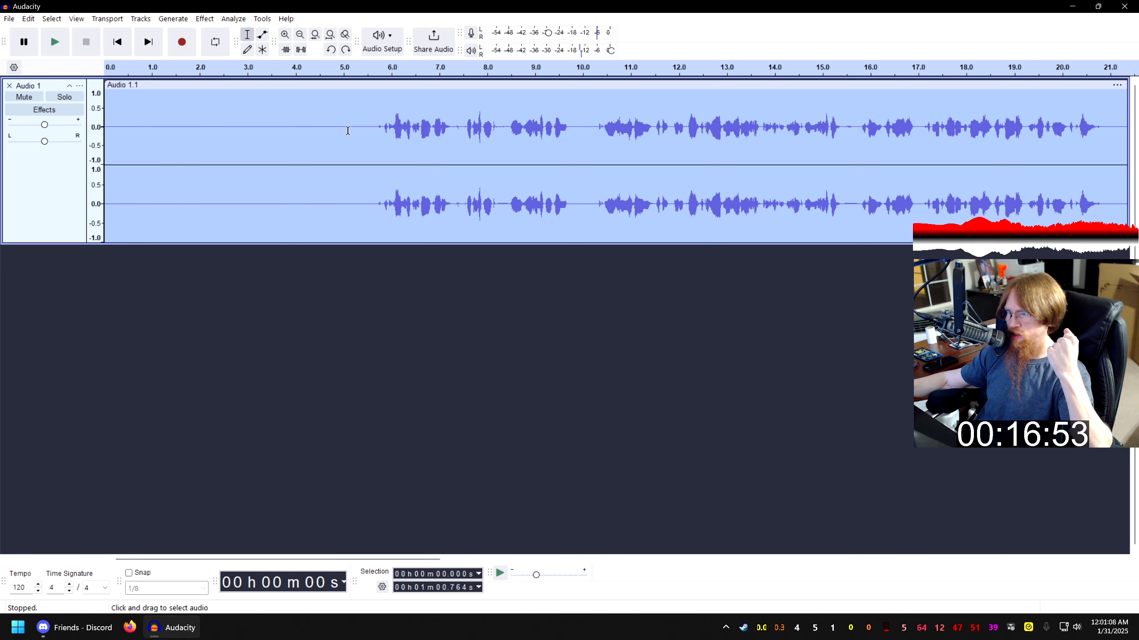
Select the speech from about 5.1 to 15.6 seconds, amplify it by 7.085 dB, and play it back.
left_click_drag(348, 130, 675, 133)
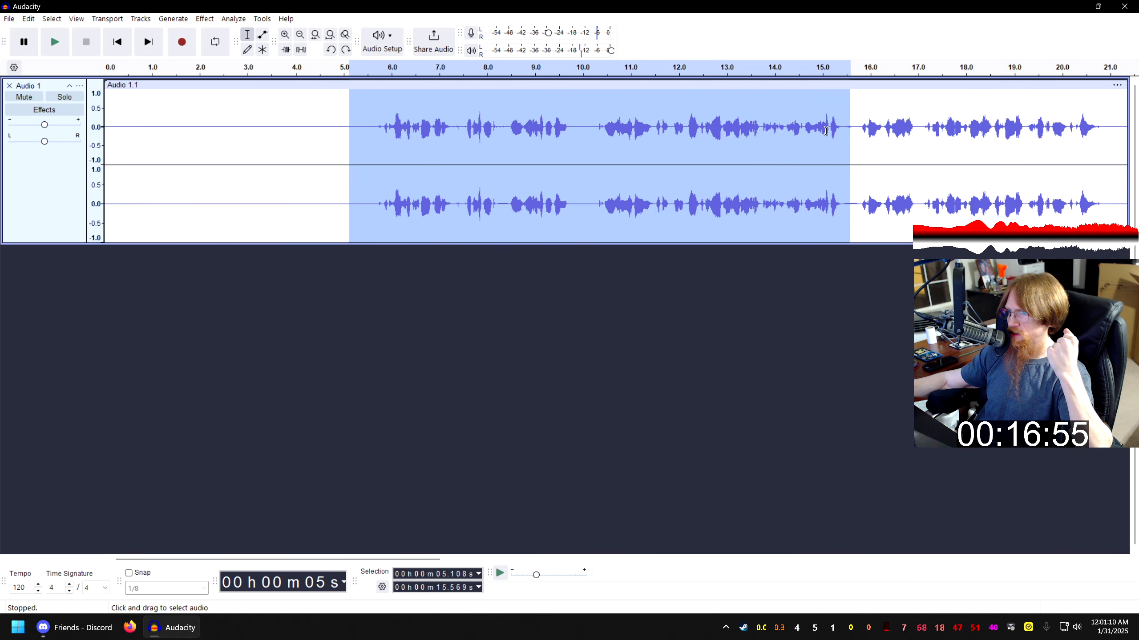
left_click(205, 18)
mouse_move(251, 108)
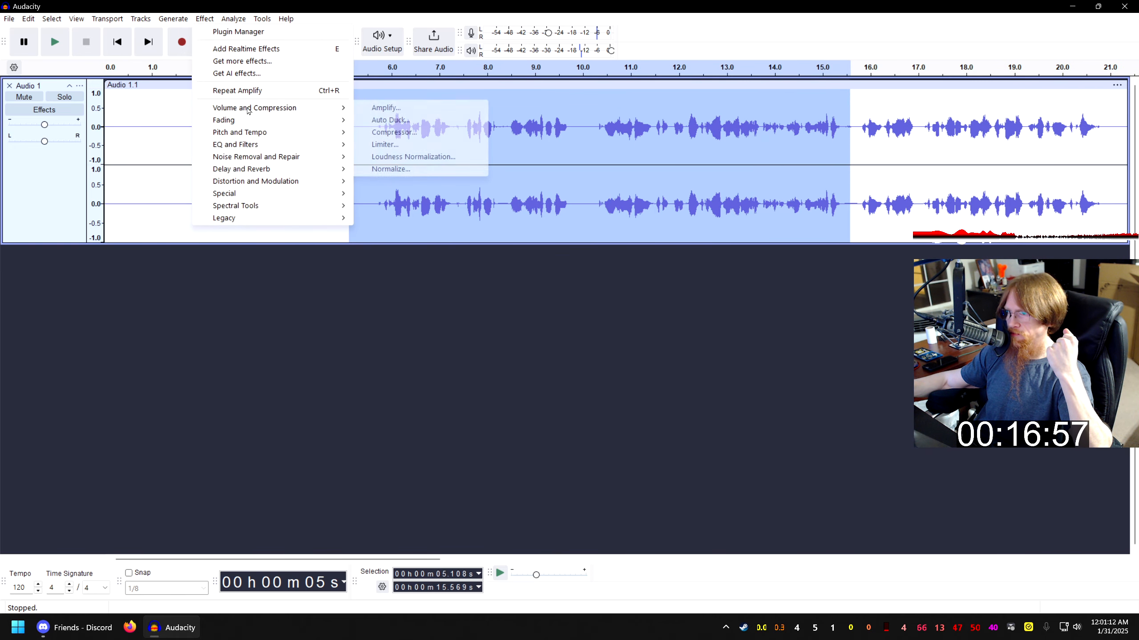
left_click(414, 110)
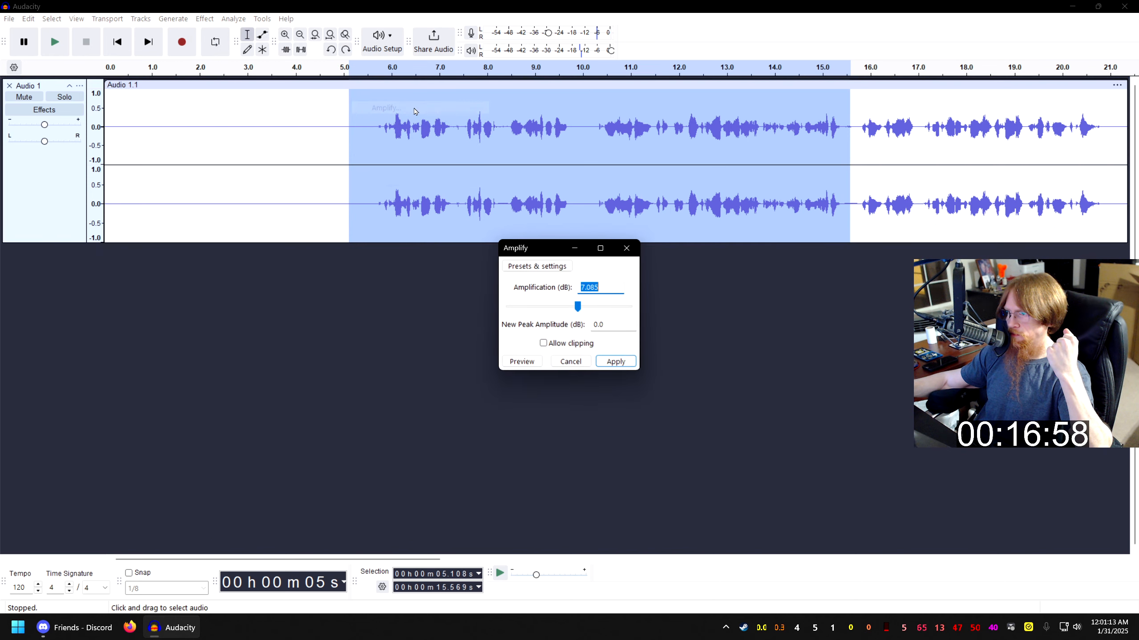
left_click(616, 362)
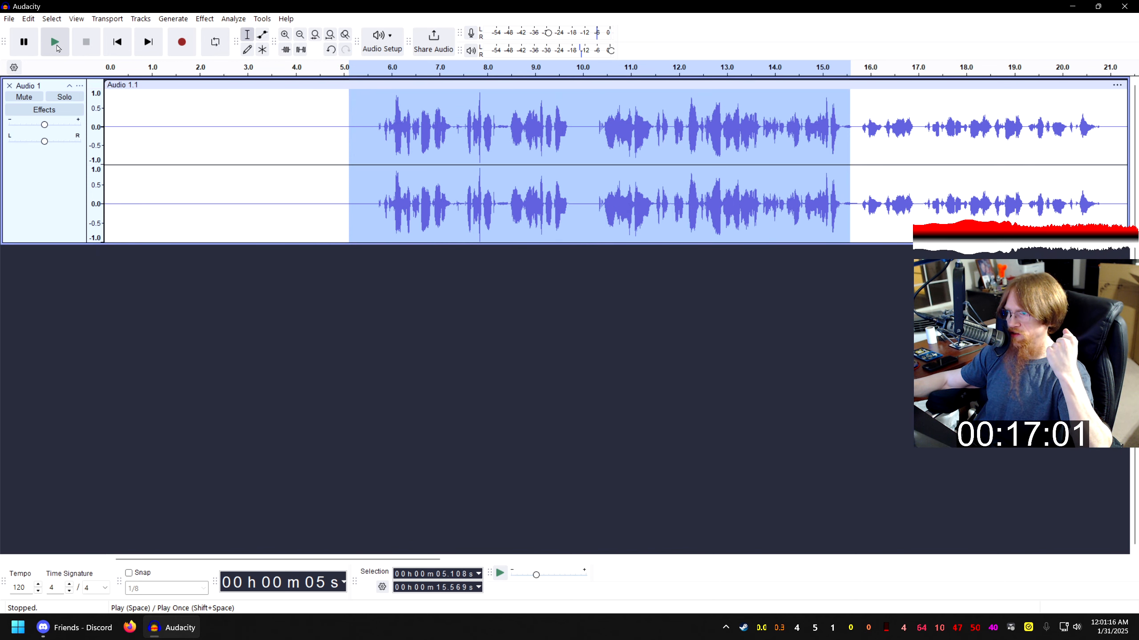
left_click(55, 42)
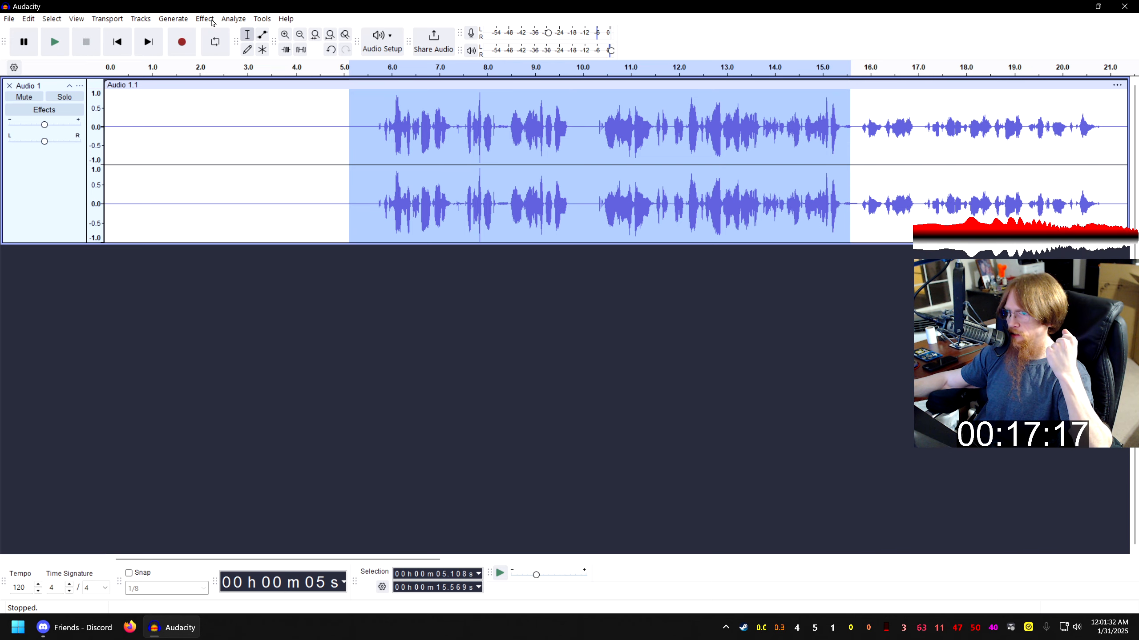
Apply Noise Reduction at 48 dB, sensitivity 6.00 and 6 smoothing bands to the amplified speech passage, and briefly play it back.
left_click(213, 21)
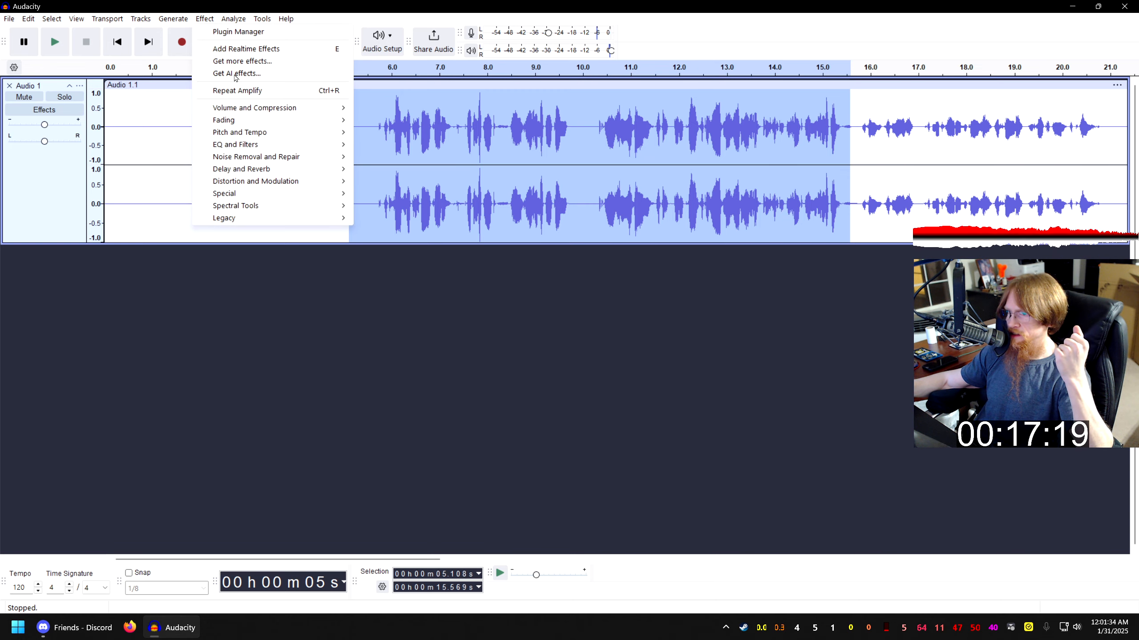
mouse_move(281, 157)
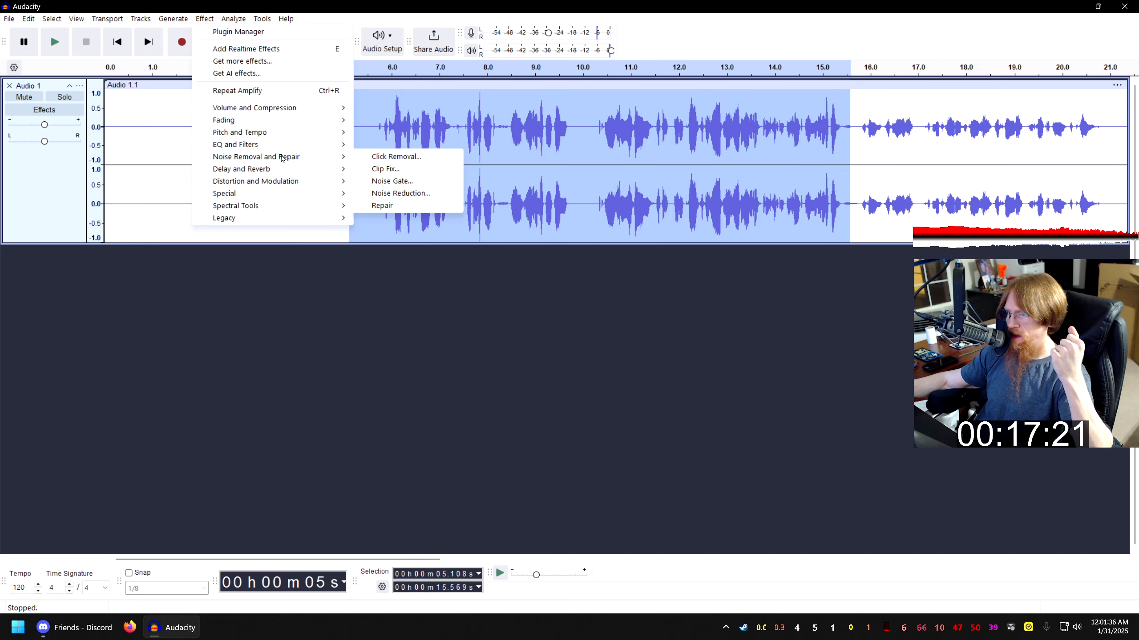
left_click(405, 193)
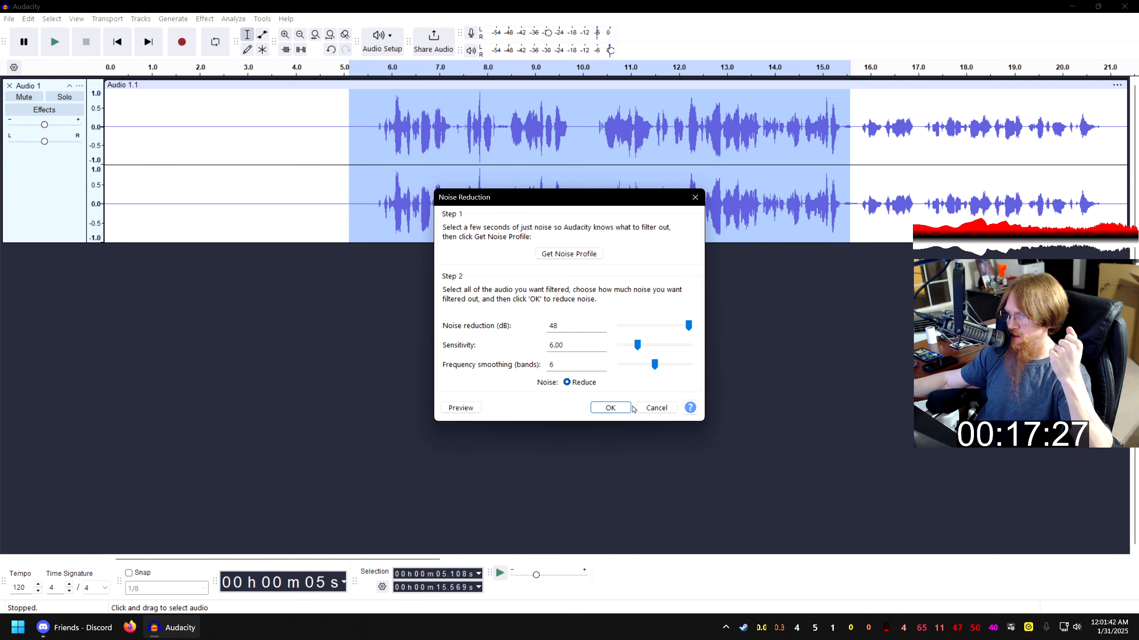
left_click(610, 409)
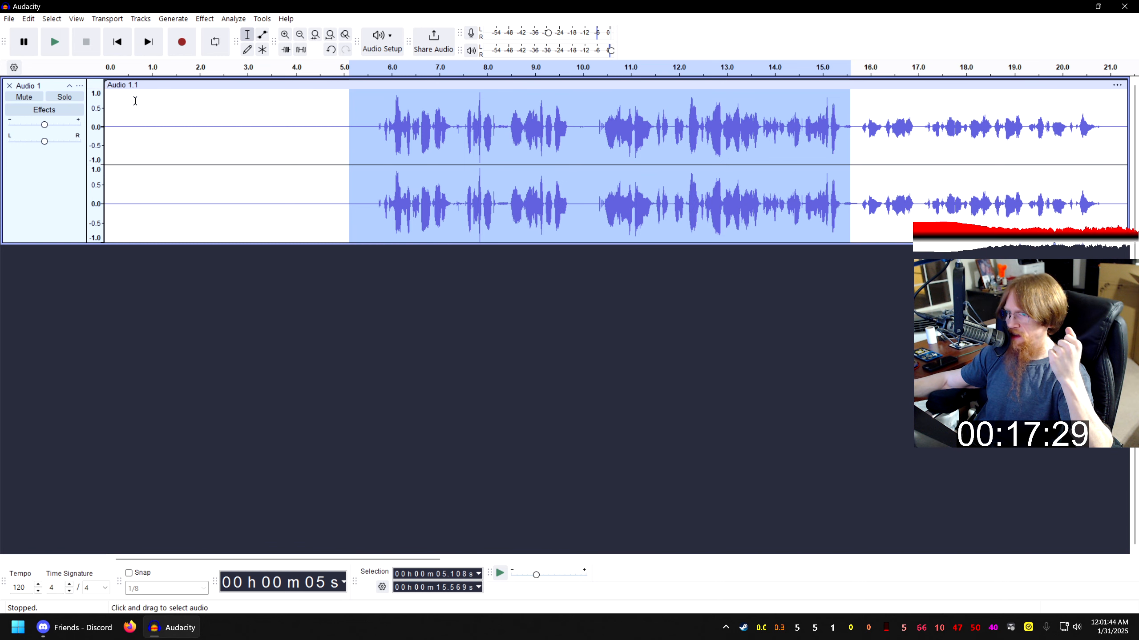
left_click(56, 42)
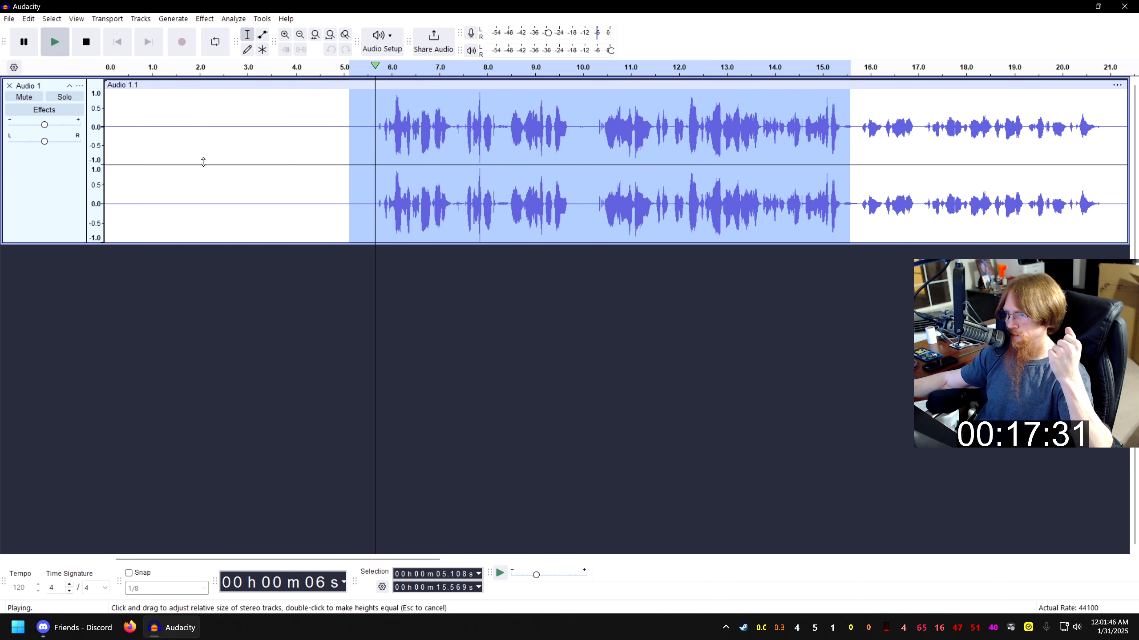
left_click(86, 42)
Undo the Noise Reduction and the amplification of the selected speech passage.
left_click(28, 19)
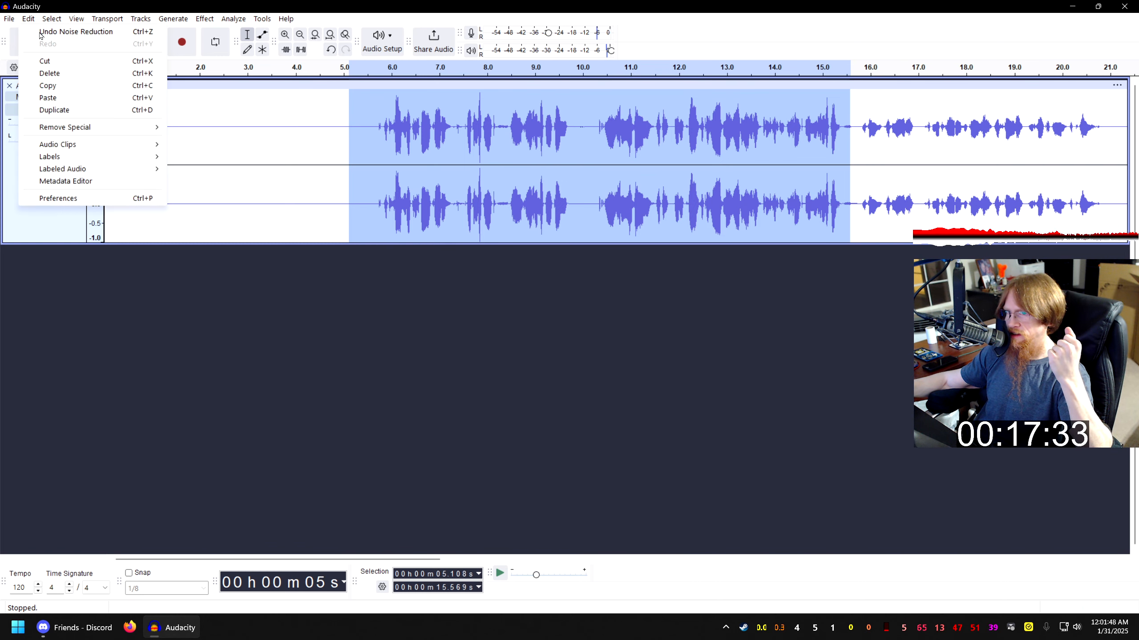
left_click(40, 32)
left_click(33, 20)
left_click(40, 31)
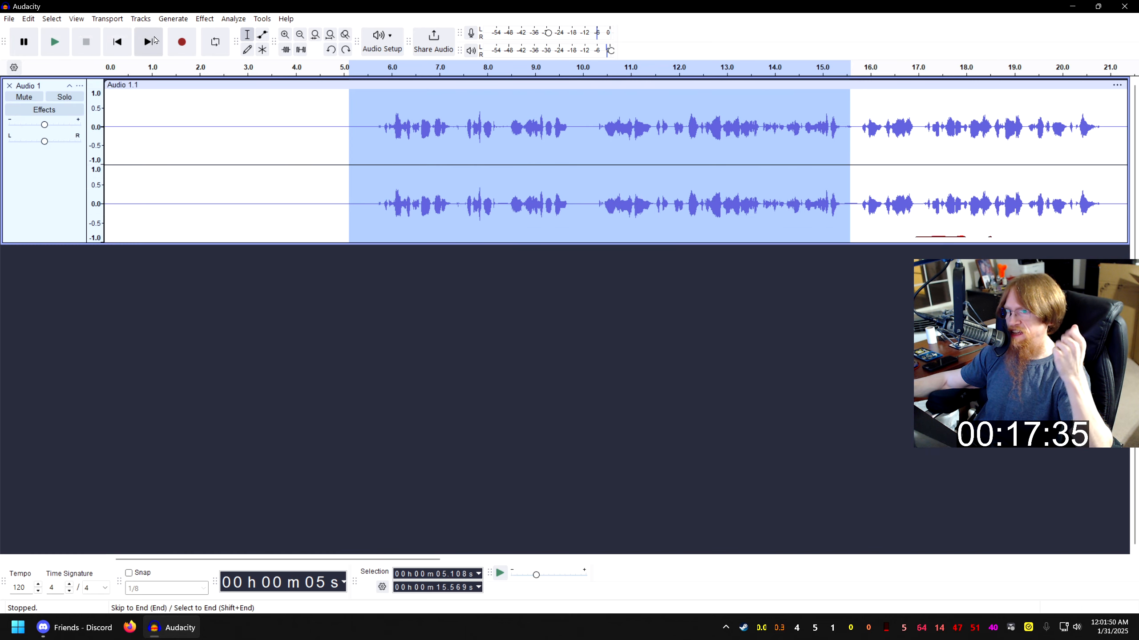
Apply Noise Reduction at 48 dB to the selected speech passage before amplifying it.
left_click(205, 18)
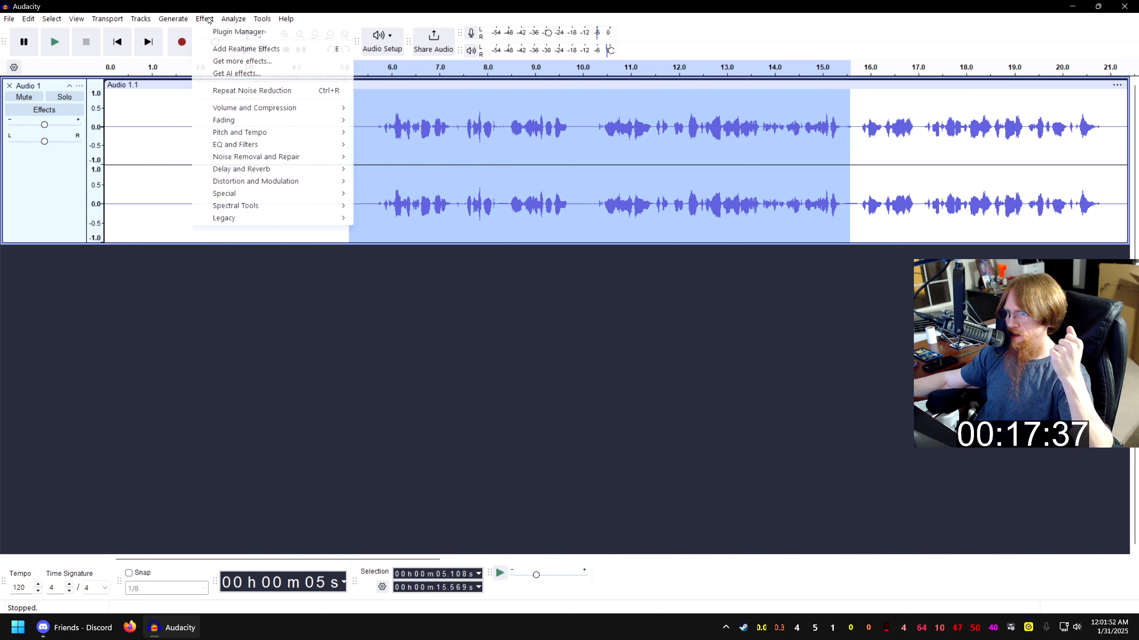
mouse_move(255, 161)
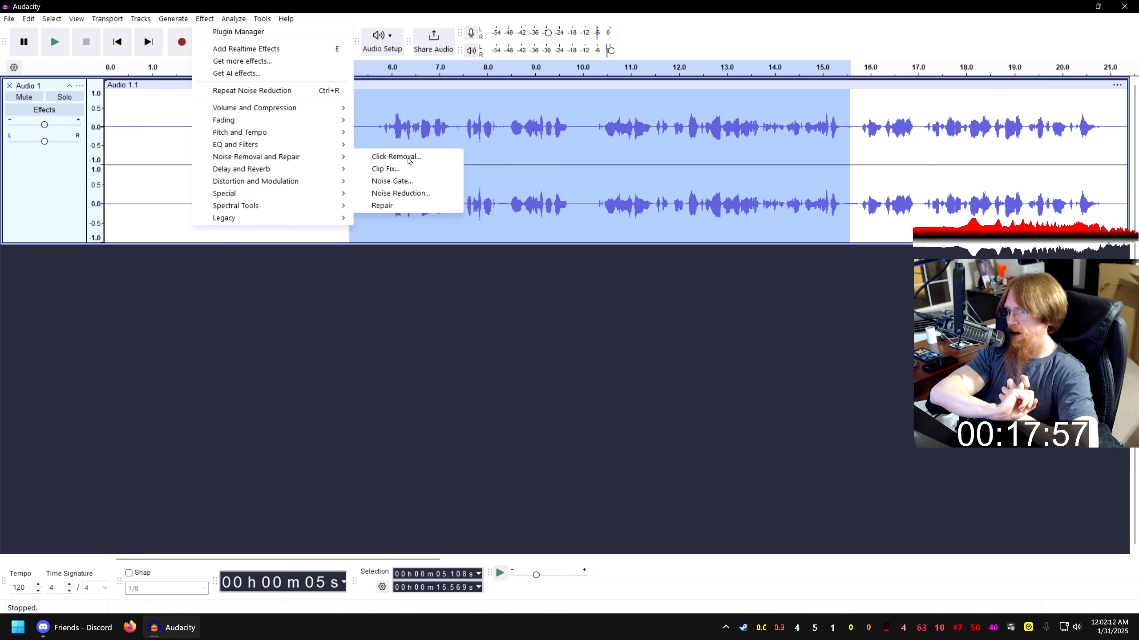
left_click(407, 193)
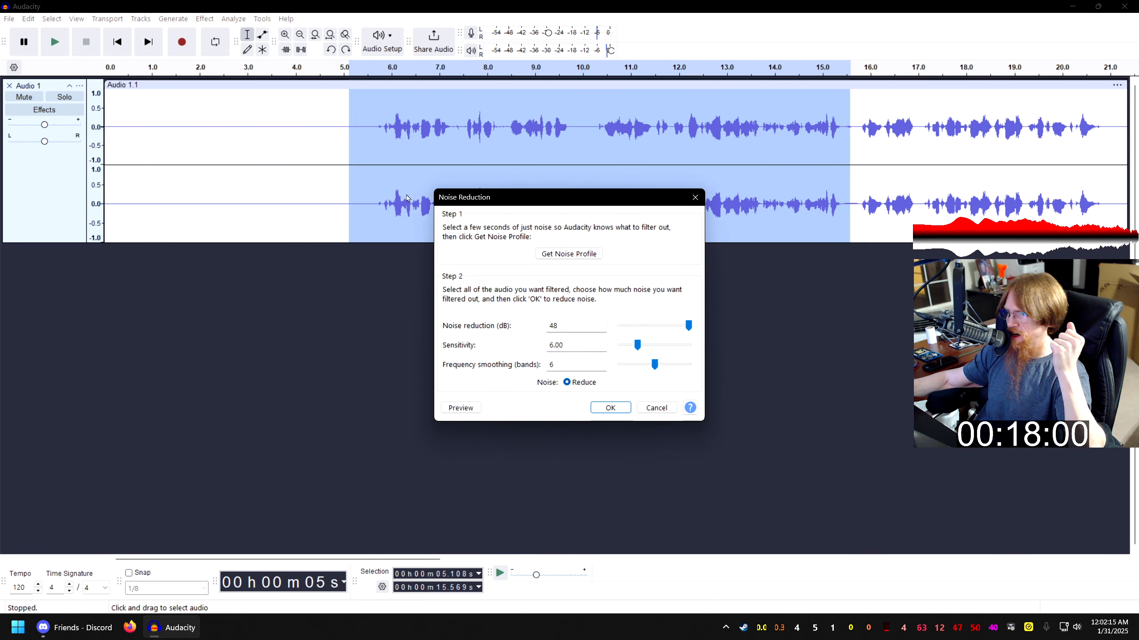
left_click(614, 409)
Amplify the noise-reduced speech passage by 7.088 dB.
left_click(211, 20)
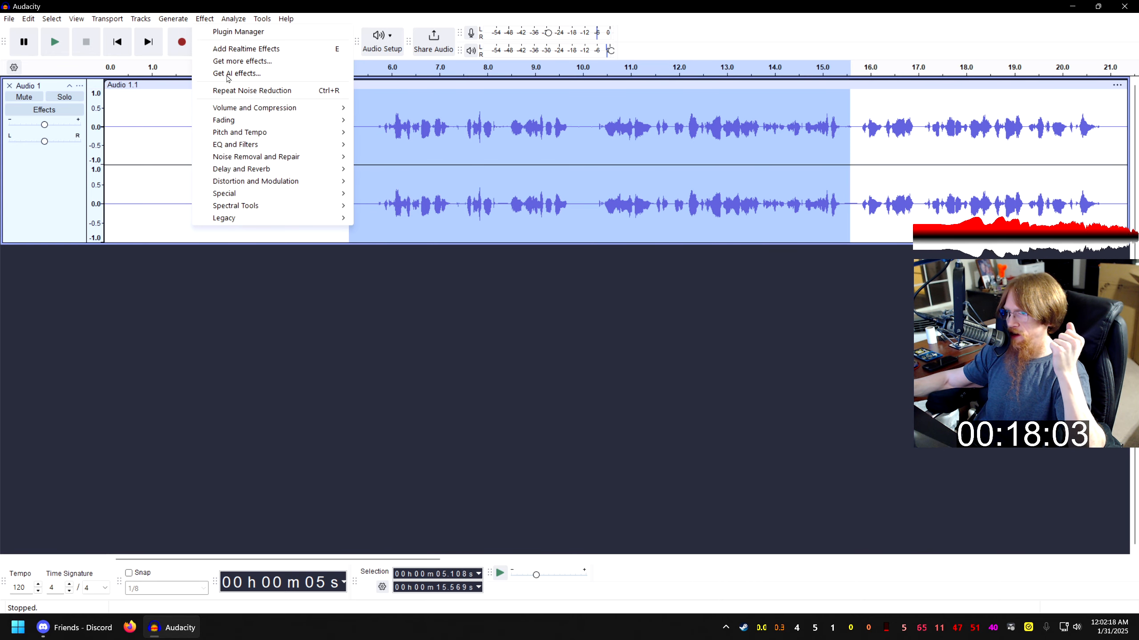
mouse_move(247, 109)
left_click(395, 109)
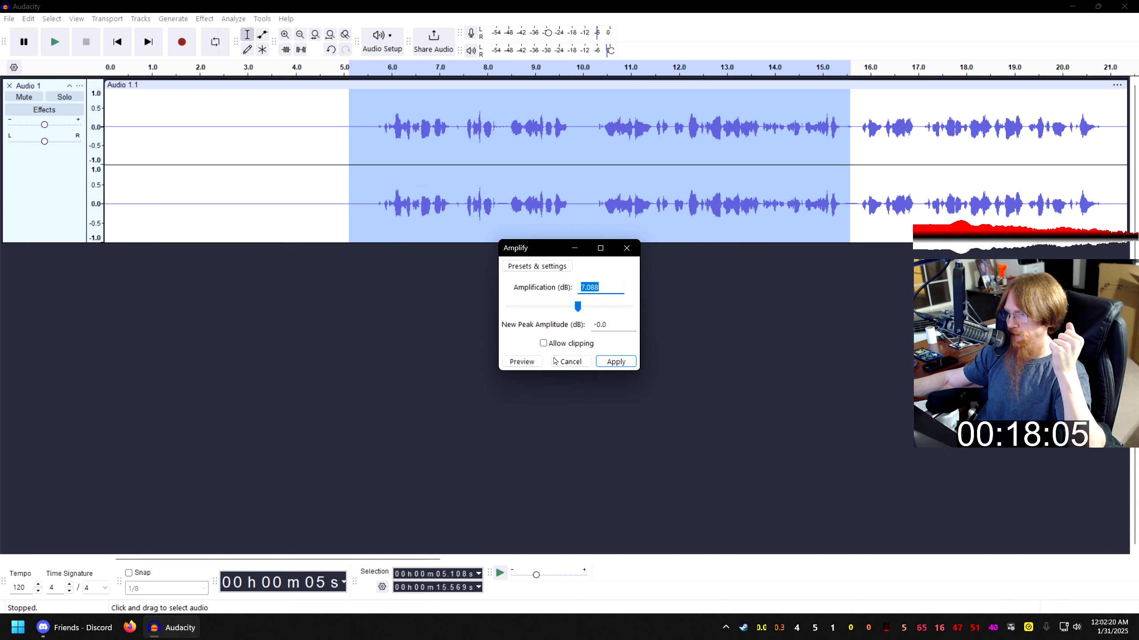
left_click(615, 361)
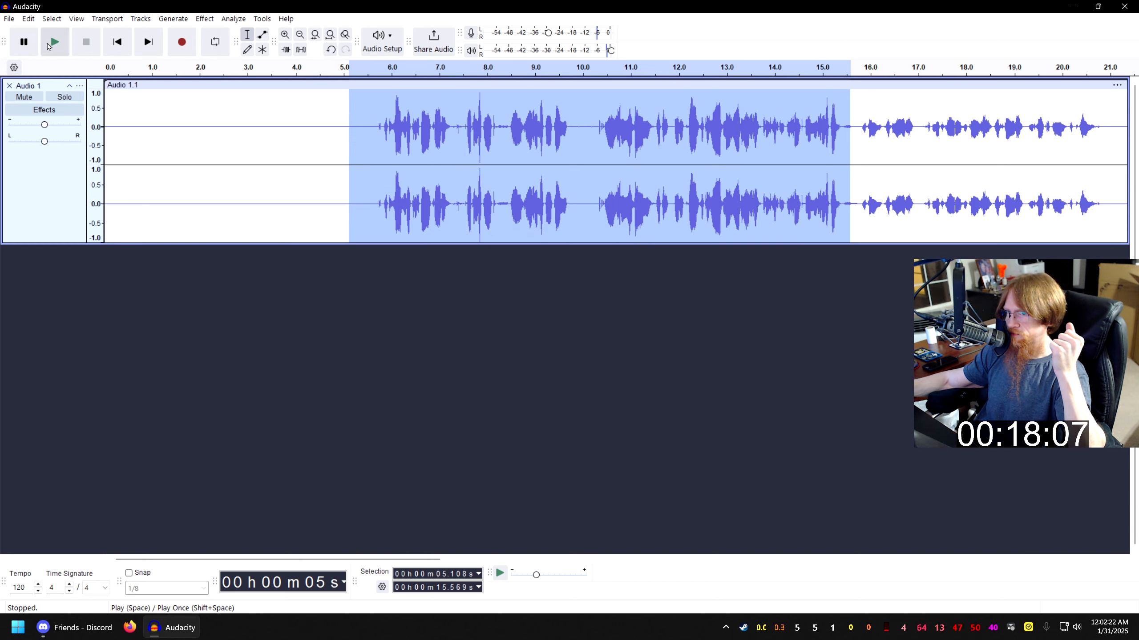
Play back the noise-reduced and amplified speech passage, and undo the amplification.
left_click(49, 46)
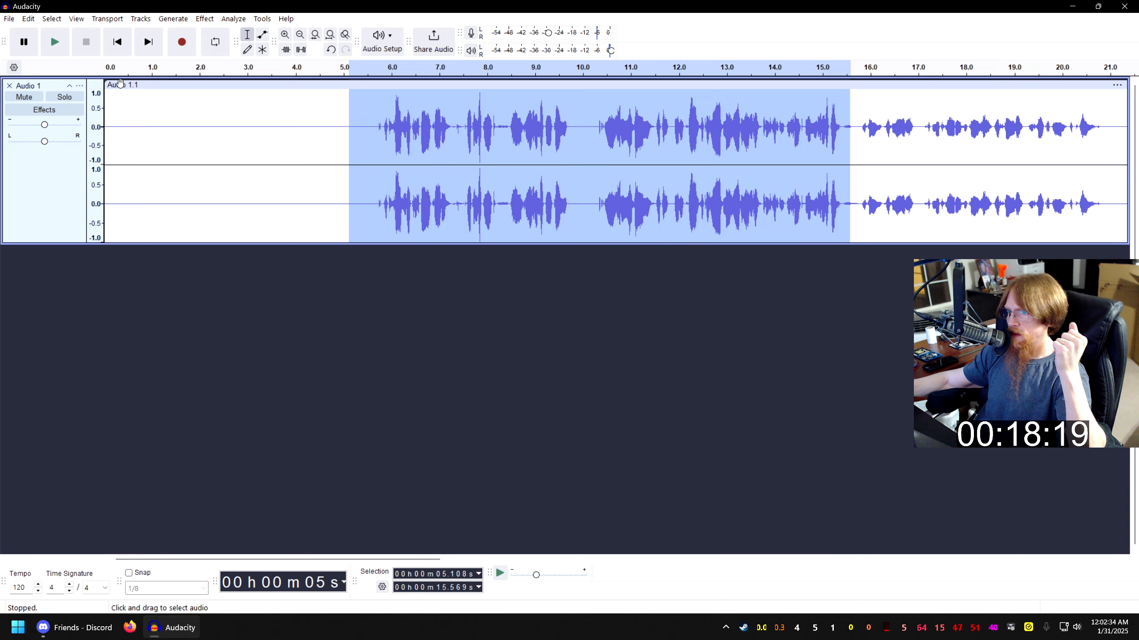
left_click(29, 19)
left_click(31, 21)
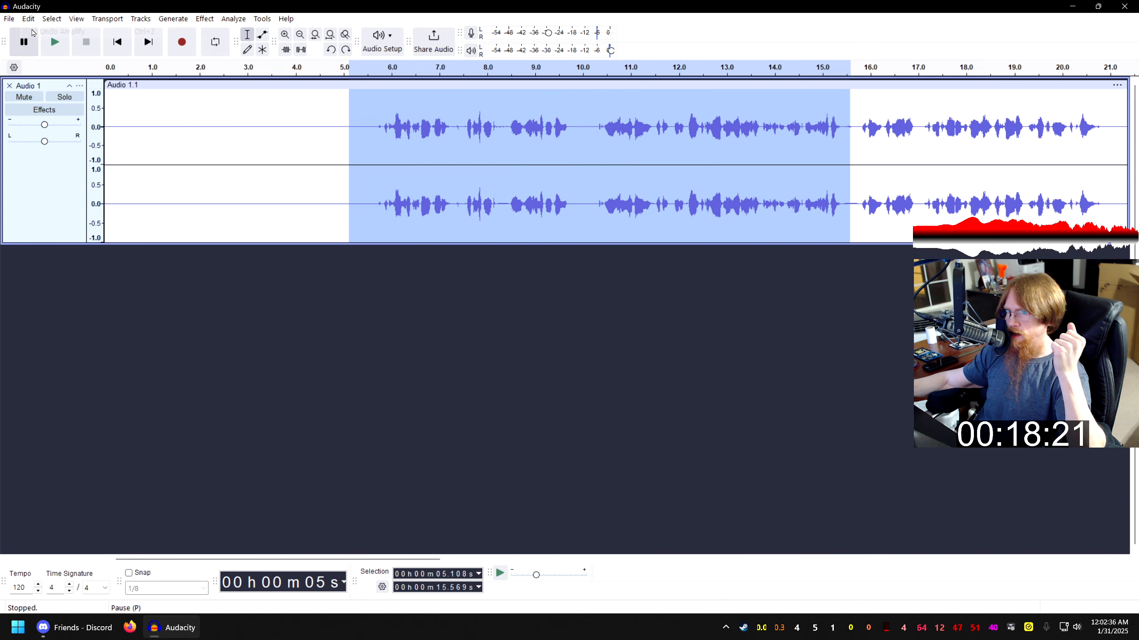
left_click(32, 20)
key("Escape")
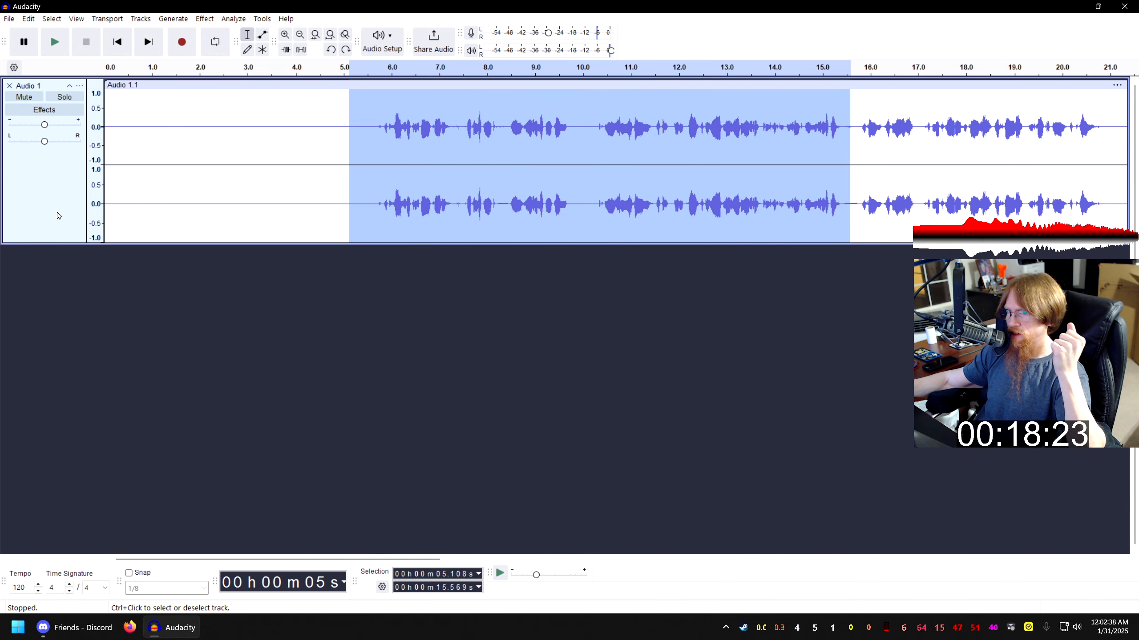
Select the whole track and apply Noise Reduction with 48 dB reduction, sensitivity 6.00 and 6 frequency smoothing bands.
key("ctrl+a")
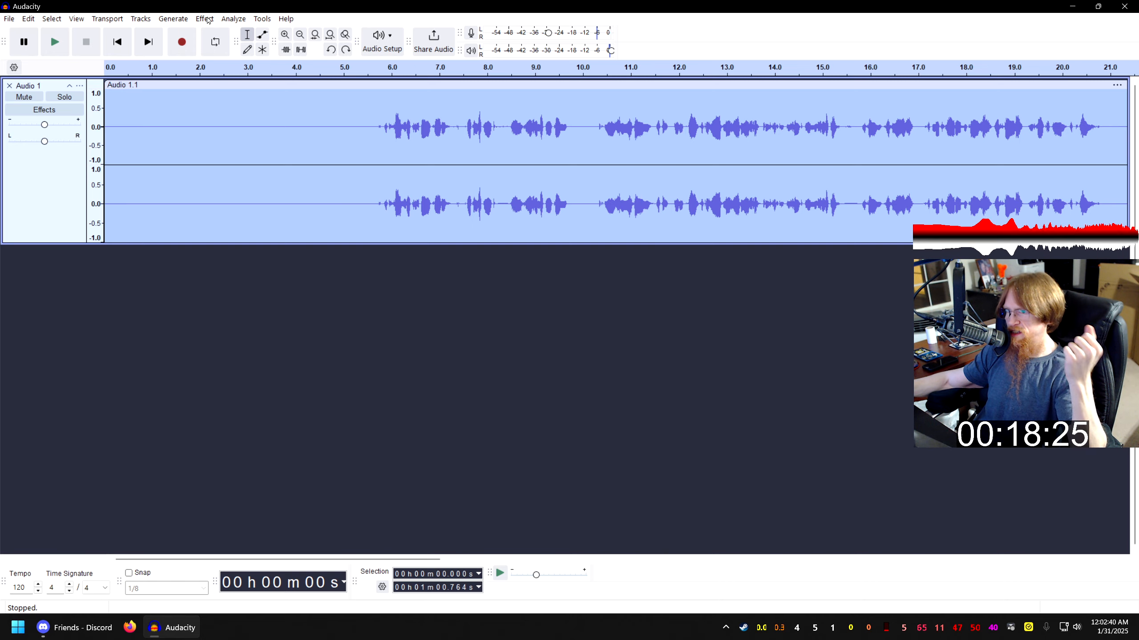
left_click(209, 19)
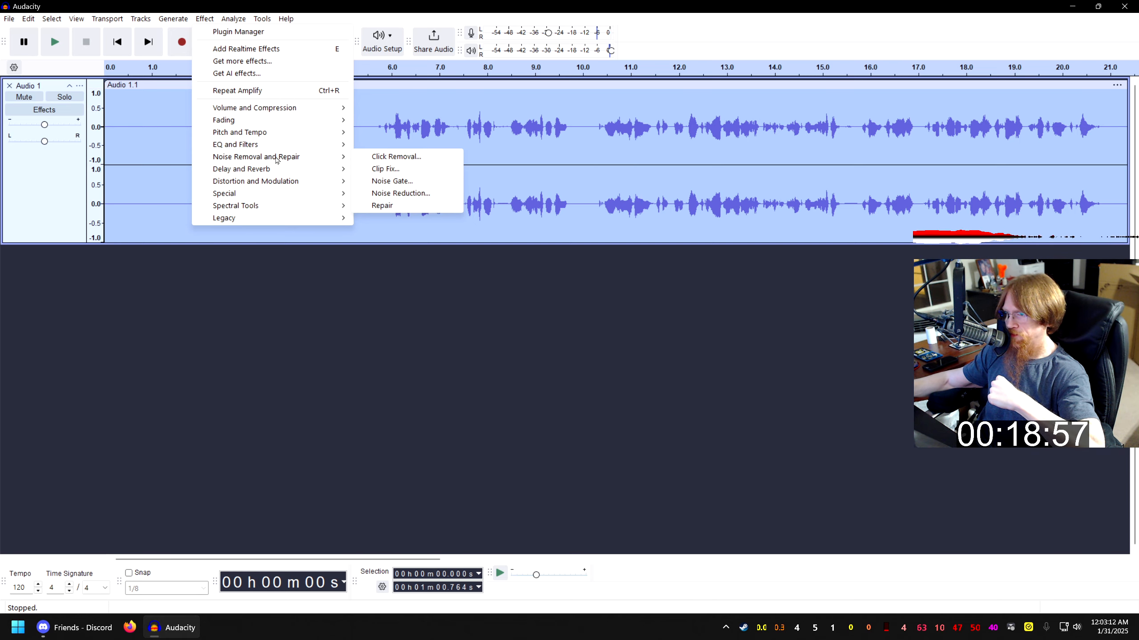
left_click(413, 195)
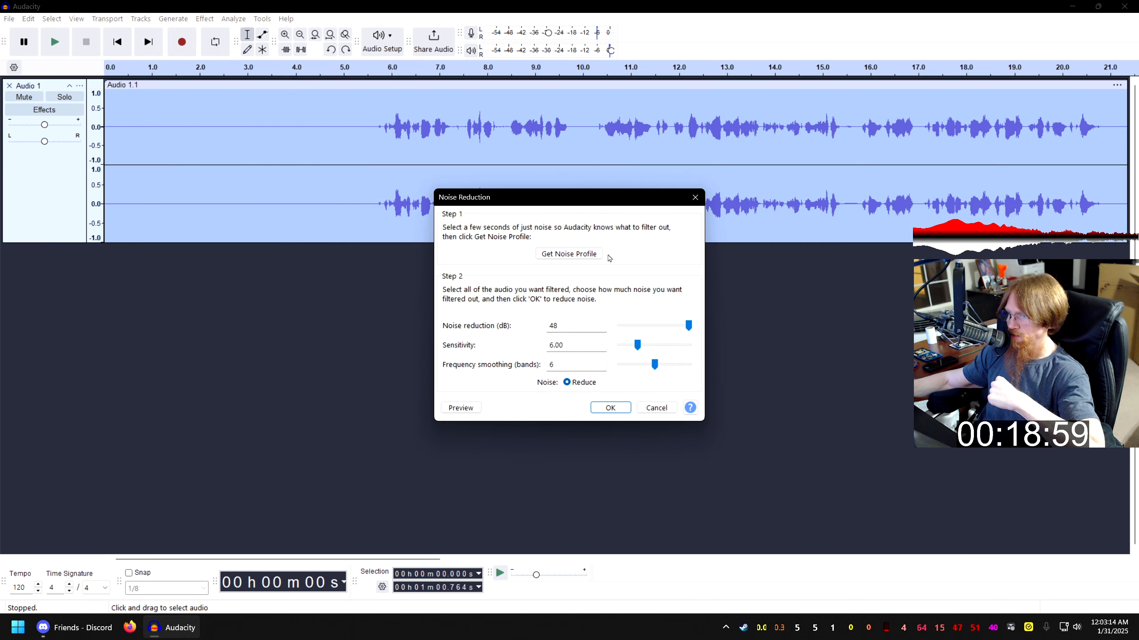
left_click(610, 407)
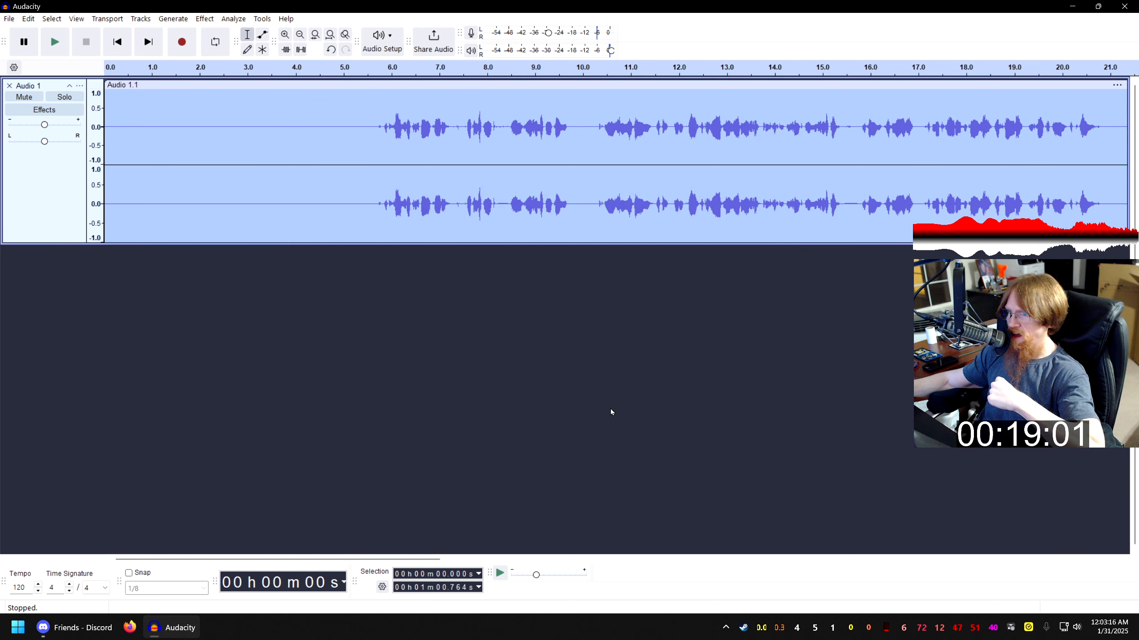
left_click(203, 20)
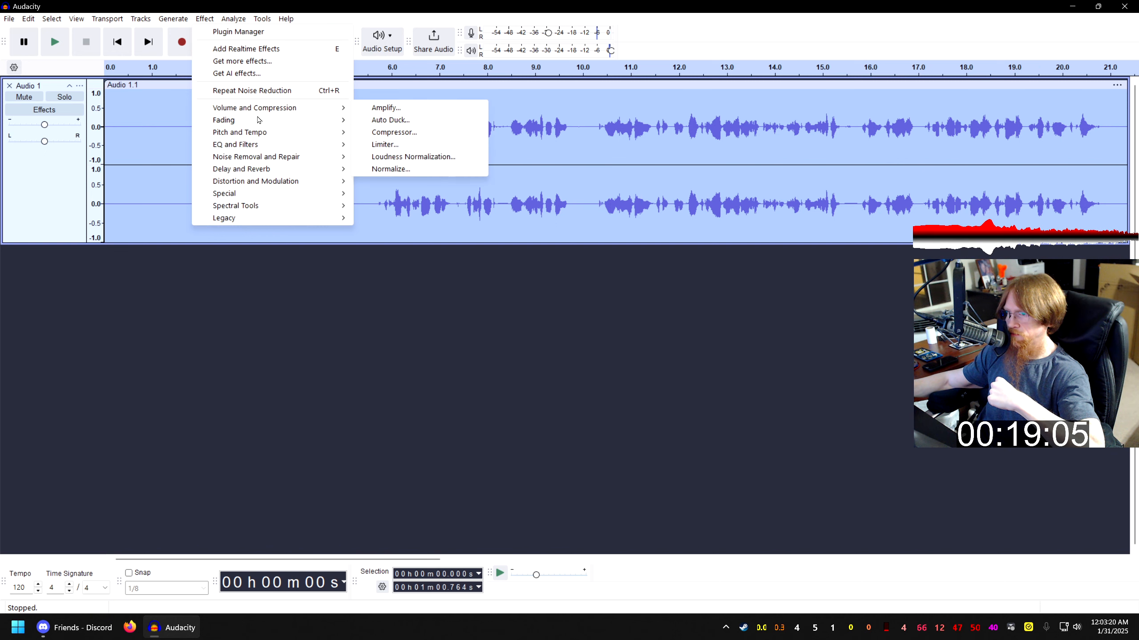
mouse_move(312, 107)
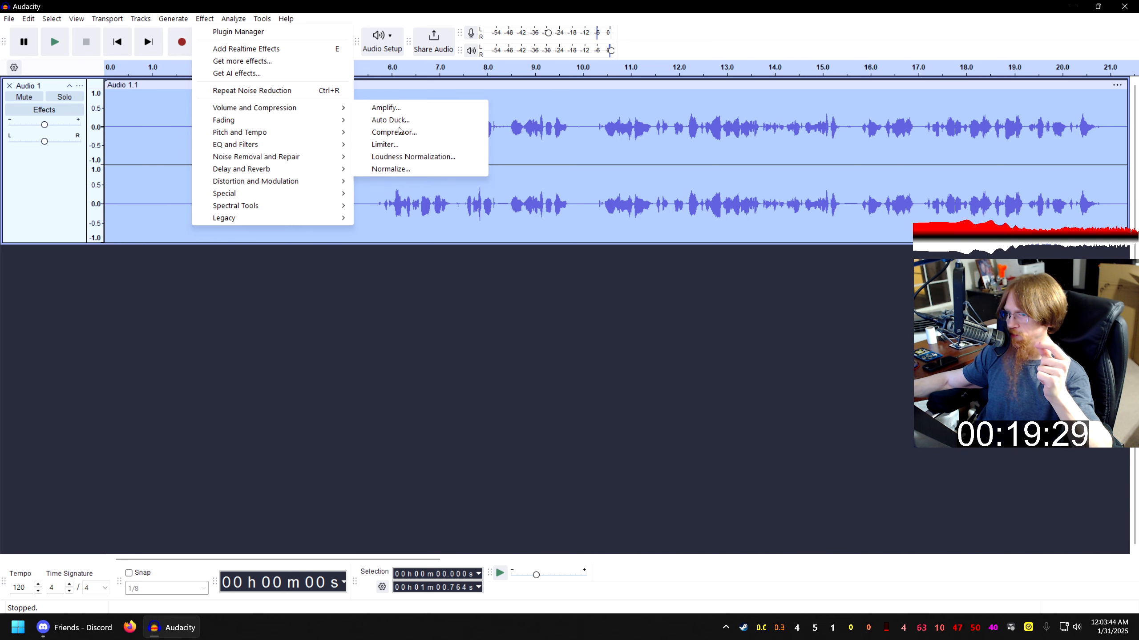
mouse_move(278, 223)
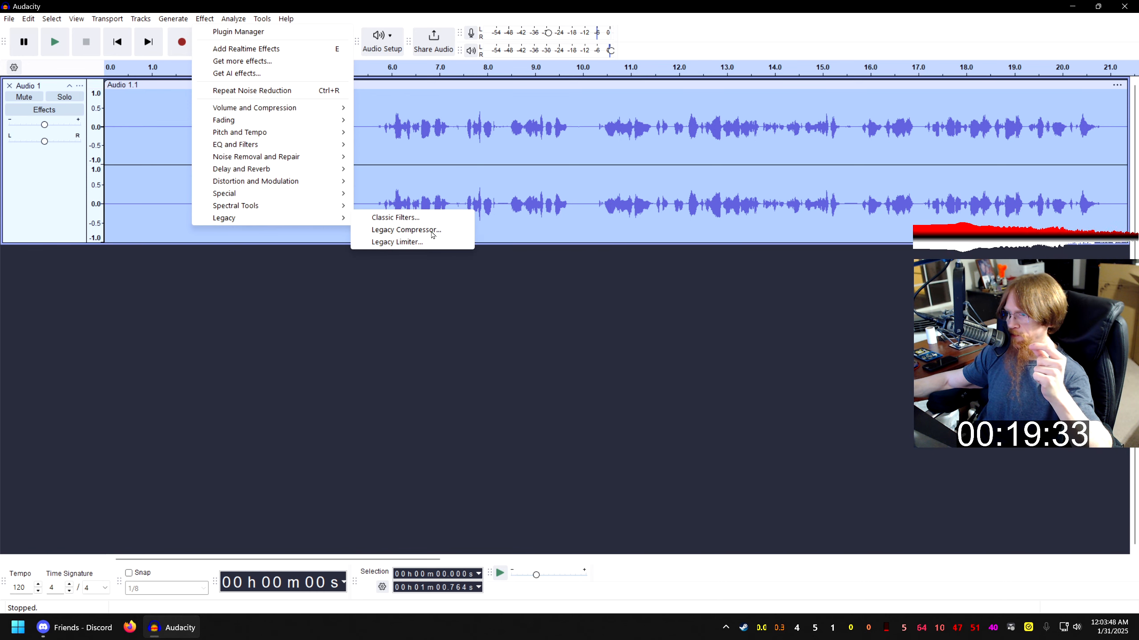
left_click(204, 19)
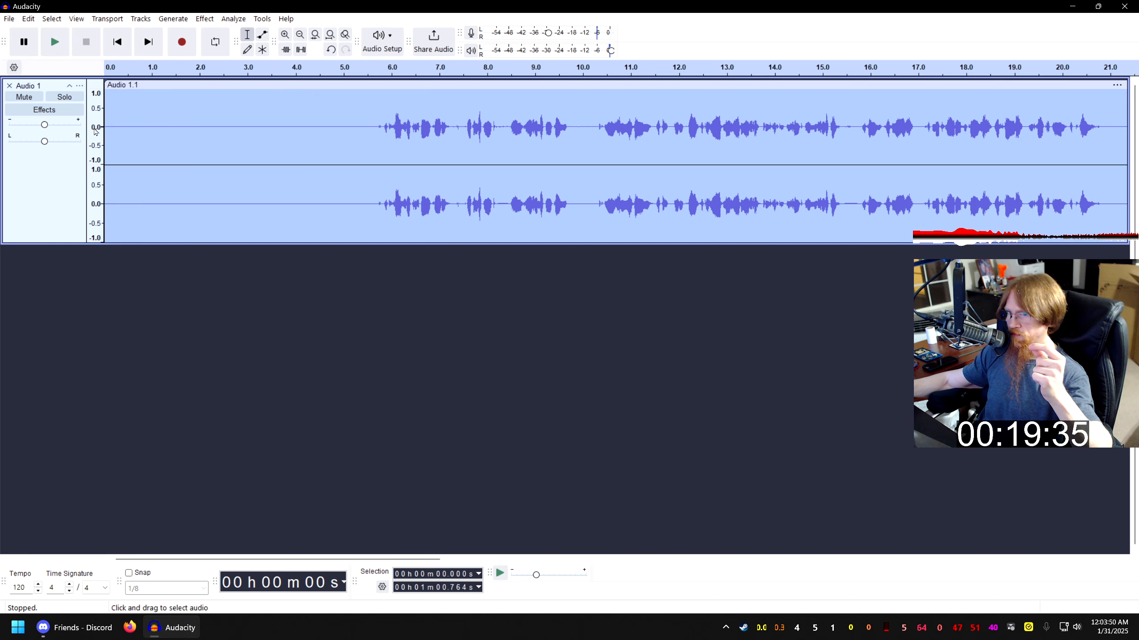
Duplicate the whole noise-reduced stereo track so two identical copies can be processed differently.
right_click(55, 197)
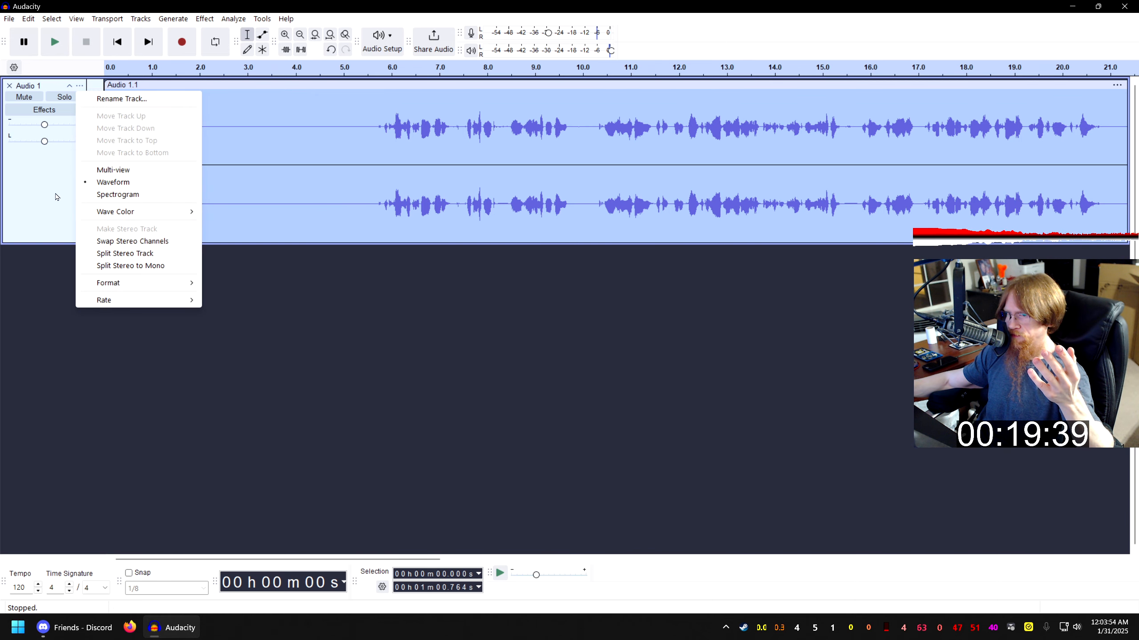
left_click(56, 197)
right_click(63, 191)
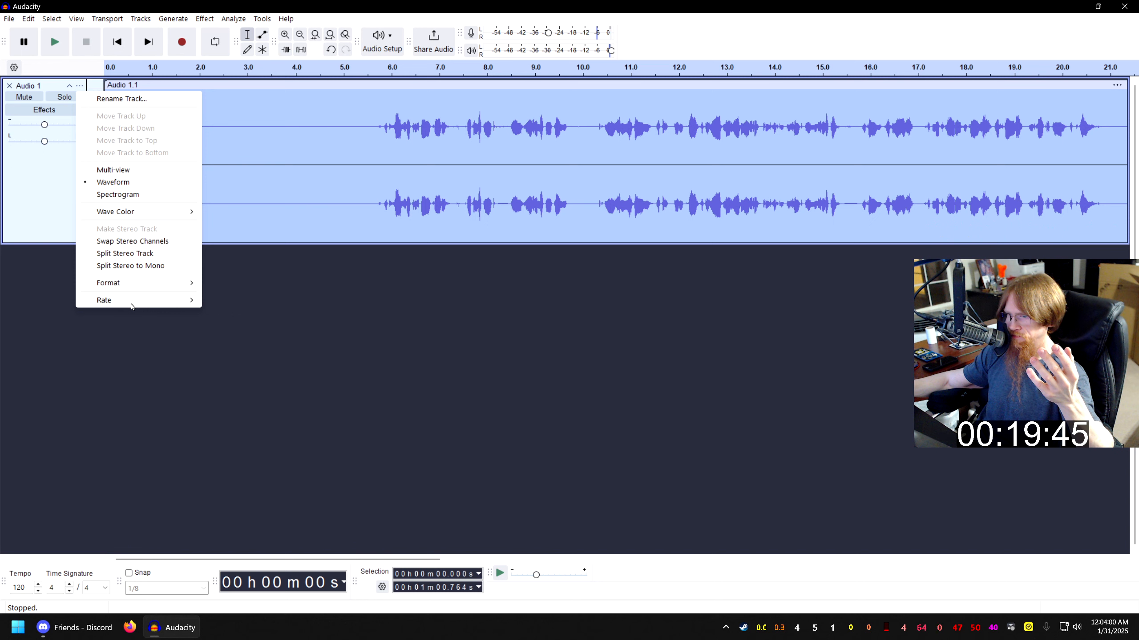
mouse_move(131, 307)
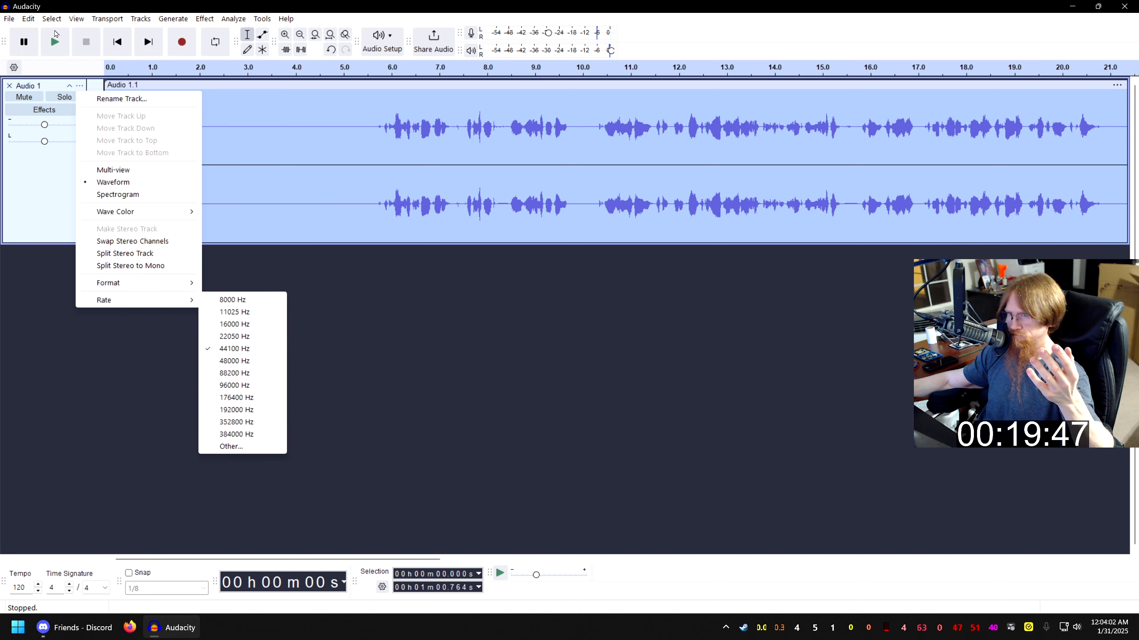
key("Escape")
left_click(35, 21)
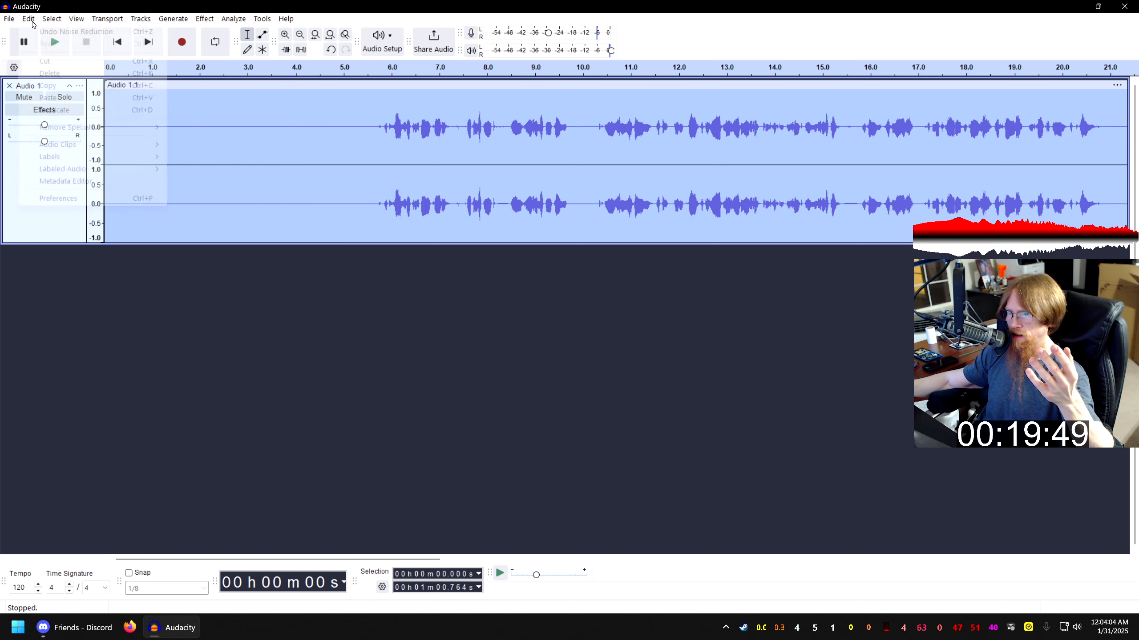
left_click(33, 21)
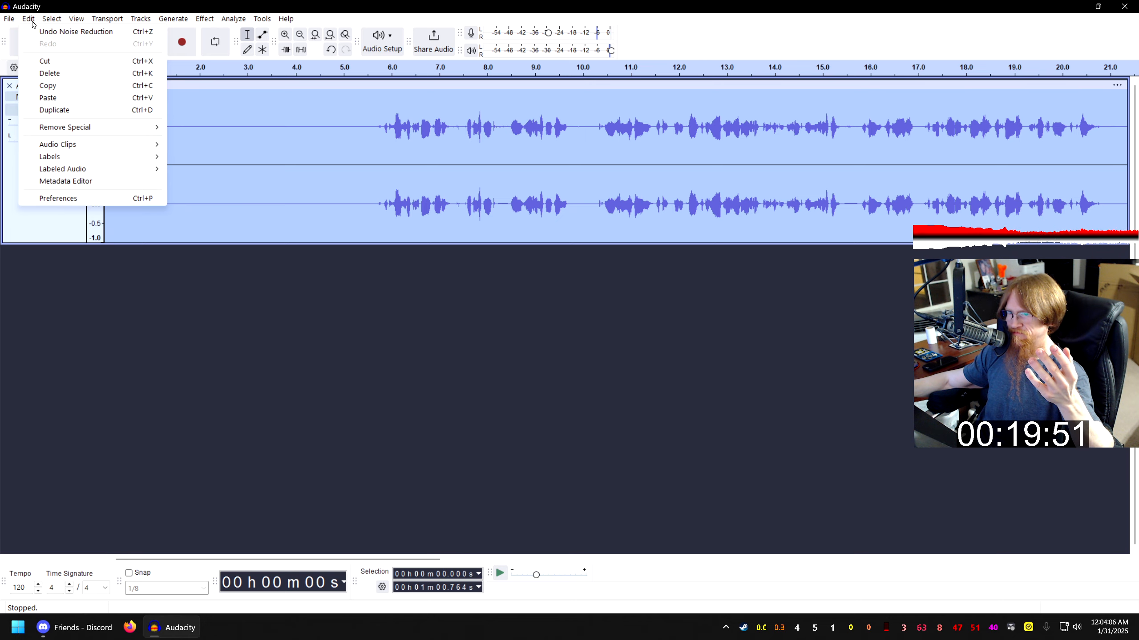
left_click(66, 112)
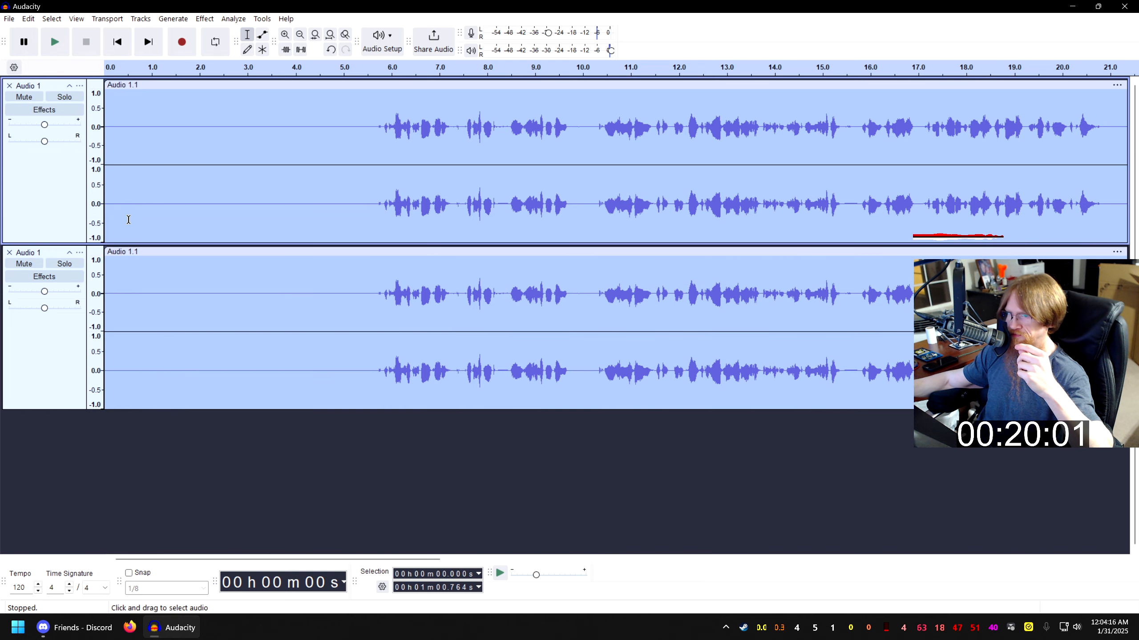
Select only the first track and apply the Compressor with the Podcast/Radio factory preset.
left_click(49, 193)
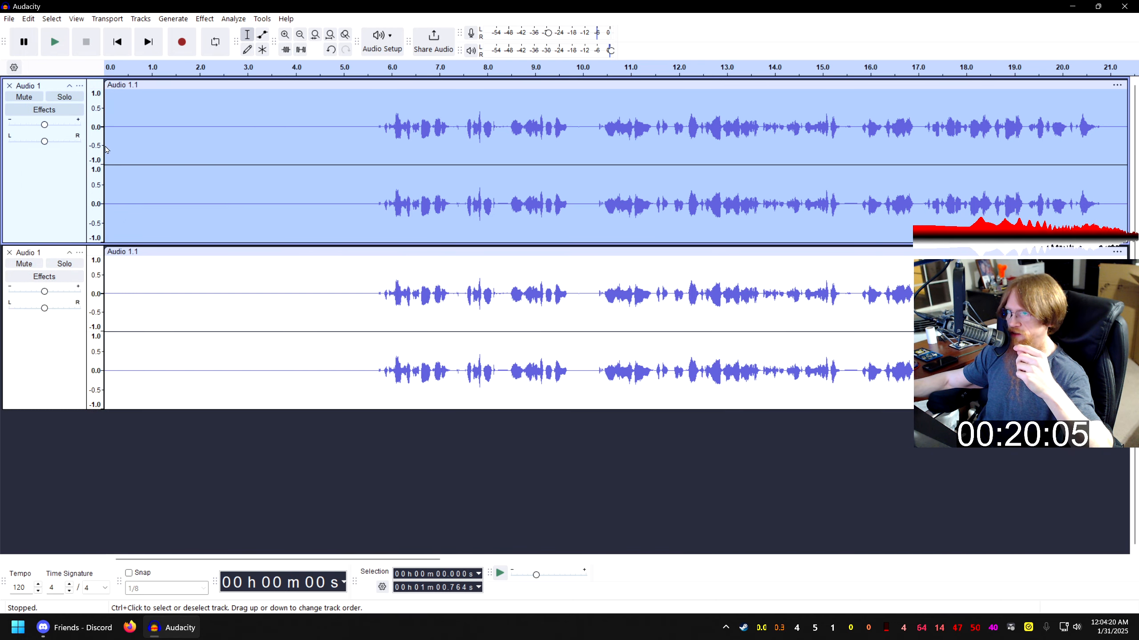
left_click(211, 19)
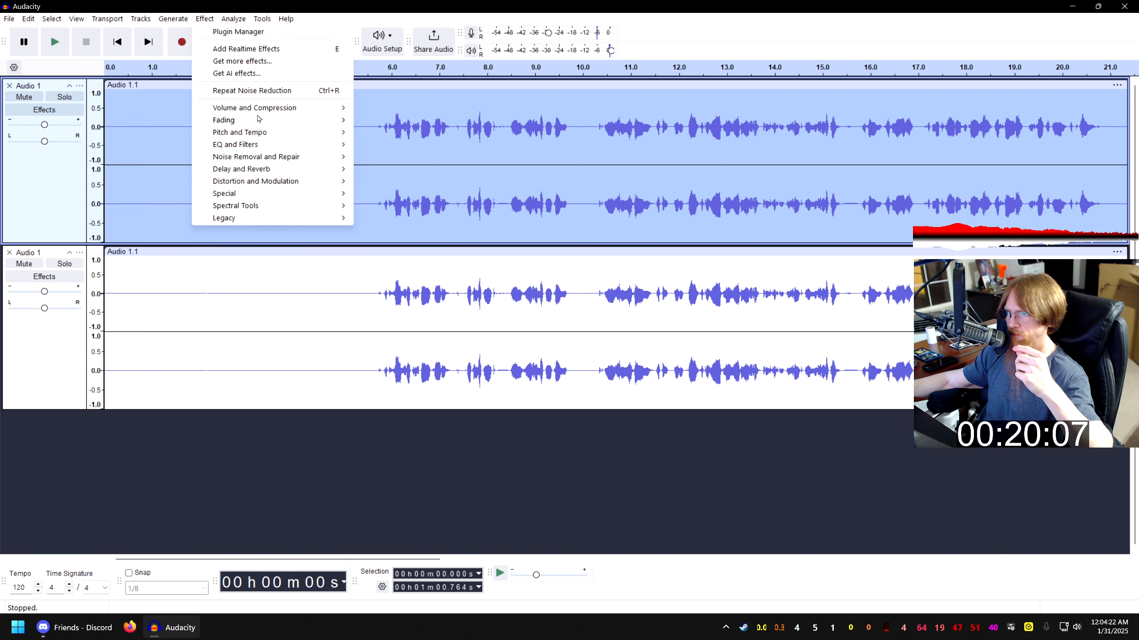
mouse_move(275, 107)
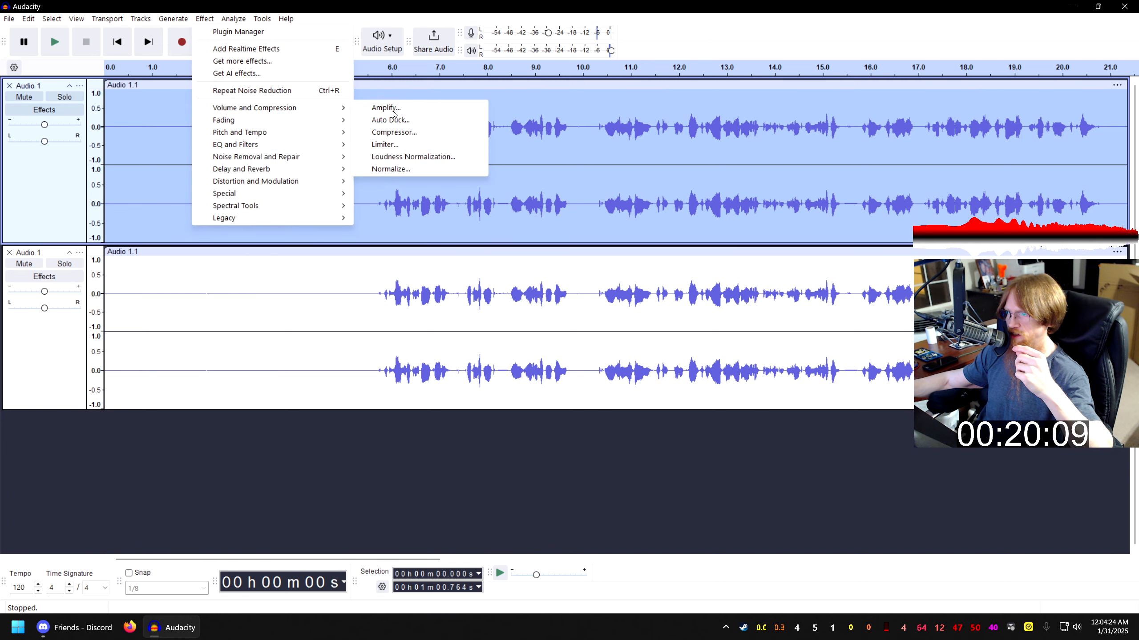
left_click(394, 132)
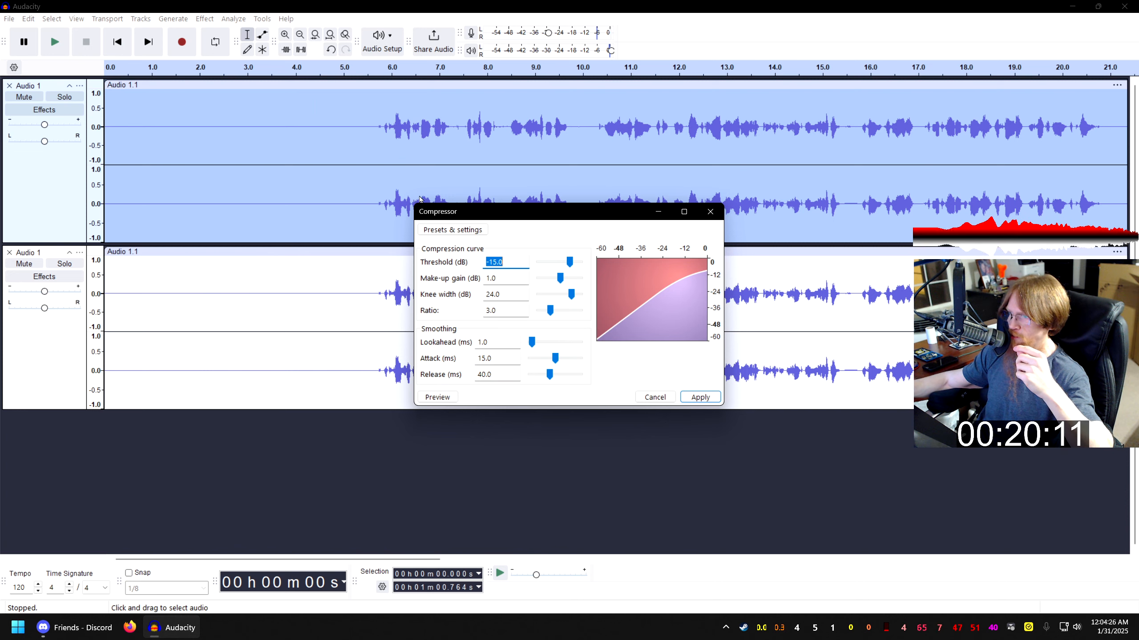
left_click(477, 231)
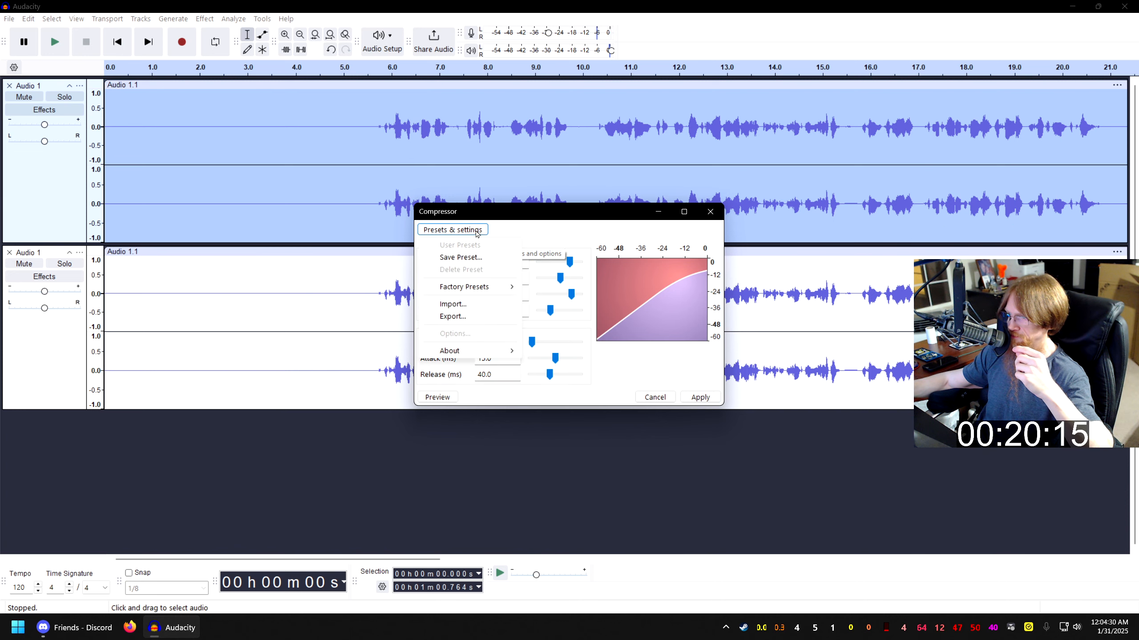
mouse_move(481, 291)
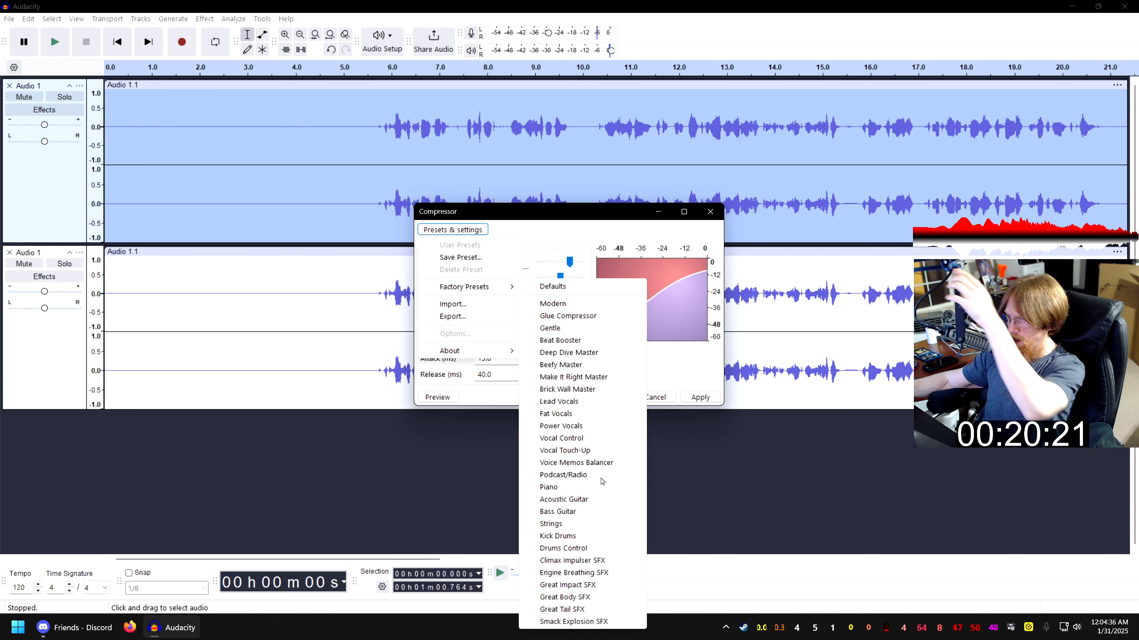
left_click(576, 479)
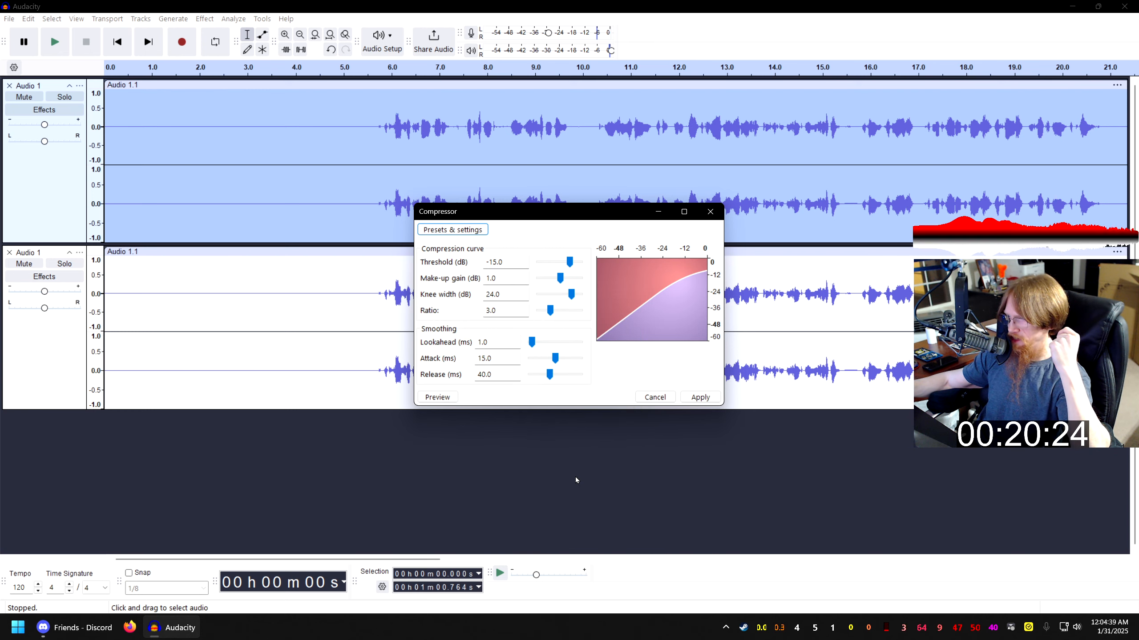
left_click(700, 396)
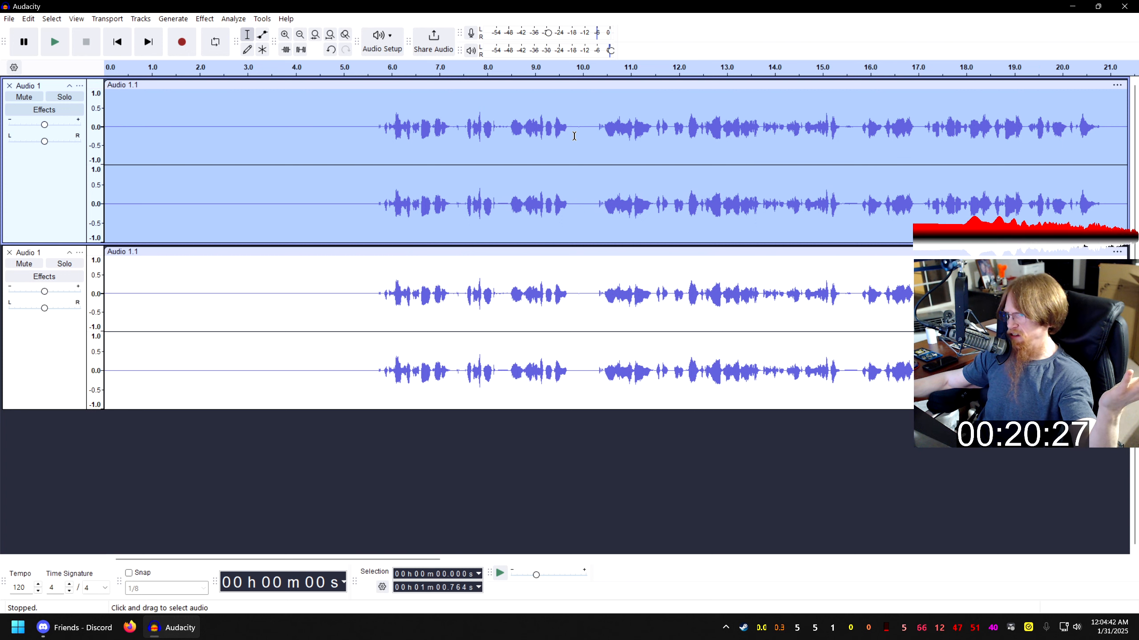
Apply the Legacy Compressor to the second track with threshold -12 dB, noise floor -40 dB, ratio 10:1, attack 0.20 and release 1.0 secs.
left_click(53, 362)
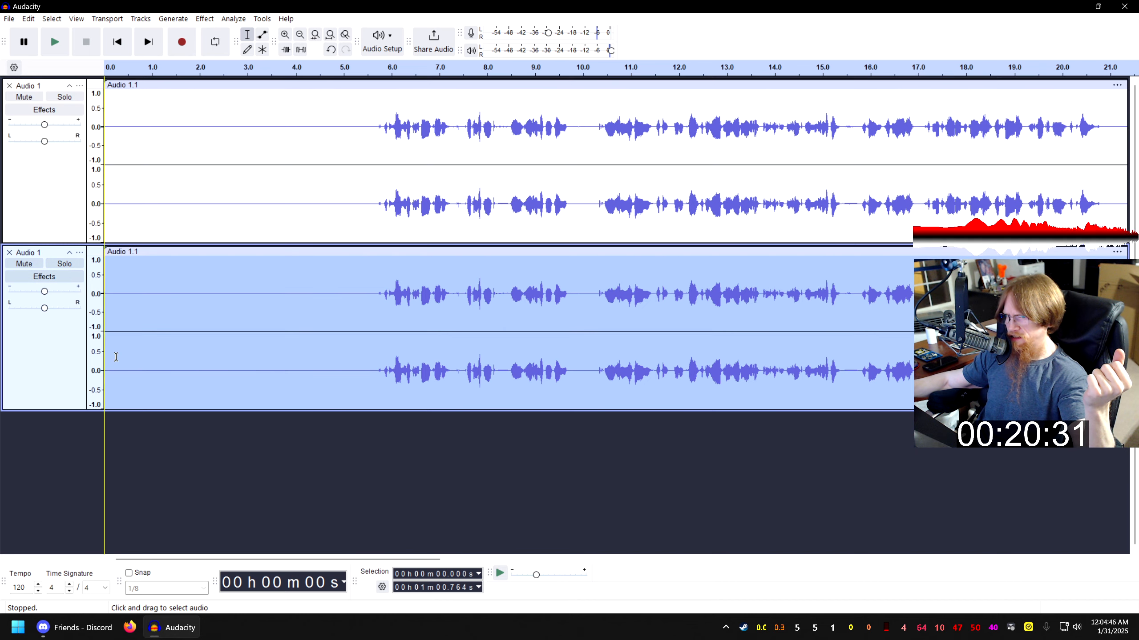
left_click(204, 19)
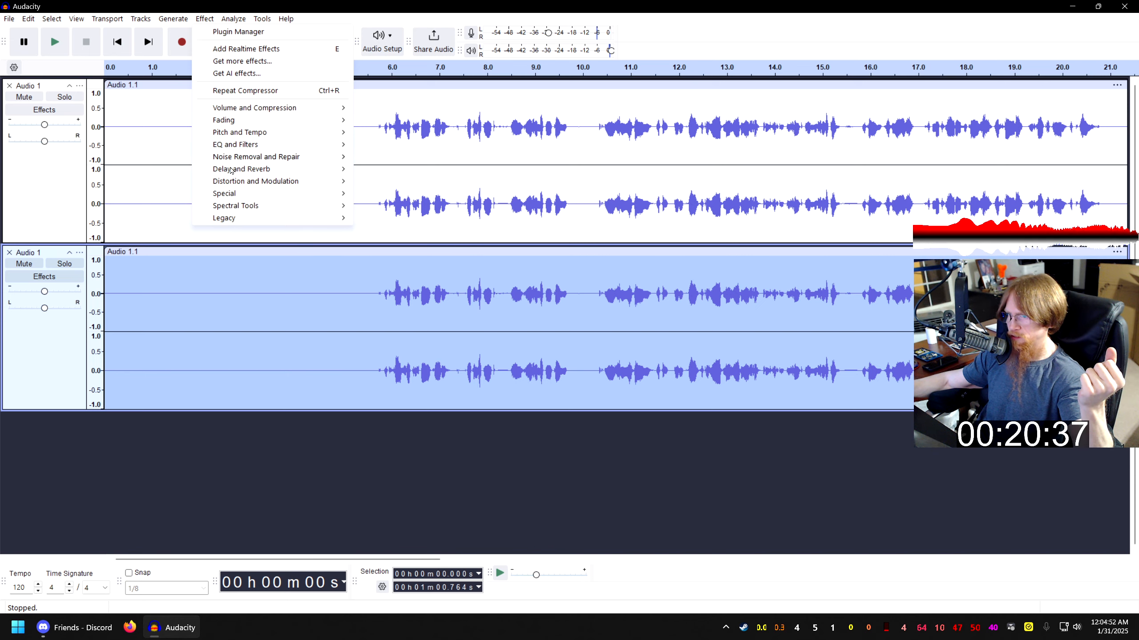
mouse_move(235, 220)
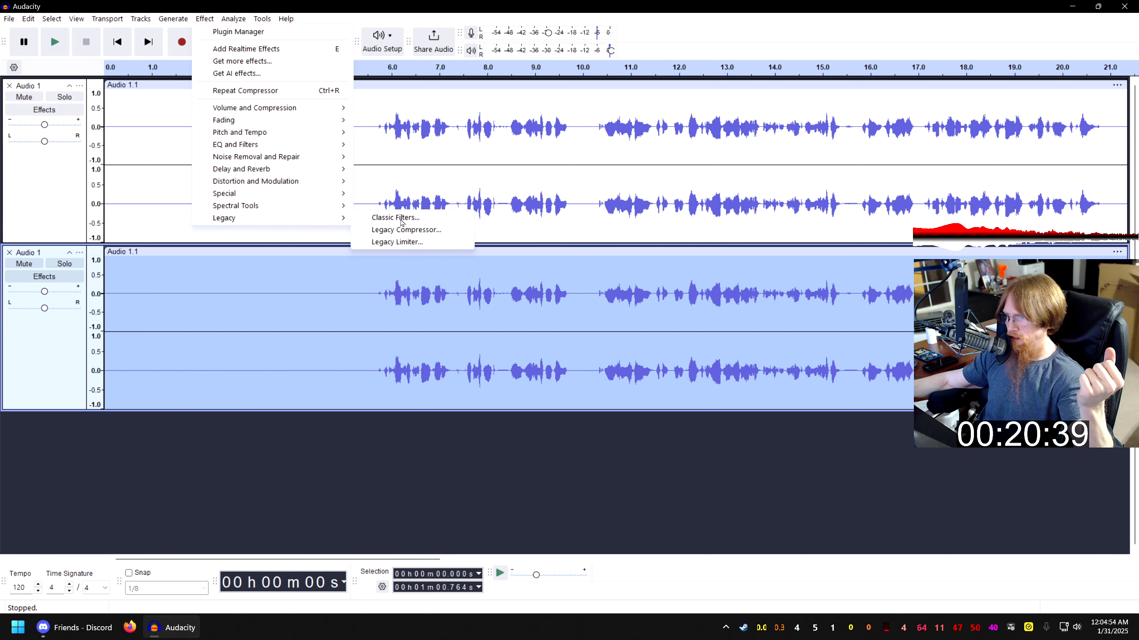
left_click(425, 232)
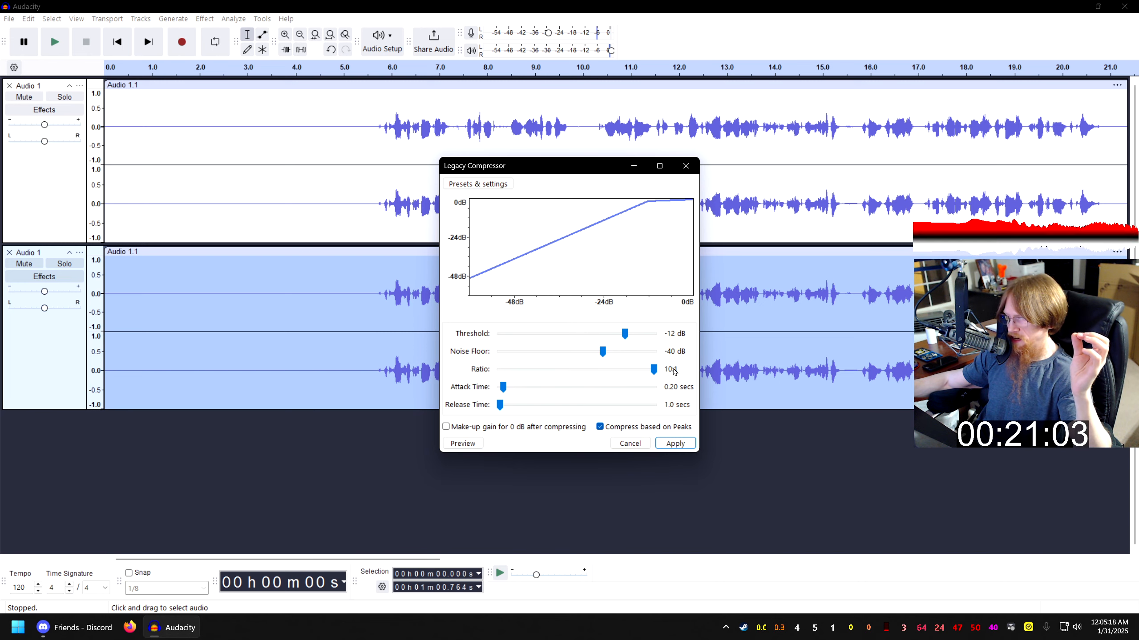
left_click(681, 444)
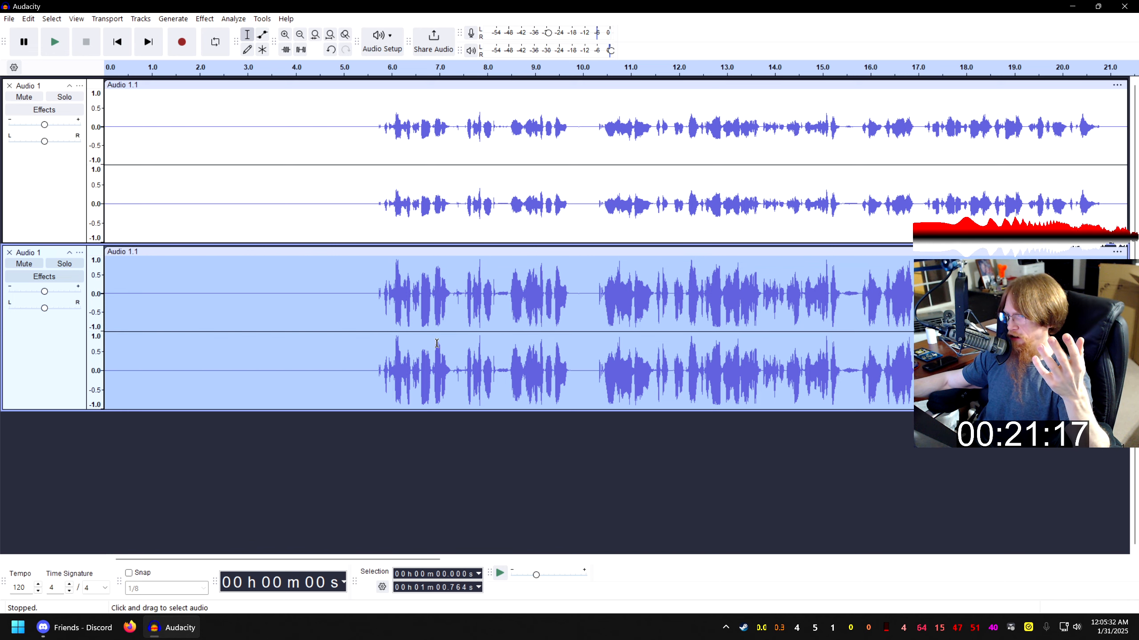
Solo the first track and play a few seconds of it from just before the speech, at about 5.6 s.
left_click(375, 128)
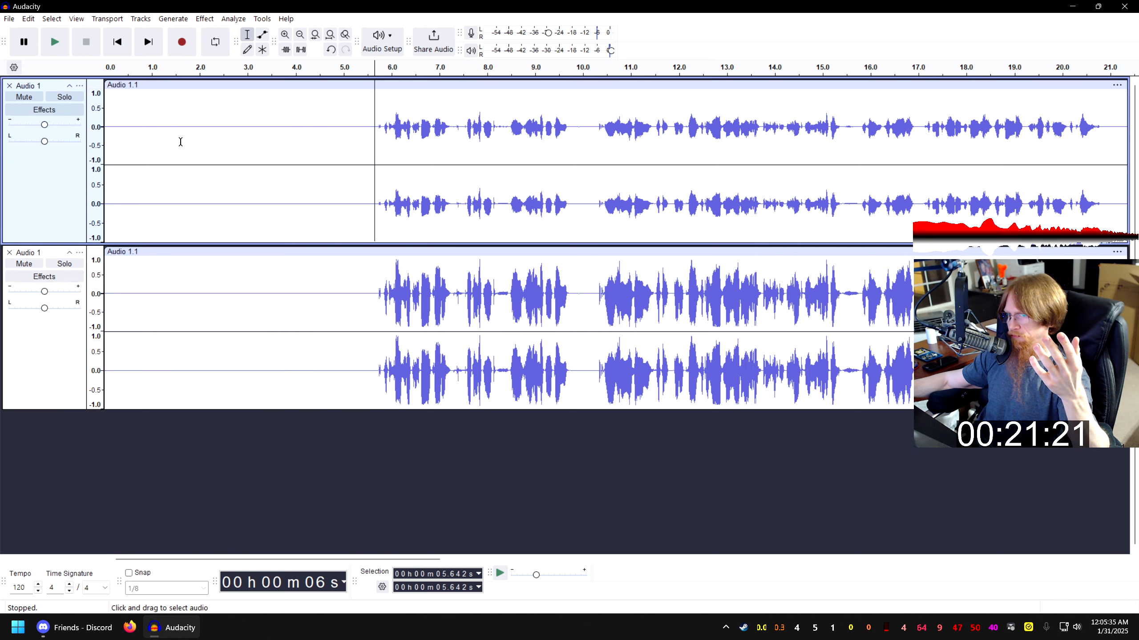
left_click(64, 97)
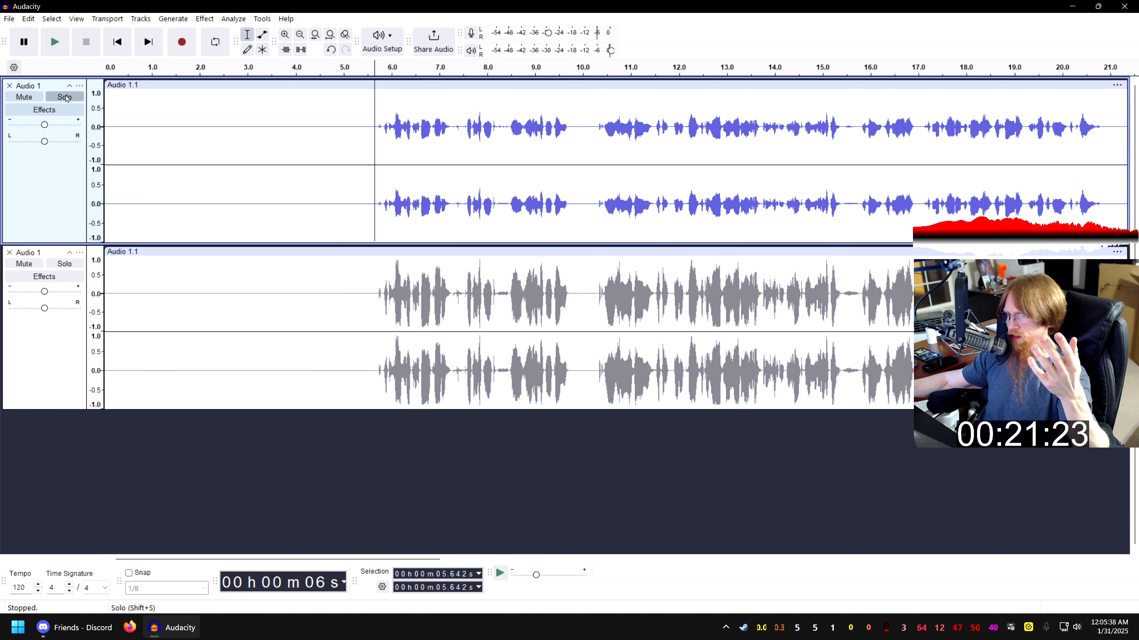
left_click(56, 42)
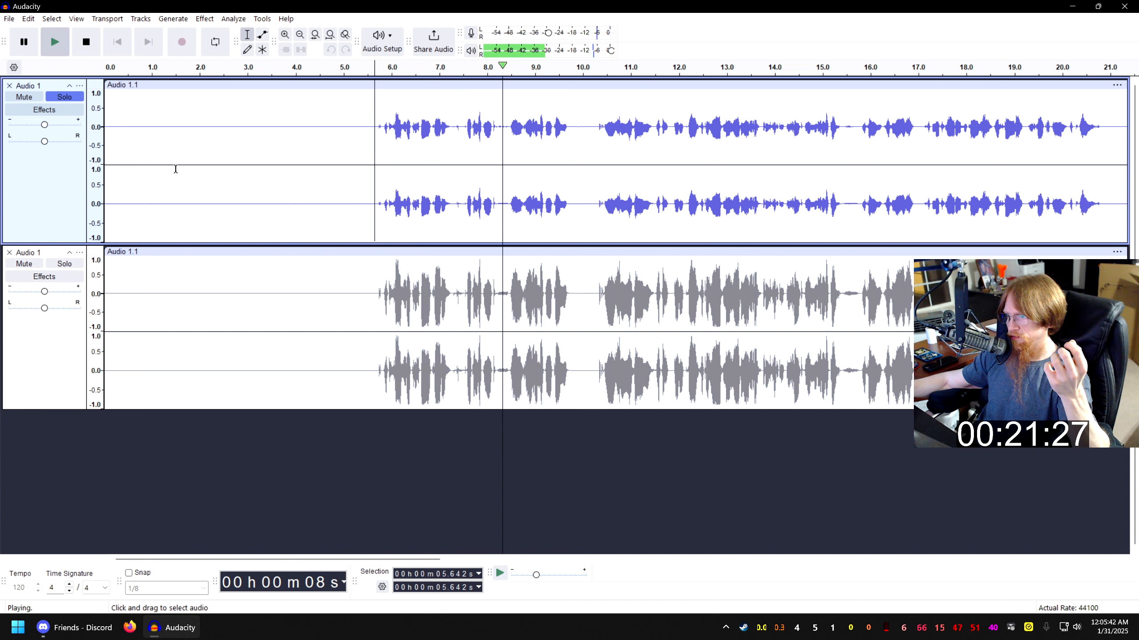
left_click(85, 41)
Solo the second track instead, play it from the same position for comparison, and turn its solo off.
left_click(64, 263)
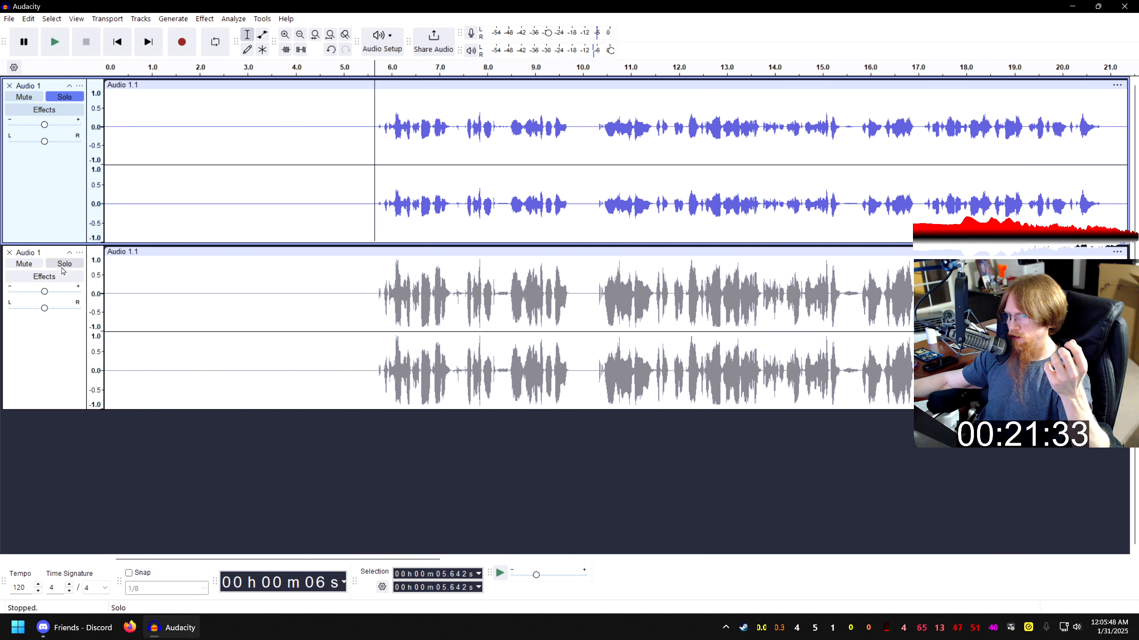
left_click(65, 97)
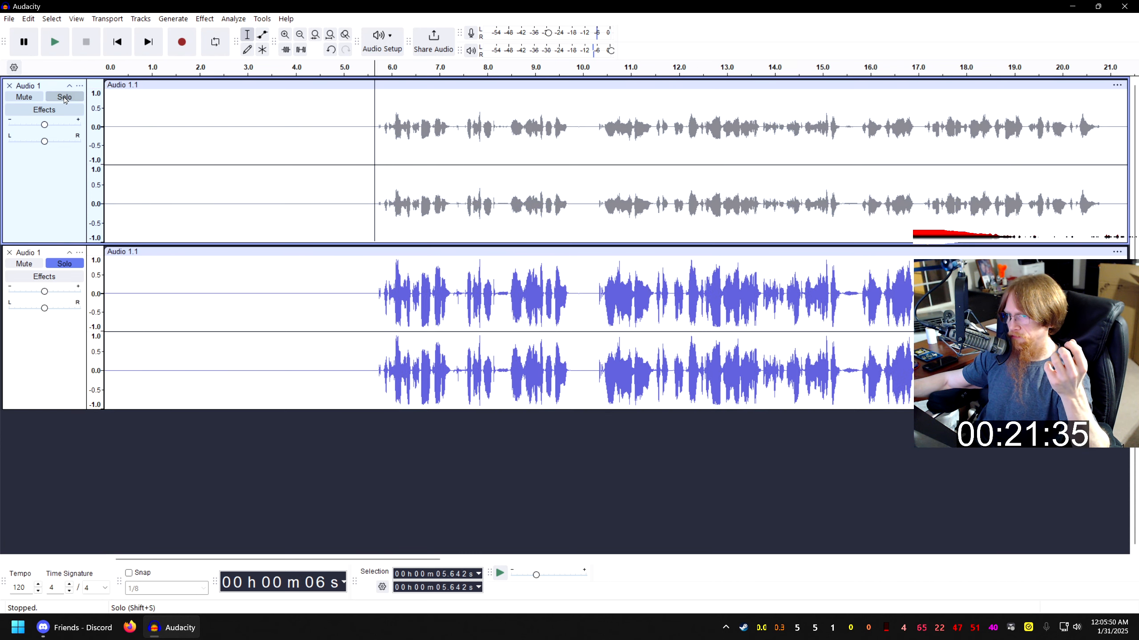
left_click(56, 42)
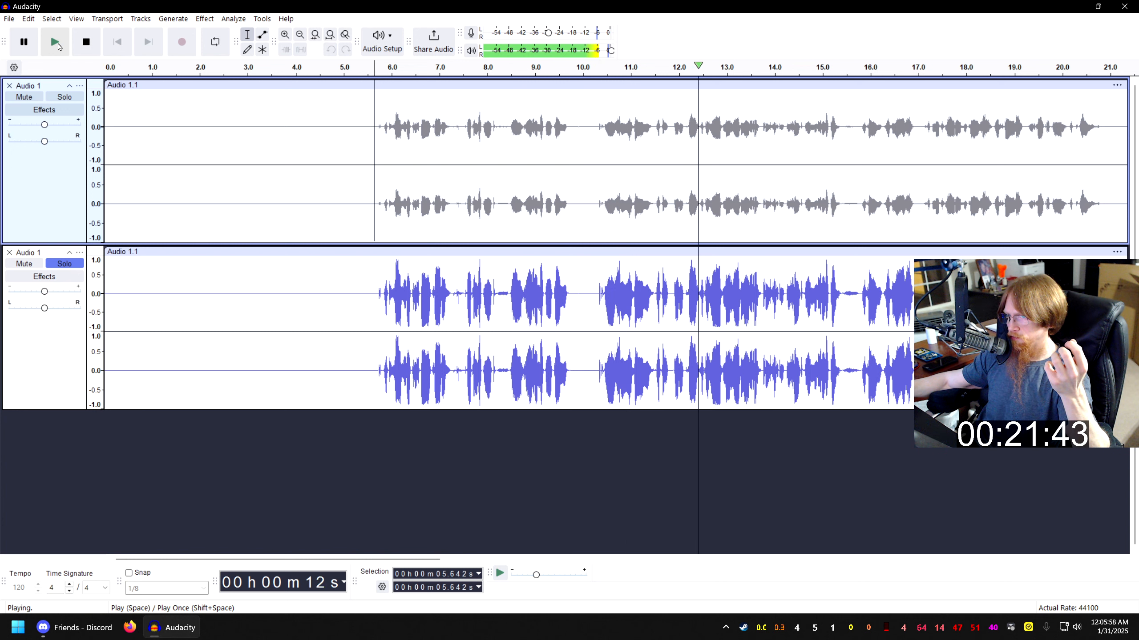
left_click(85, 42)
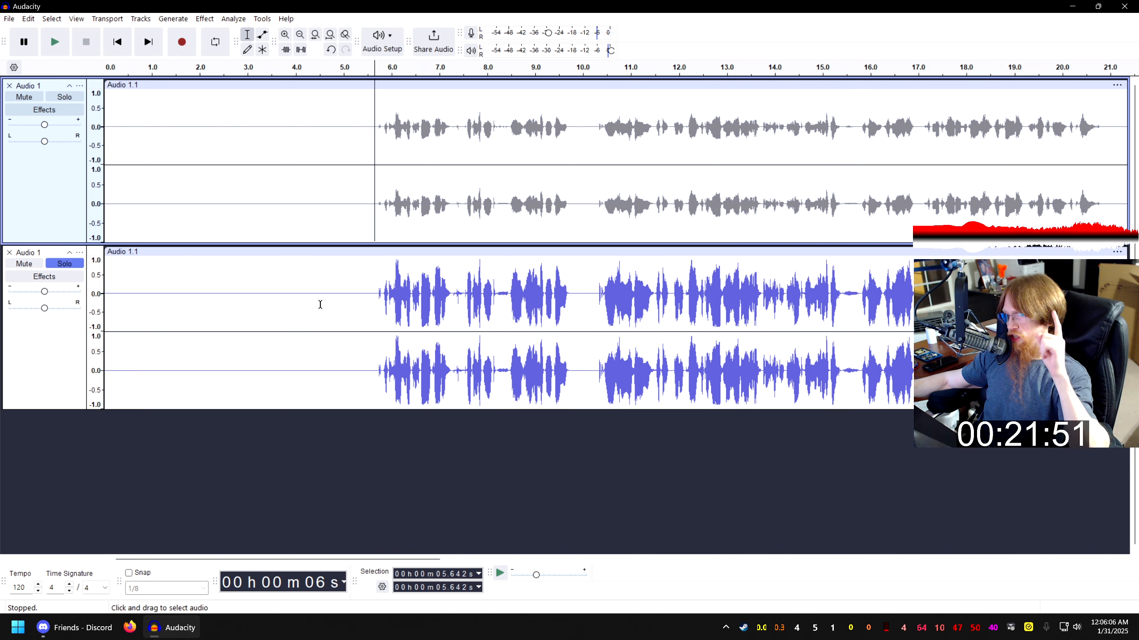
left_click(64, 264)
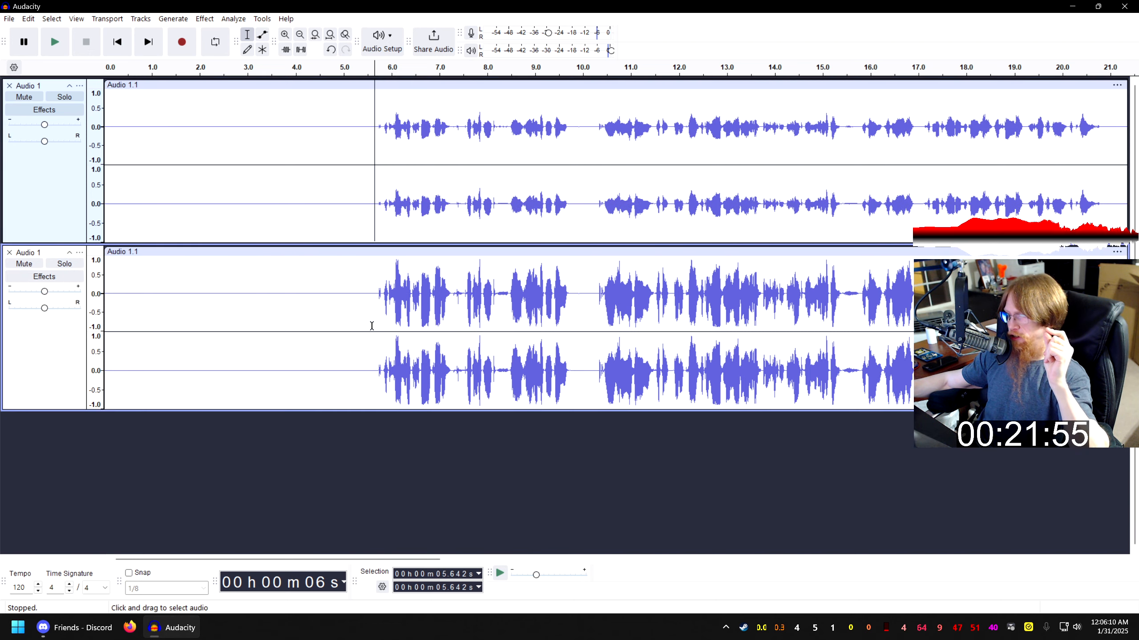
Select the entire first track and amplify it by 6.248 dB to a new peak amplitude of 0.0 dB.
left_click(52, 188)
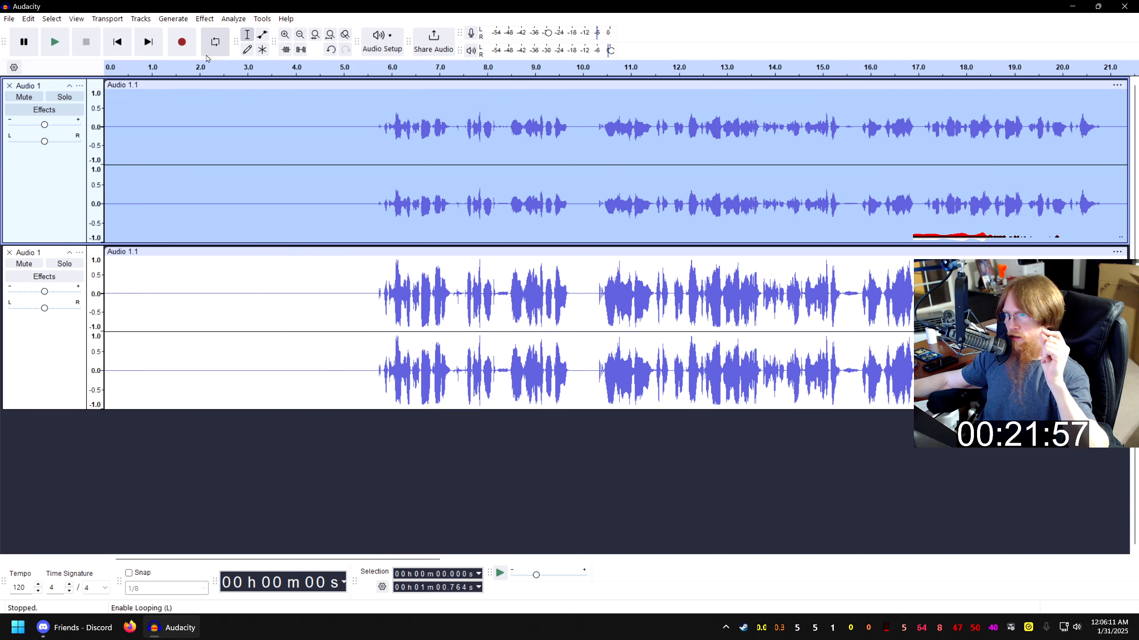
left_click(206, 19)
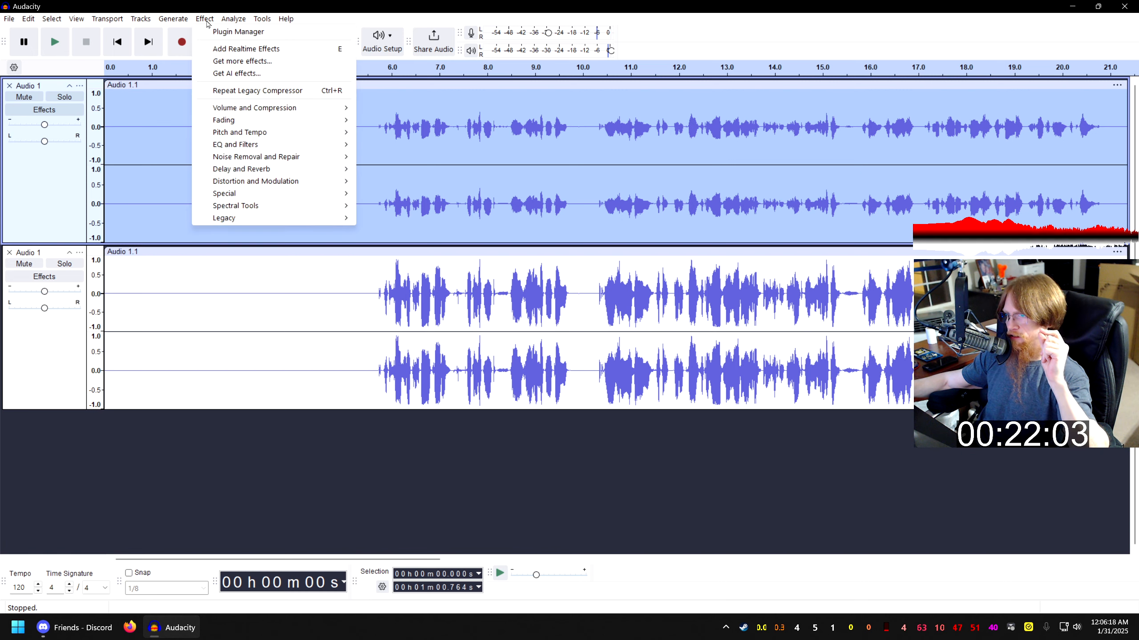
mouse_move(264, 111)
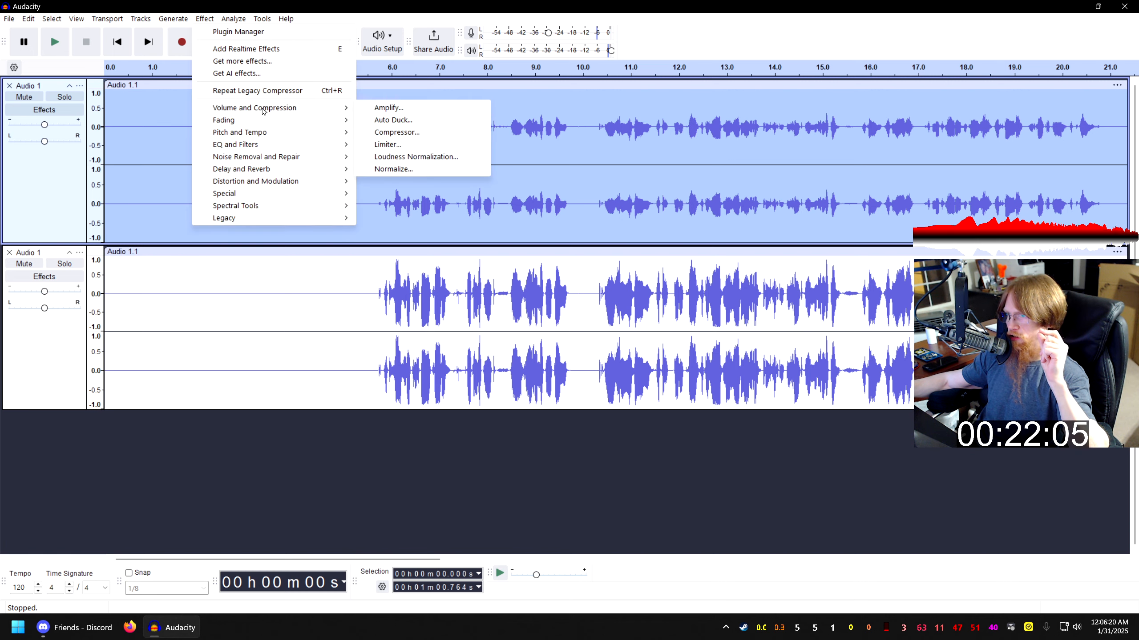
left_click(387, 109)
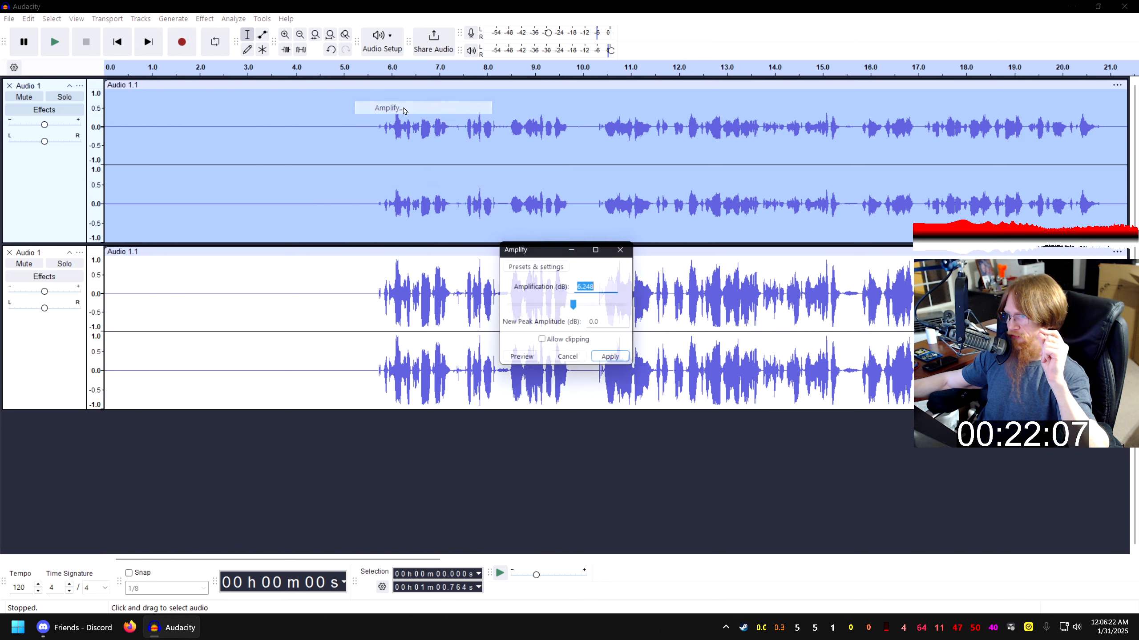
left_click(620, 362)
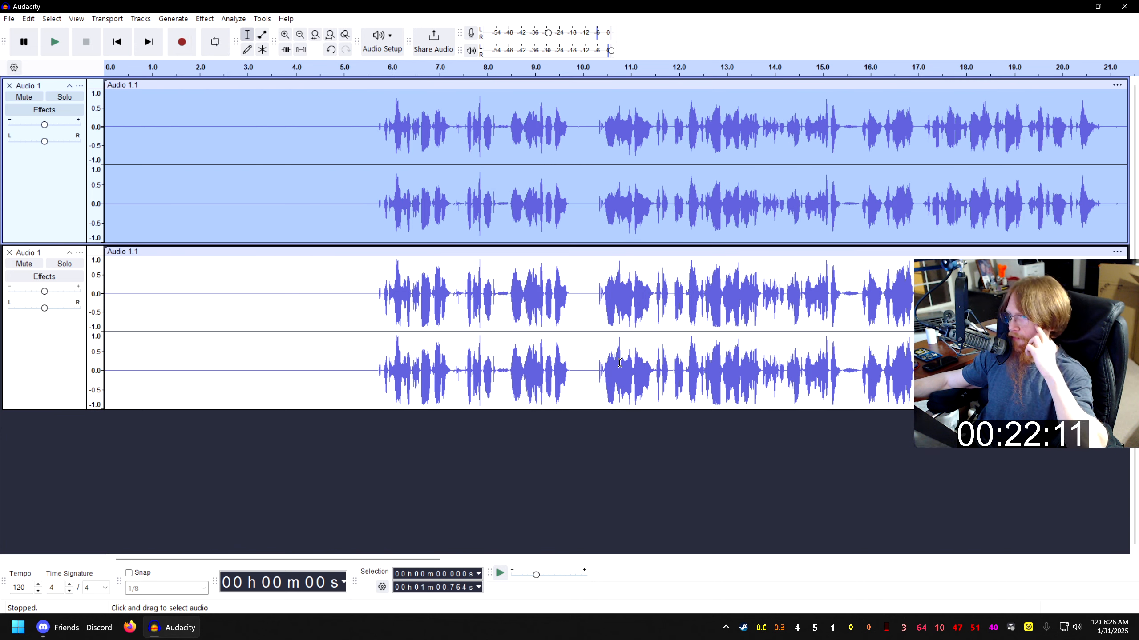
Undo the amplification of the first track.
left_click(205, 19)
mouse_move(353, 108)
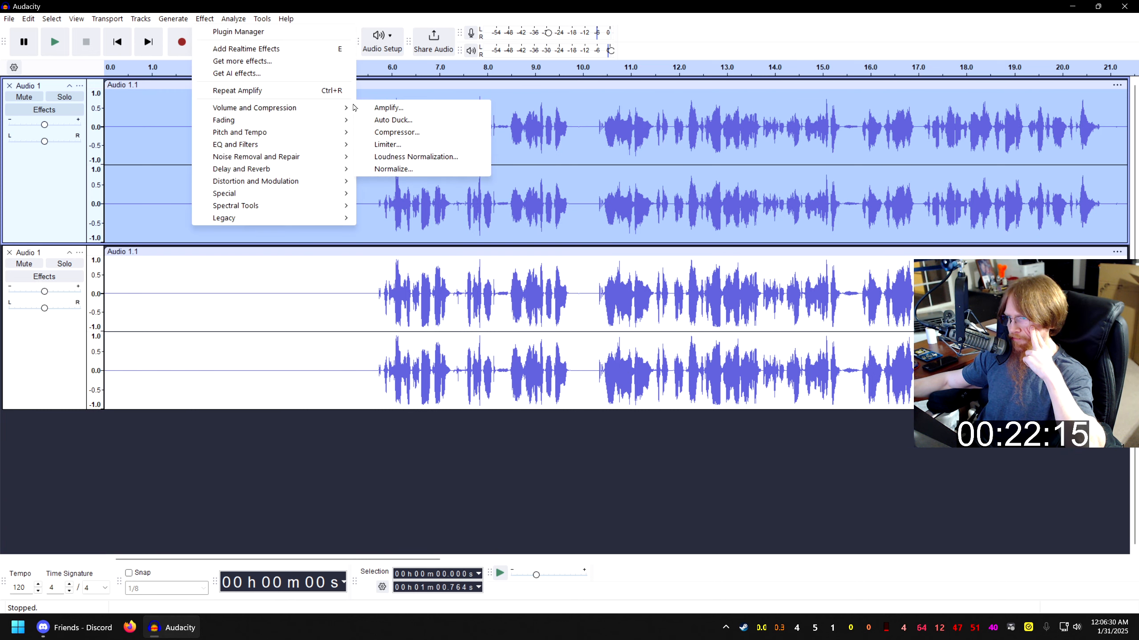
left_click(39, 32)
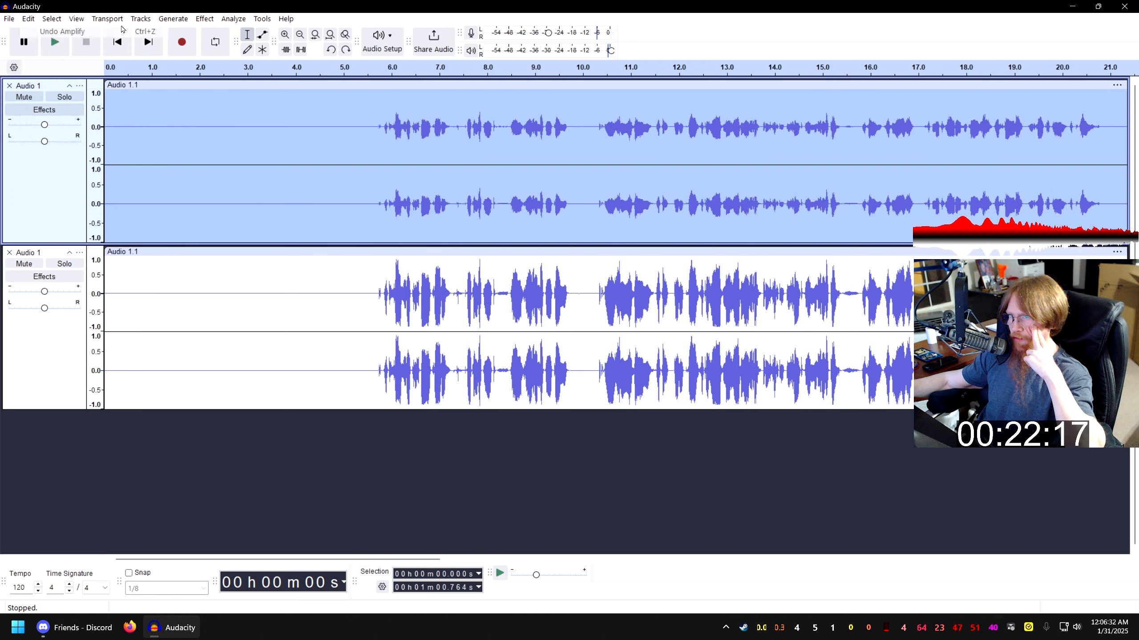
Try Amplify by 6.248 dB on the whole first track again, and undo it.
left_click(207, 20)
mouse_move(270, 110)
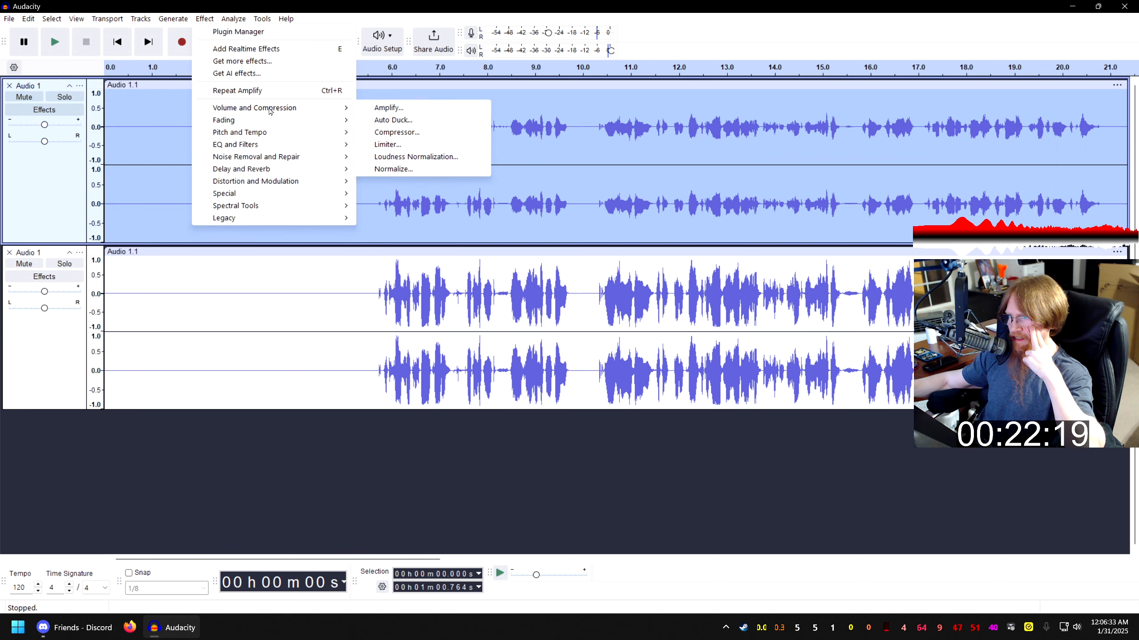
left_click(408, 112)
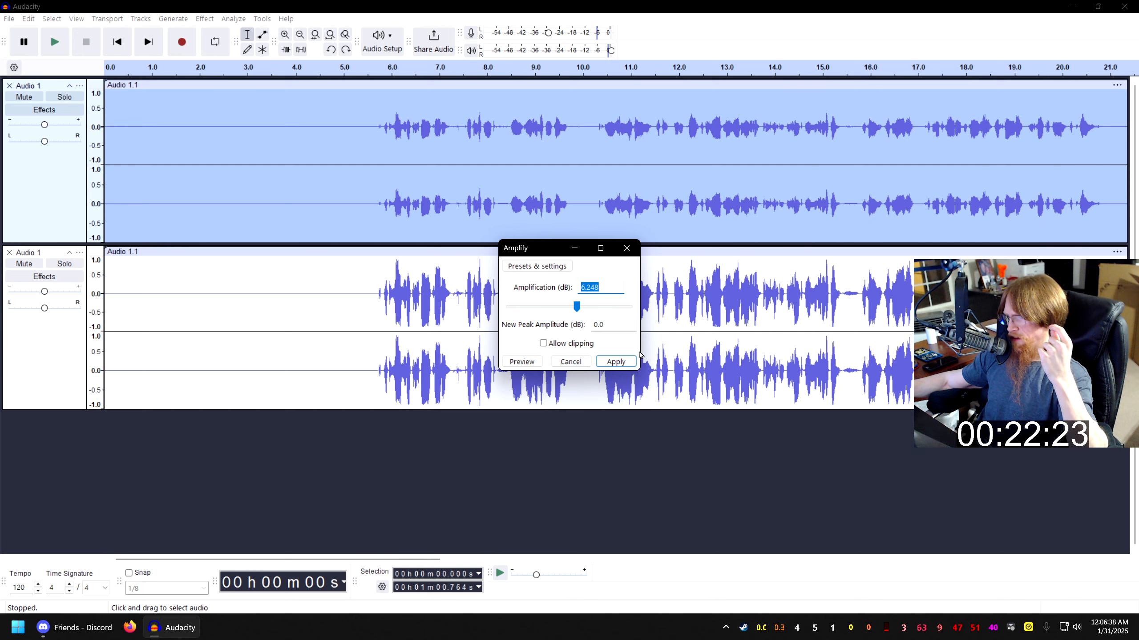
left_click(621, 362)
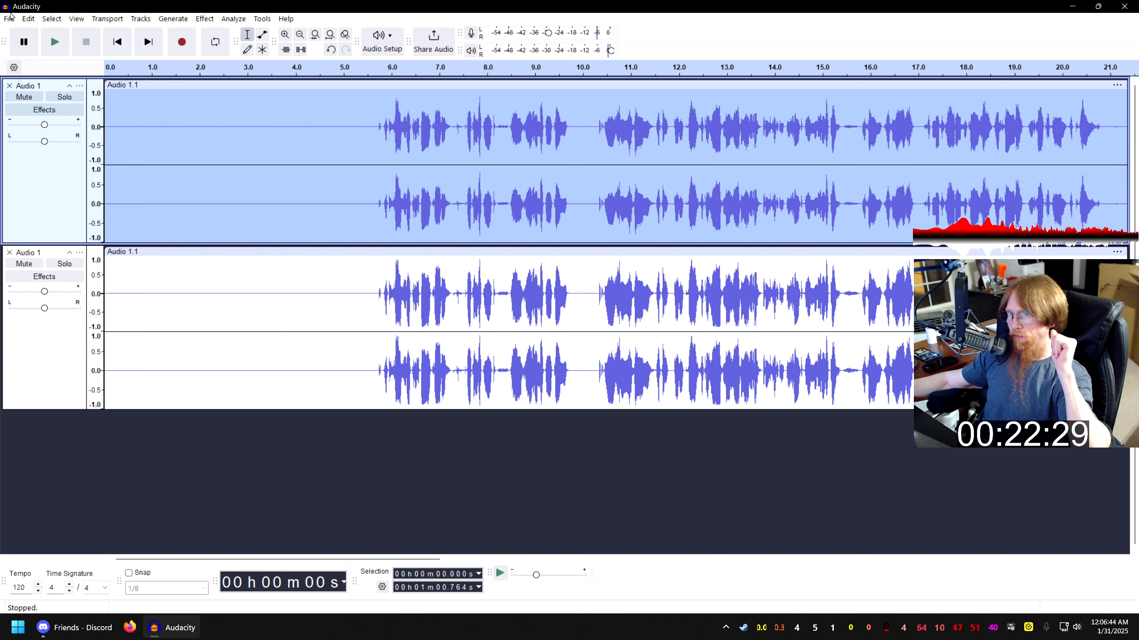
left_click(28, 18)
left_click(35, 31)
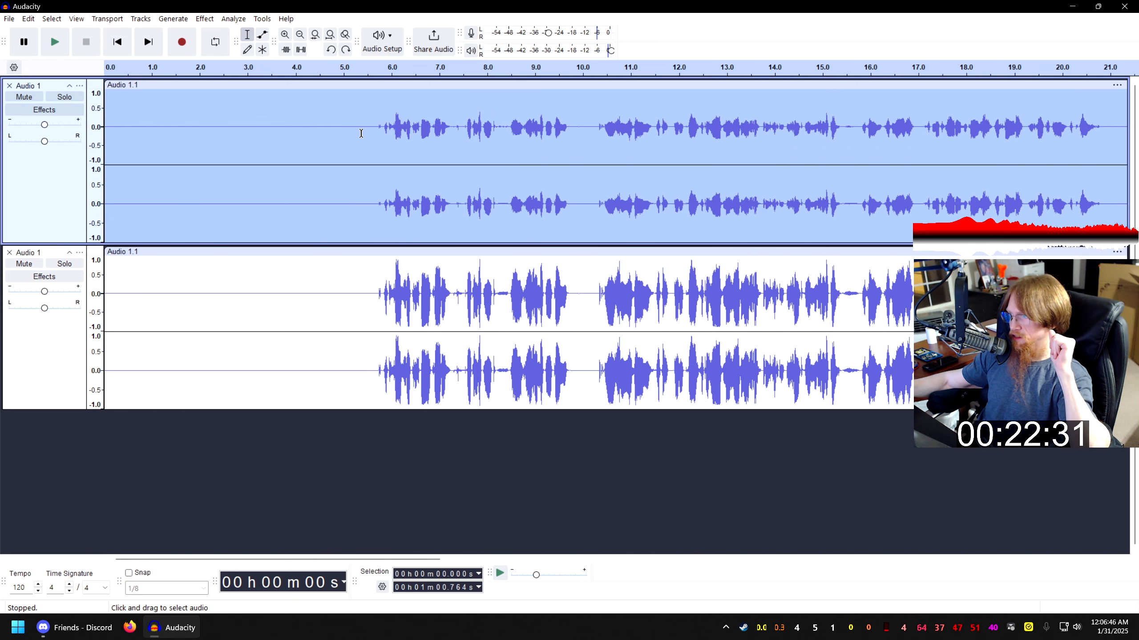
Select only the speech from about 5.4 s to 20.9 s in the first track and amplify it with the suggested gain.
left_click_drag(362, 133, 1105, 130)
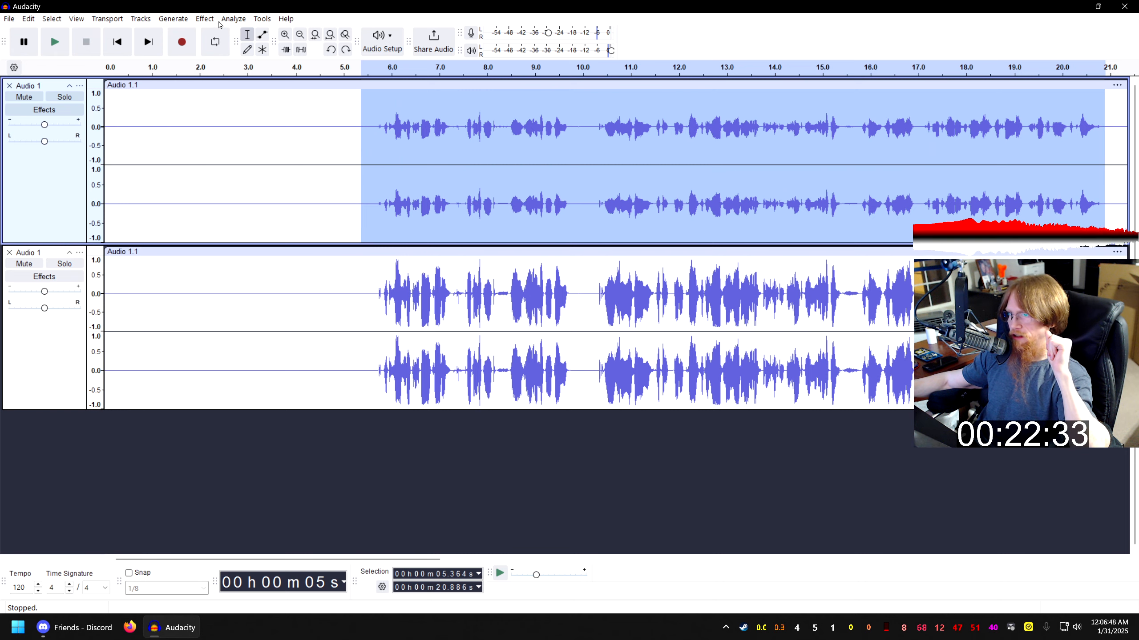
left_click(205, 18)
mouse_move(255, 108)
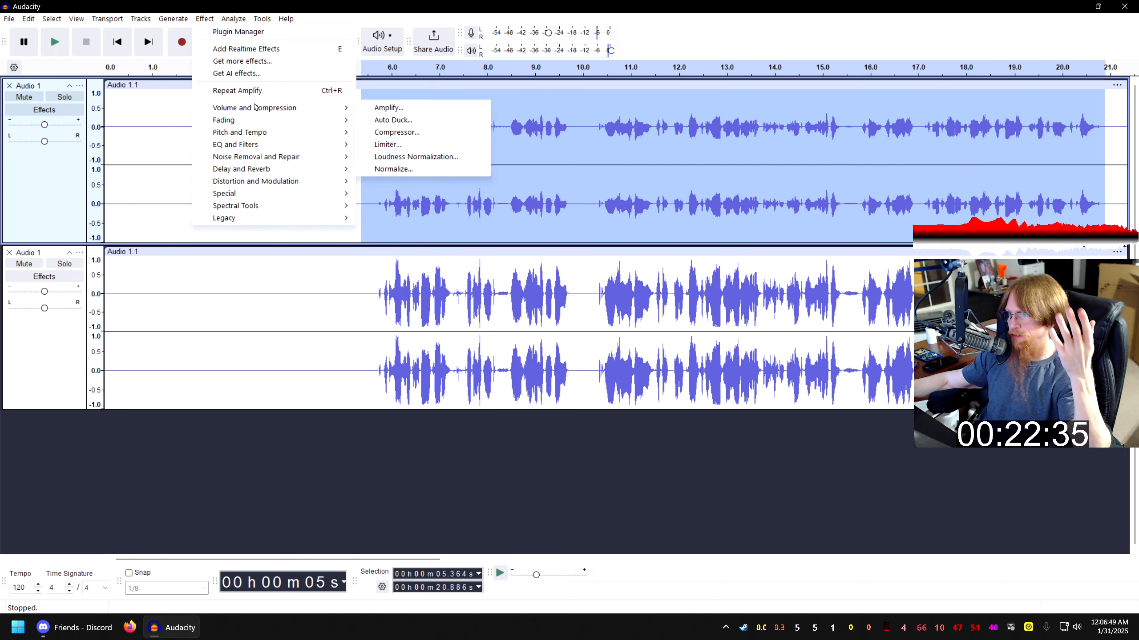
left_click(412, 110)
left_click(619, 359)
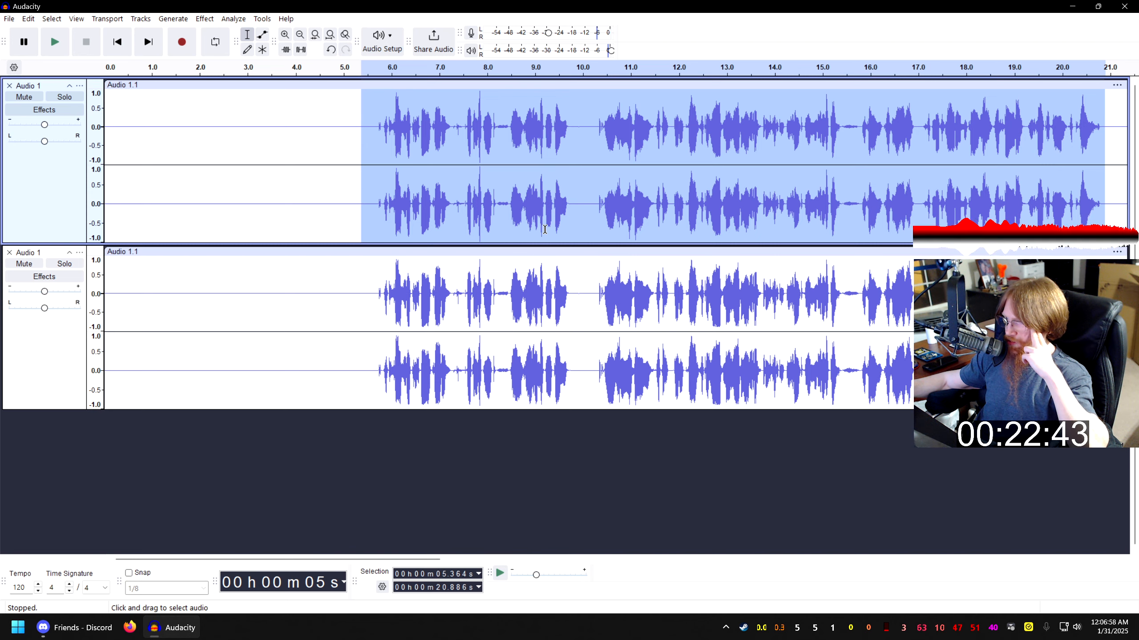
Mark the speech between about 8.4 s and 9.5 s in both tracks to compare their waveform shapes.
left_click_drag(540, 224, 520, 224)
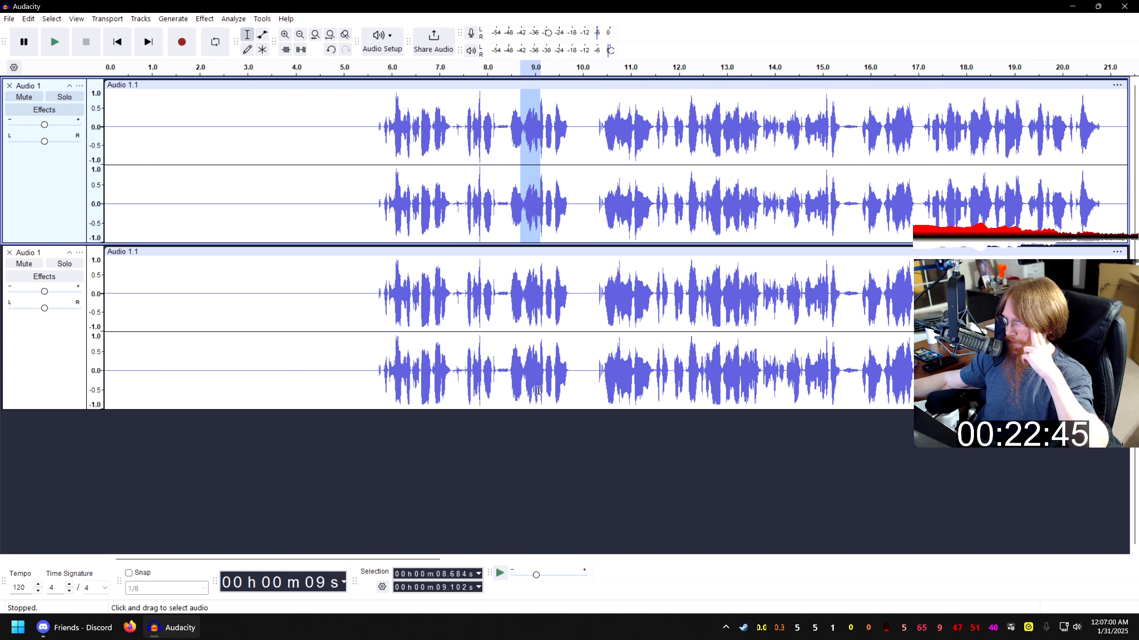
left_click_drag(543, 381, 512, 393)
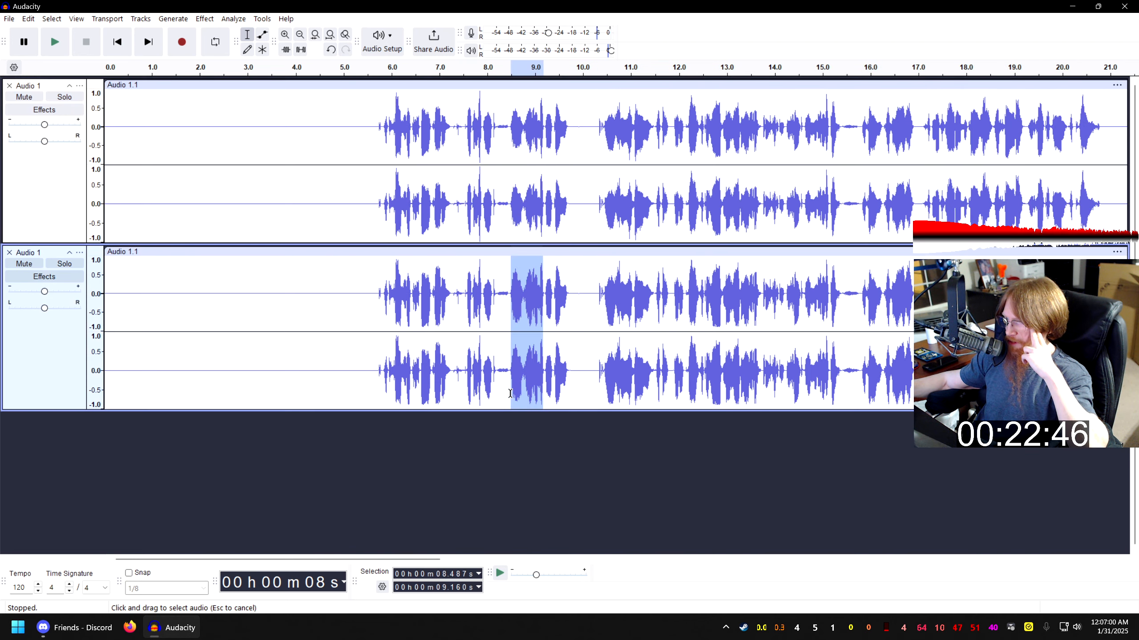
left_click(544, 217)
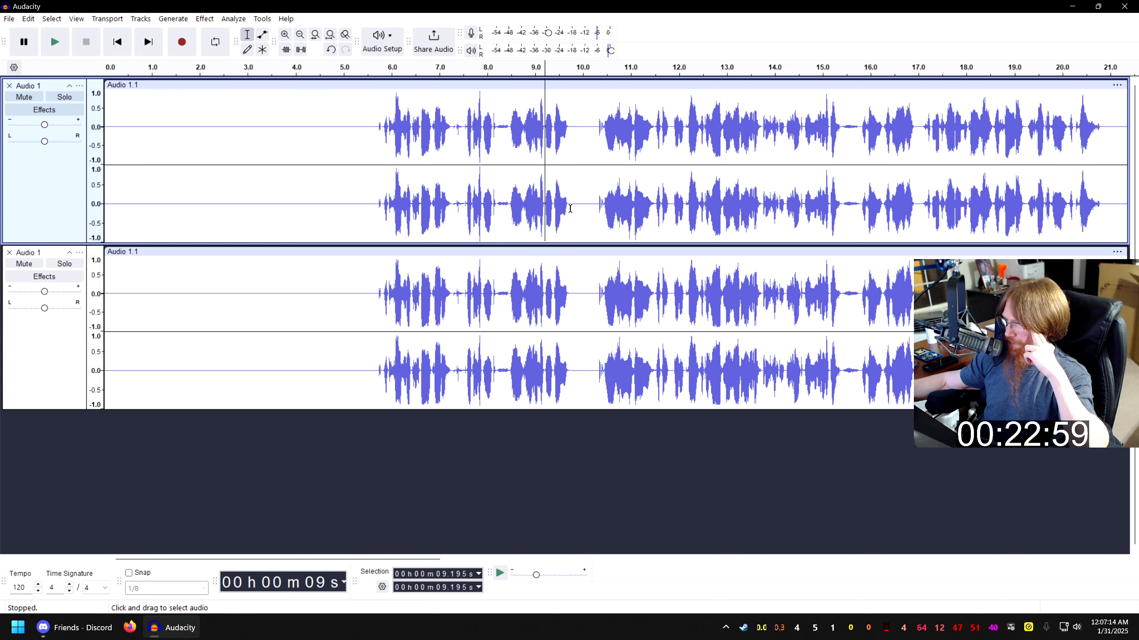
left_click_drag(509, 225, 557, 224)
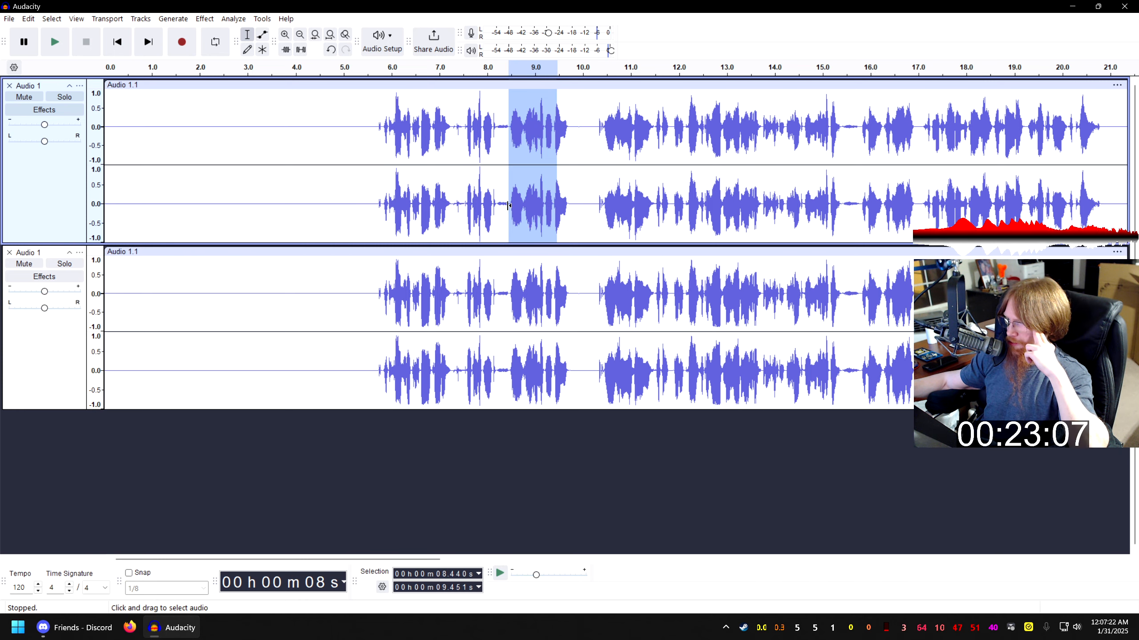
left_click(514, 224)
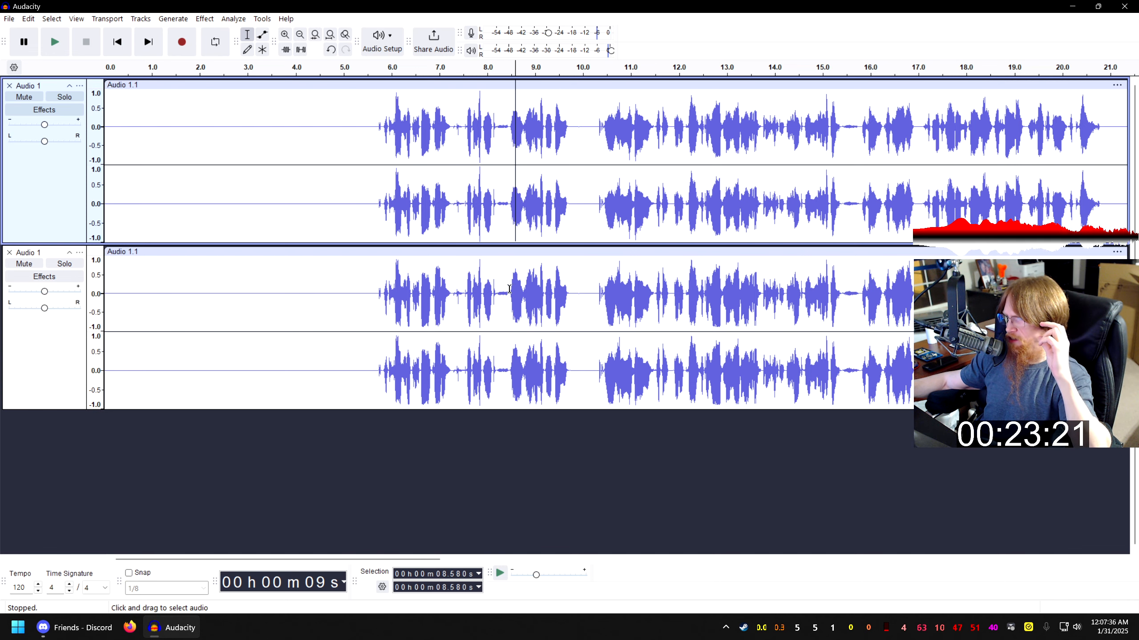
mouse_move(510, 308)
left_mouse_down()
mouse_move(540, 314)
mouse_move(523, 325)
left_mouse_up()
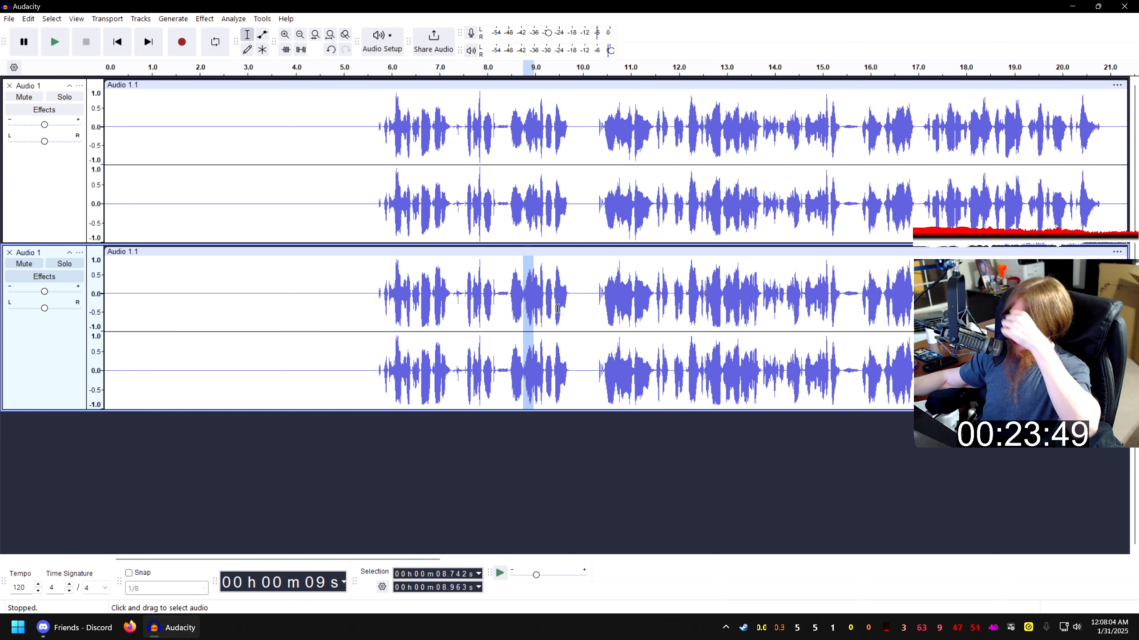
left_click(512, 306)
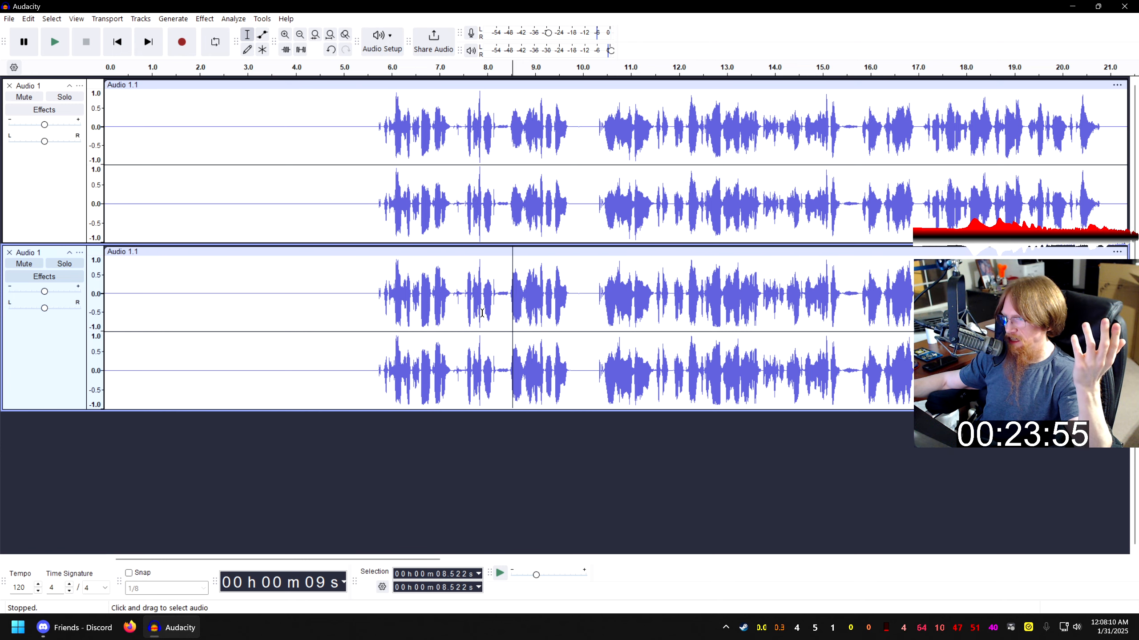
Solo the second track and play several seconds of it from about 5.6 s, just before the speech.
left_click(64, 263)
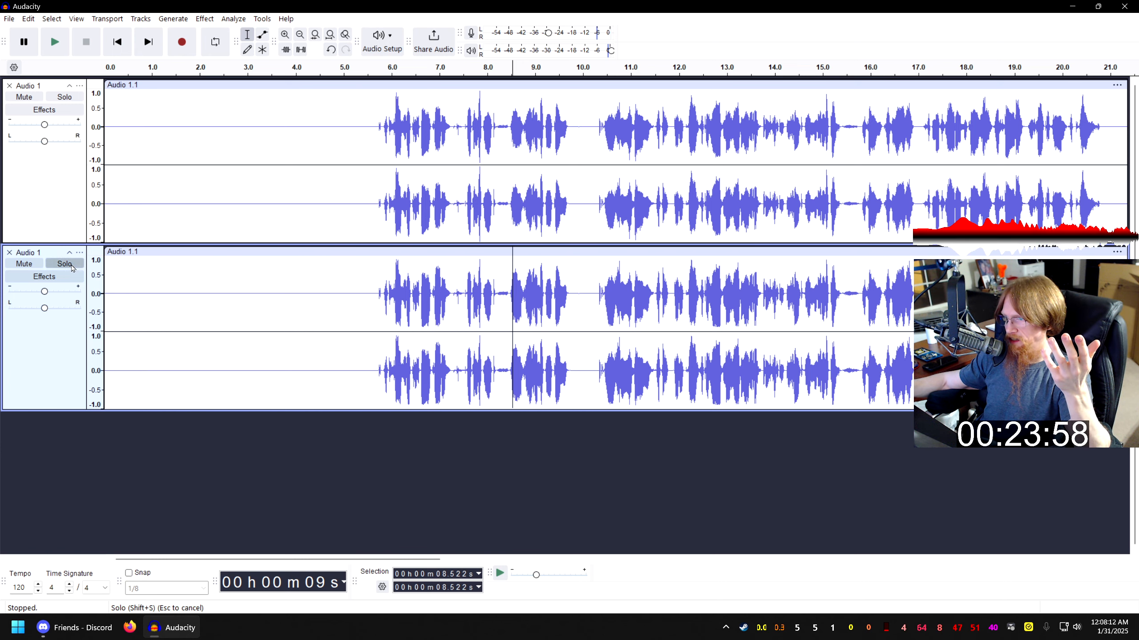
left_click(371, 281)
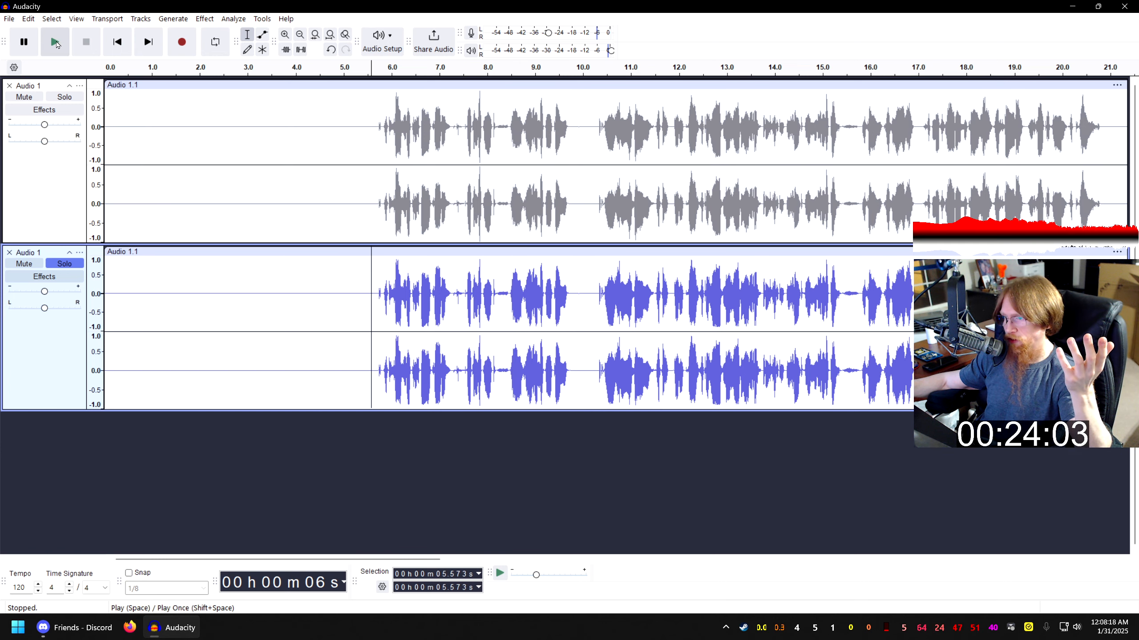
left_click(55, 42)
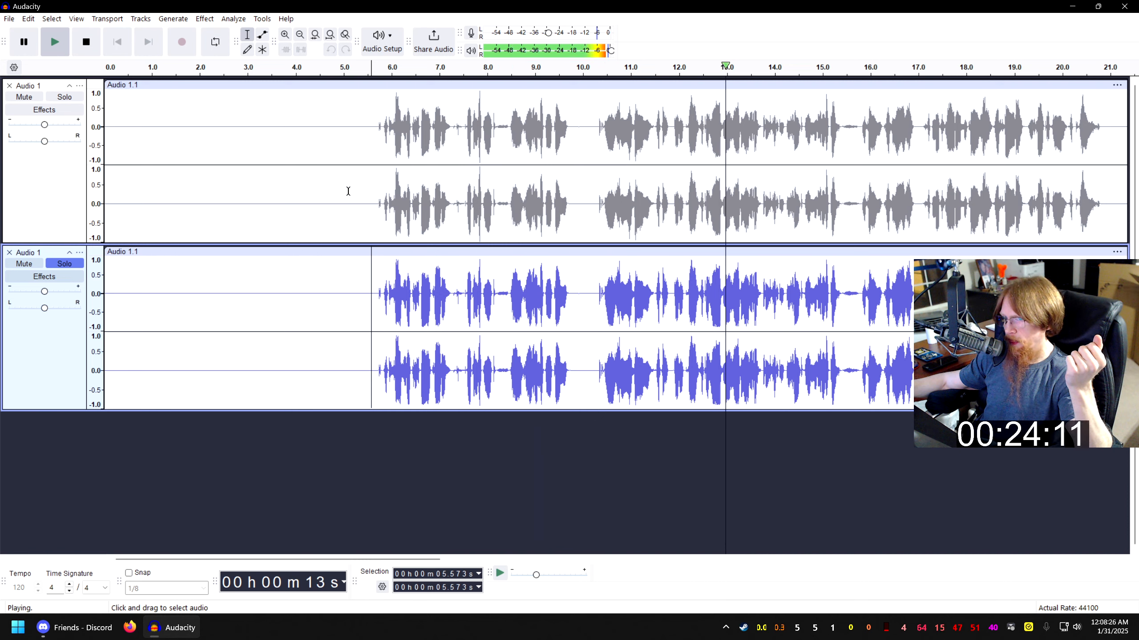
left_click(86, 43)
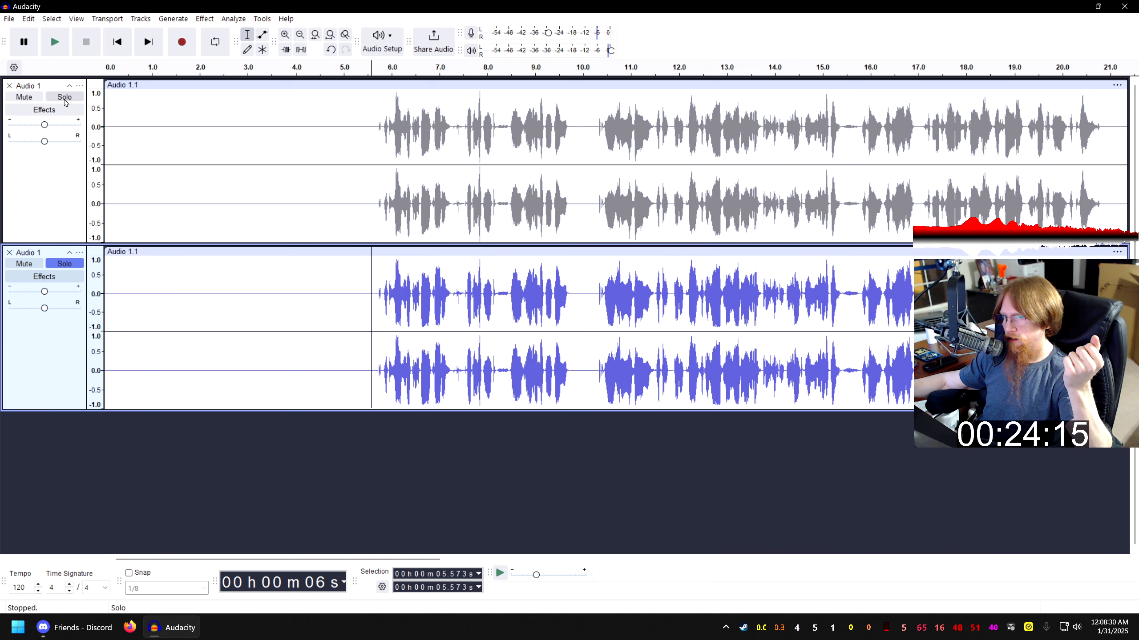
Solo the first track instead of the second and play about ten seconds from the same position for comparison.
left_click(65, 99)
left_click(65, 264)
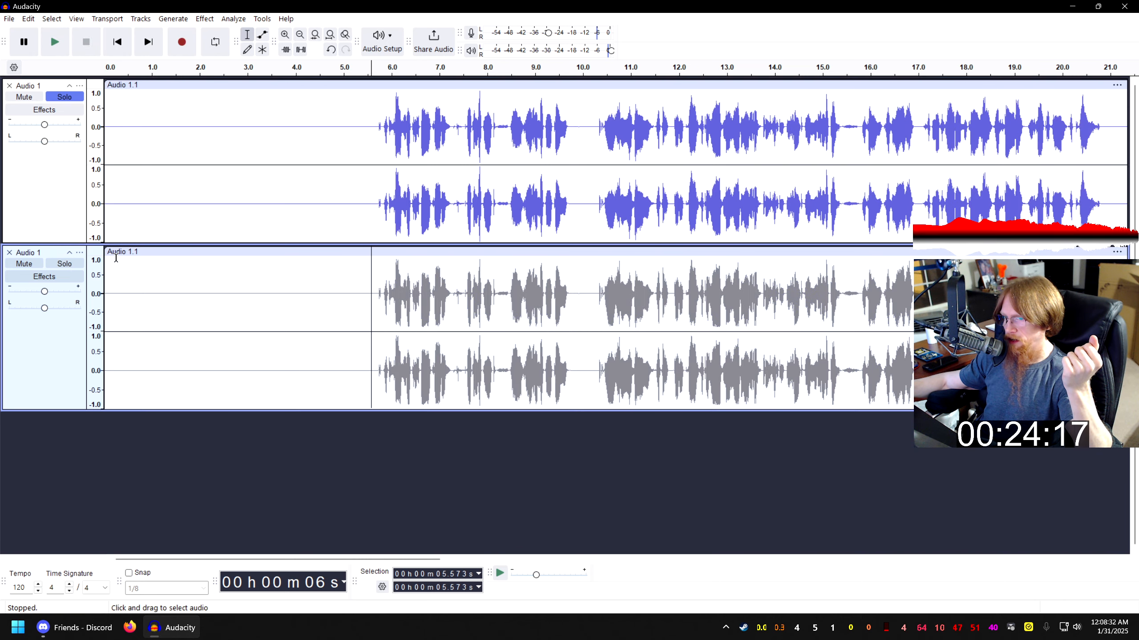
left_click(56, 44)
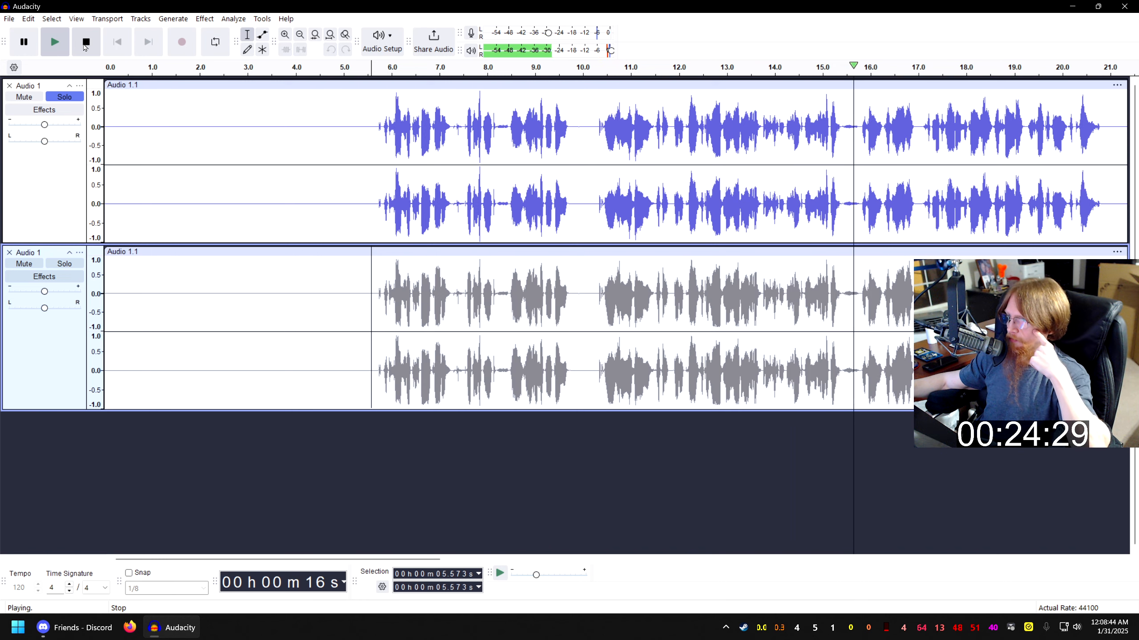
left_click(85, 41)
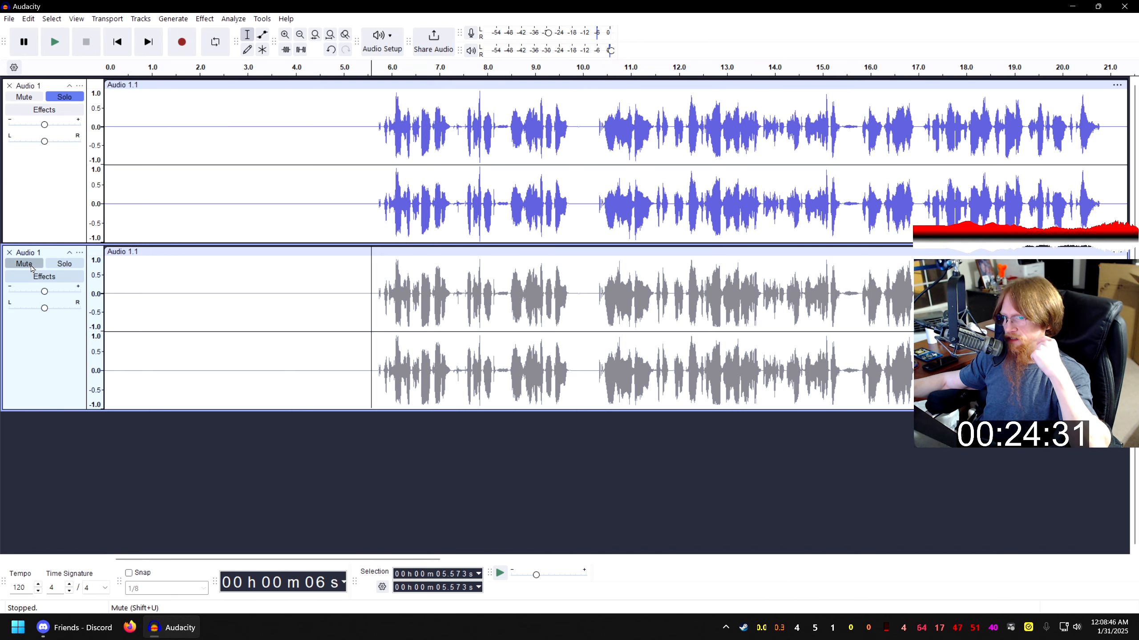
Mute both tracks and turn off the first track's solo.
left_click(32, 268)
left_click(29, 98)
left_click(64, 99)
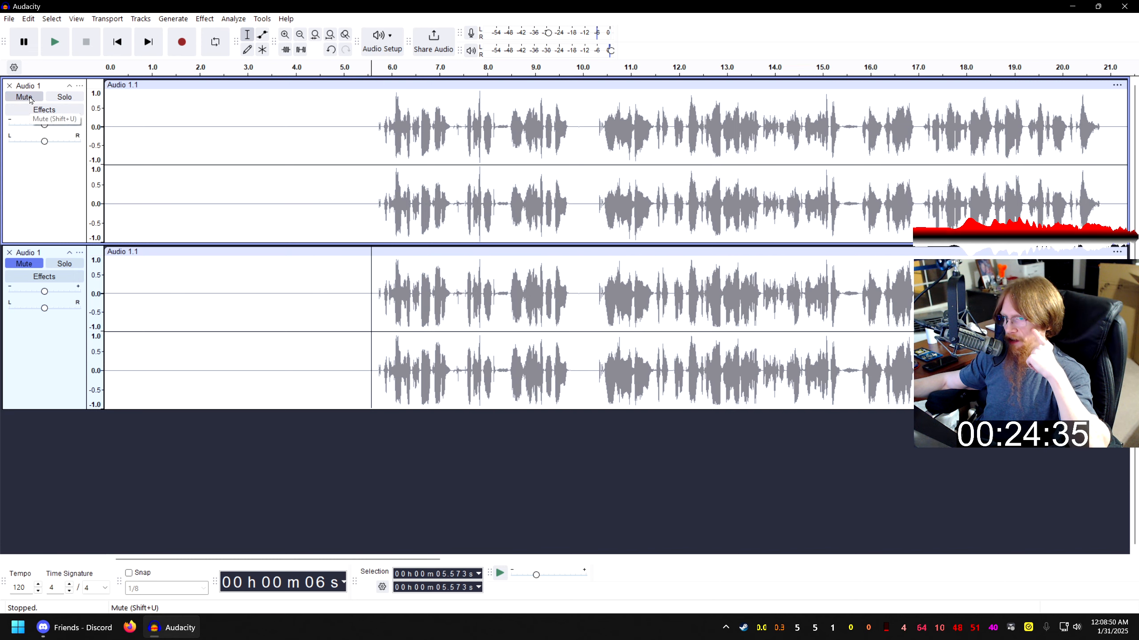
Alternate solo between the two muted tracks to compare solo against mute, leaving both muted with solo off.
left_click(64, 264)
left_click(24, 264)
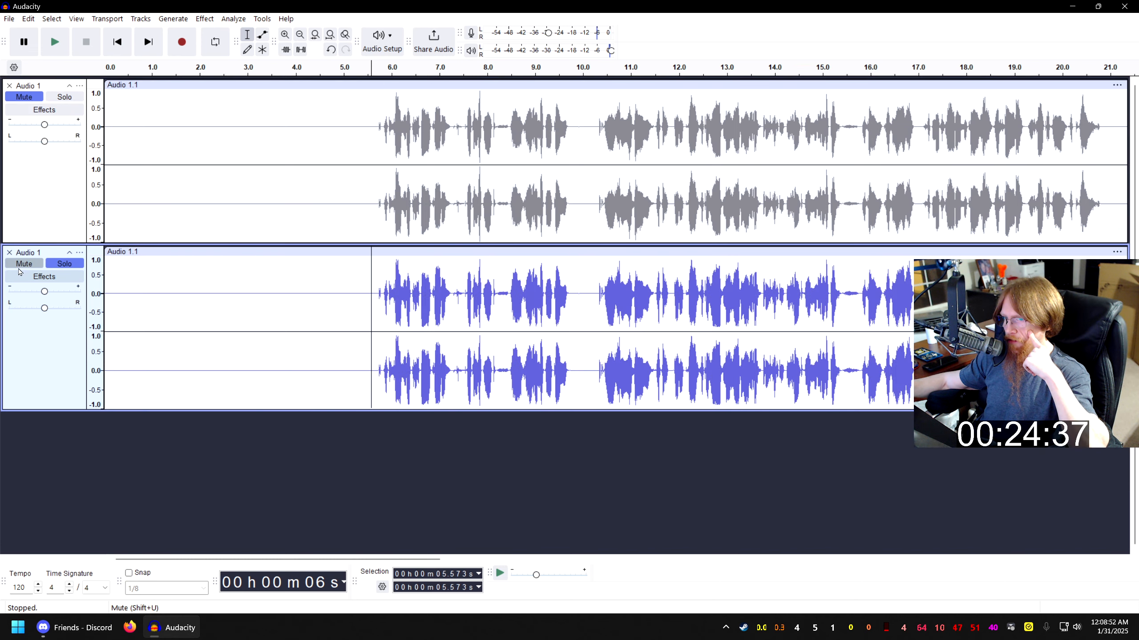
left_click(64, 263)
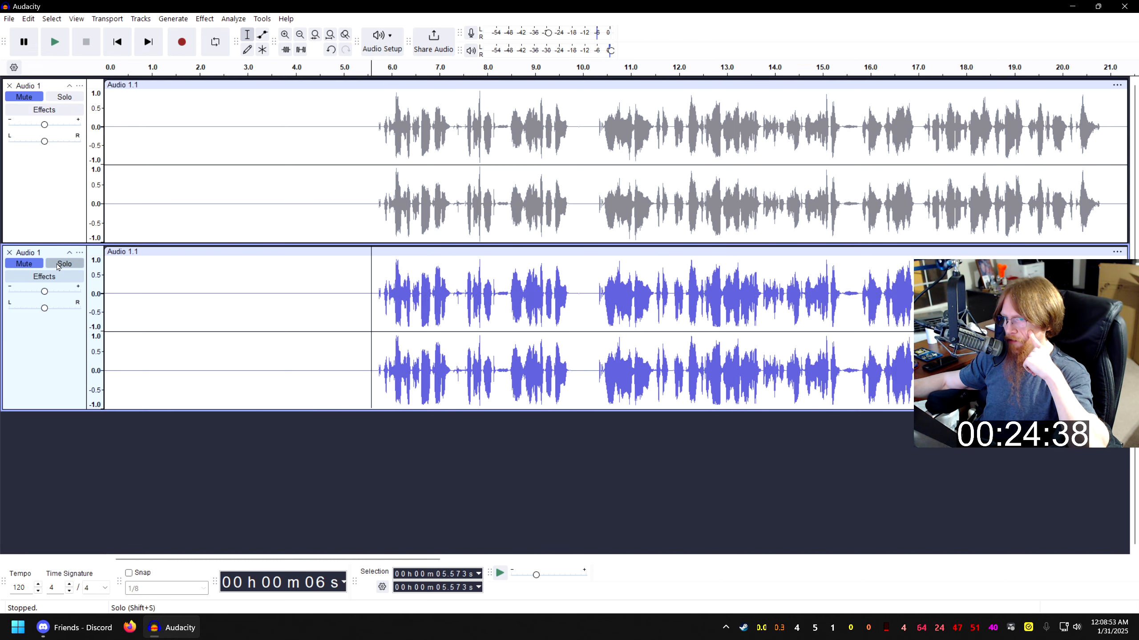
left_click(64, 97)
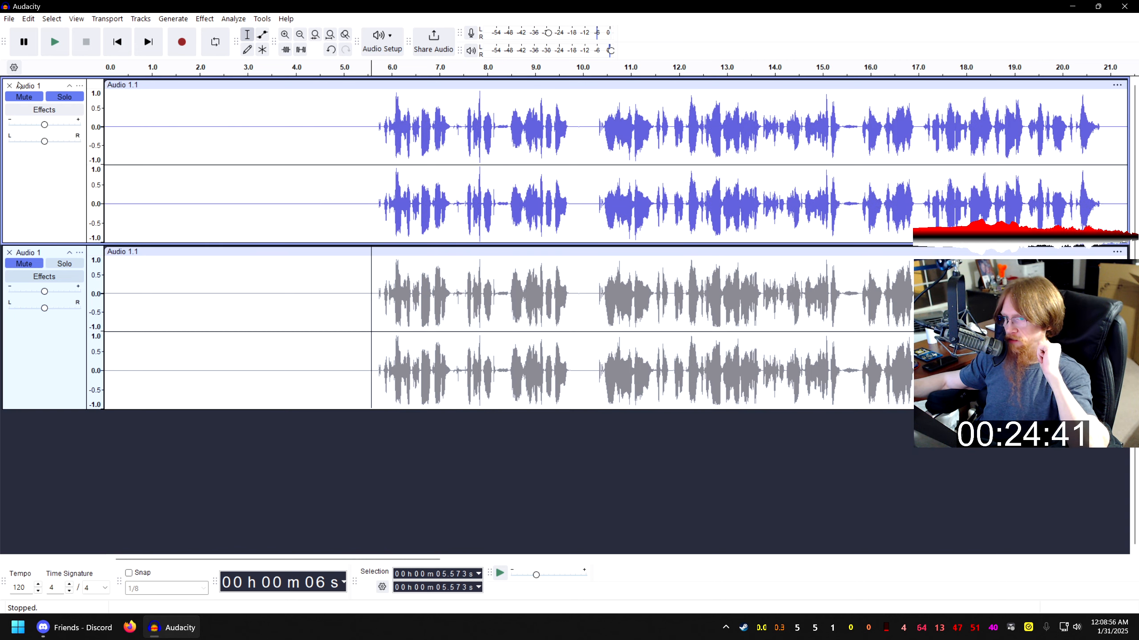
left_click(24, 97)
left_click(23, 97)
left_click(64, 97)
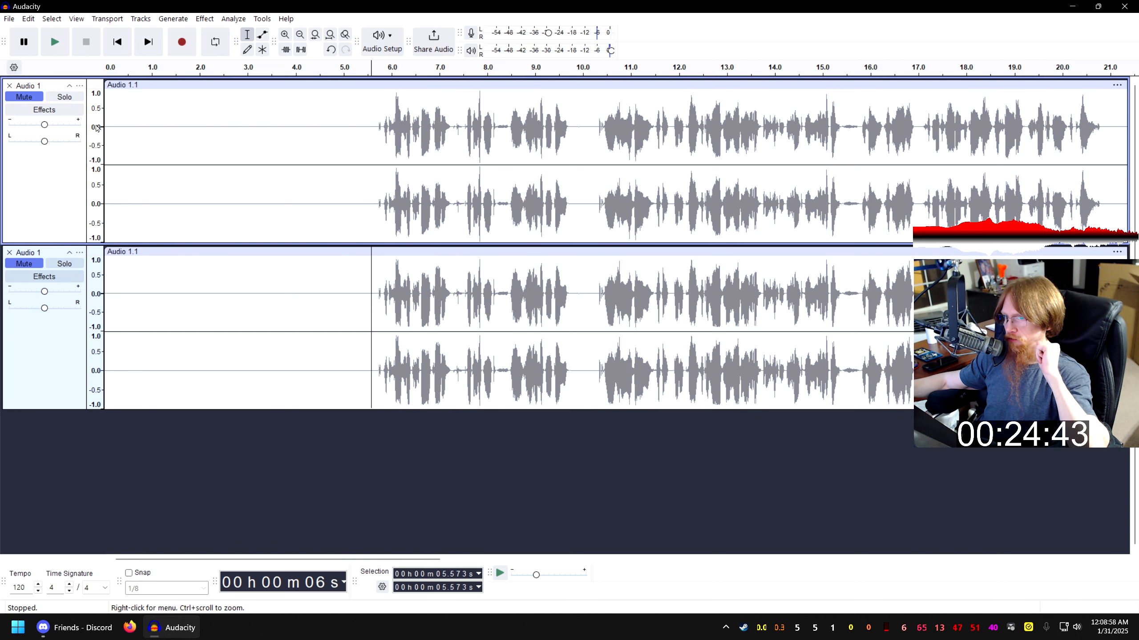
left_click(67, 264)
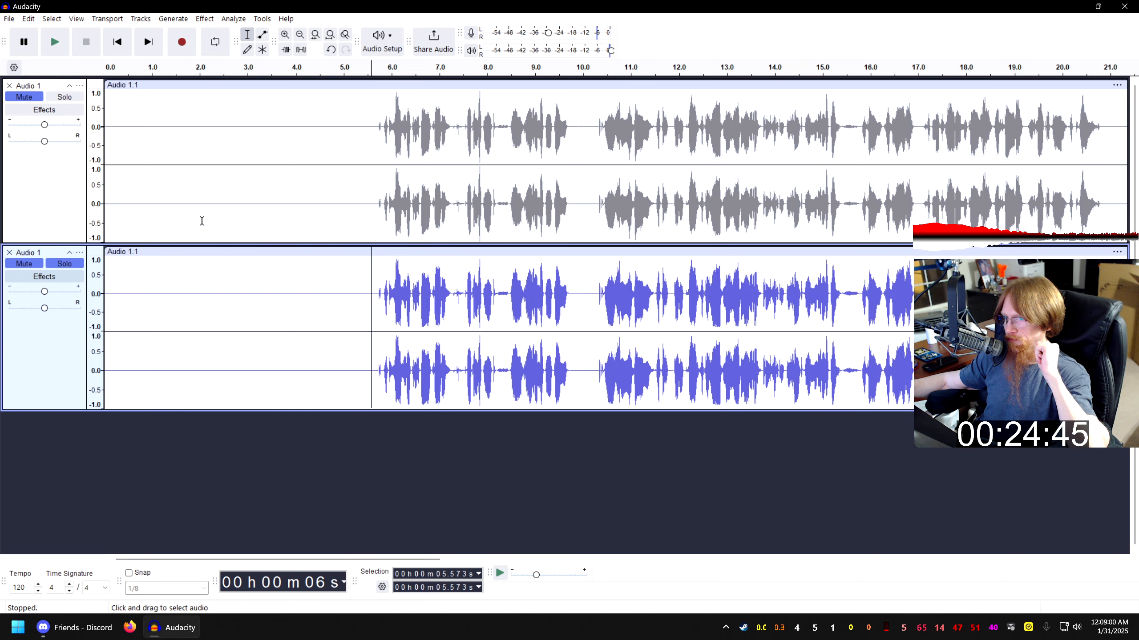
left_click(68, 266)
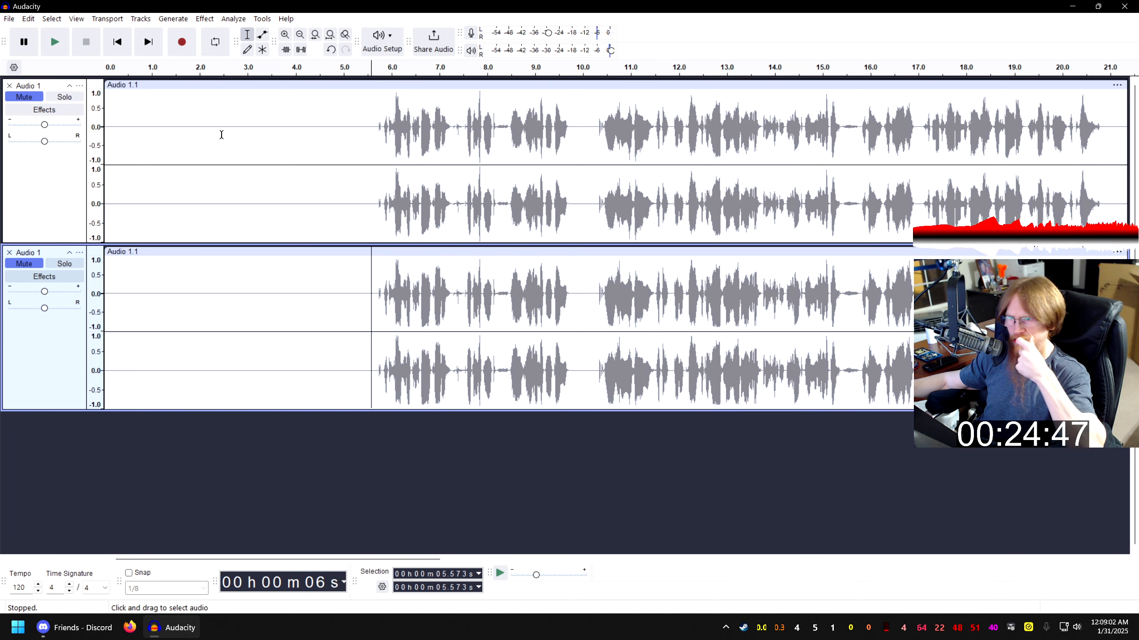
Play the muted tracks from about 5.6 s to about 20 s, switching solo from the first track to the second and back.
left_click(65, 97)
left_click(64, 264)
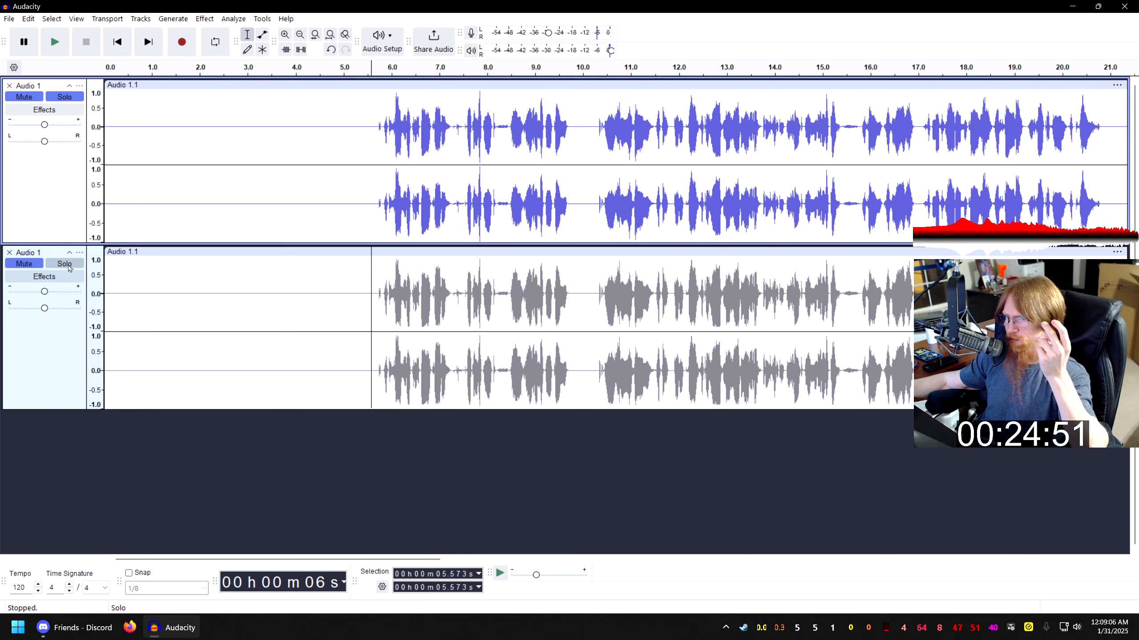
left_click(64, 263)
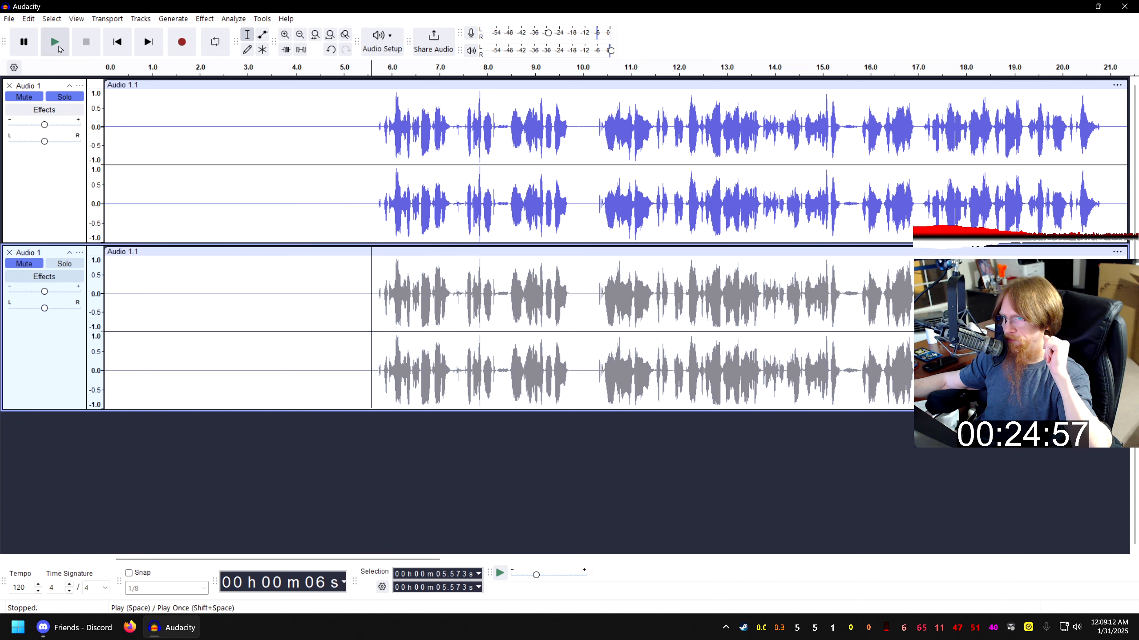
left_click(59, 48)
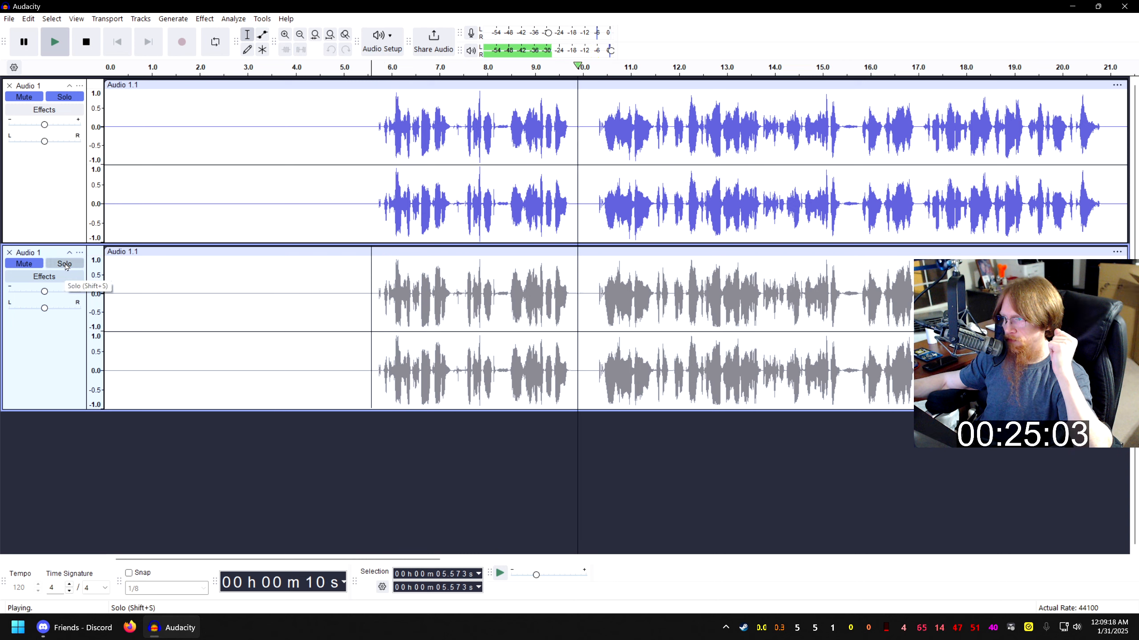
left_click(65, 264)
left_click(65, 97)
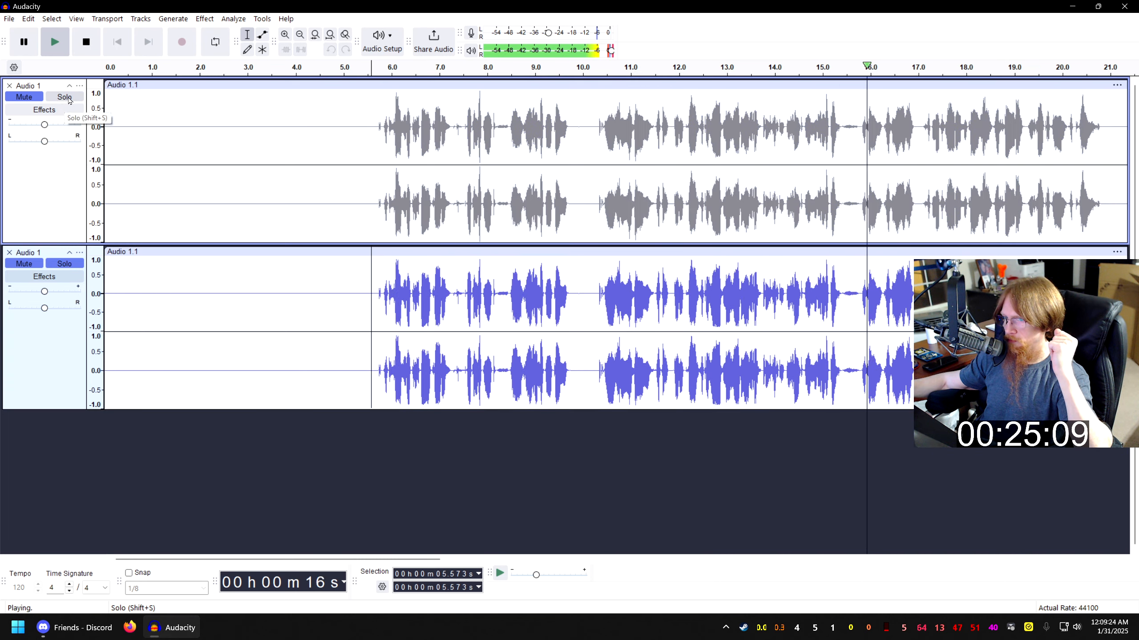
left_click(64, 98)
left_click(65, 264)
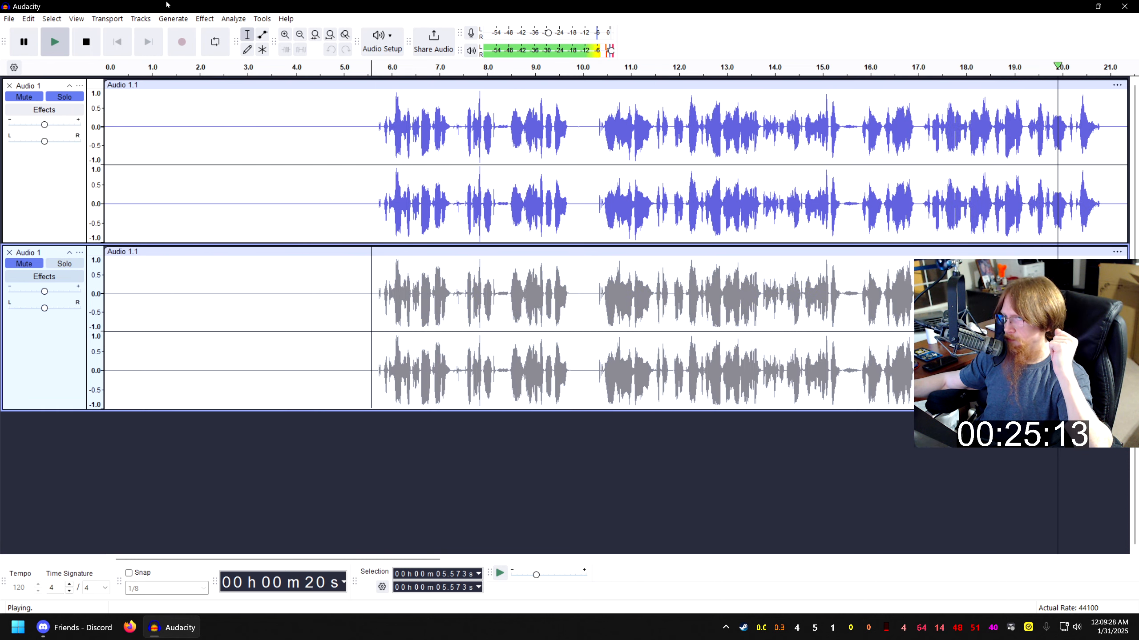
left_click(86, 42)
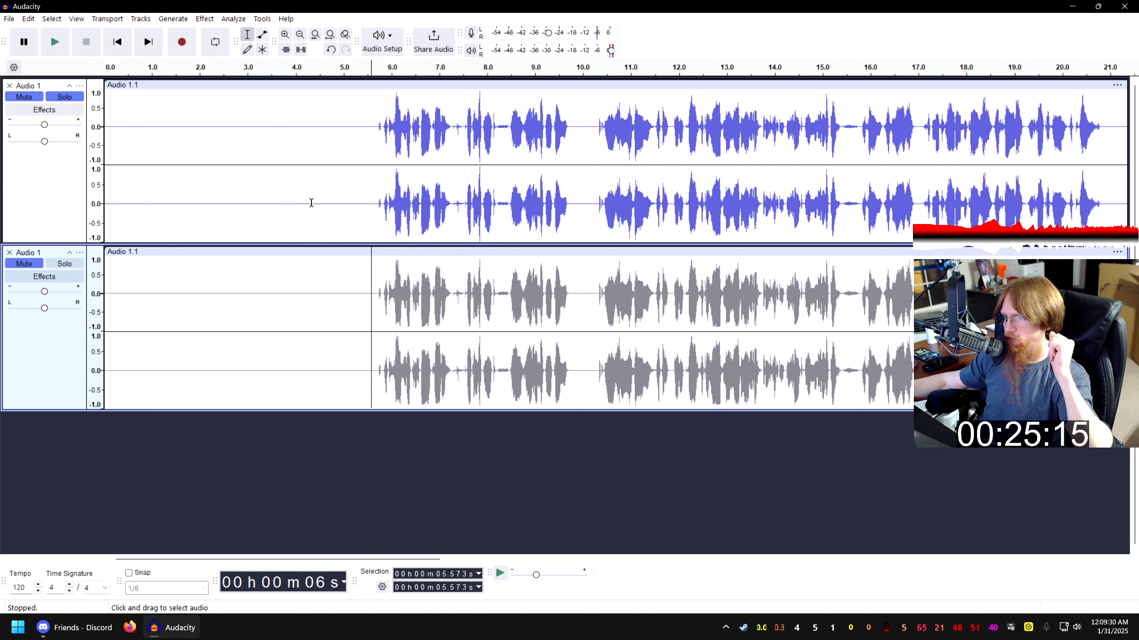
Unmute both tracks and turn off the first track's solo.
left_click(21, 98)
left_click(23, 264)
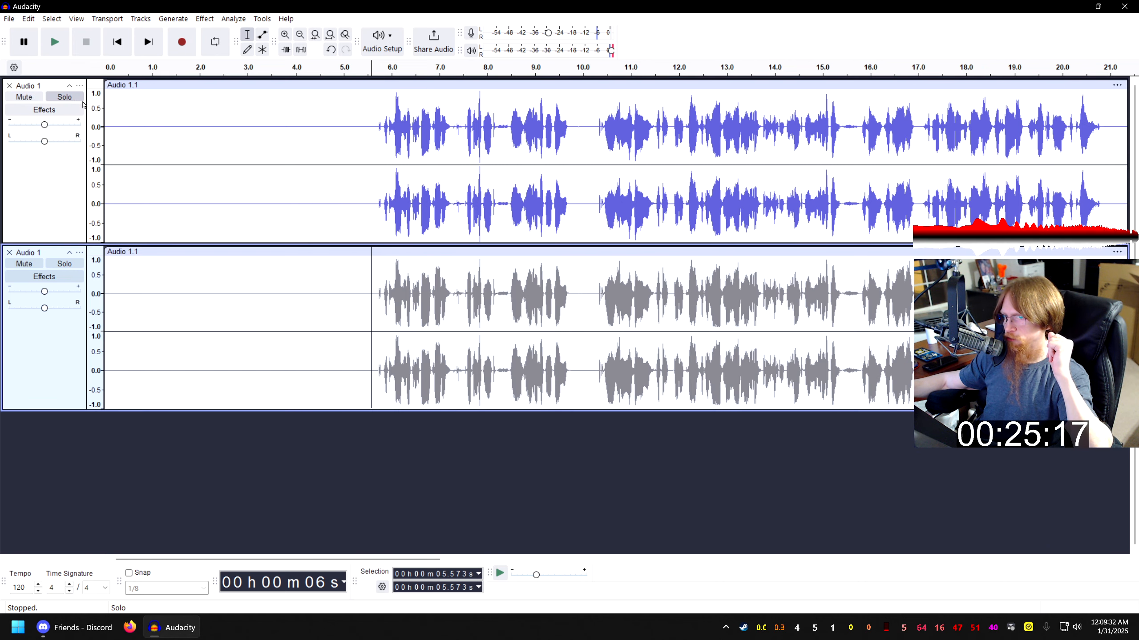
left_click(81, 102)
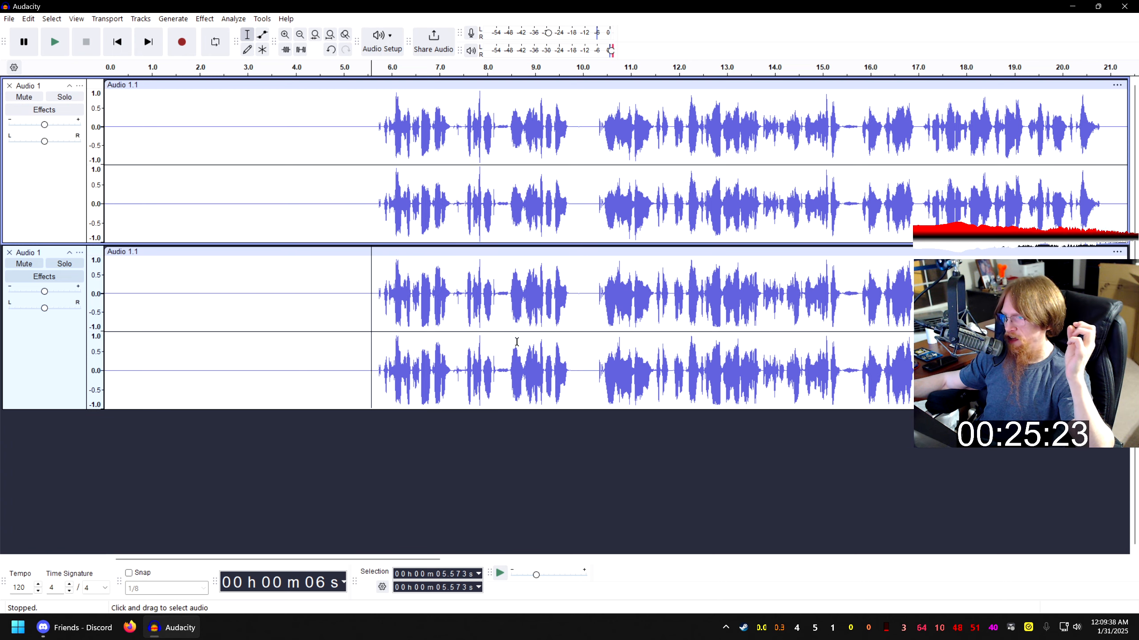
Delete the first of the two tracks, keeping only the second one.
left_click_drag(560, 305, 349, 303)
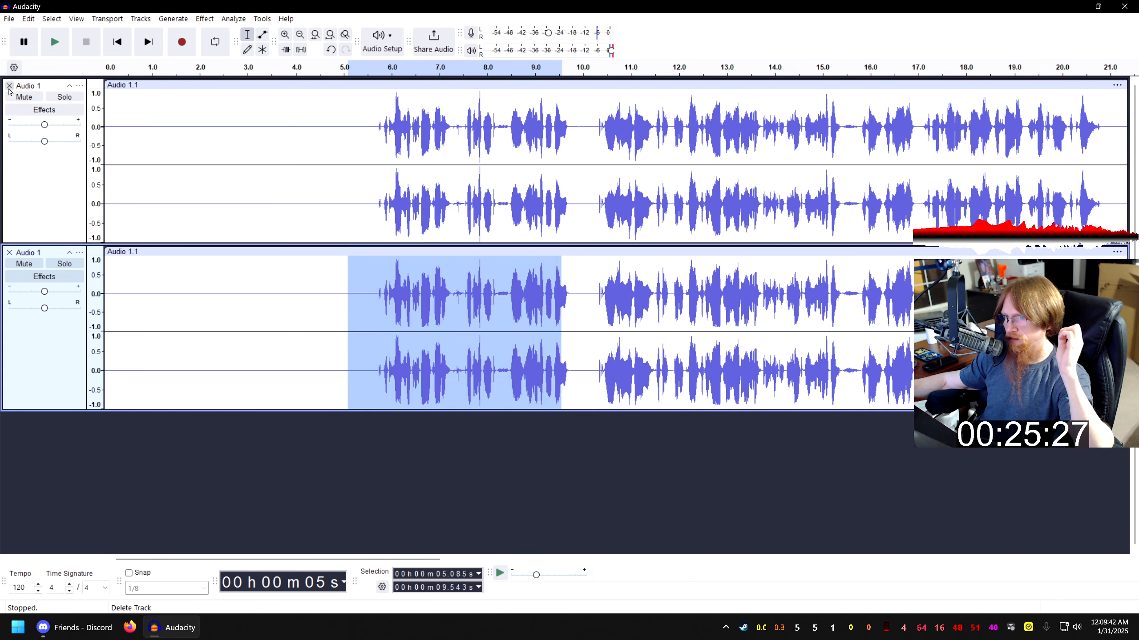
left_click(250, 122)
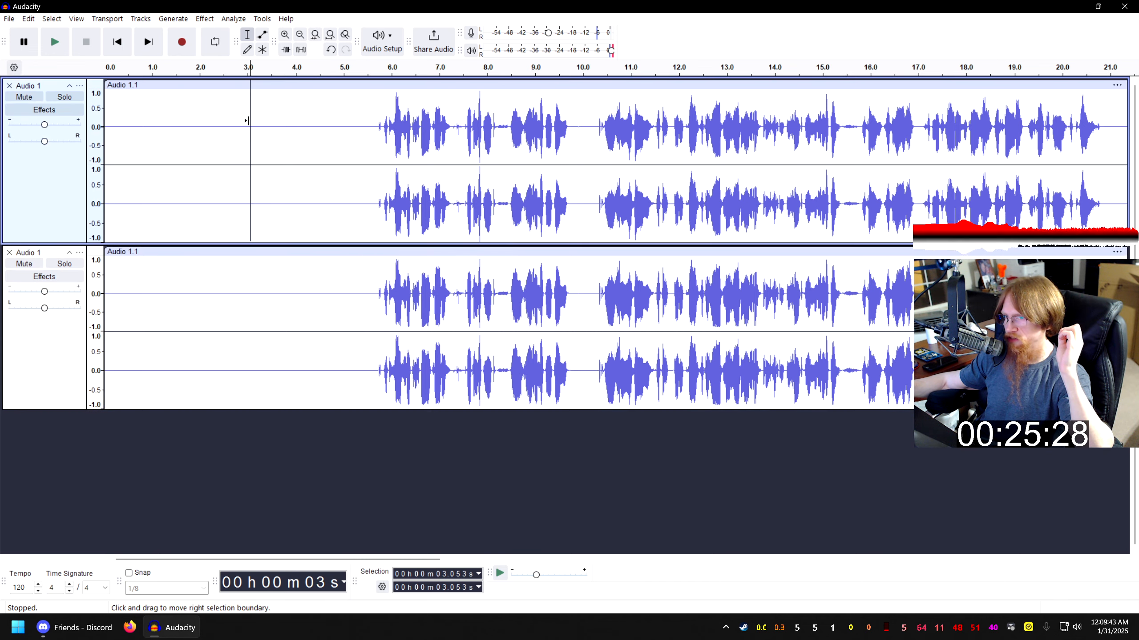
left_click(9, 86)
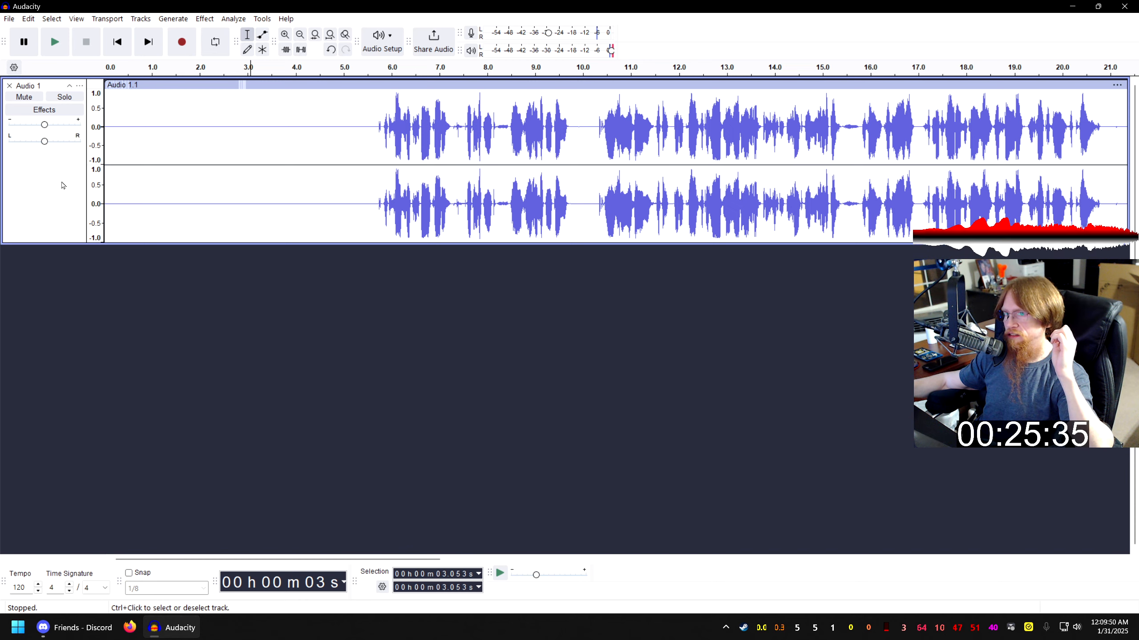
Try Loudness Normalization on the whole track with perceived loudness at -23.0 LUFS, and undo it.
key("ctrl+a")
left_click(205, 19)
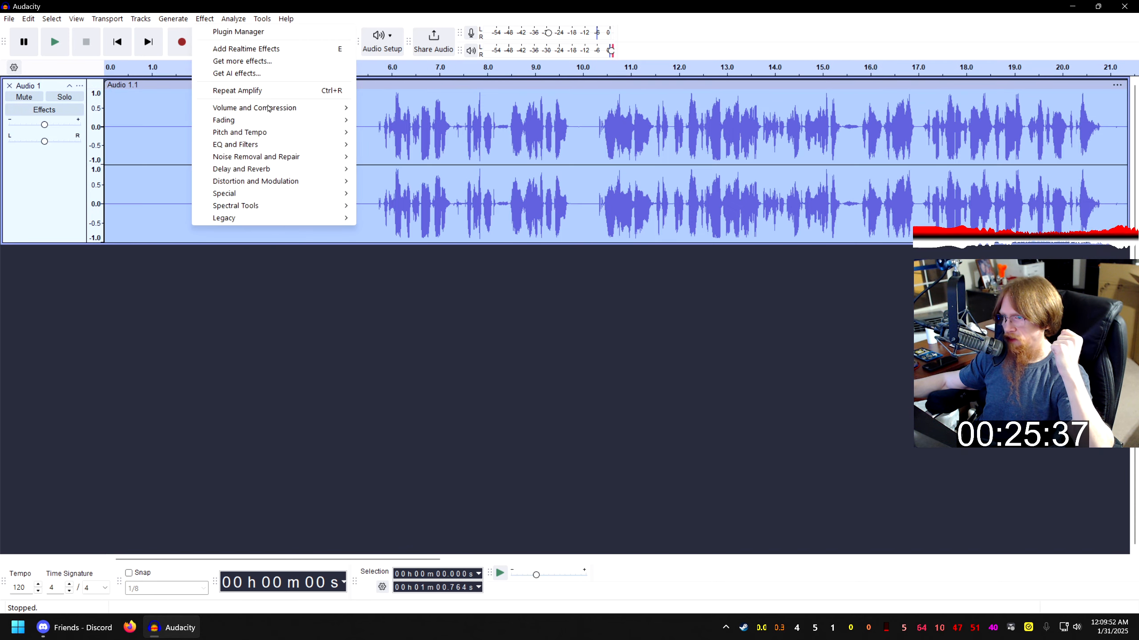
mouse_move(269, 108)
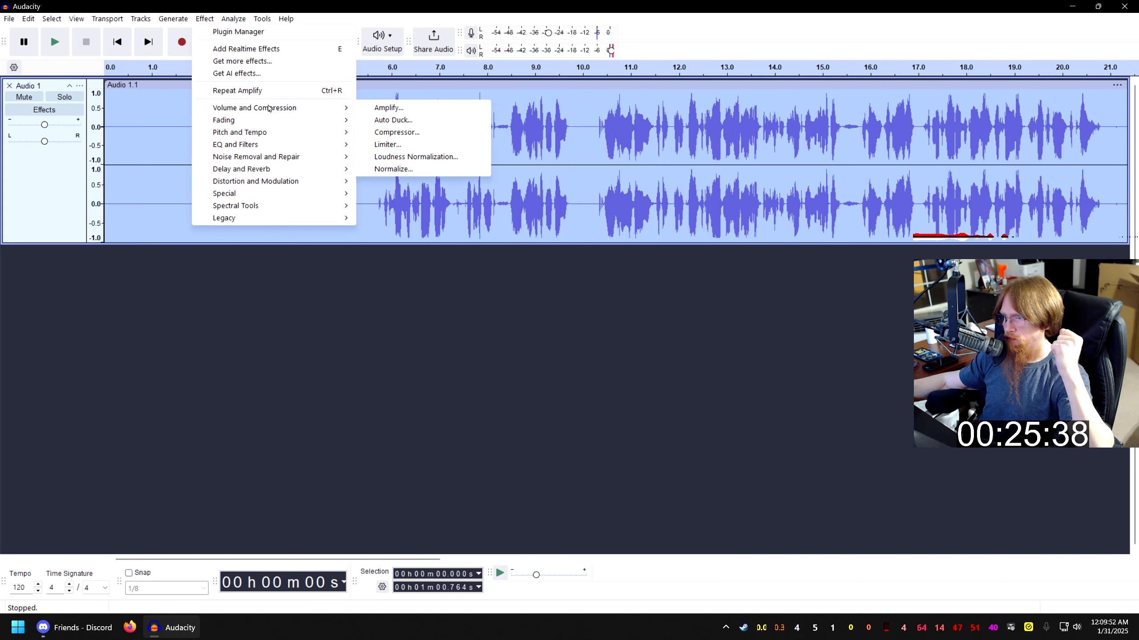
left_click(429, 157)
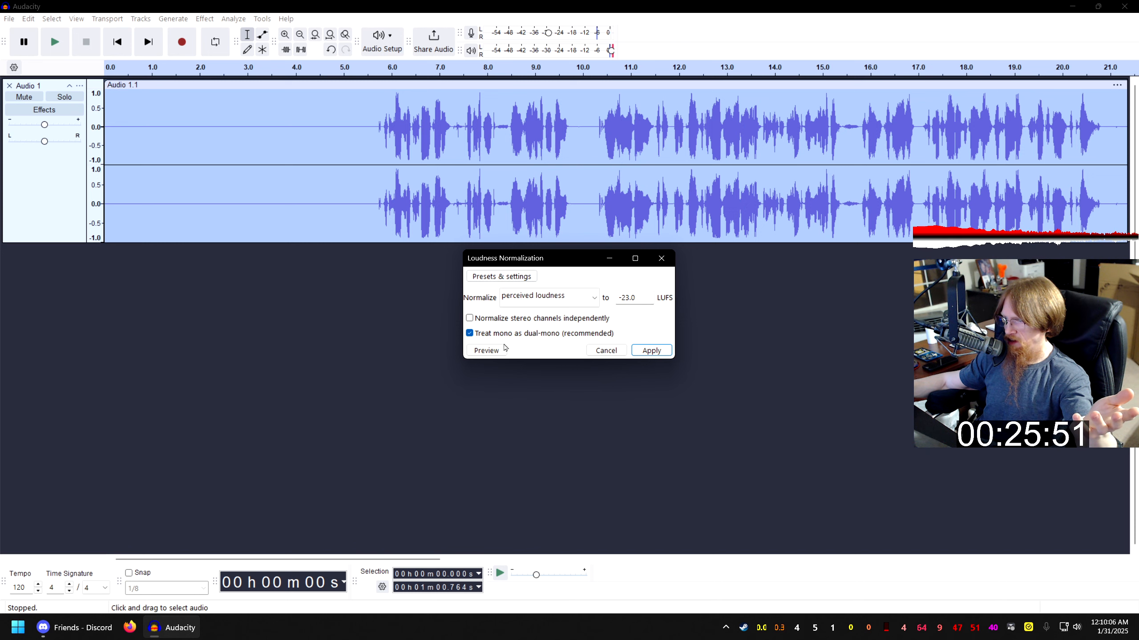
left_click(595, 299)
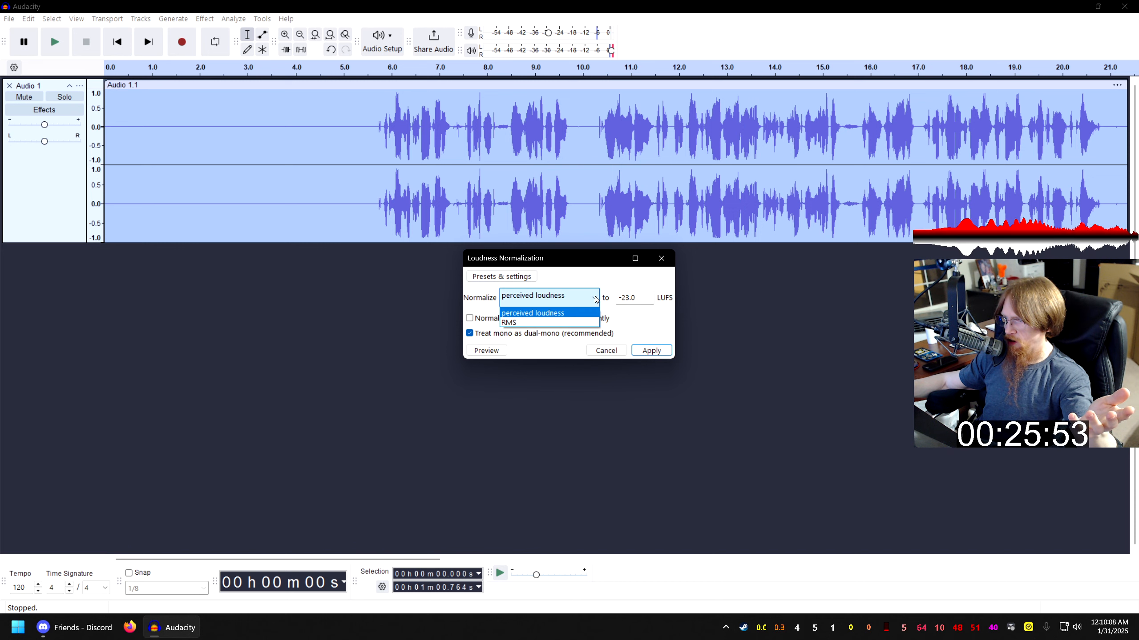
left_click(583, 314)
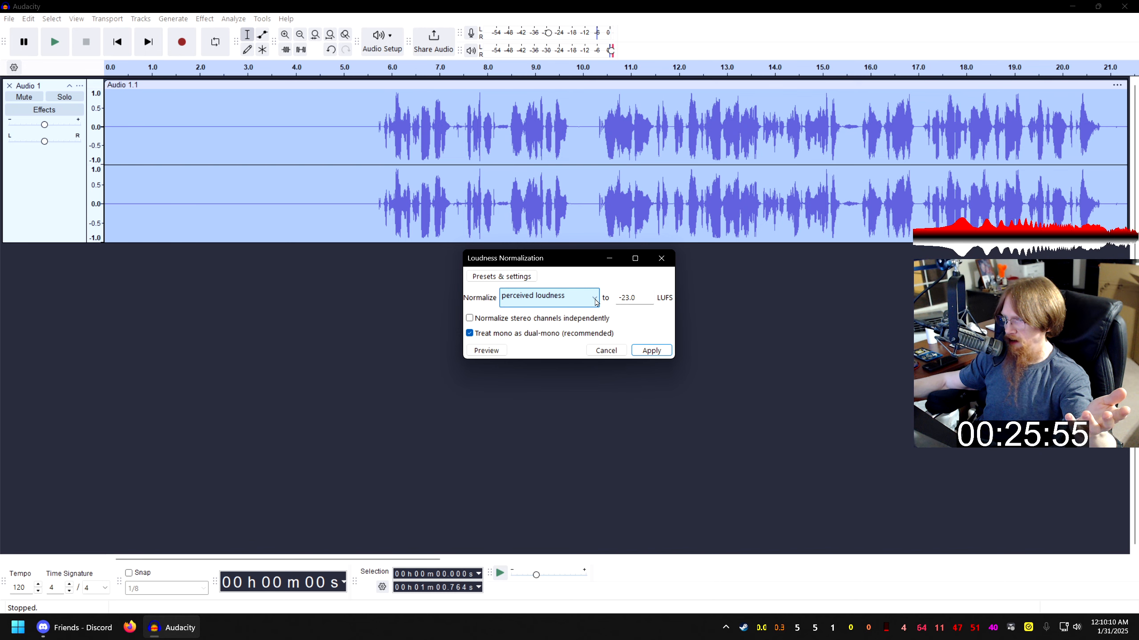
left_click(663, 353)
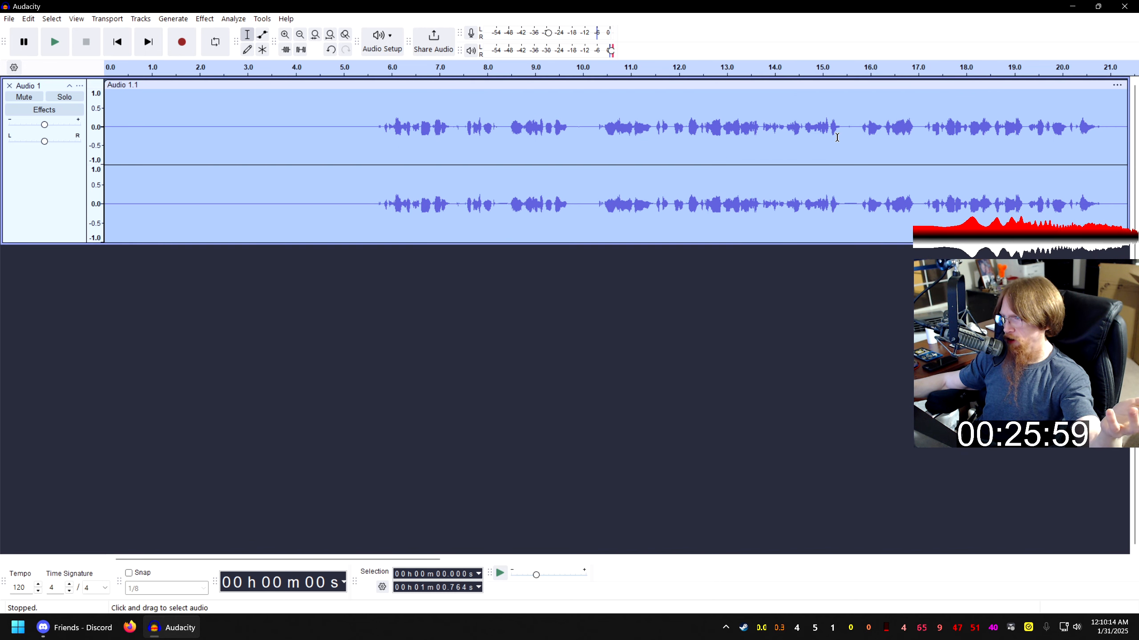
left_click(27, 19)
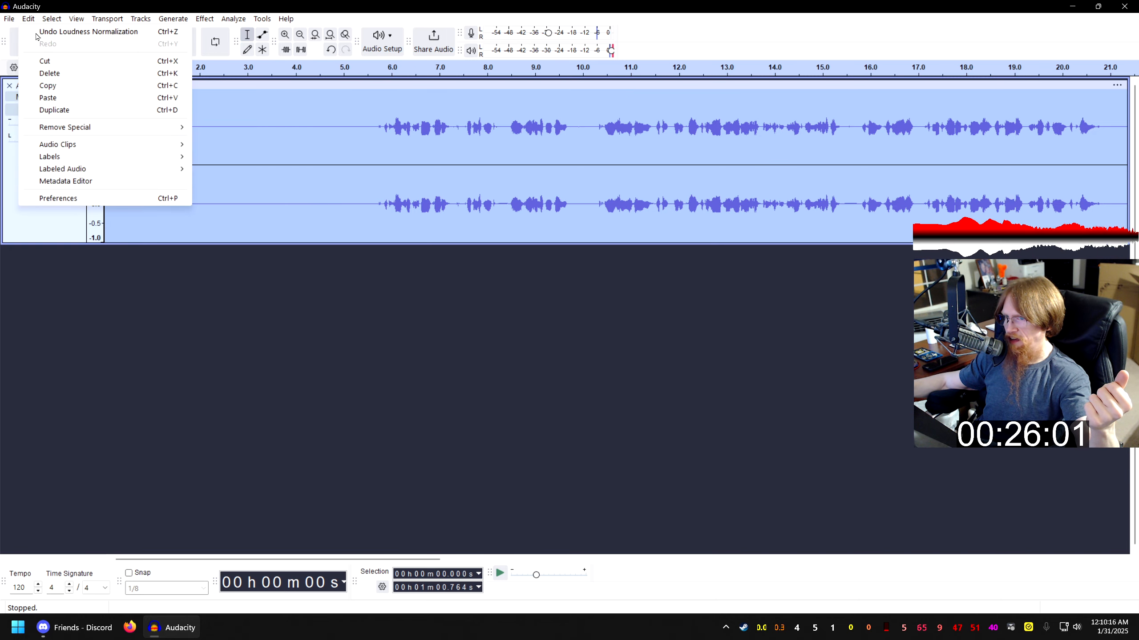
left_click(37, 36)
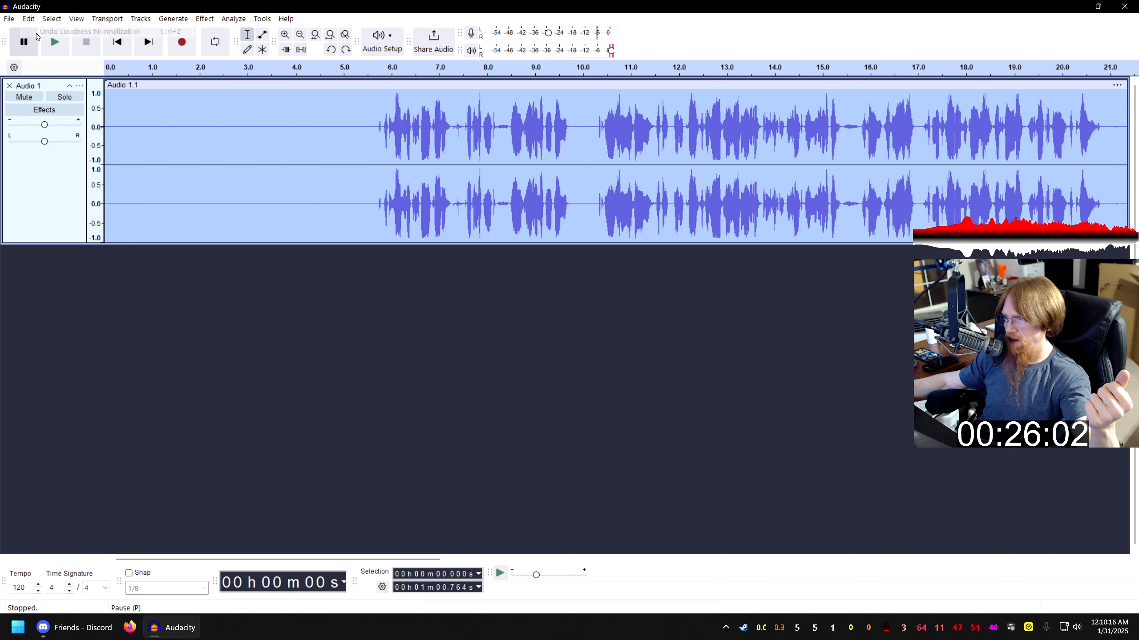
Try Loudness Normalization on the whole track with perceived loudness at -1 LUFS, and undo it.
left_click(205, 19)
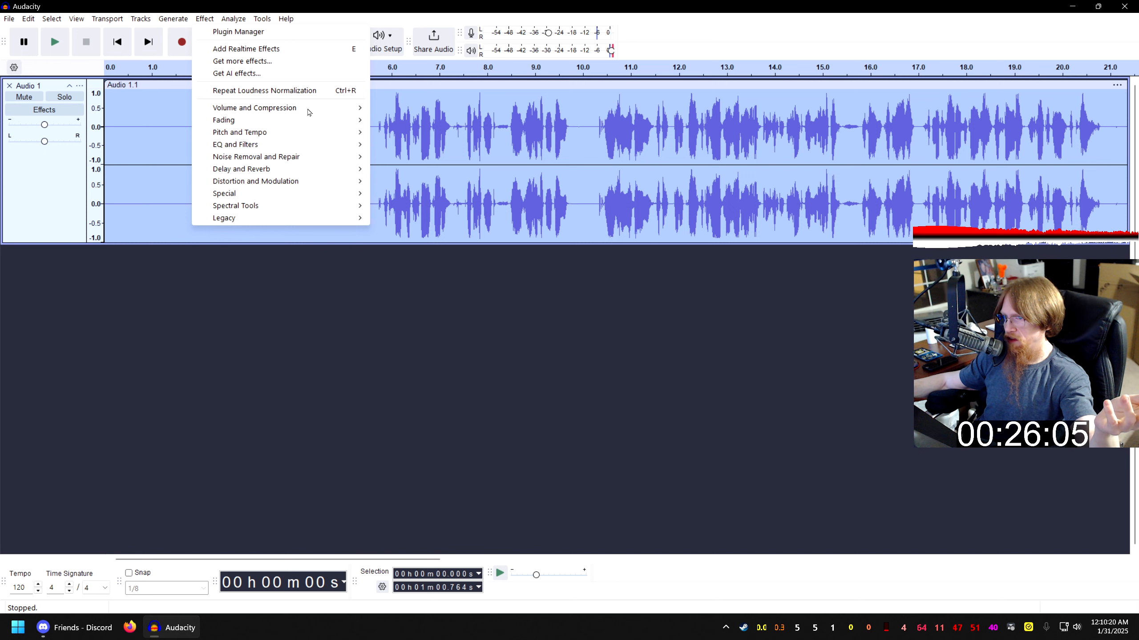
mouse_move(308, 112)
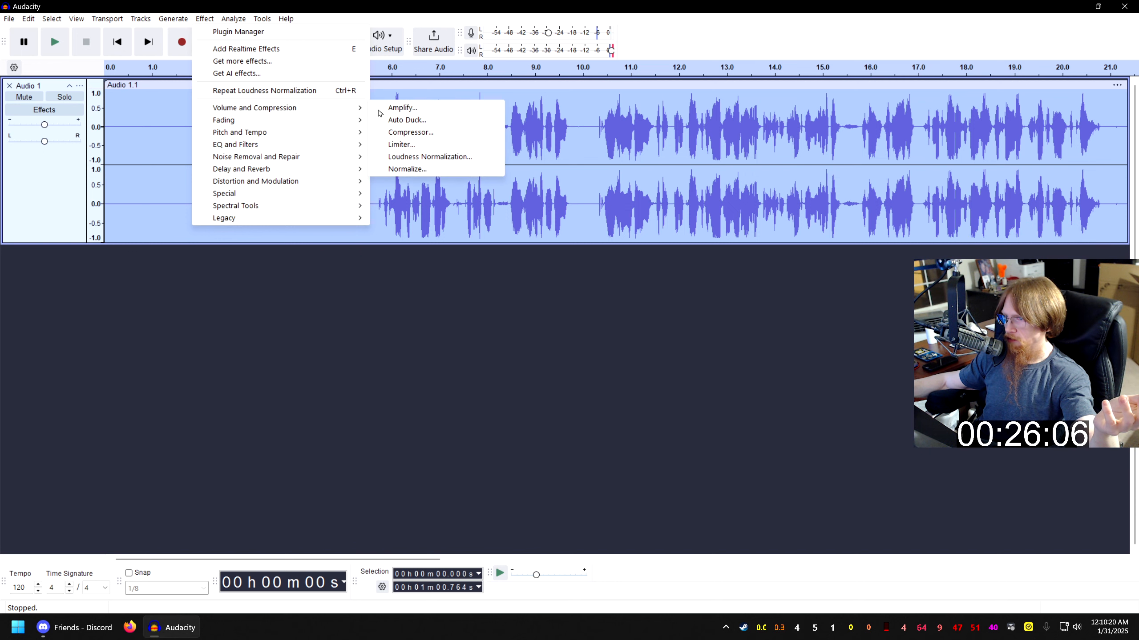
left_click(436, 157)
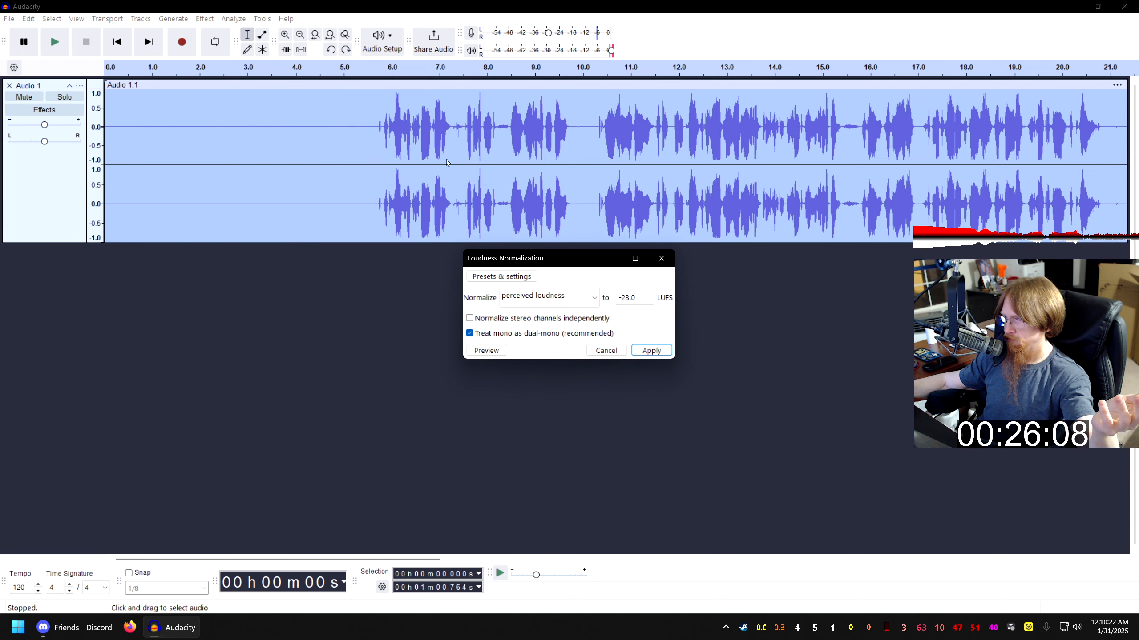
double_click(624, 298)
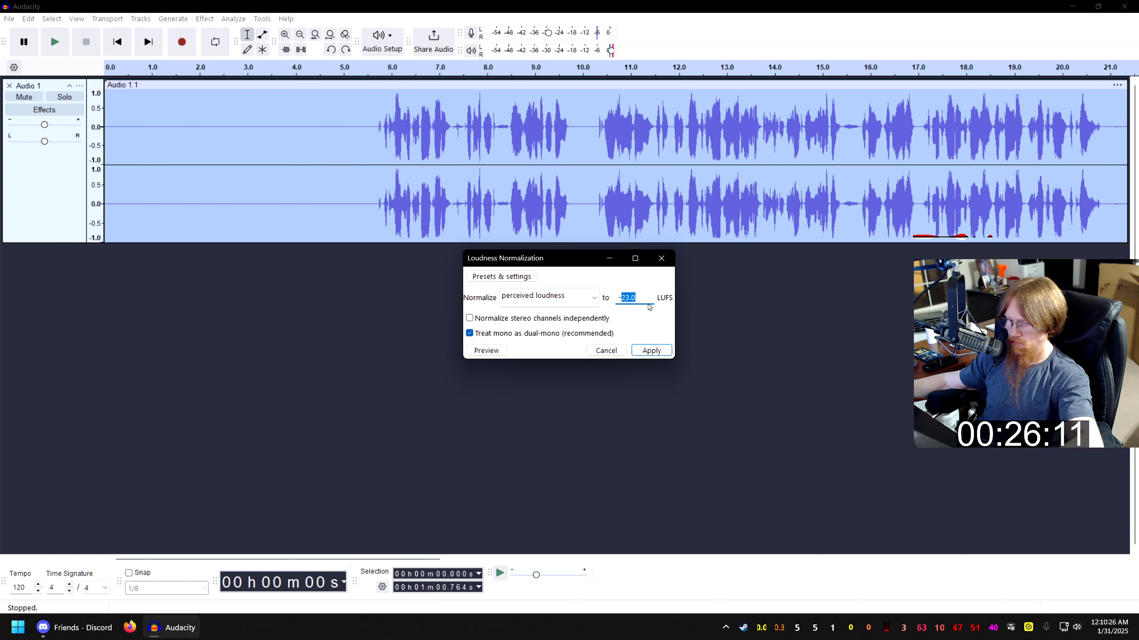
type("-1")
left_click(650, 351)
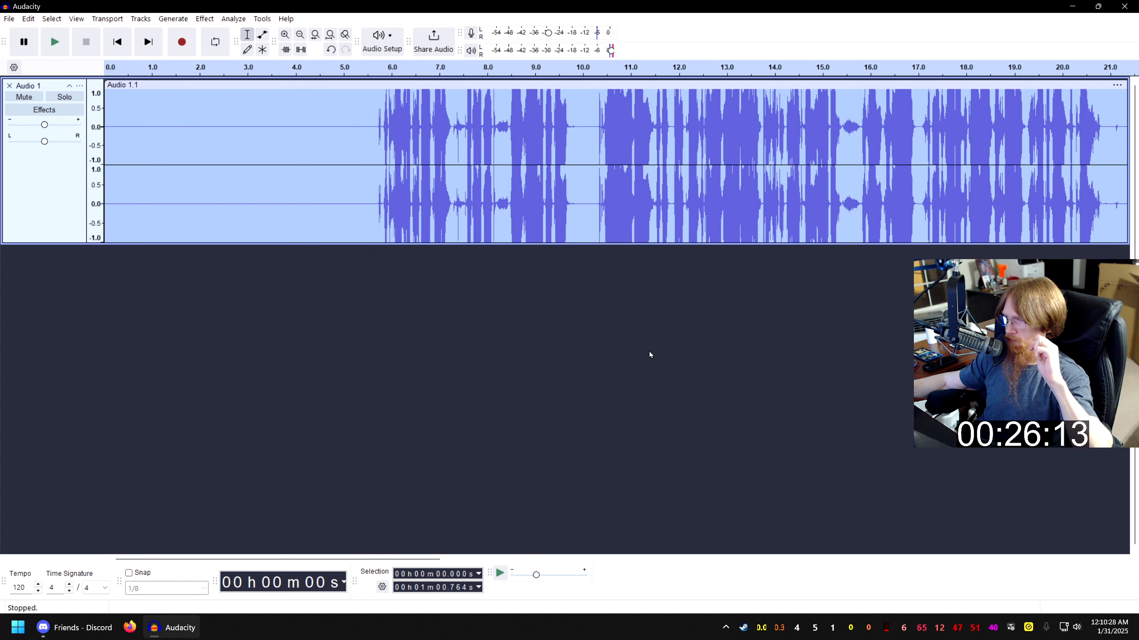
left_click(28, 18)
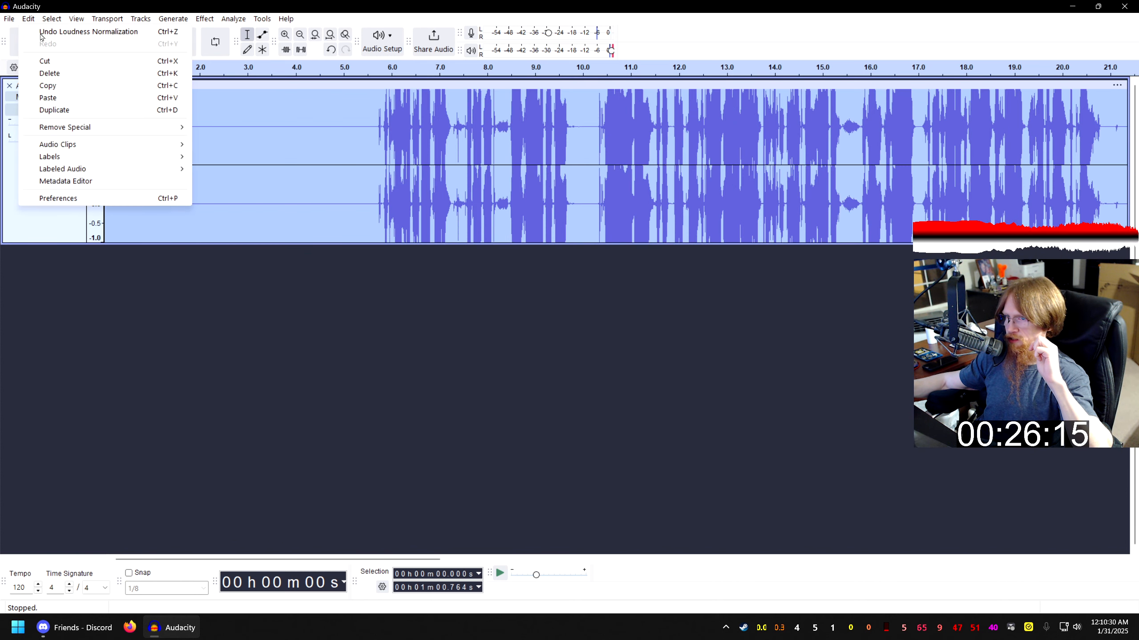
left_click(89, 31)
Try Loudness Normalization on the whole track with perceived loudness at -10.0 LUFS, and undo it.
left_click(205, 18)
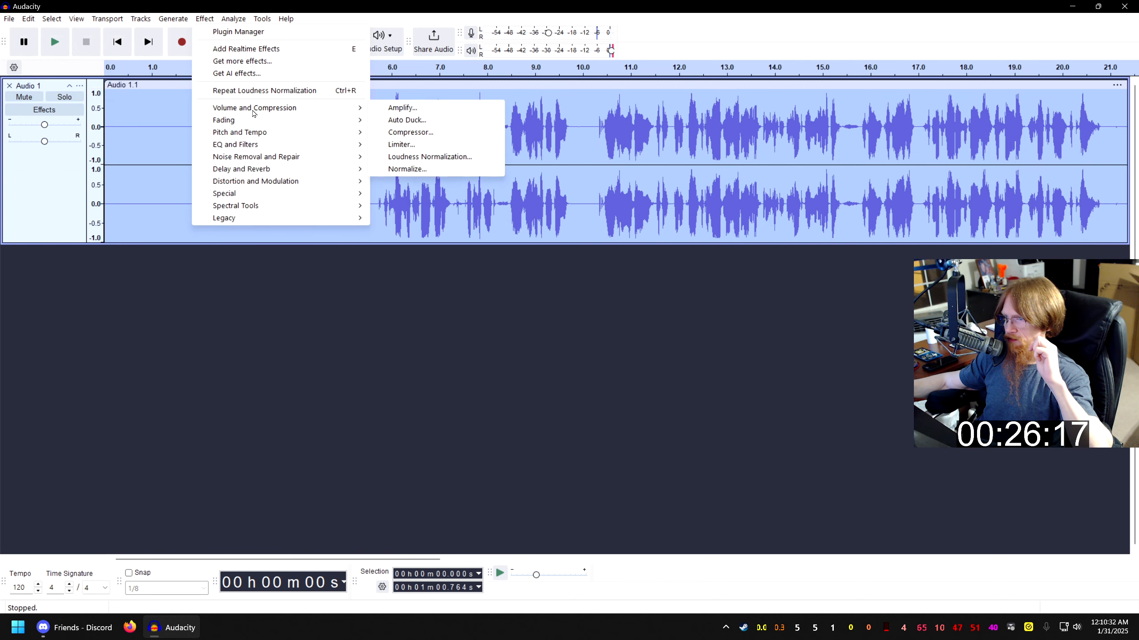
left_click(418, 157)
left_click(626, 297)
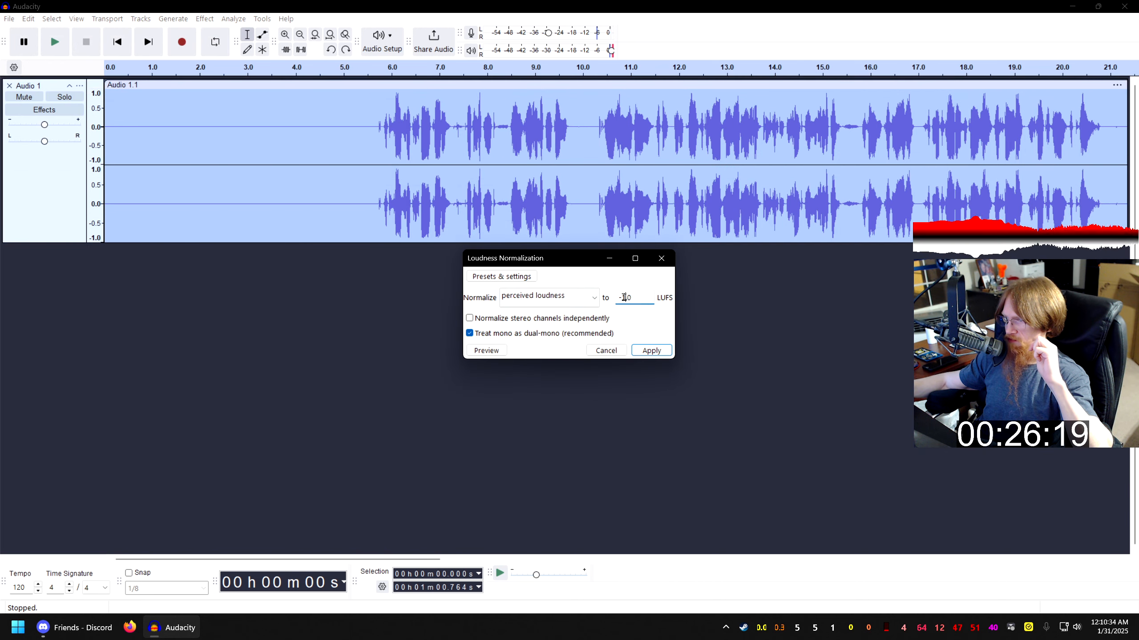
type("0")
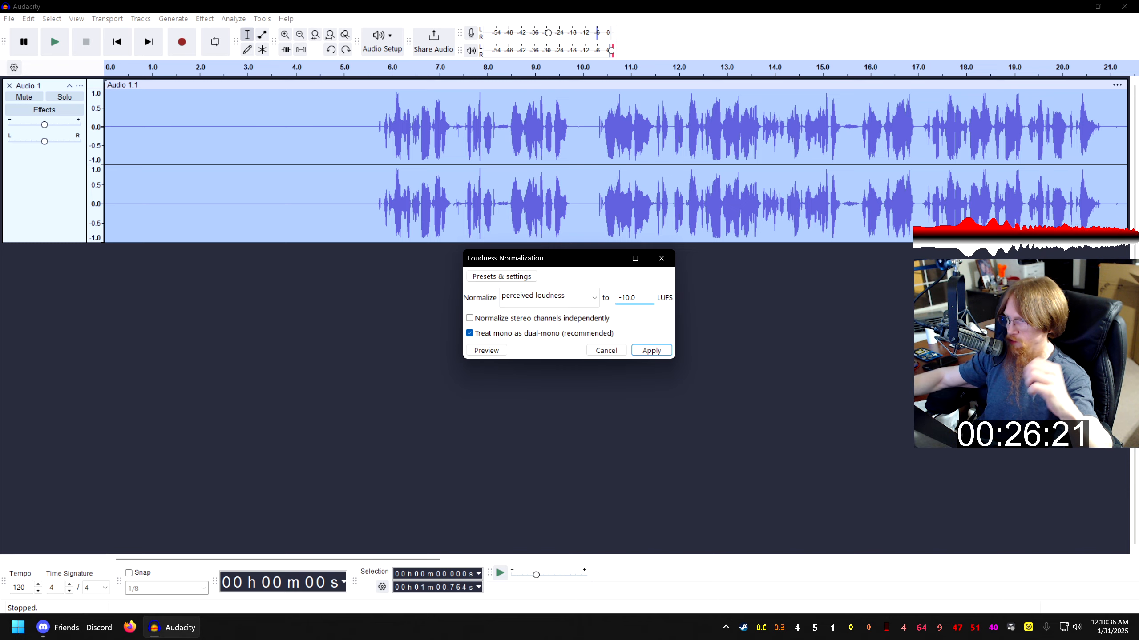
left_click(651, 351)
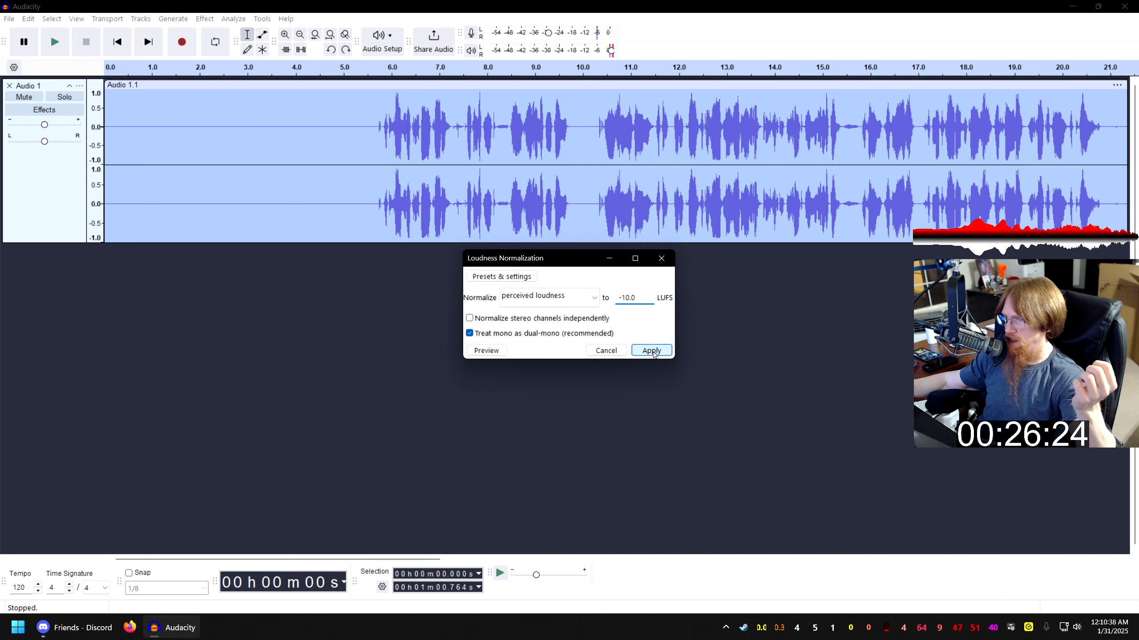
left_click(28, 19)
Try Normalize on the whole track with DC offset removal and peak amplitude at -1.0 dB, and undo it.
left_click(205, 18)
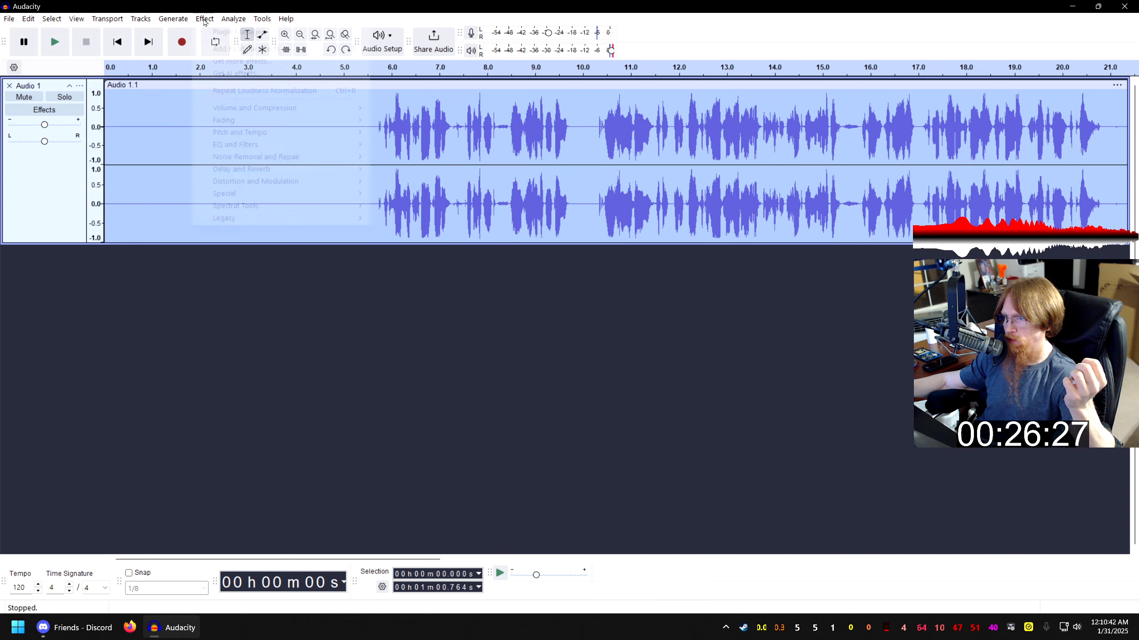
mouse_move(294, 107)
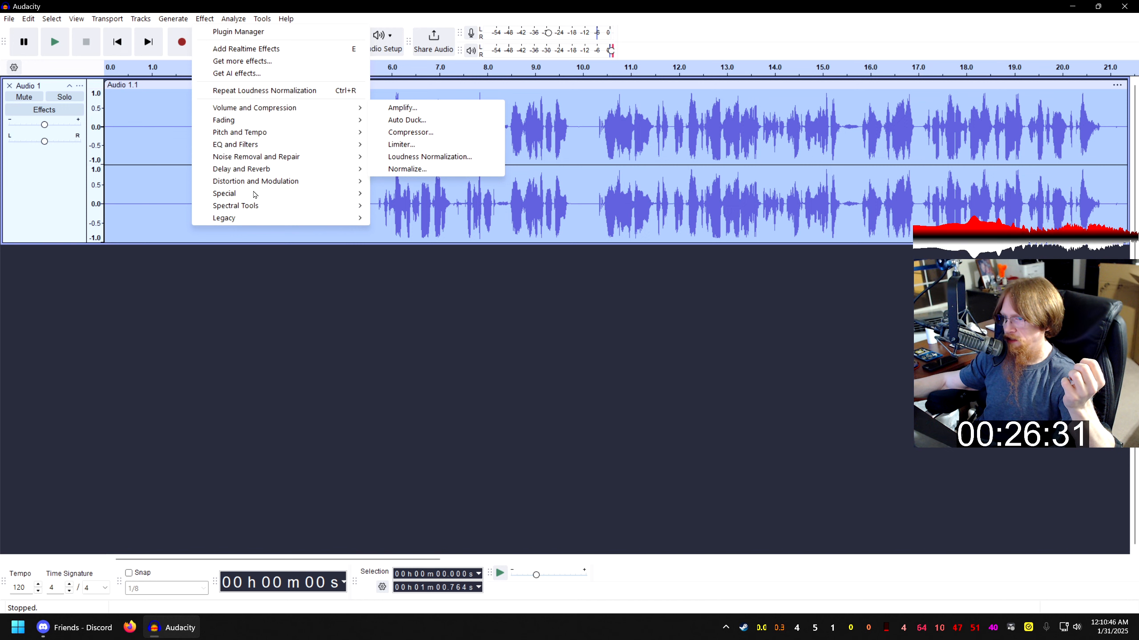
mouse_move(248, 220)
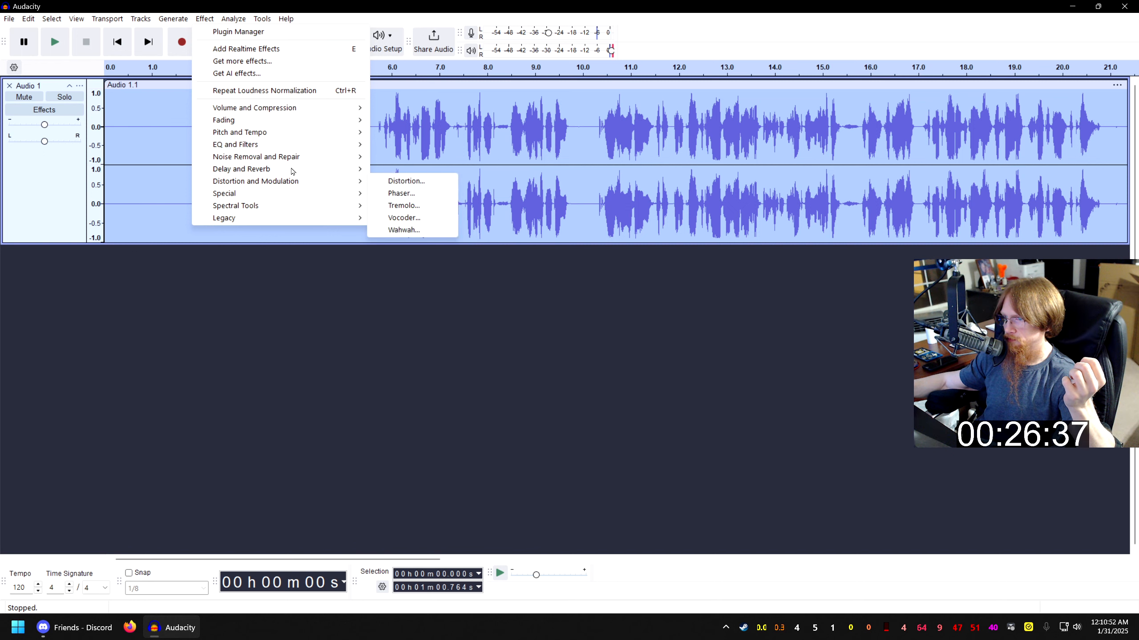
mouse_move(292, 171)
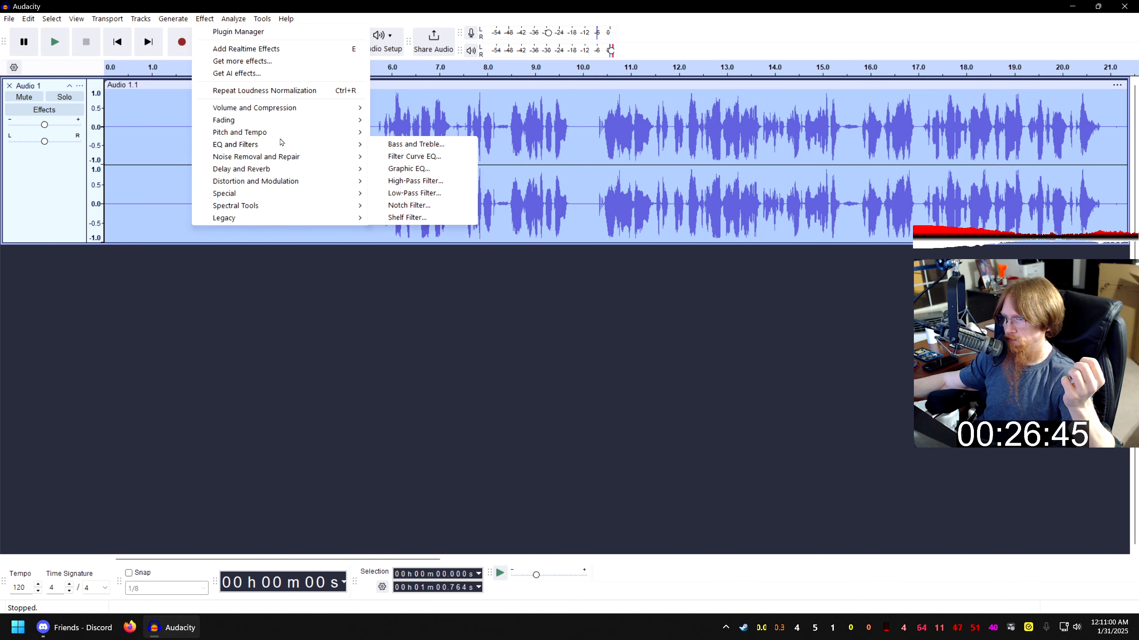
mouse_move(281, 135)
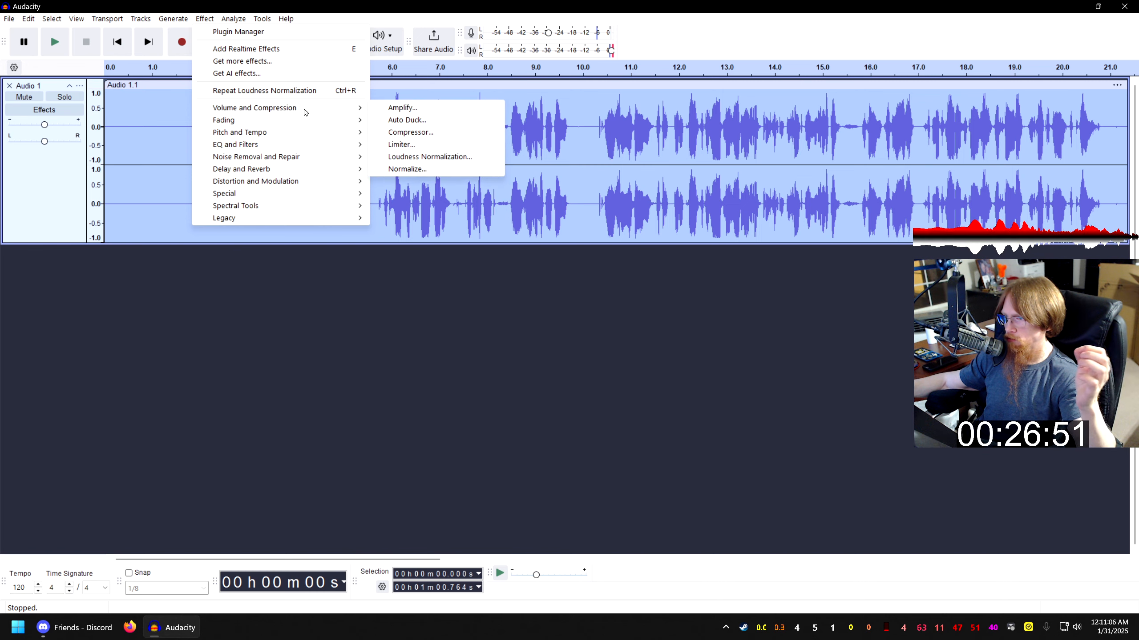
left_click(408, 169)
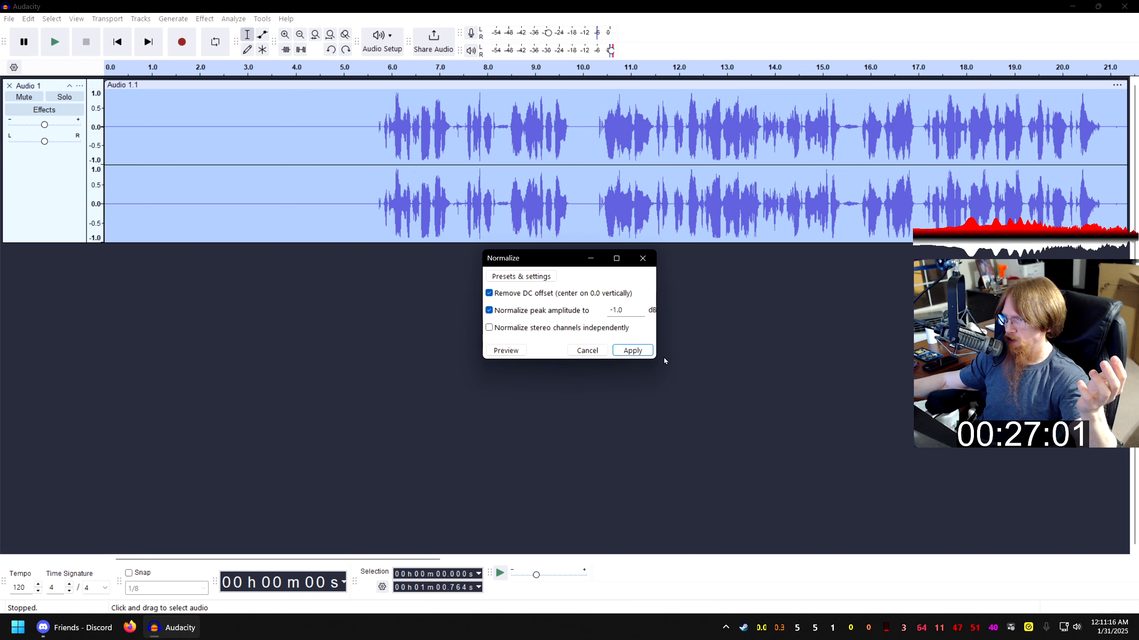
left_click(633, 351)
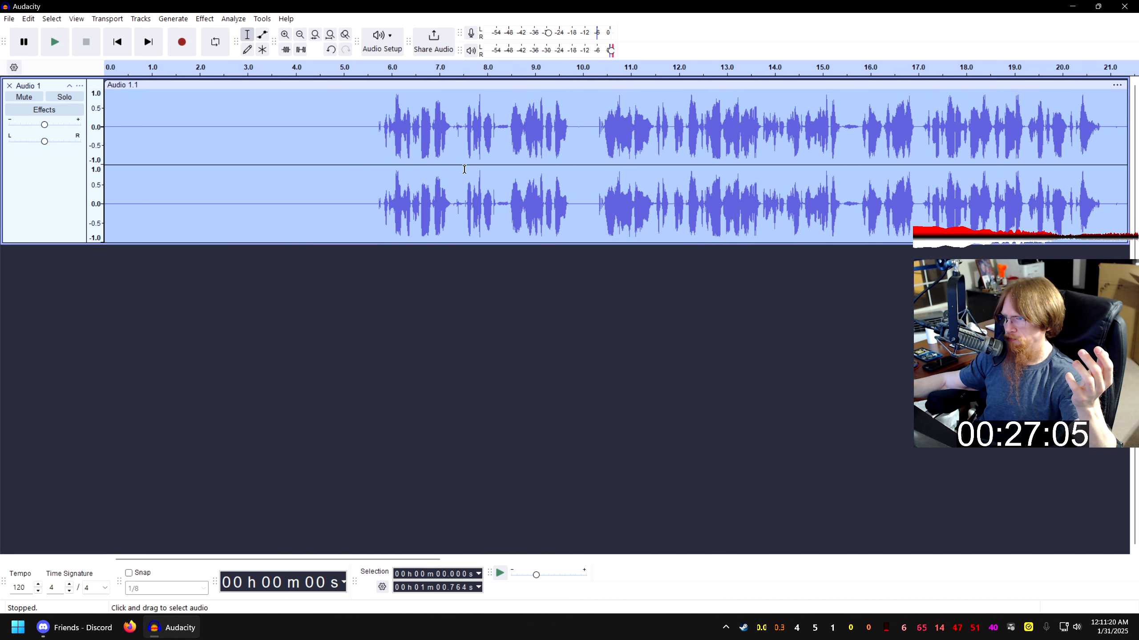
left_click(30, 19)
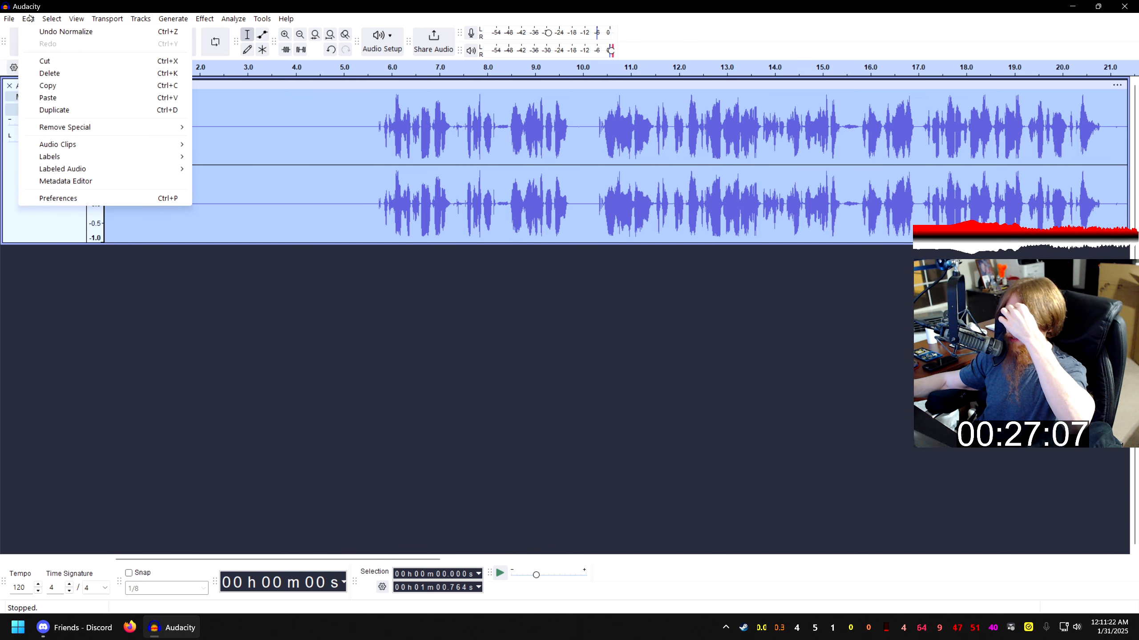
left_click(37, 31)
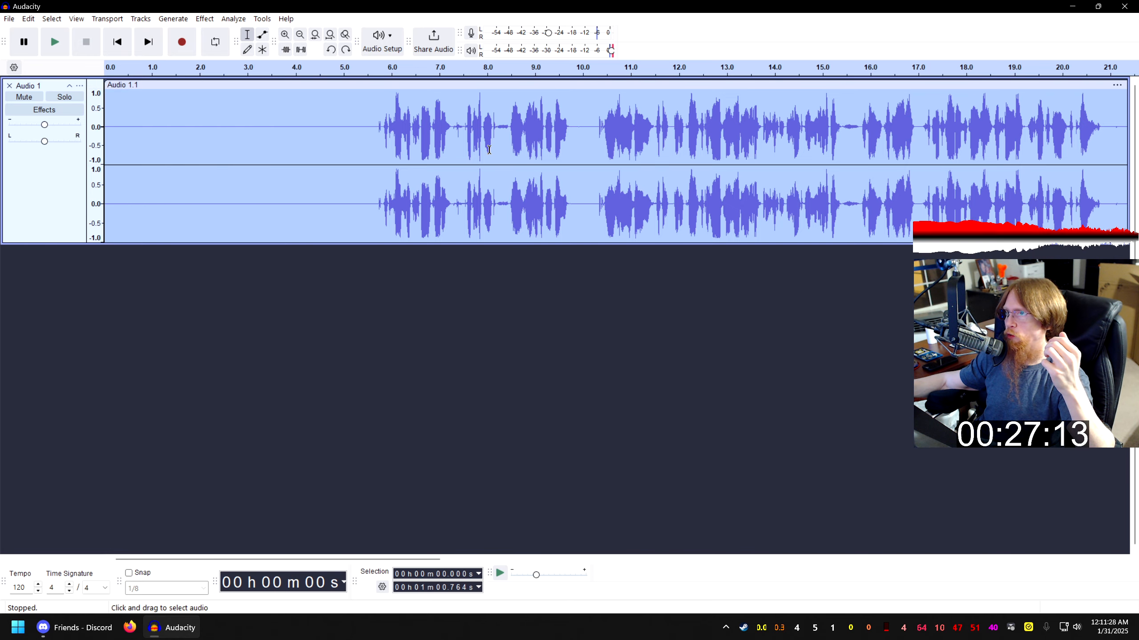
Try Amplify on the whole track with 0.597 dB amplification and a new peak amplitude of 0.0 dB, and undo it.
left_click(214, 22)
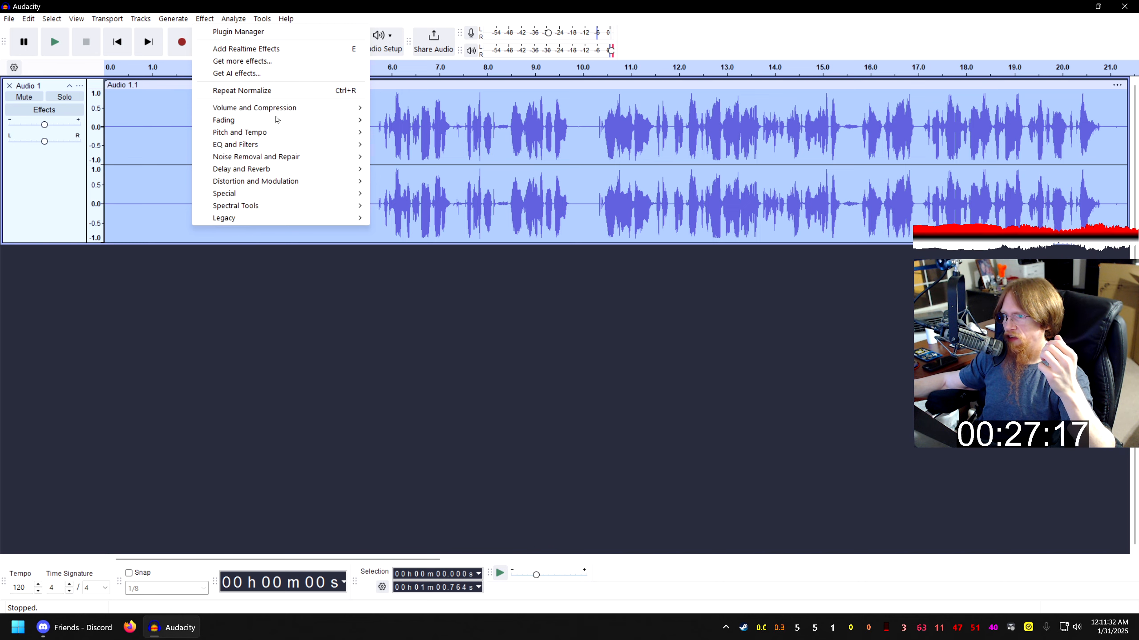
mouse_move(294, 110)
left_click(402, 108)
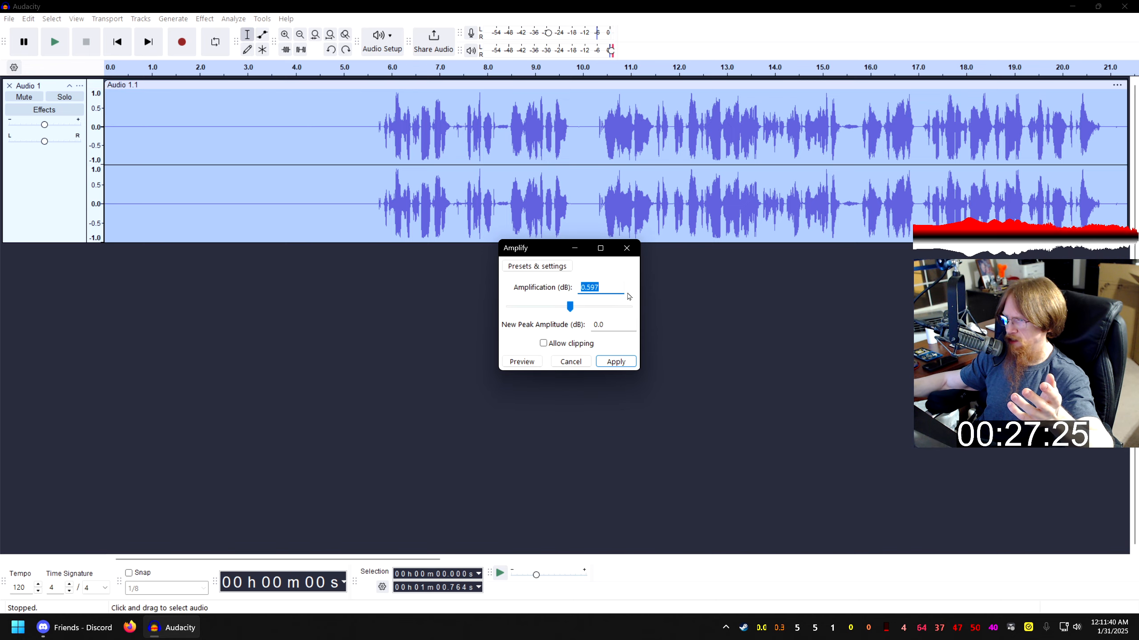
left_click(619, 365)
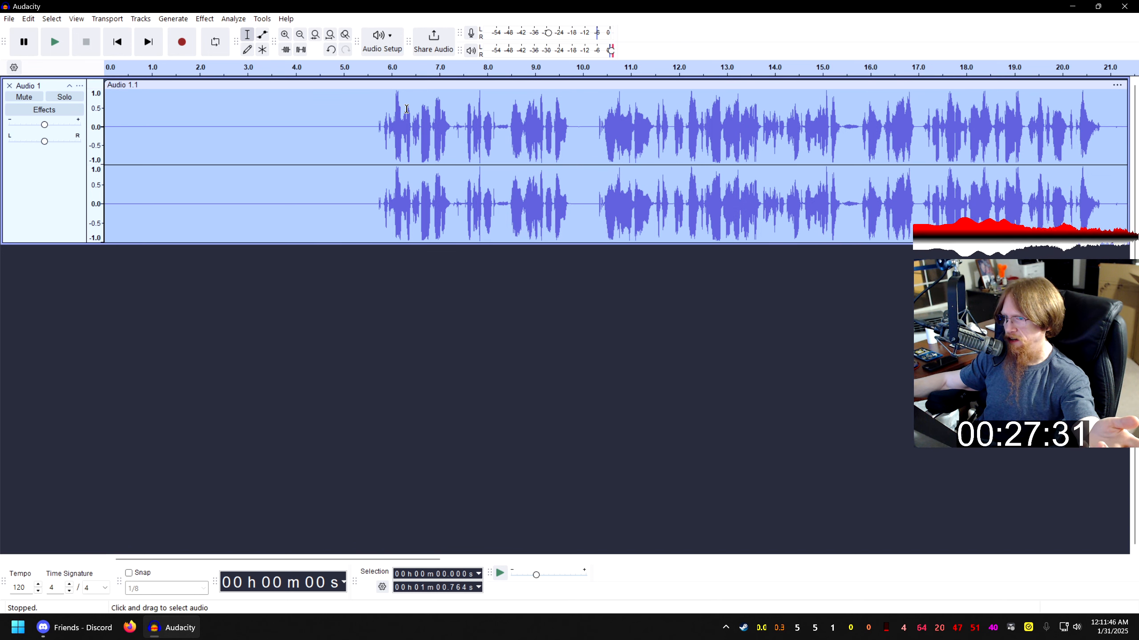
left_click(28, 18)
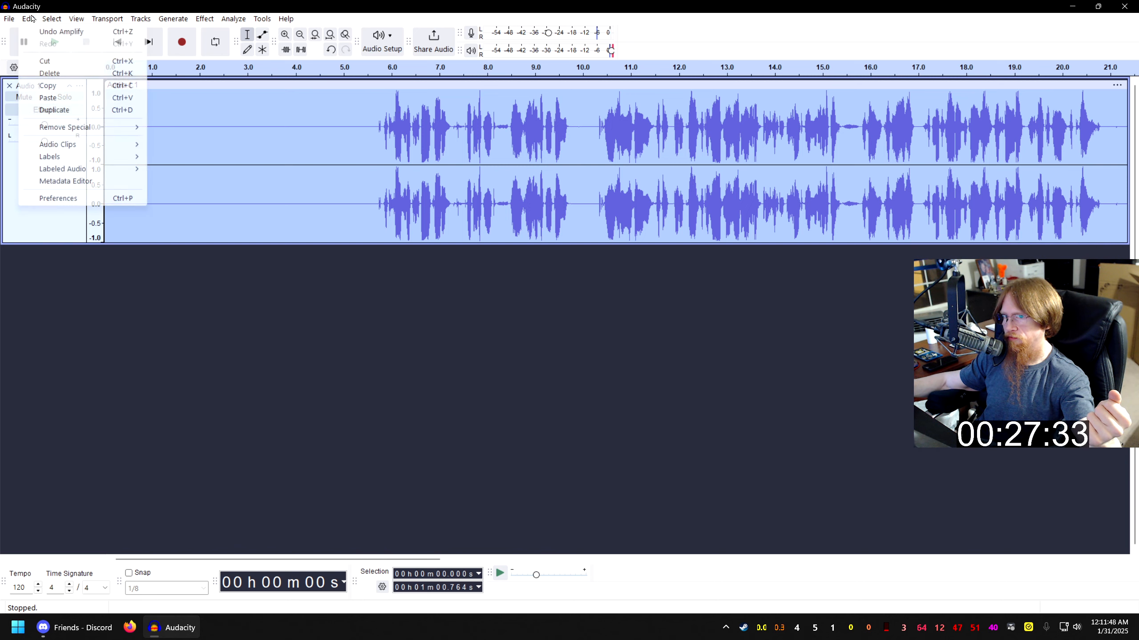
left_click(53, 33)
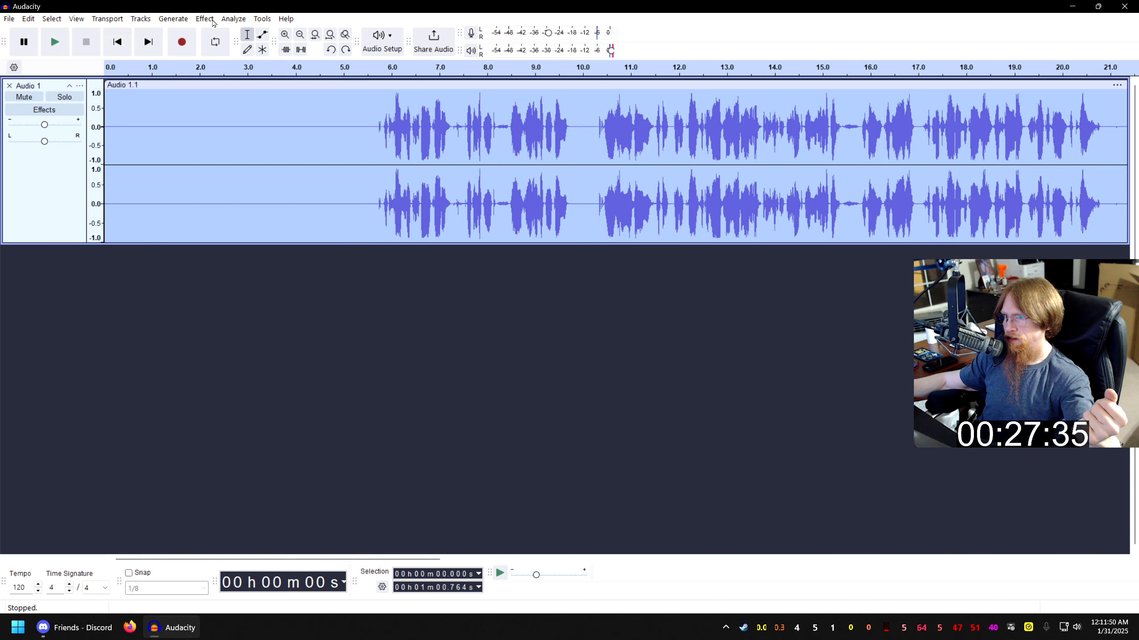
Play the track from about 5.6 s, just before the speech starts, to hear the processed voice.
left_click(371, 121)
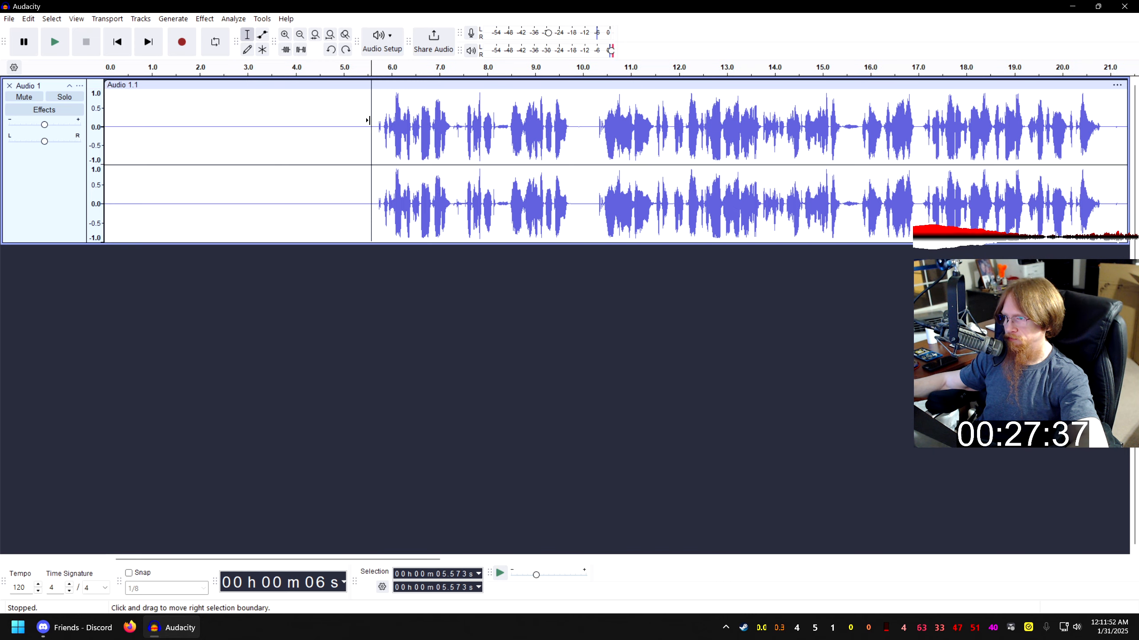
key("space")
scroll(367, 120, "down", 1, "ctrl")
scroll(369, 120, "down", 2, "ctrl")
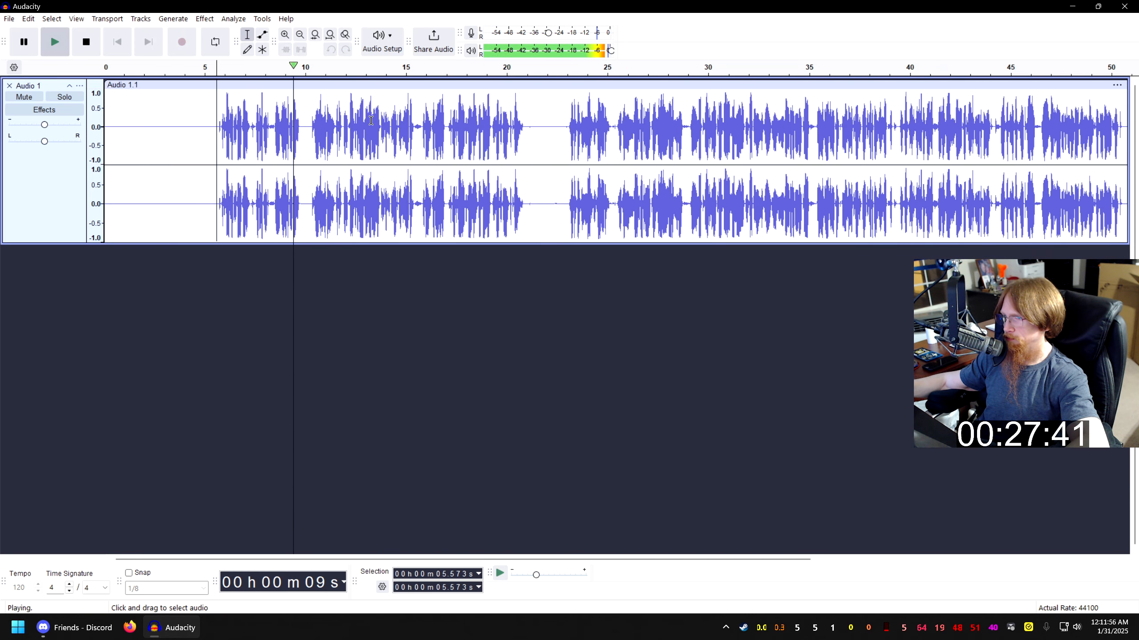
scroll(368, 120, "right", 3)
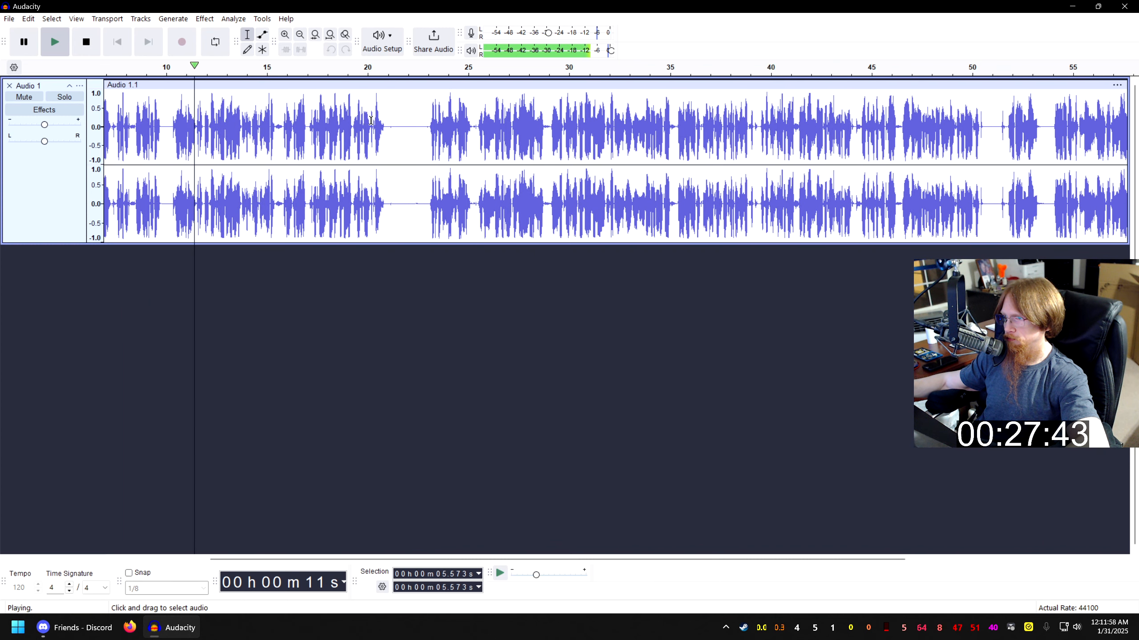
scroll(368, 119, "down", 2, "ctrl")
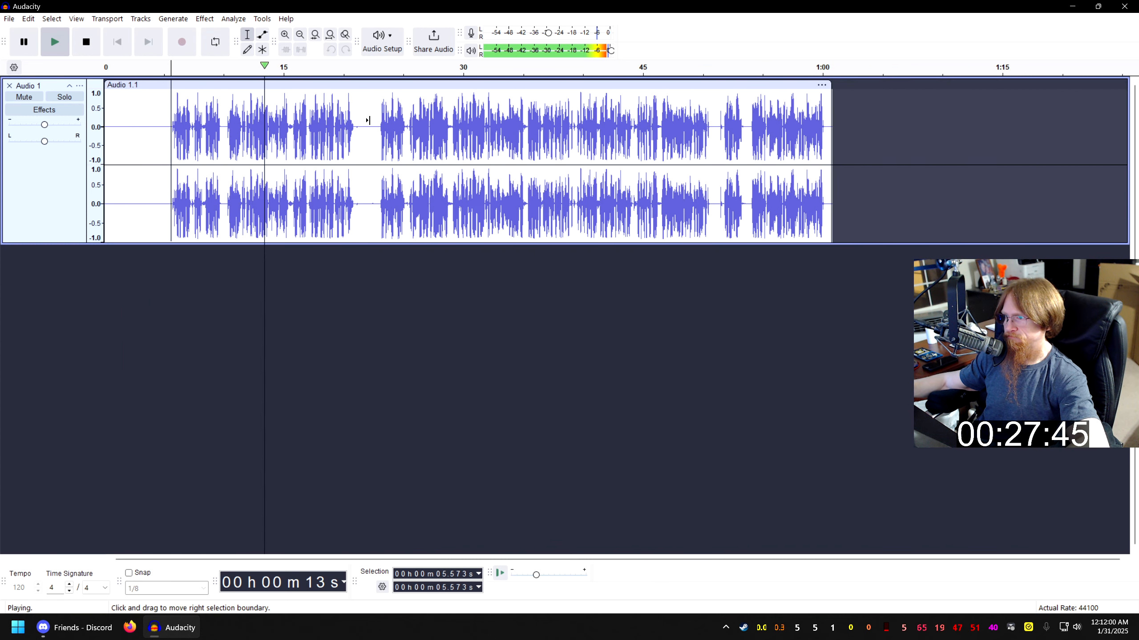
scroll(554, 124, "up", 1, "ctrl")
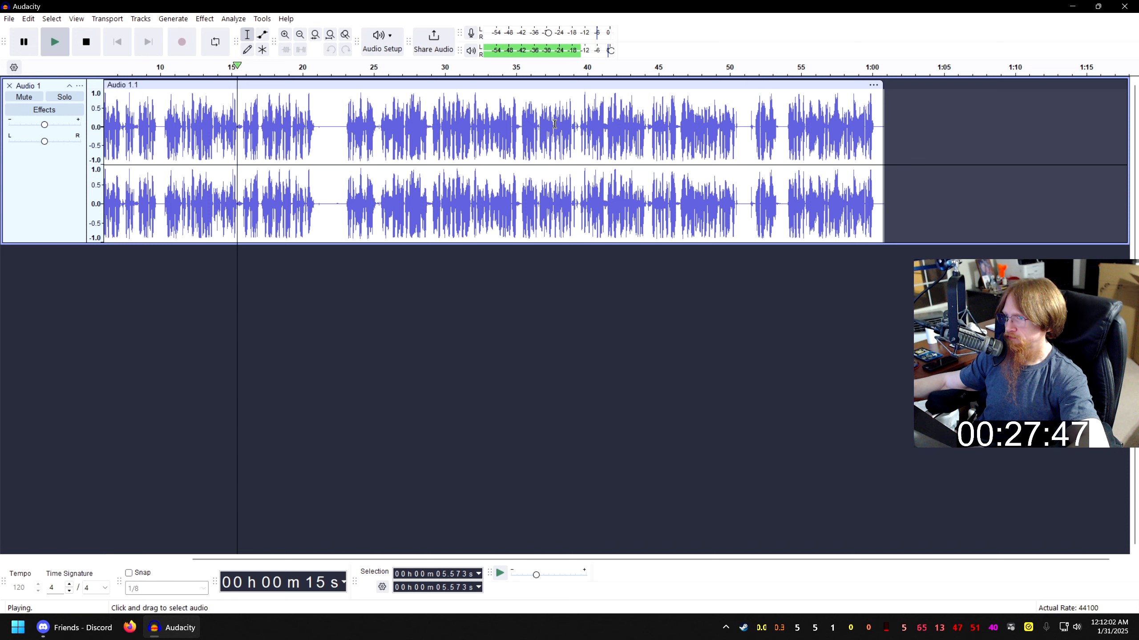
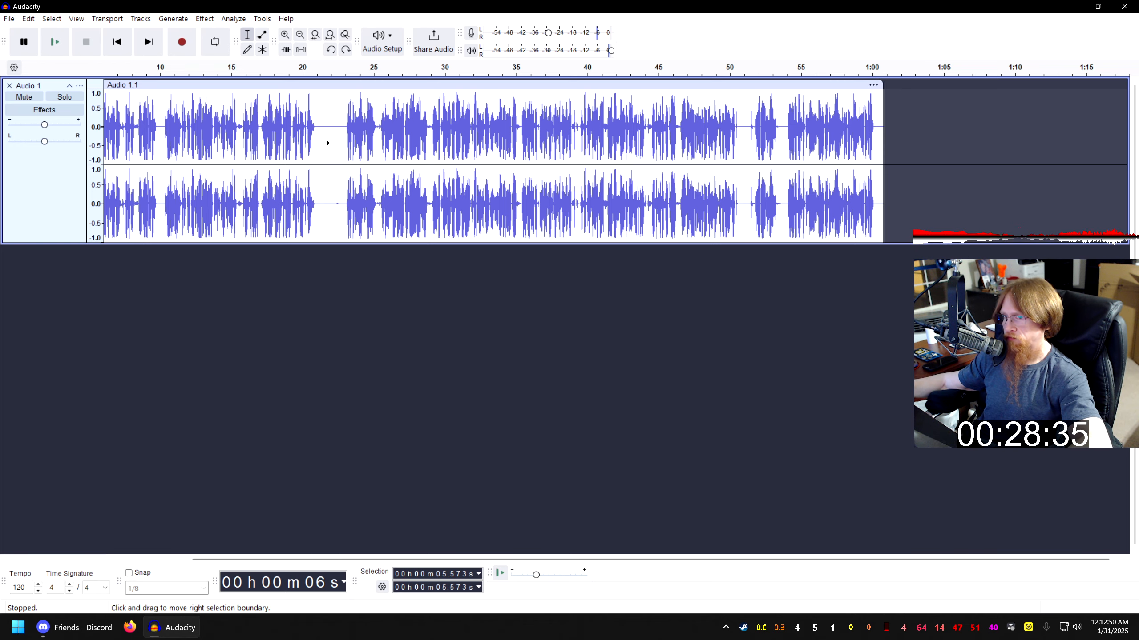
Try Amplify with 50.0 dB on the silent lead-in from 0 to about 5.4 s, and undo it.
scroll(331, 144, "up", 3)
scroll(332, 143, "left", 13)
scroll(215, 127, "up", 3)
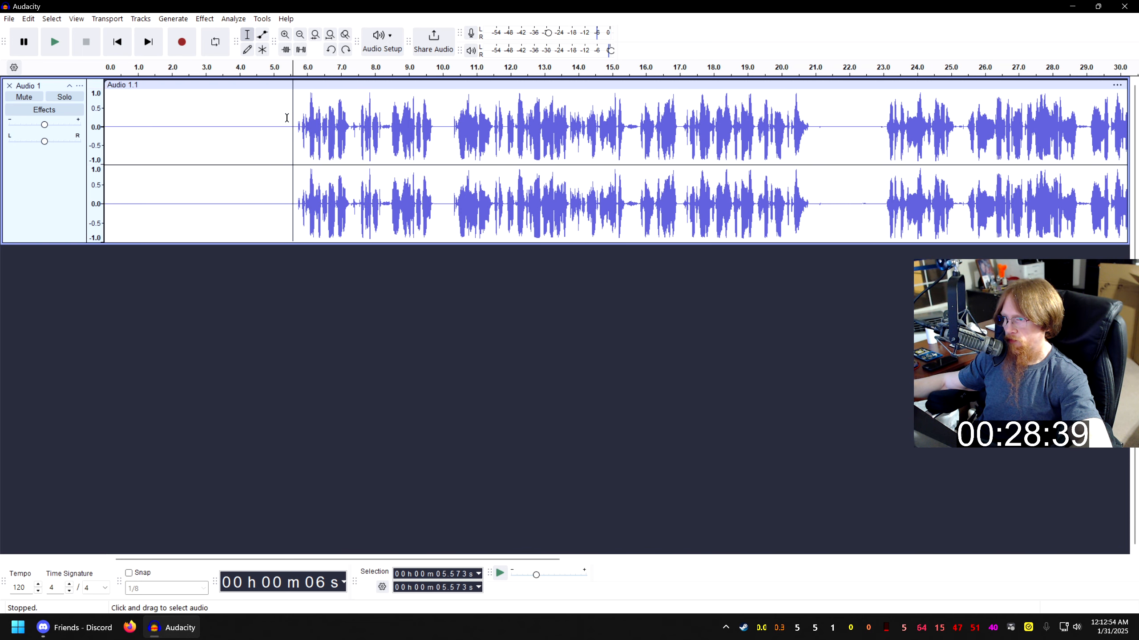
left_click_drag(294, 126, 105, 128)
left_click(211, 20)
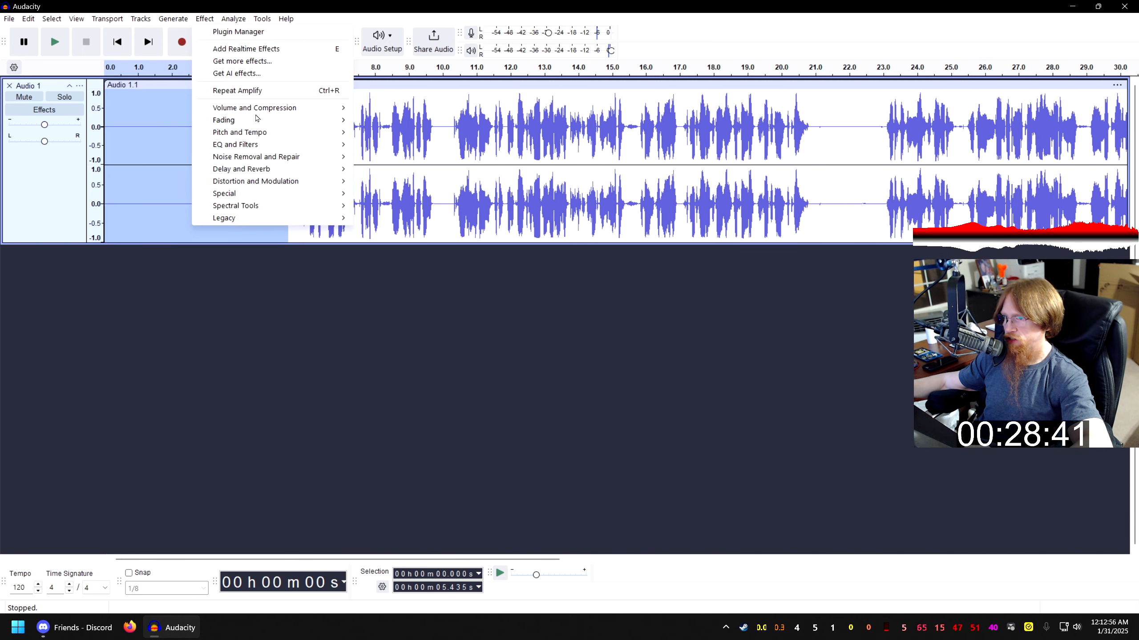
mouse_move(281, 111)
left_click(382, 110)
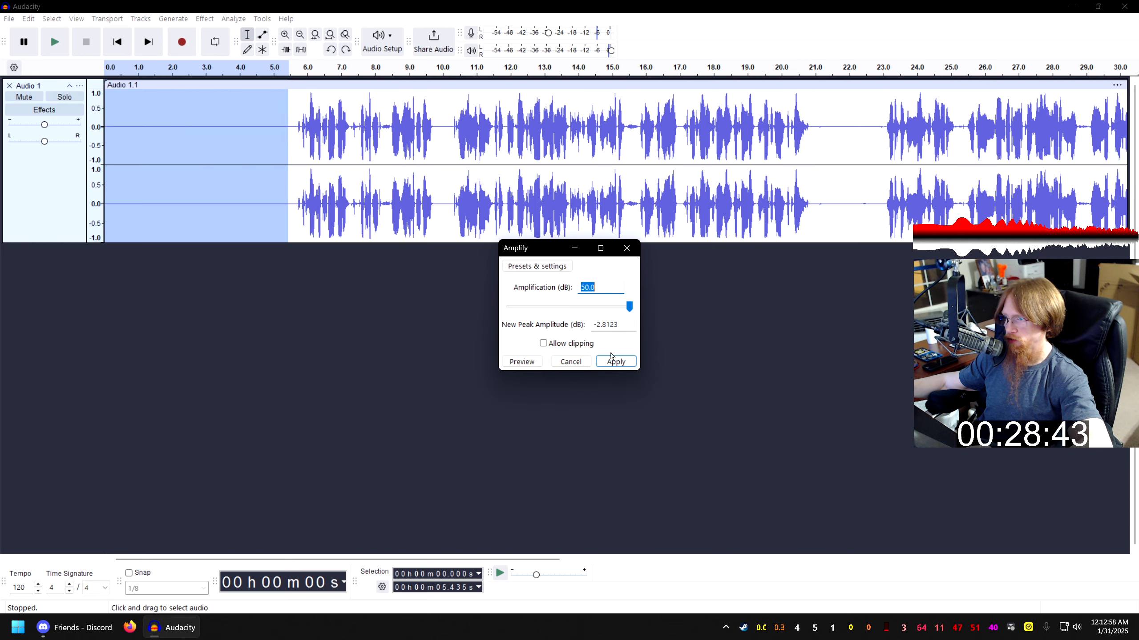
left_click(615, 362)
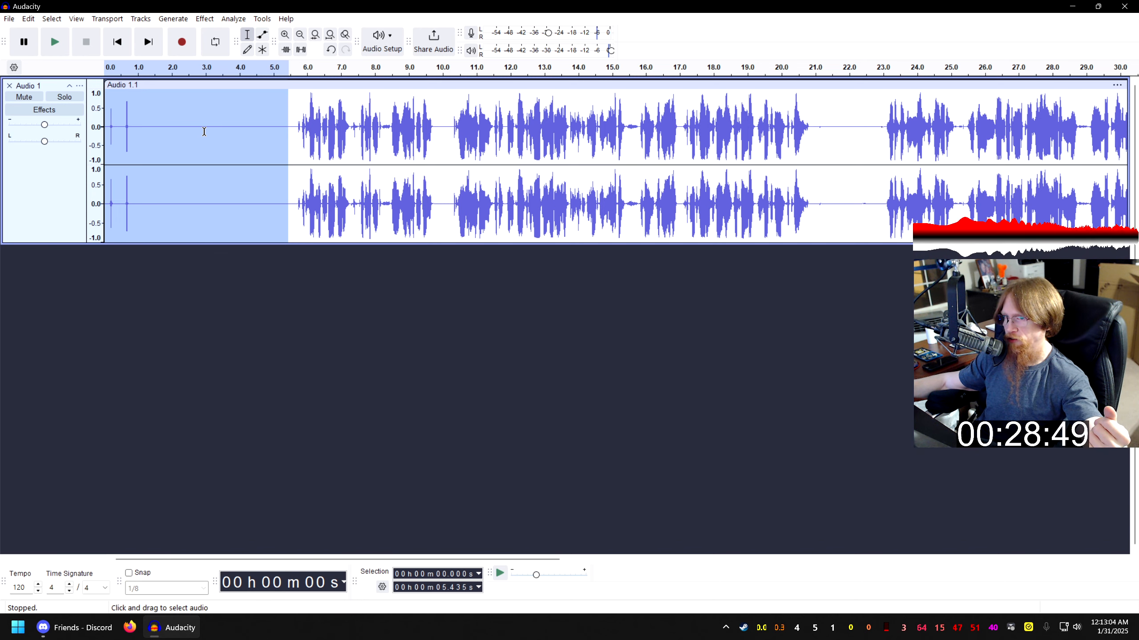
left_click(28, 18)
left_click(50, 30)
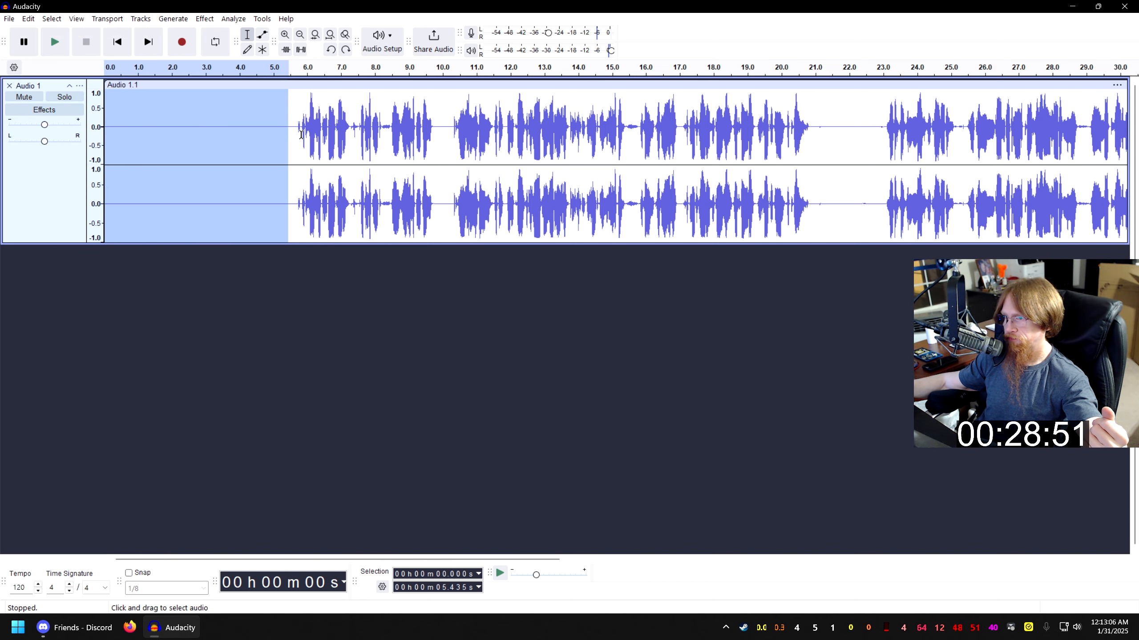
Examine the frequency bands of Graphic EQ for the whole track, and close it without applying.
left_click(272, 130)
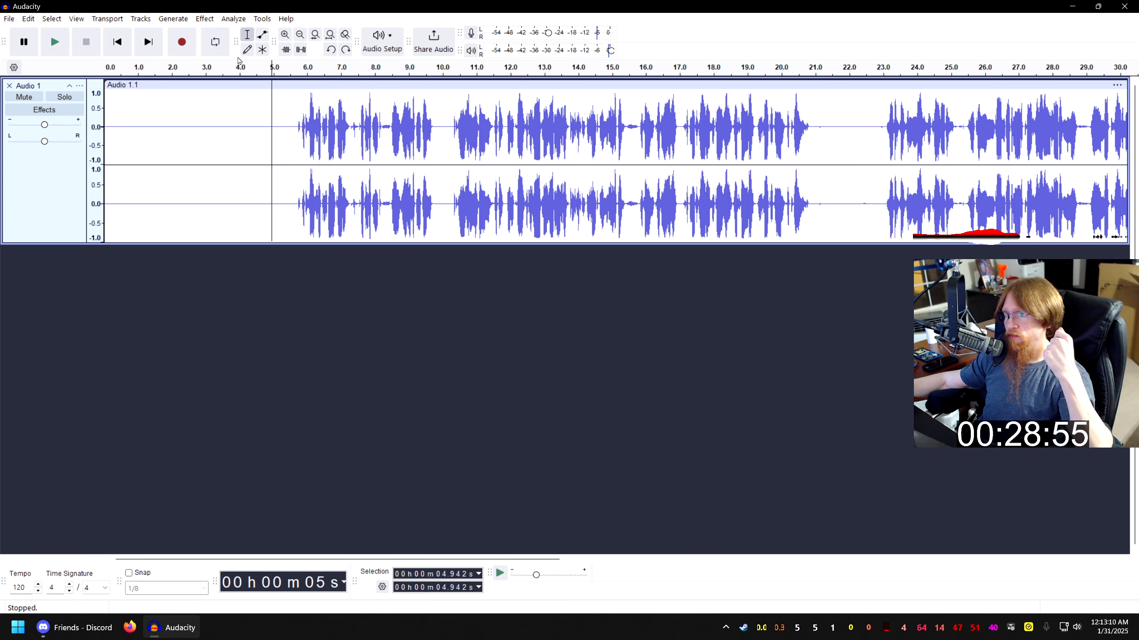
key("ctrl+a")
left_click(206, 19)
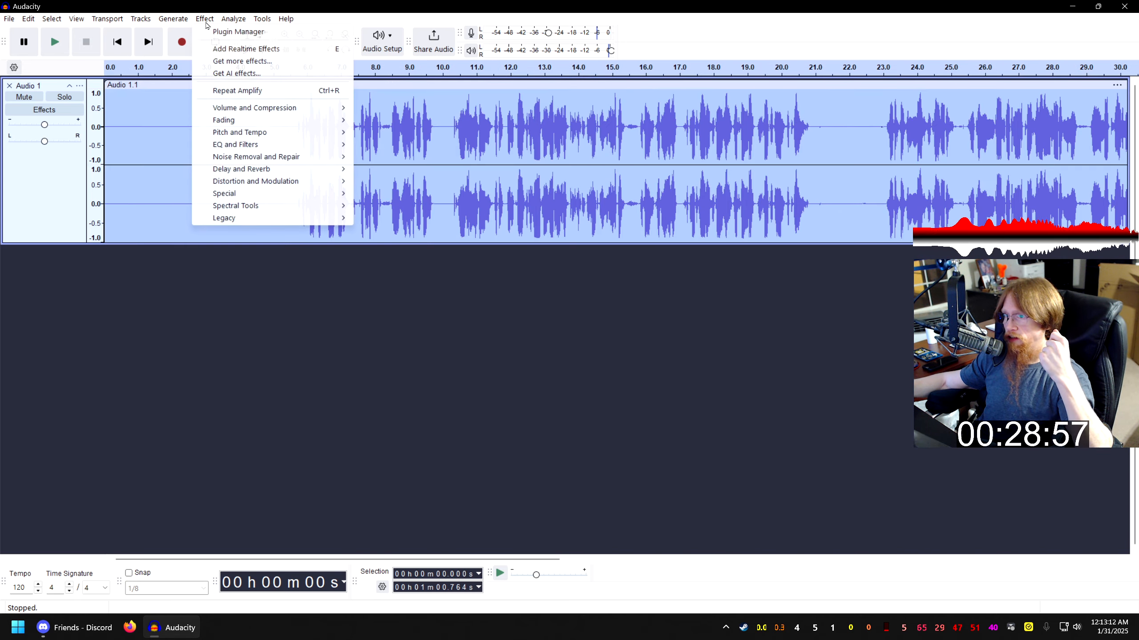
mouse_move(302, 147)
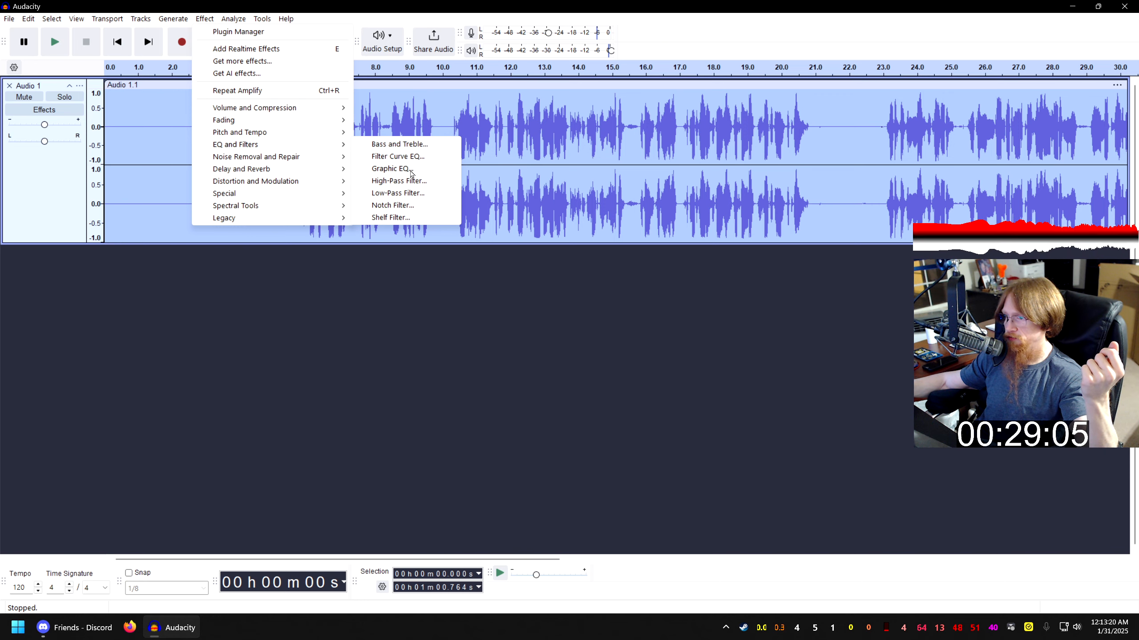
left_click(391, 168)
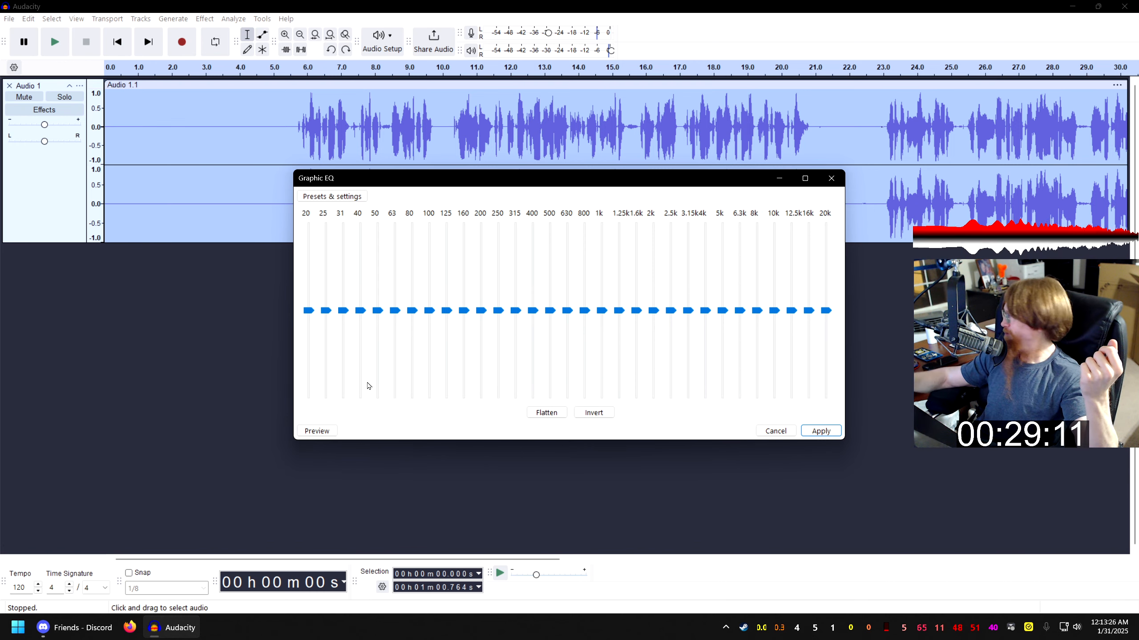
mouse_move(367, 386)
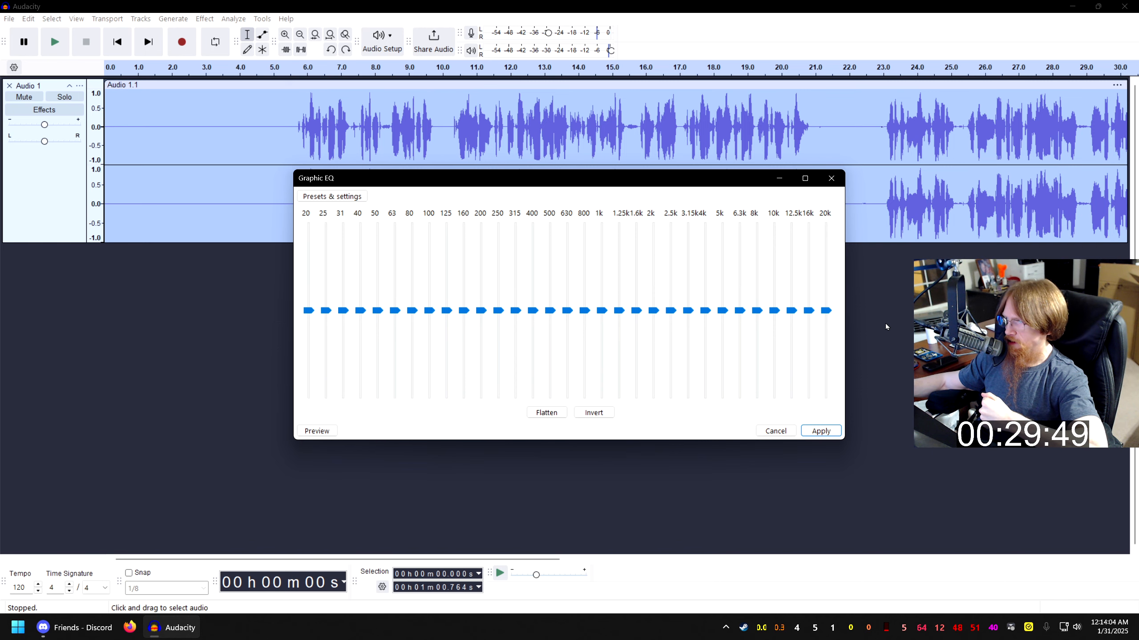
left_click_drag(294, 241, 452, 241)
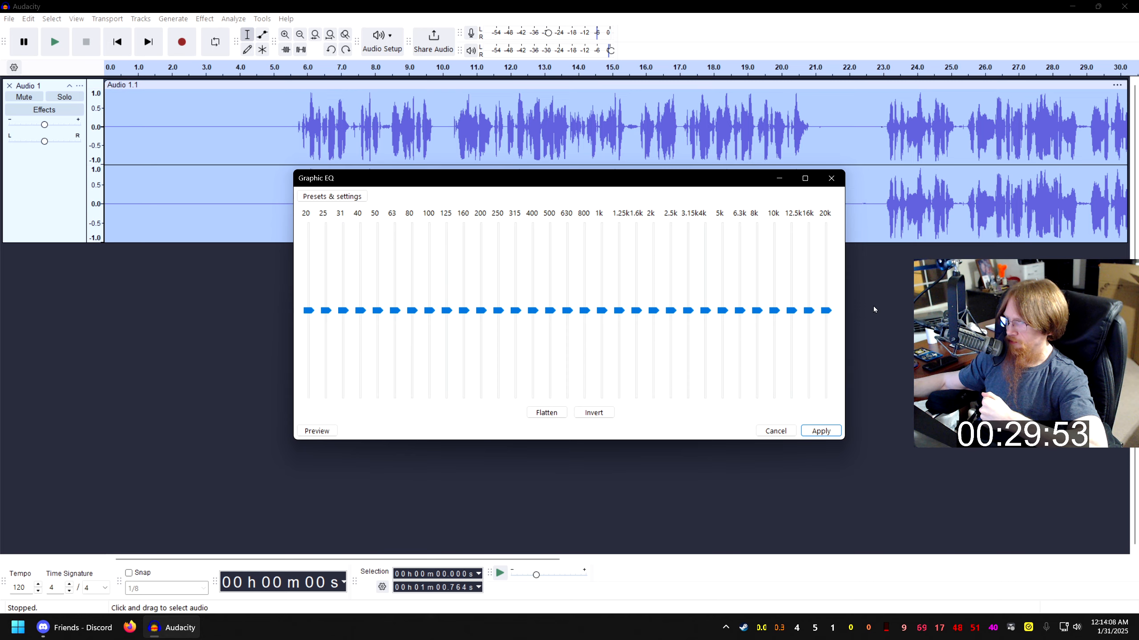
left_click(776, 432)
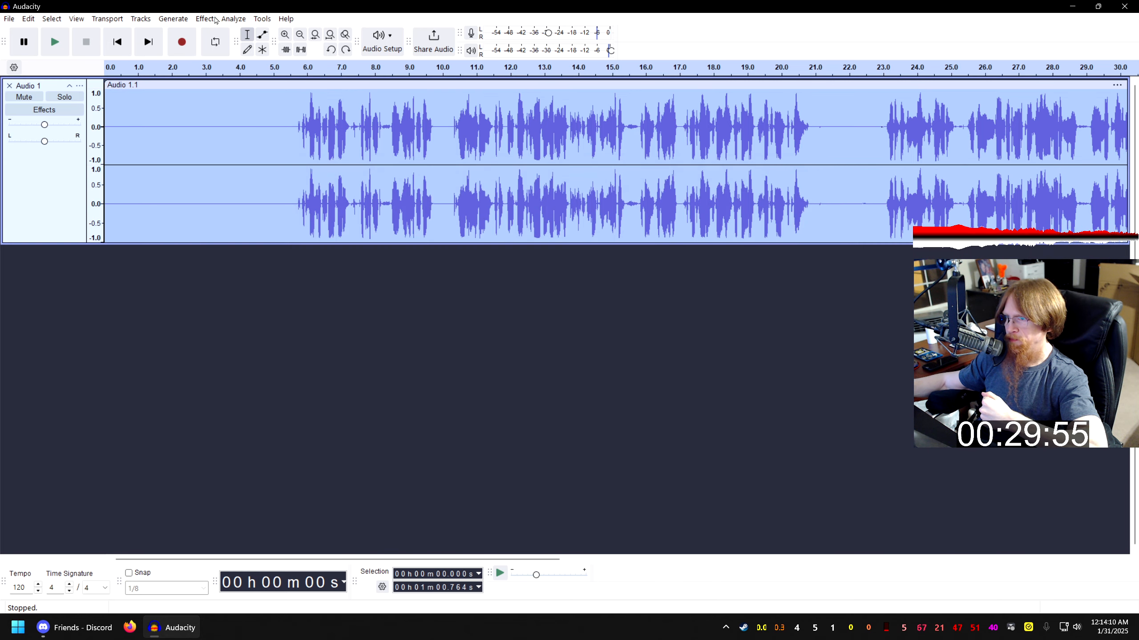
Select the silent lead-in from 0 to about 5 s, view Noise Reduction's noise profile step, and close it without applying.
left_click(206, 19)
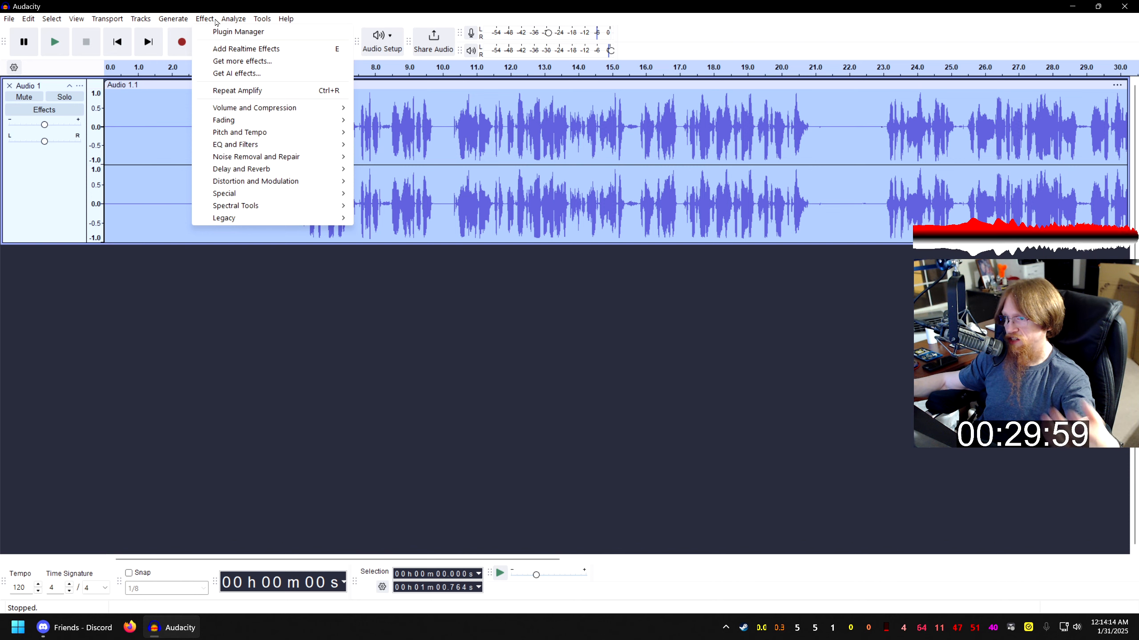
left_click(216, 20)
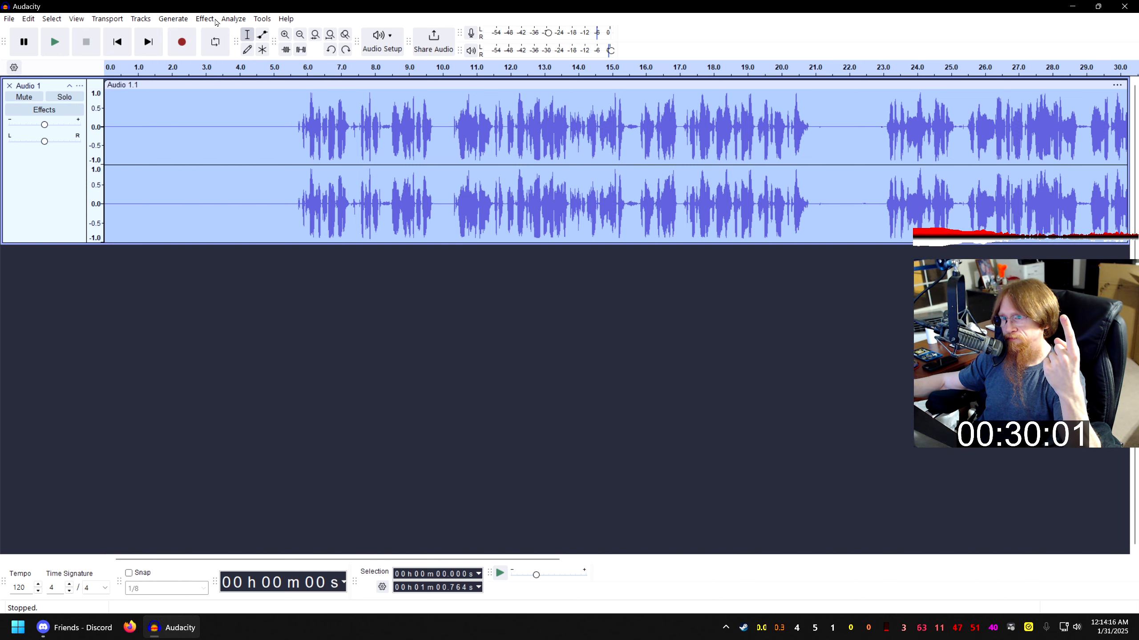
left_click_drag(274, 112, 49, 118)
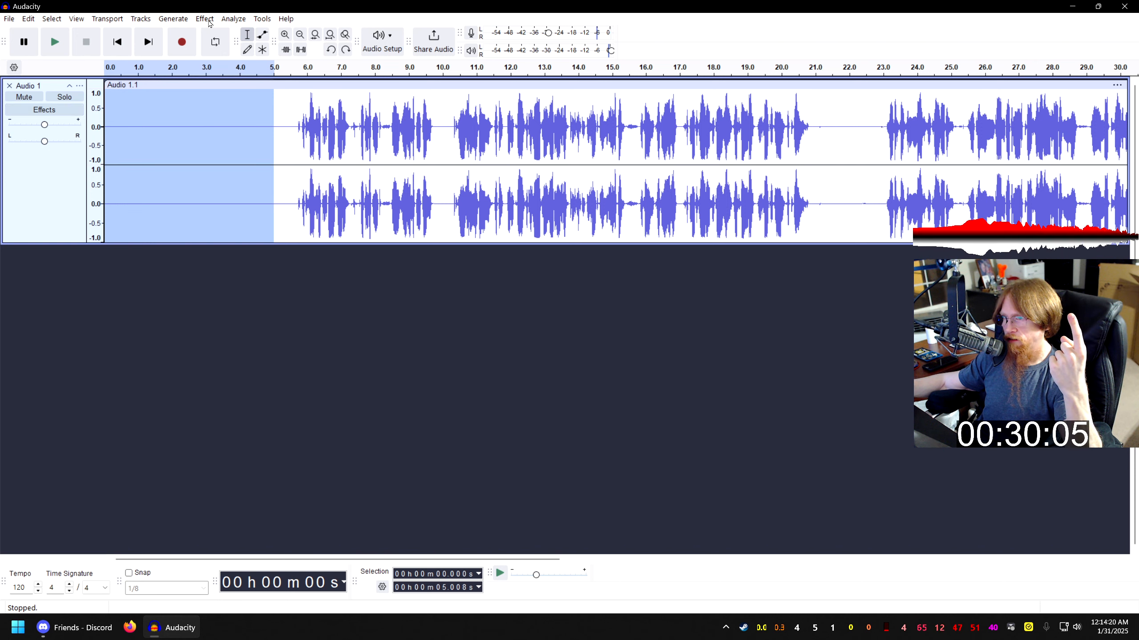
left_click(206, 19)
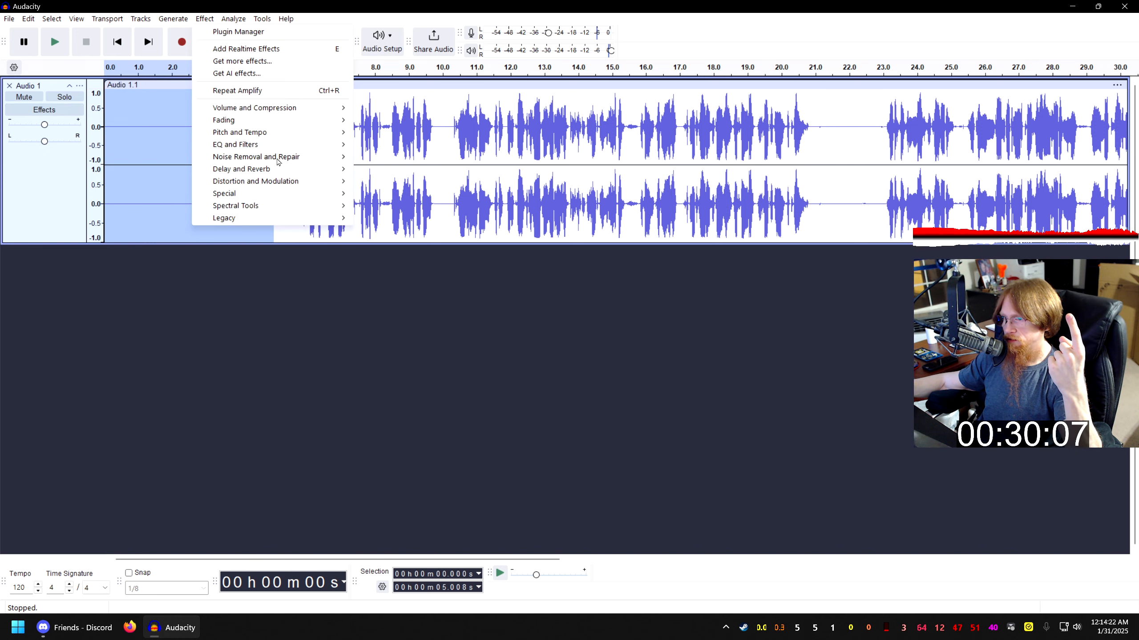
mouse_move(289, 159)
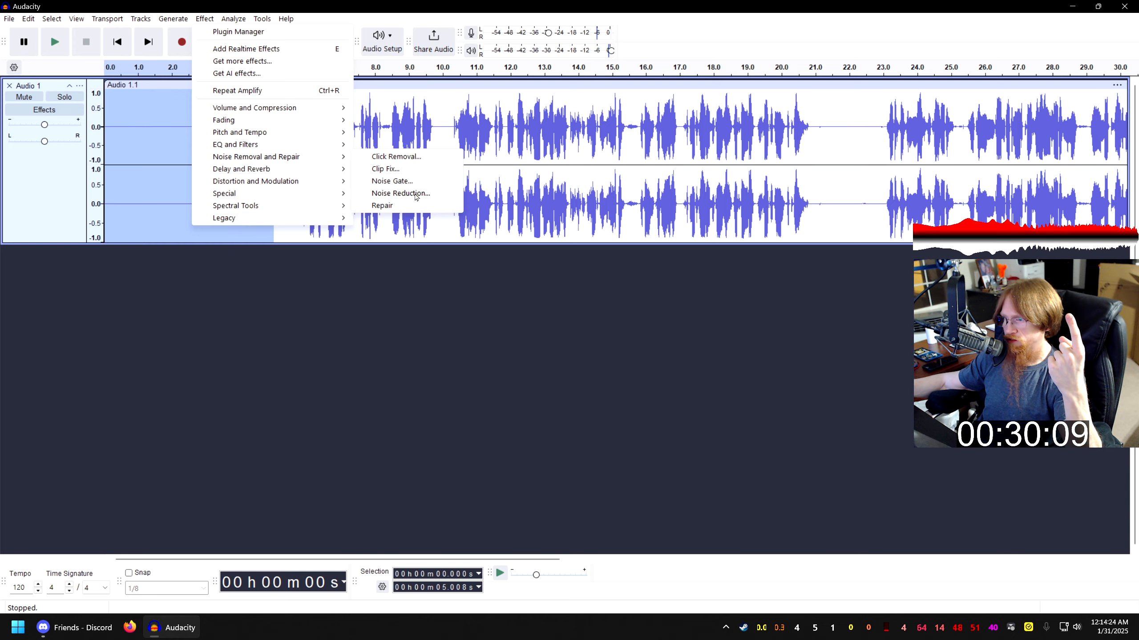
left_click(416, 194)
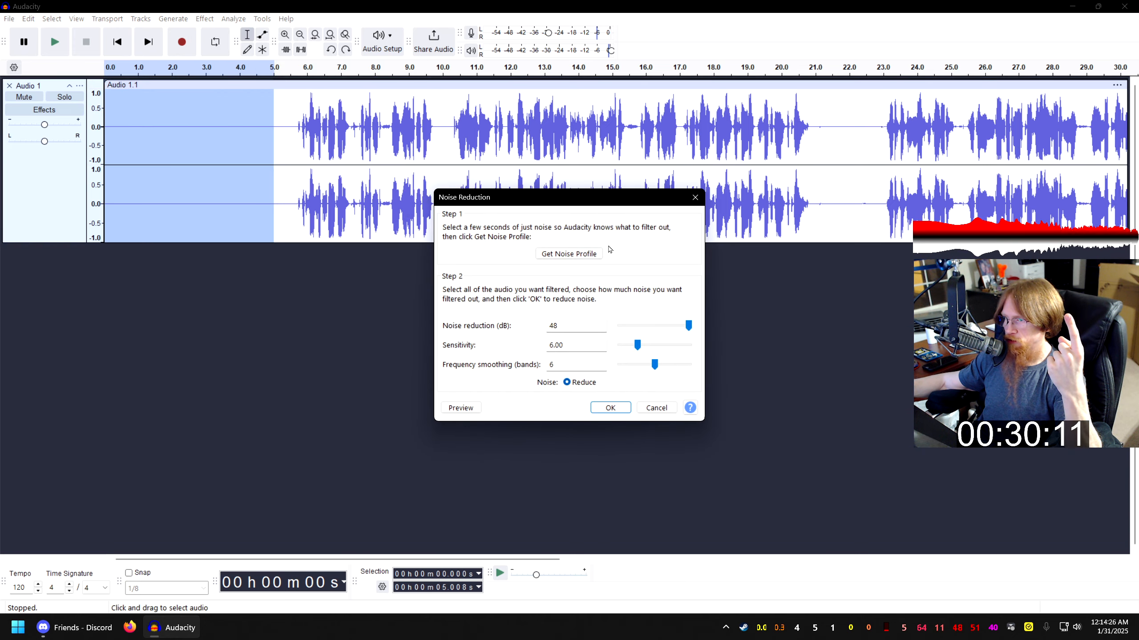
left_click(656, 408)
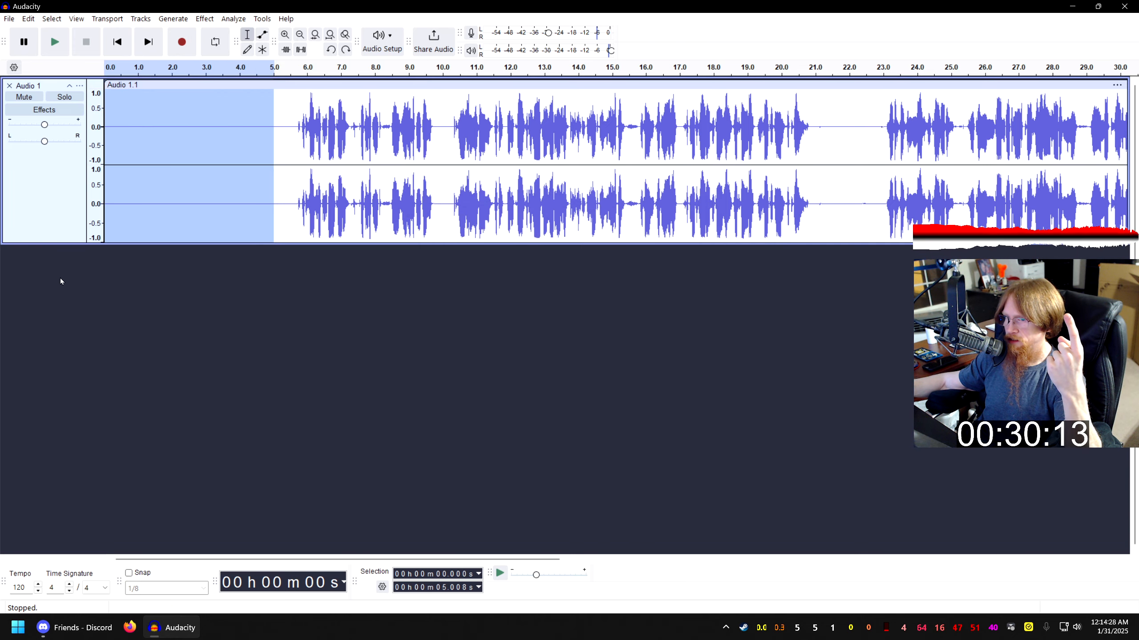
Examine the Noise Reduction settings for the whole track, and close it without applying.
key("ctrl+a")
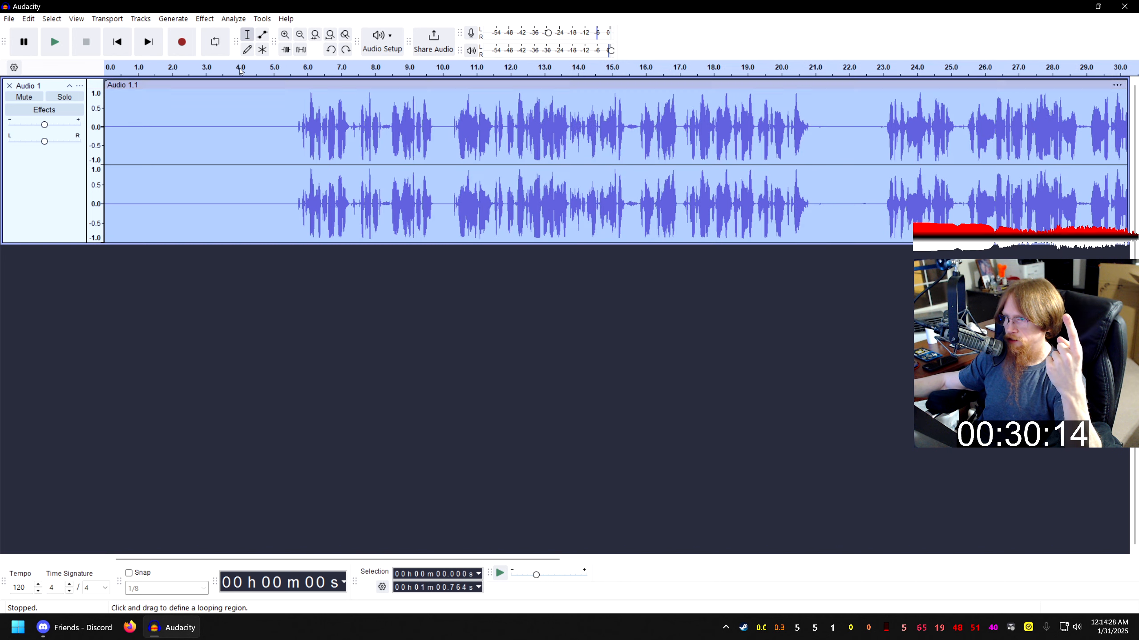
left_click(206, 19)
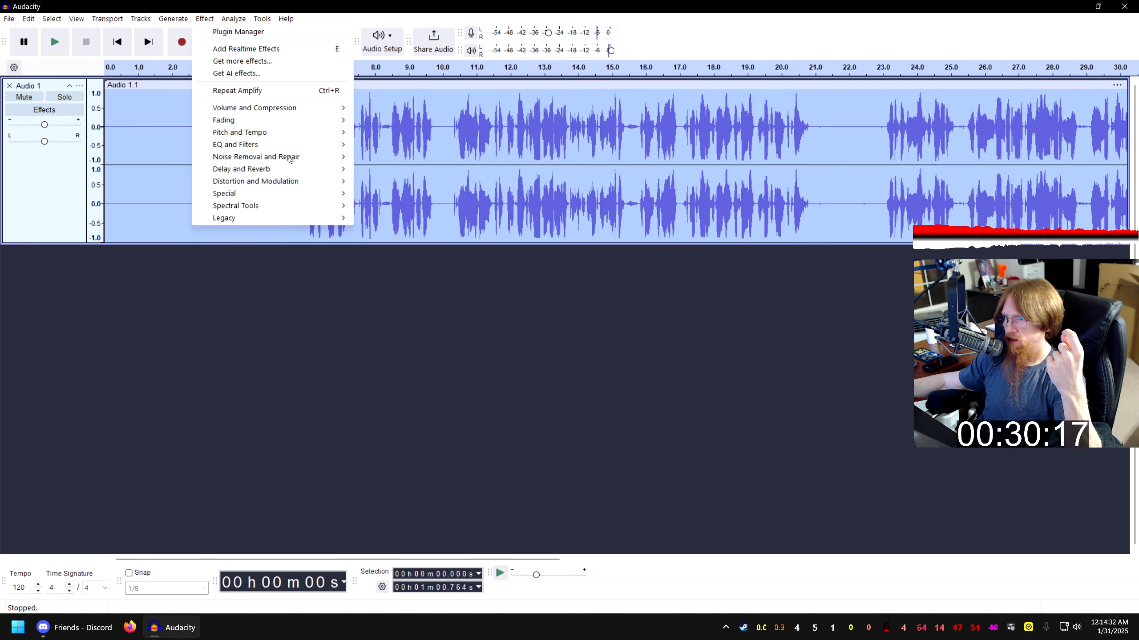
mouse_move(294, 157)
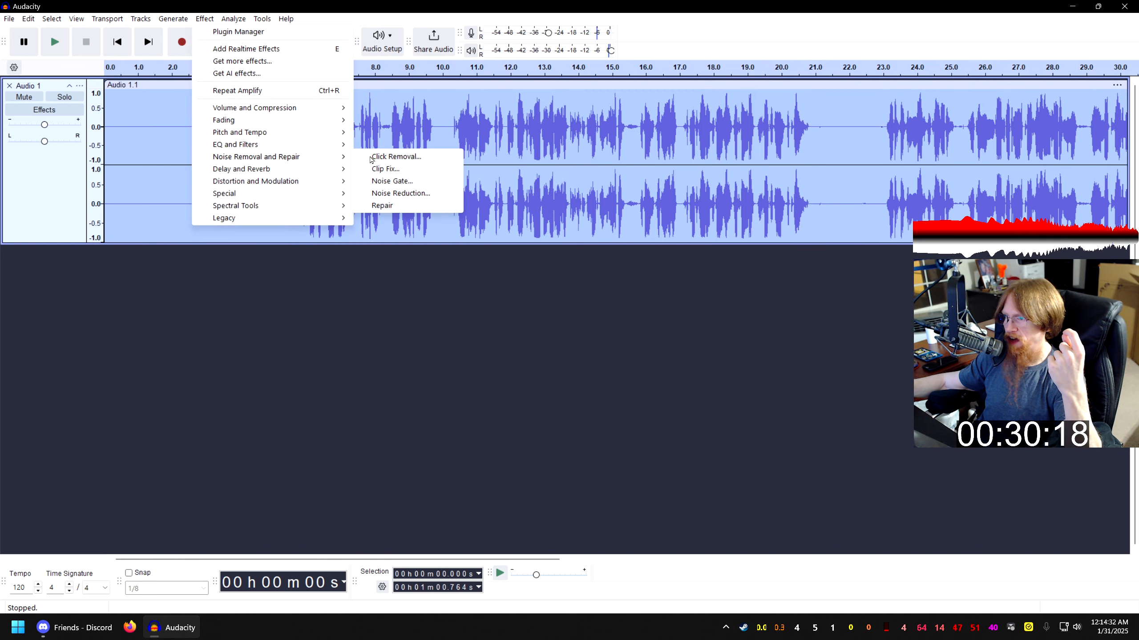
left_click(400, 193)
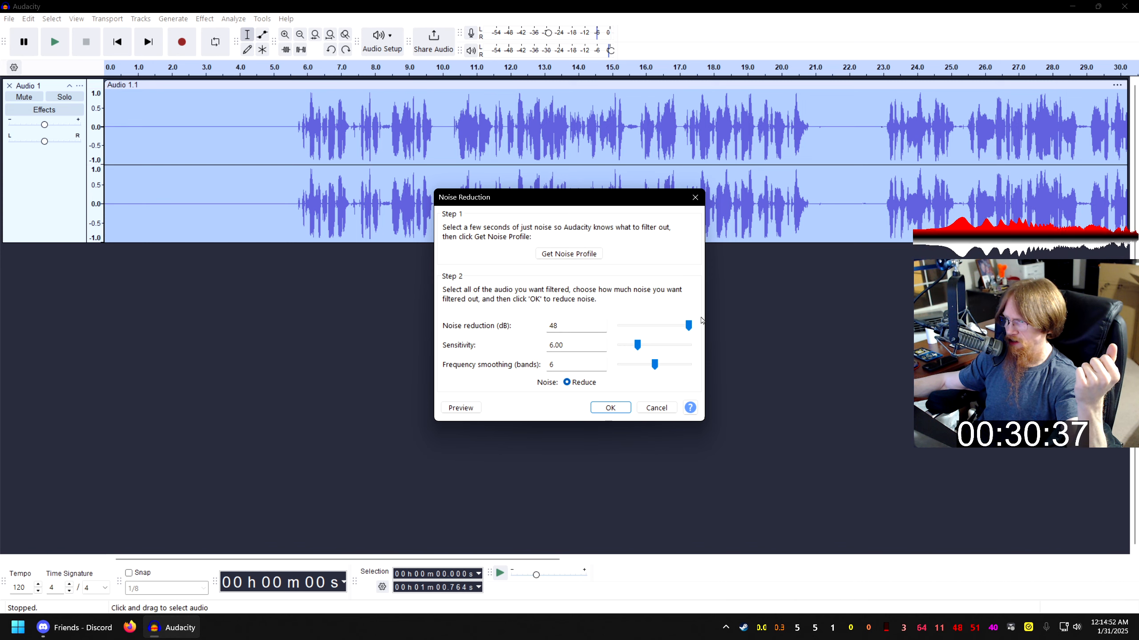
left_click(657, 407)
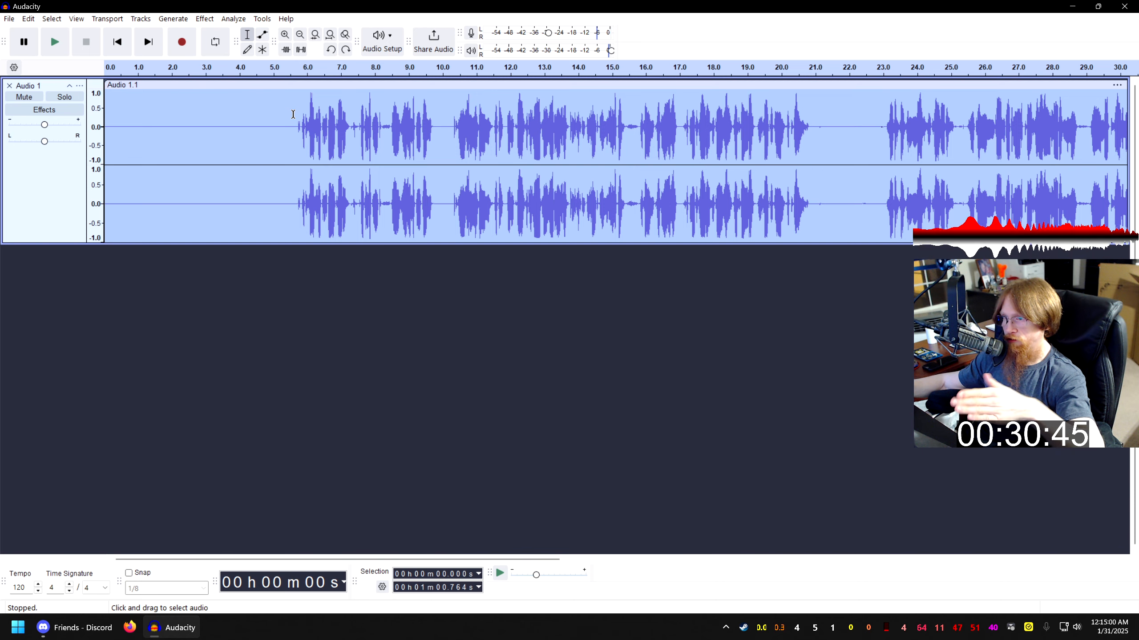
Examine the Legacy Compressor's threshold, noise floor, ratio and timing settings for the whole track, and close it without applying.
left_click(206, 19)
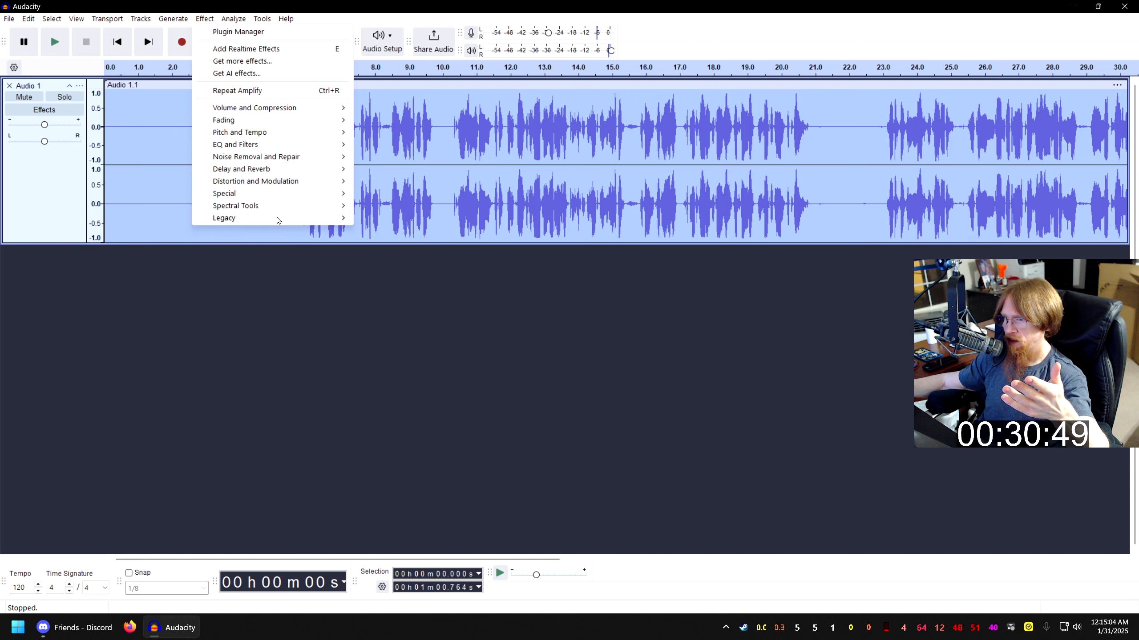
mouse_move(277, 220)
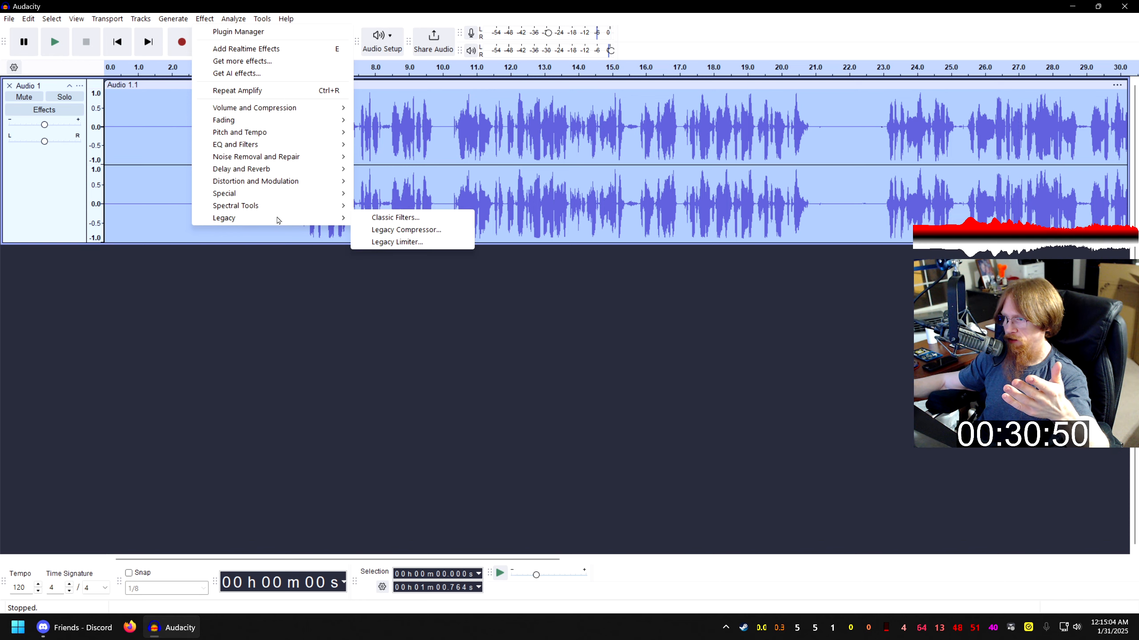
left_click(418, 230)
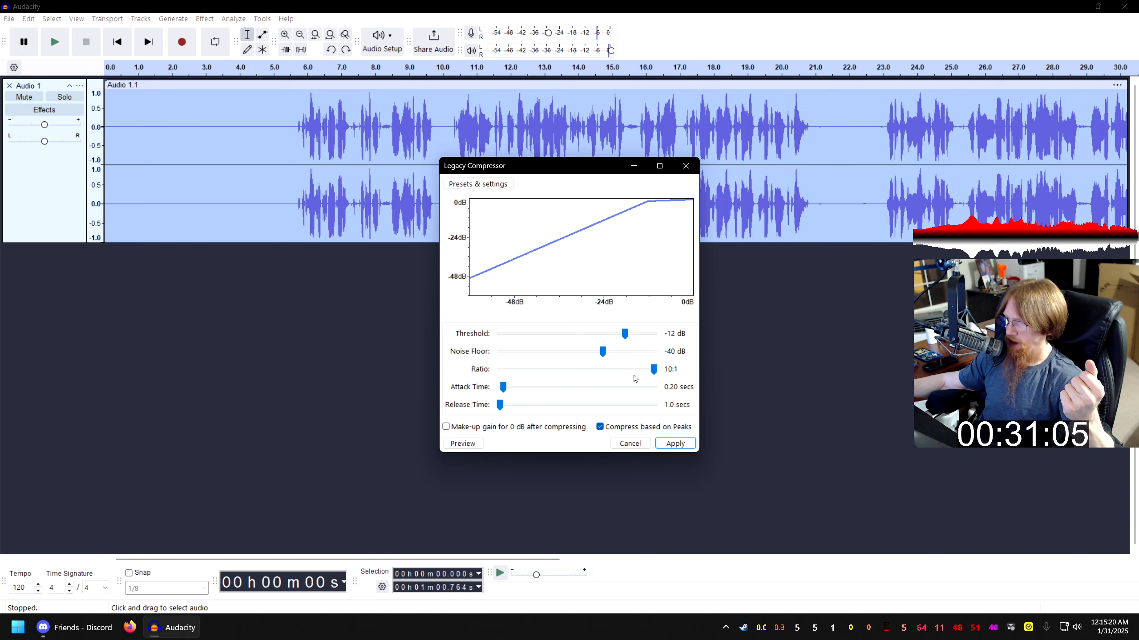
left_click(629, 444)
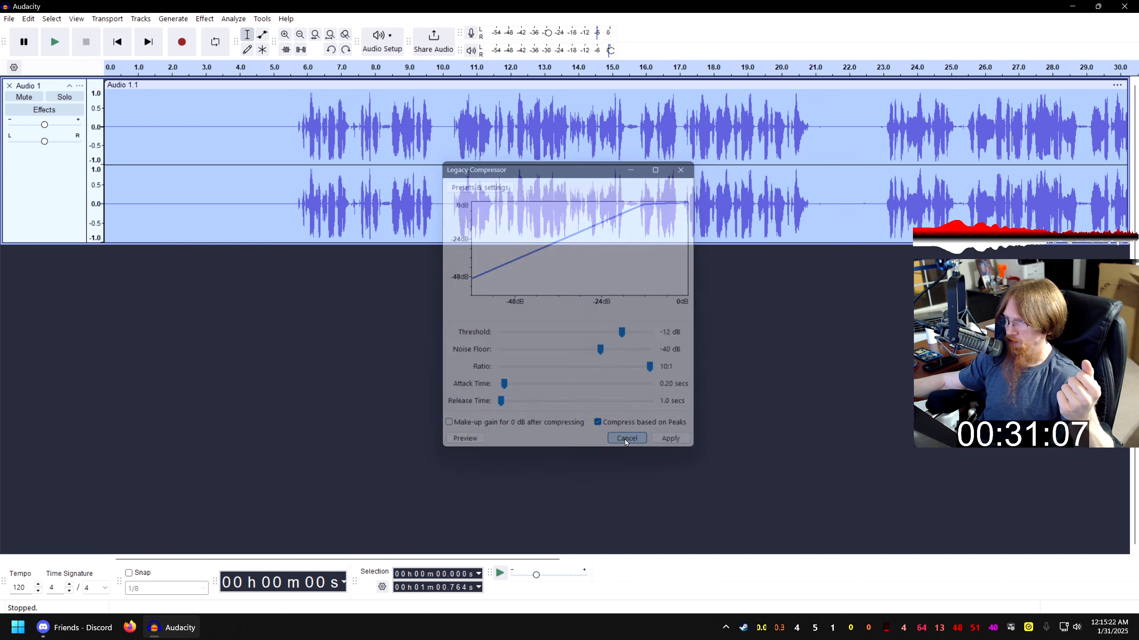
Undo the last track removal, Amplify and Legacy Compressor, and remove the upper of the two tracks.
left_click(28, 19)
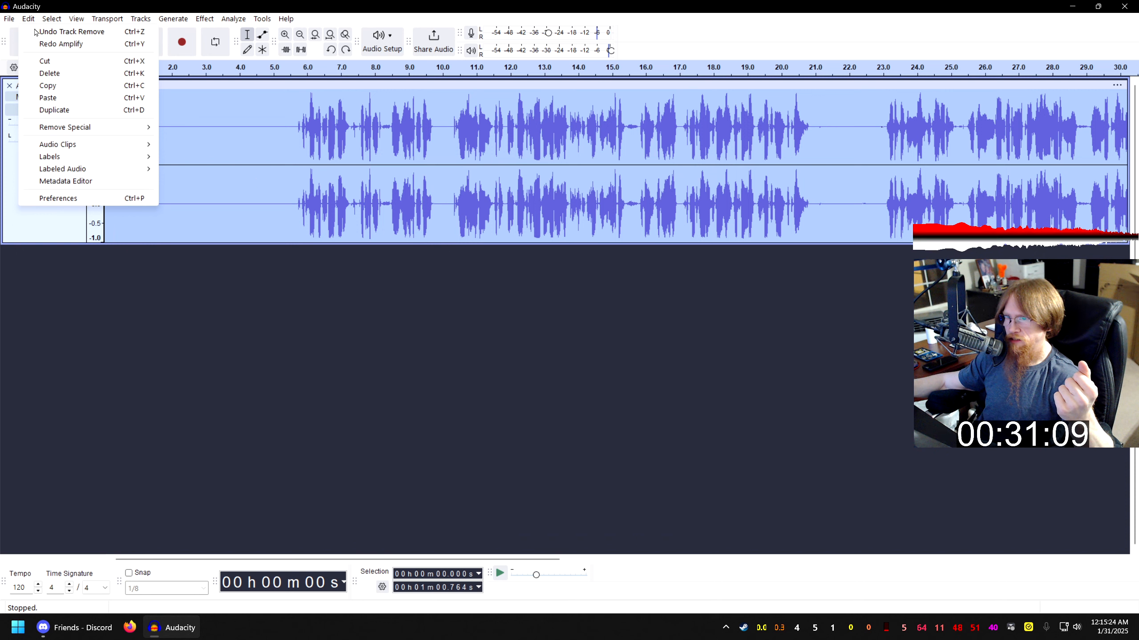
left_click(36, 33)
left_click(32, 20)
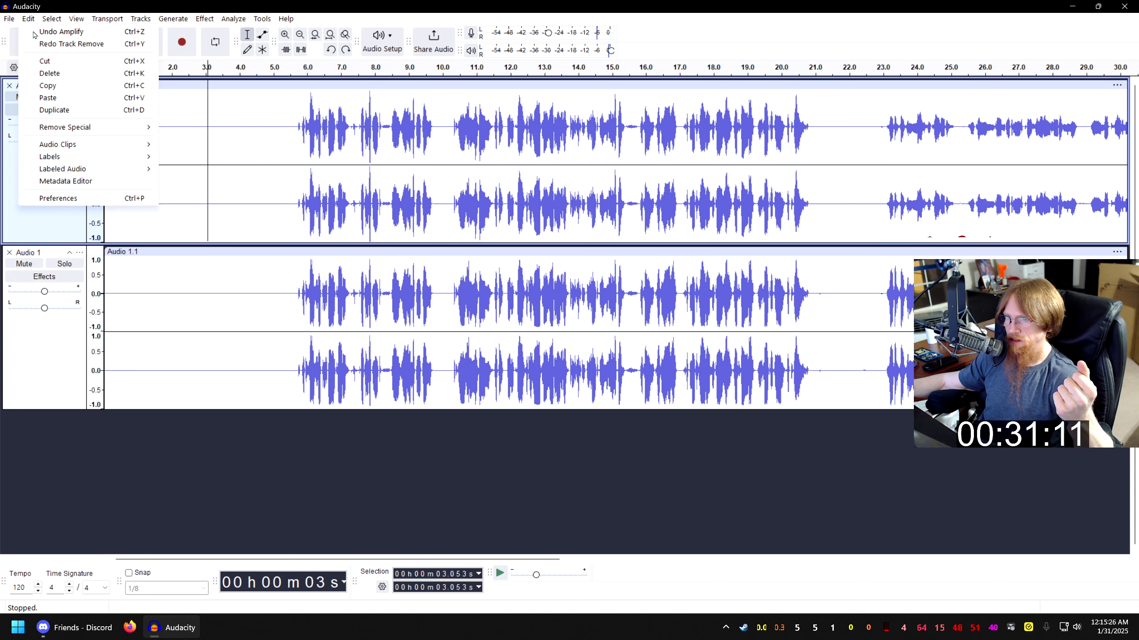
left_click(37, 33)
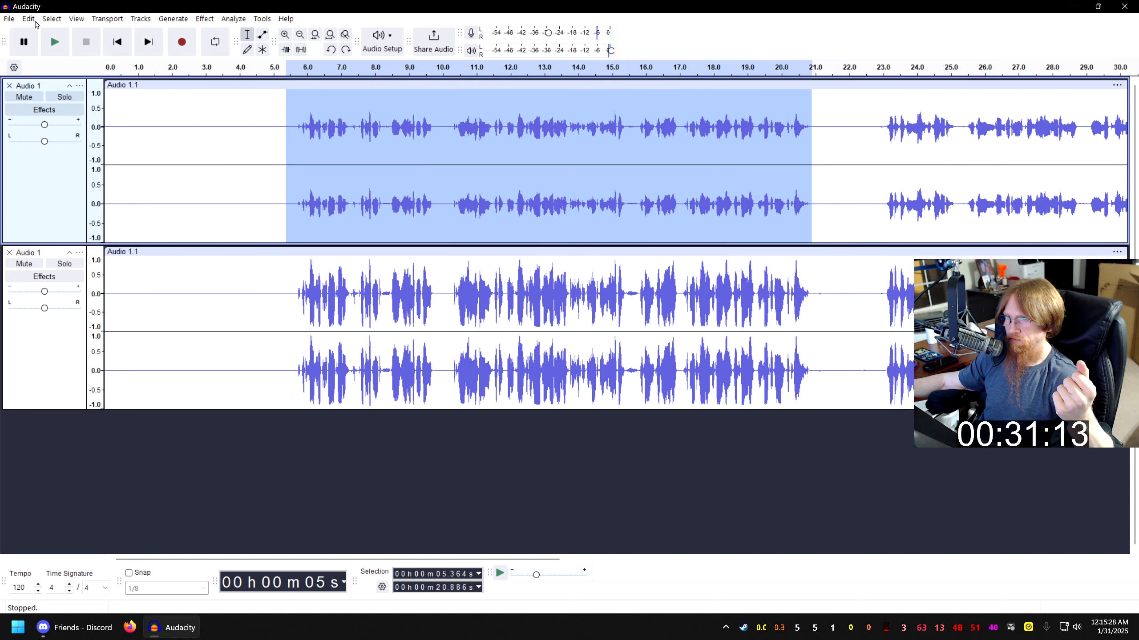
left_click(30, 18)
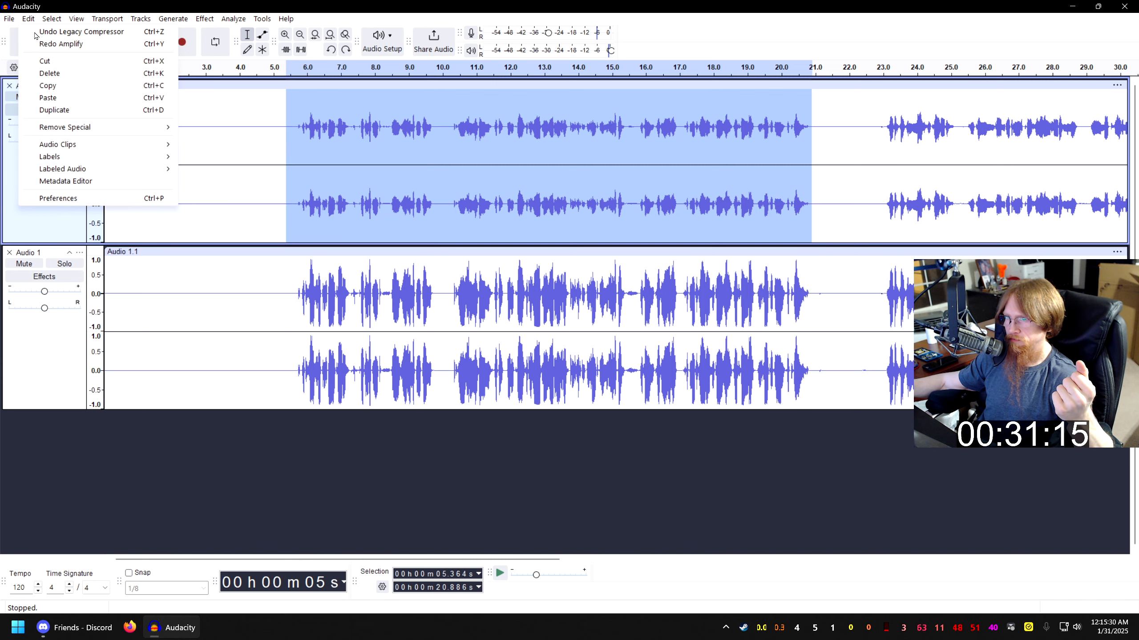
left_click(36, 33)
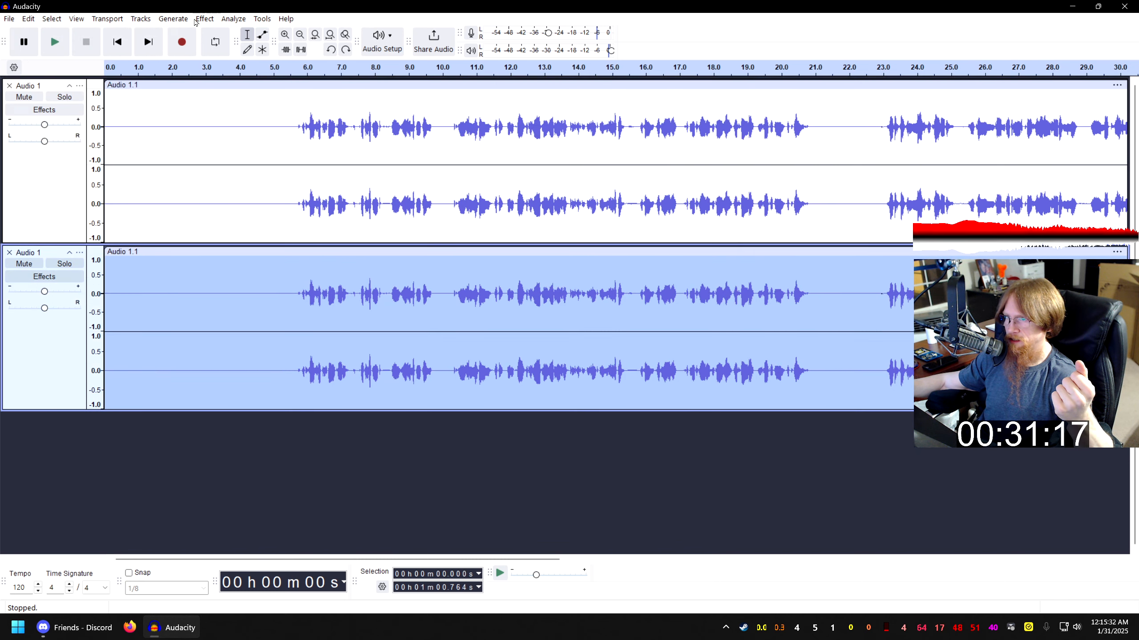
left_click(9, 86)
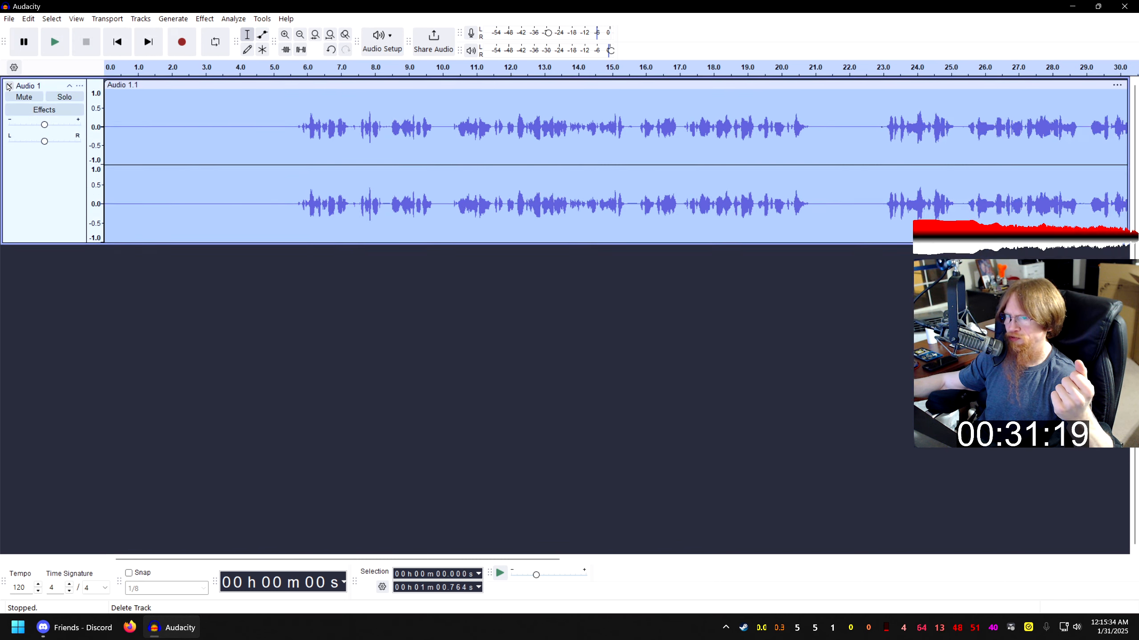
Apply the Legacy Compressor to the whole track at -12 dB threshold and 10:1 ratio, with make-up gain for 0 dB enabled.
left_click(204, 19)
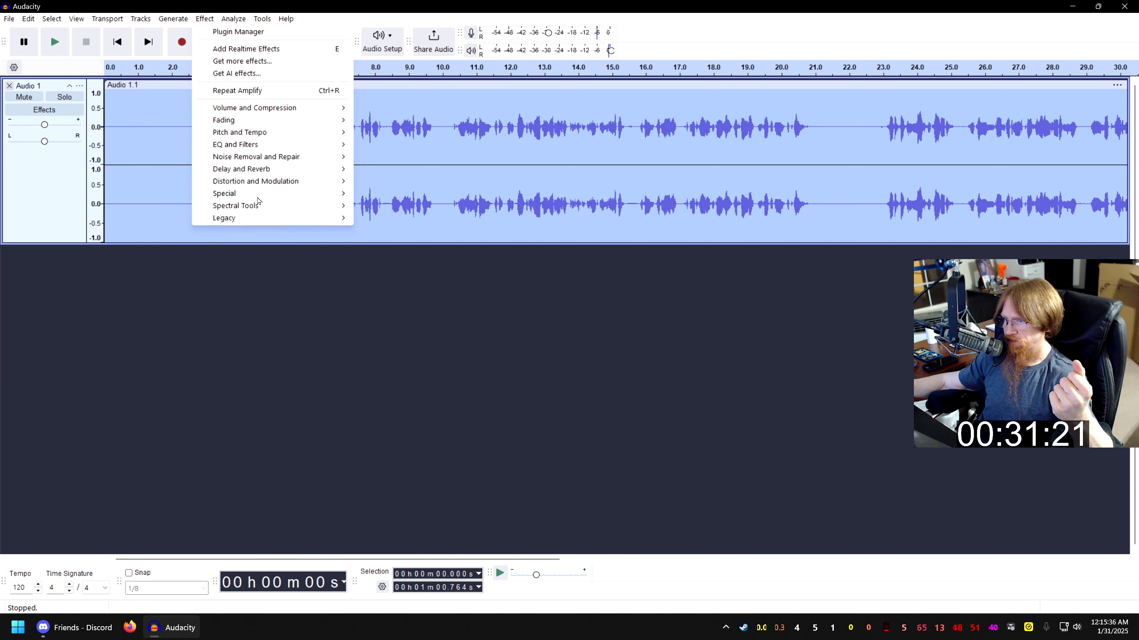
mouse_move(259, 221)
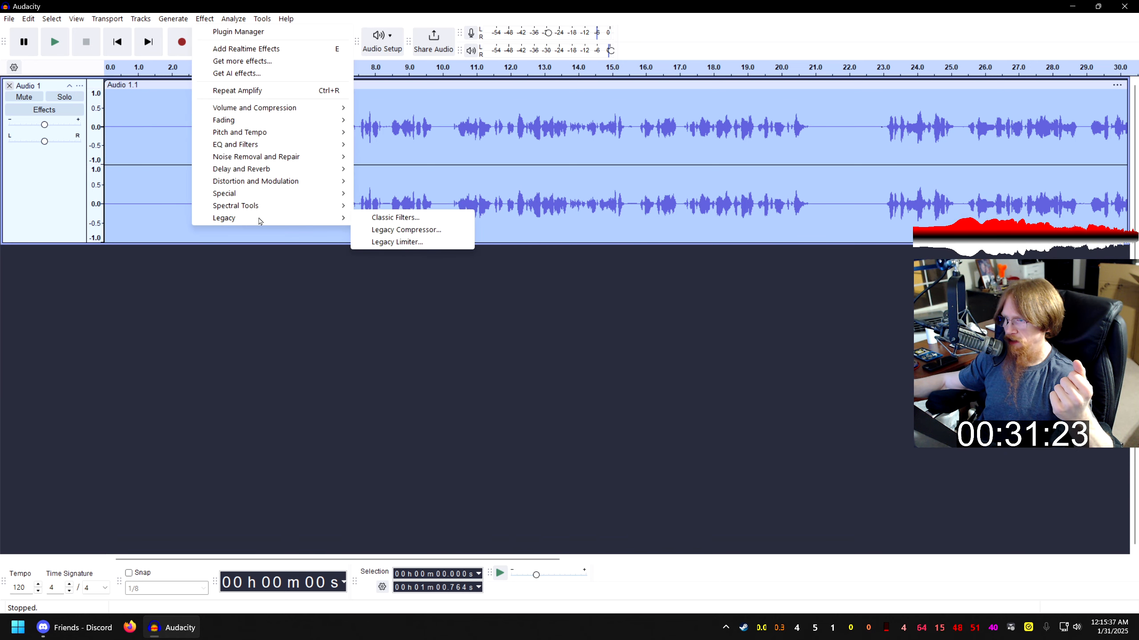
left_click(406, 229)
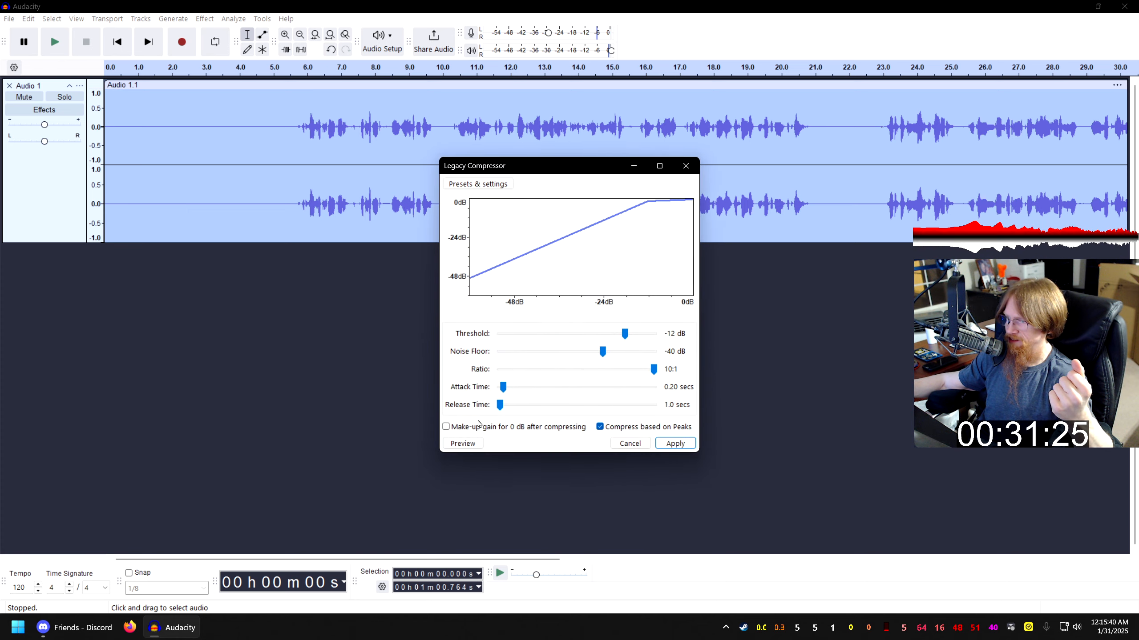
left_click(446, 427)
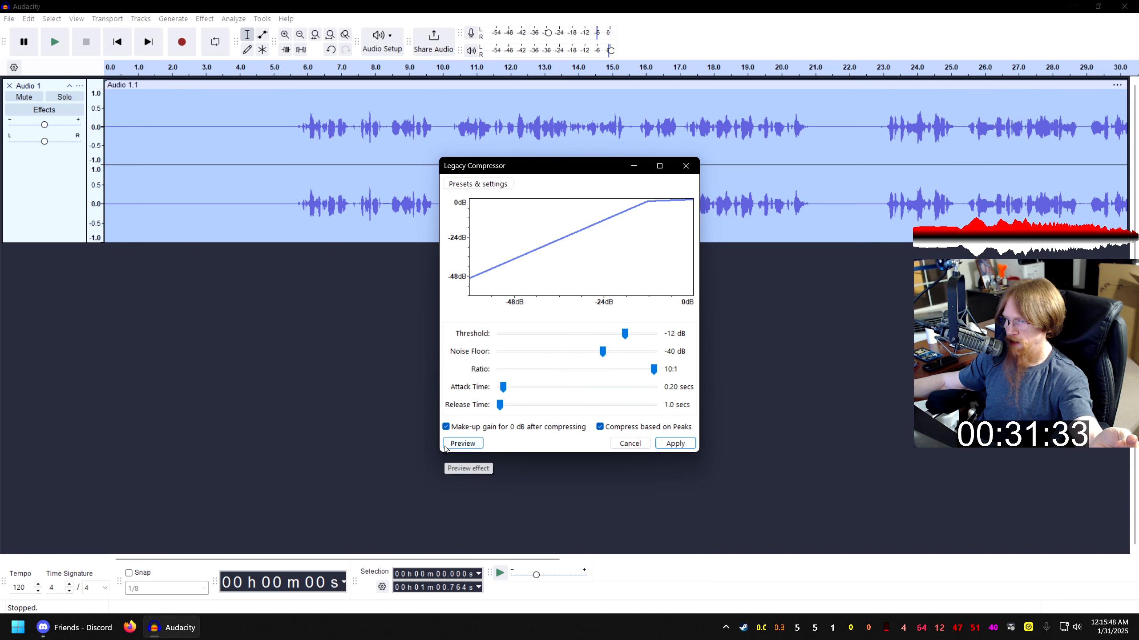
left_click(688, 447)
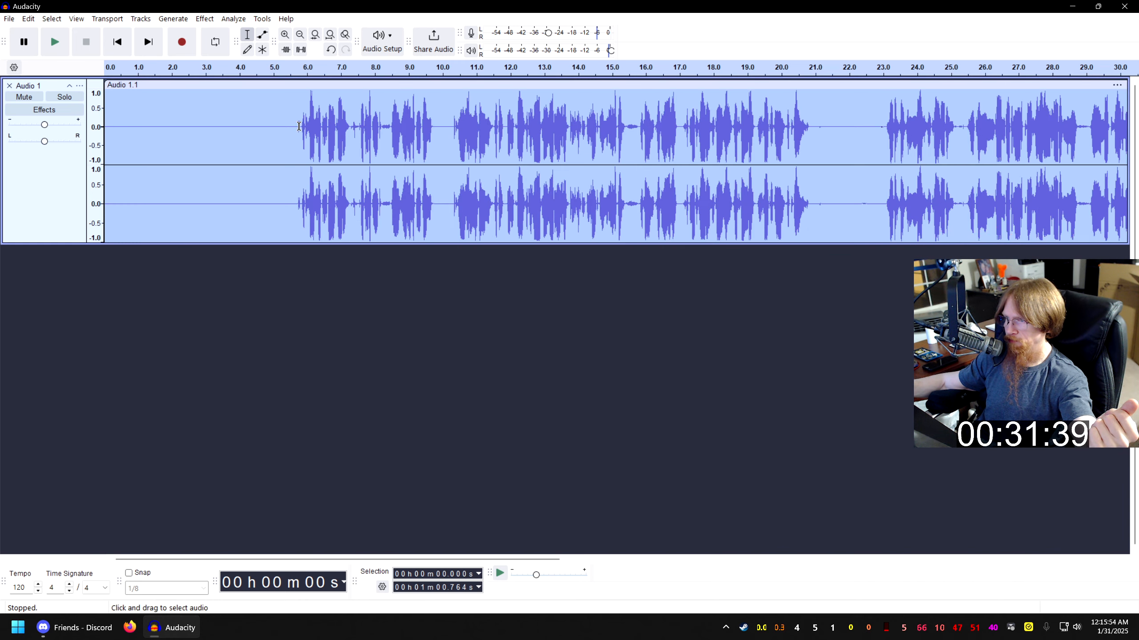
Check the remaining gain in Amplify for the whole compressed track, and close the dialog and its settings message.
left_click(205, 18)
mouse_move(241, 112)
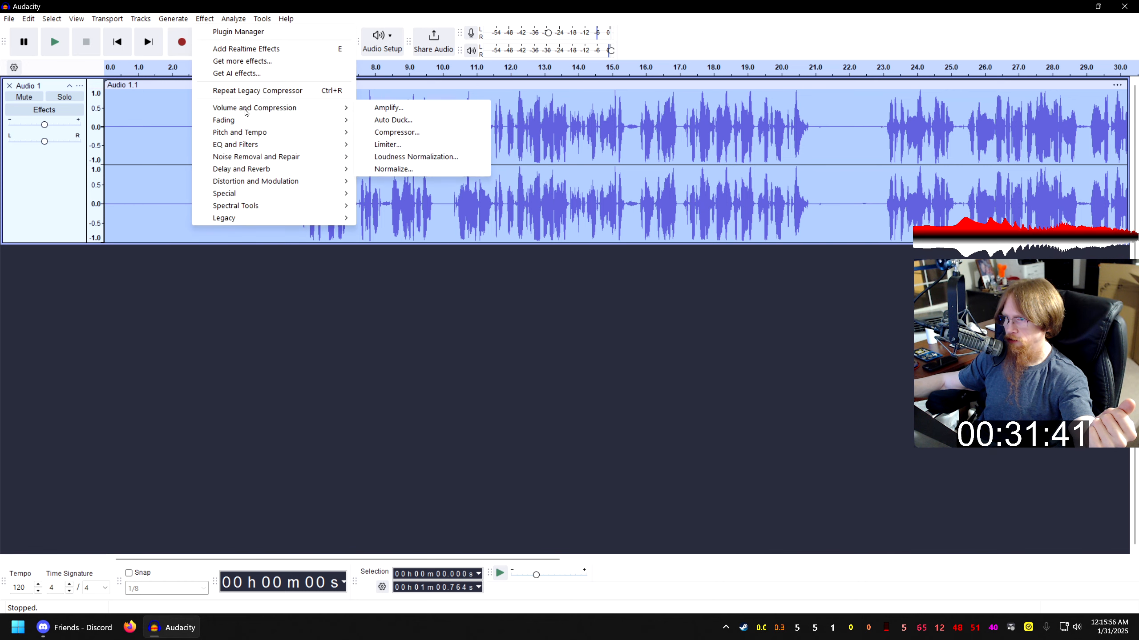
left_click(438, 110)
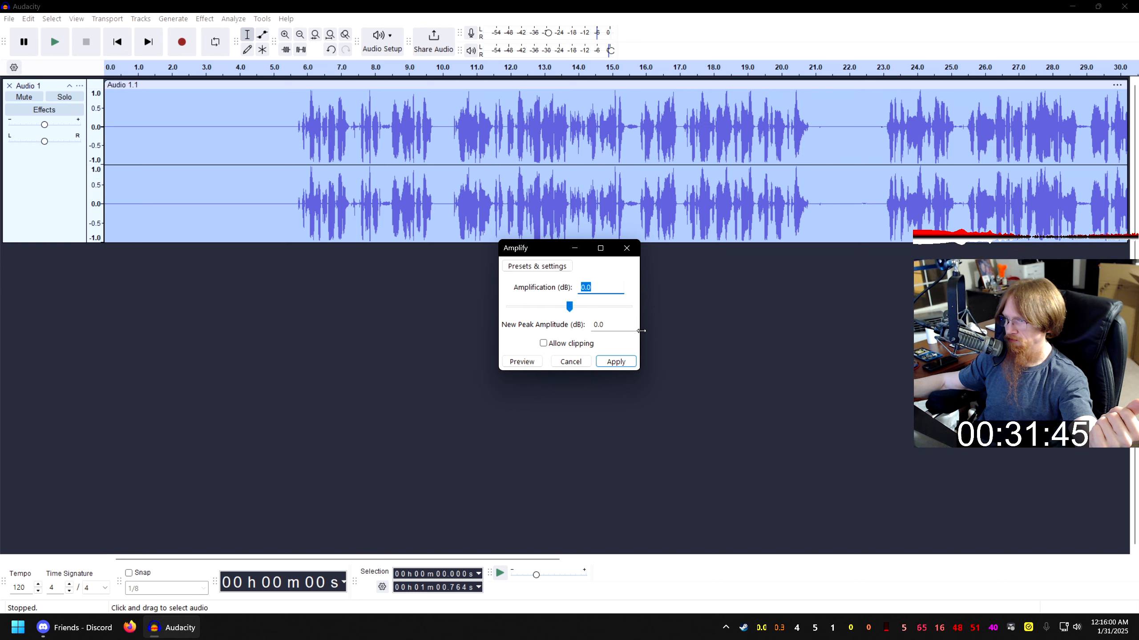
left_click(616, 362)
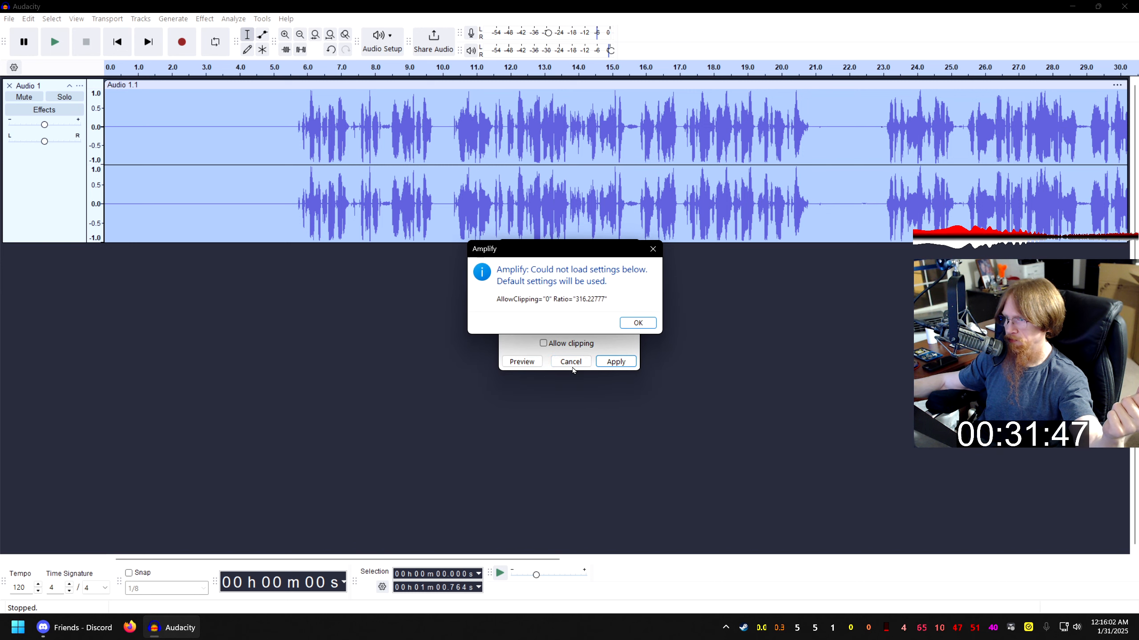
left_click(636, 323)
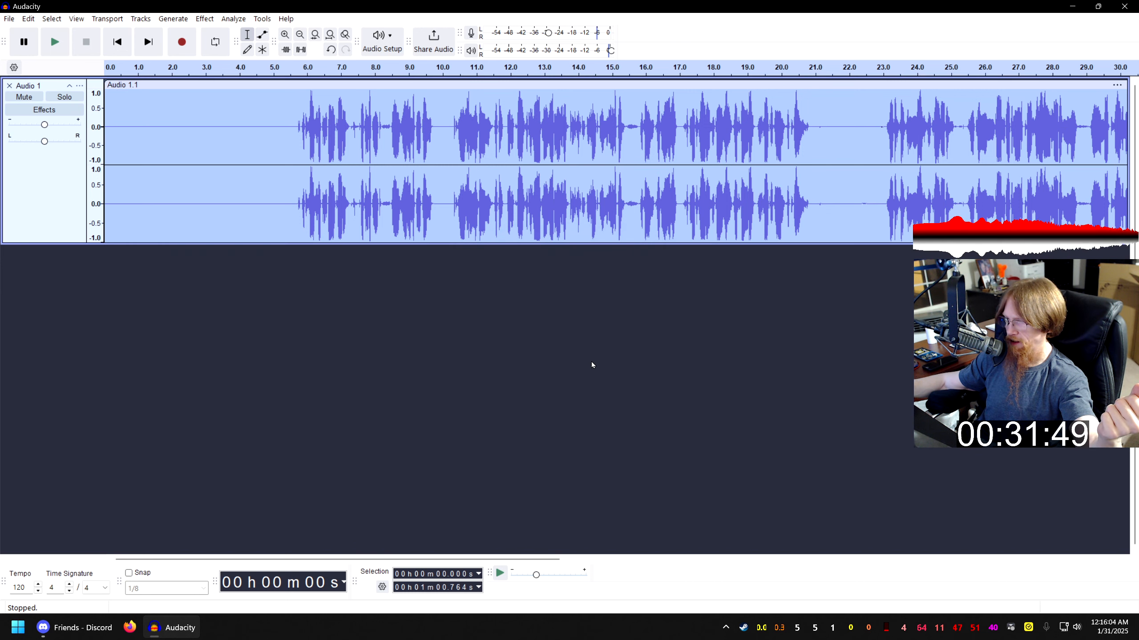